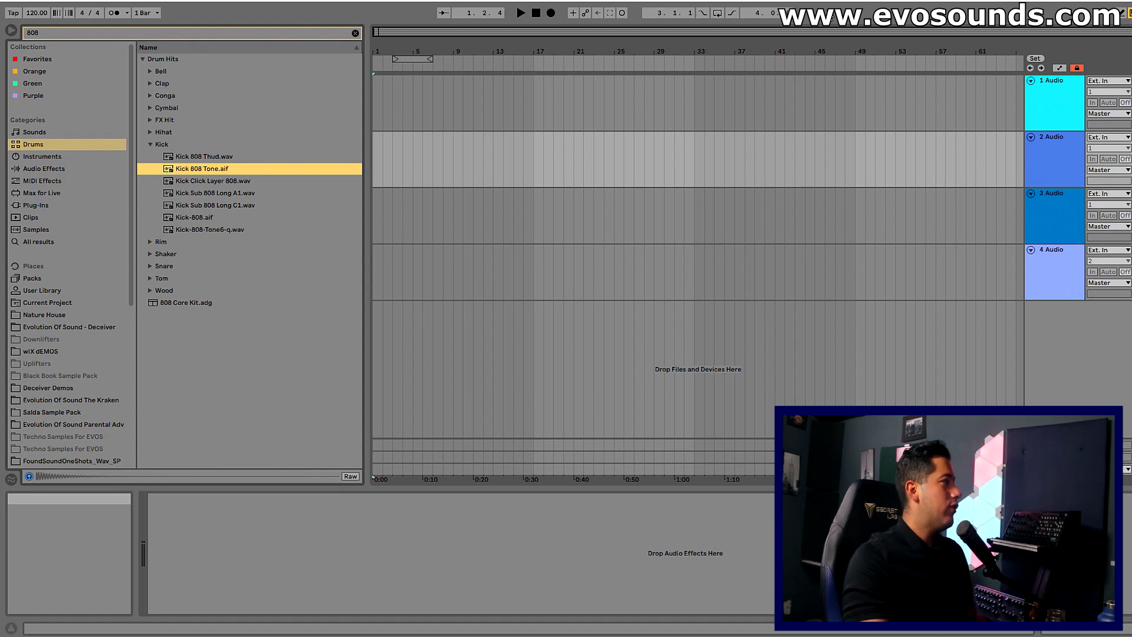
Audition the 808 samples in the Kick folder, from Kick 808 Thud.wav through Kick-808-Tone6-q.wav.
left_click_drag(365, 253, 370, 254)
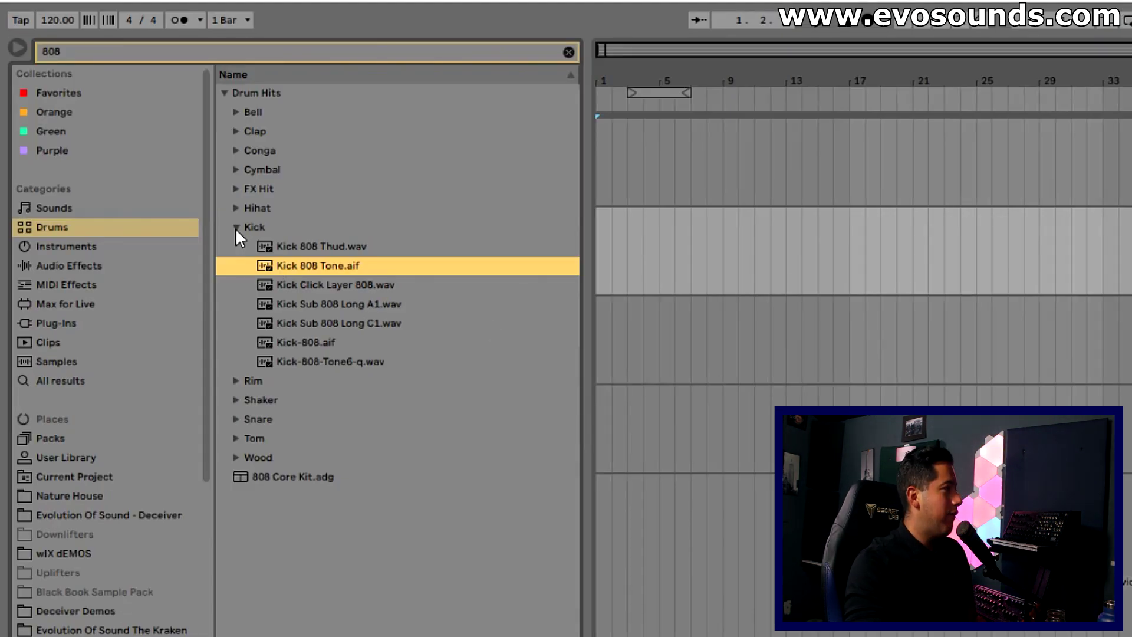
left_click(236, 227)
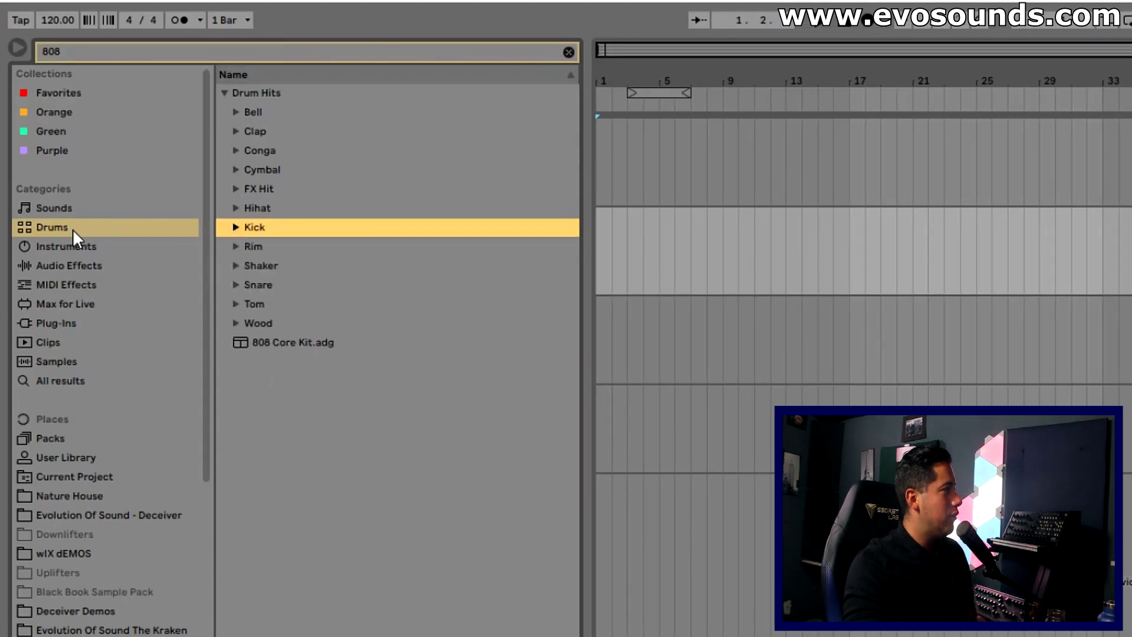
left_click(90, 50)
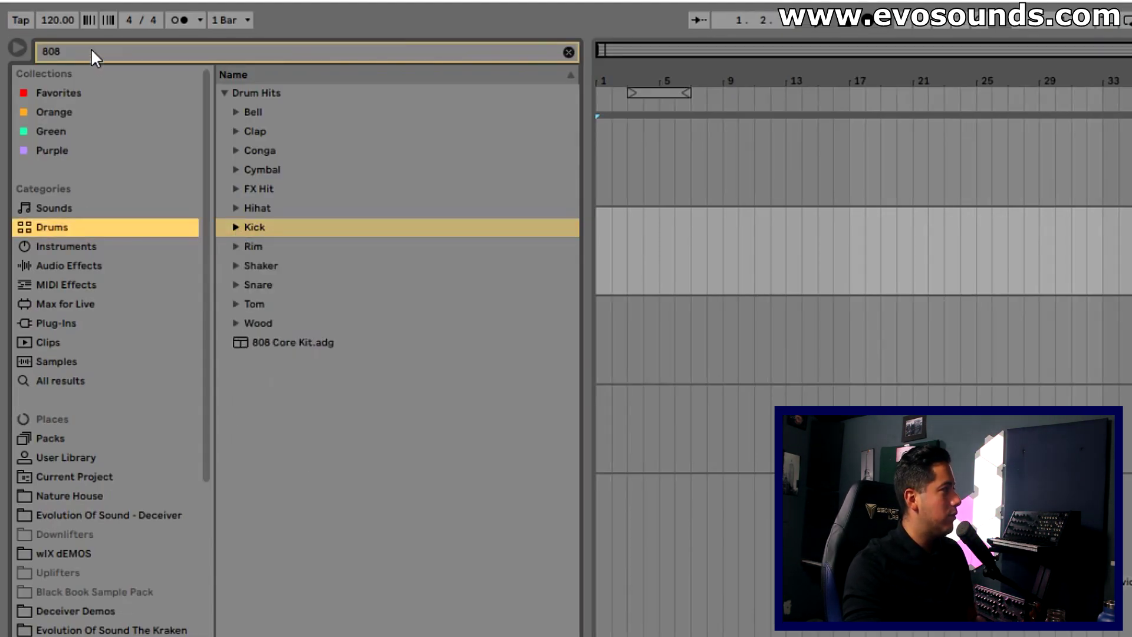
left_click(236, 226)
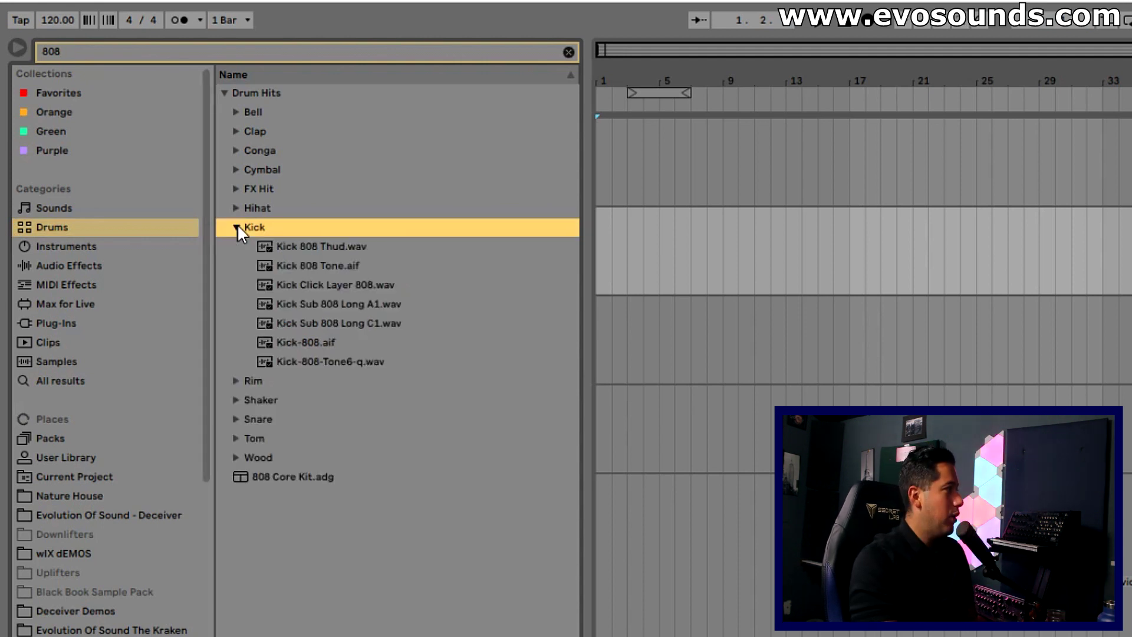
left_click(306, 245)
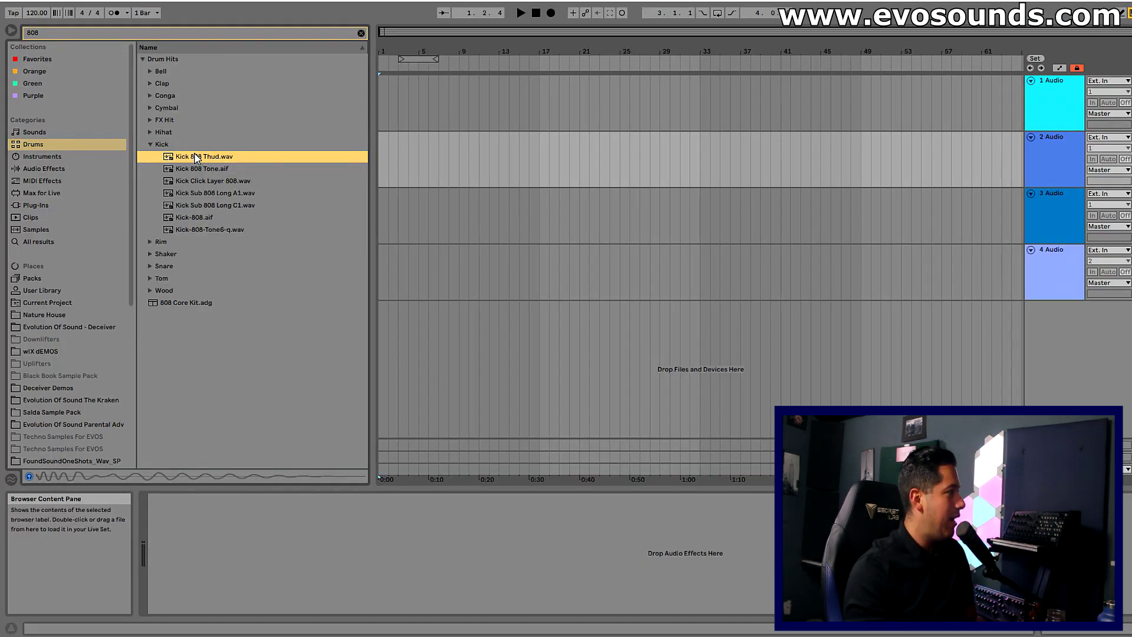
key("Down")
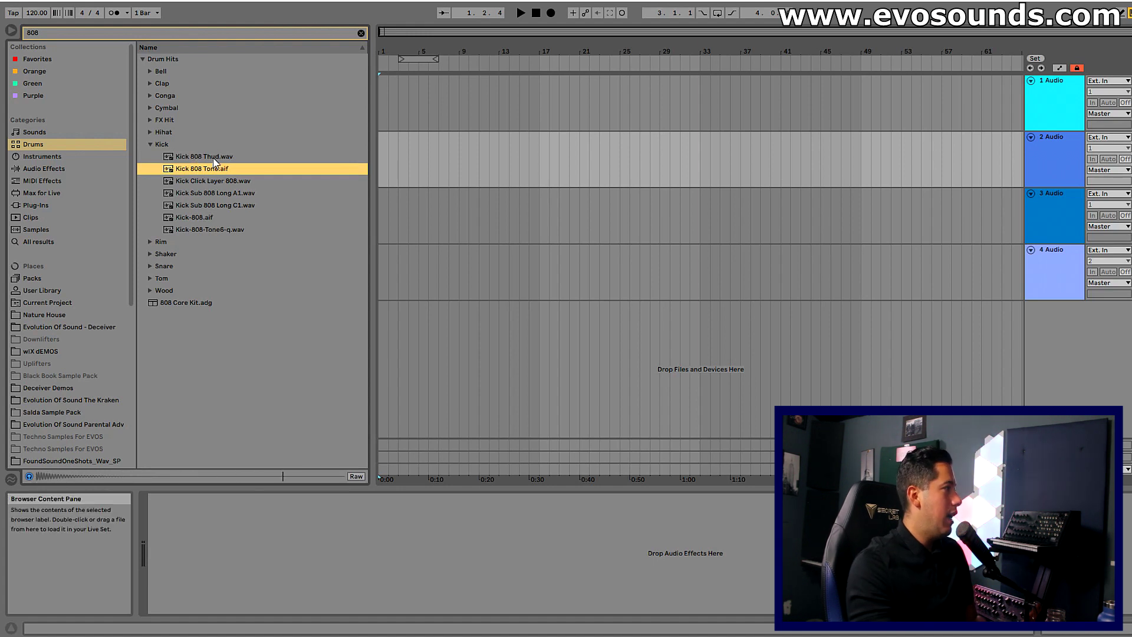
key("Down")
key("Down")
key("Down")
key("Down")
key("Down")
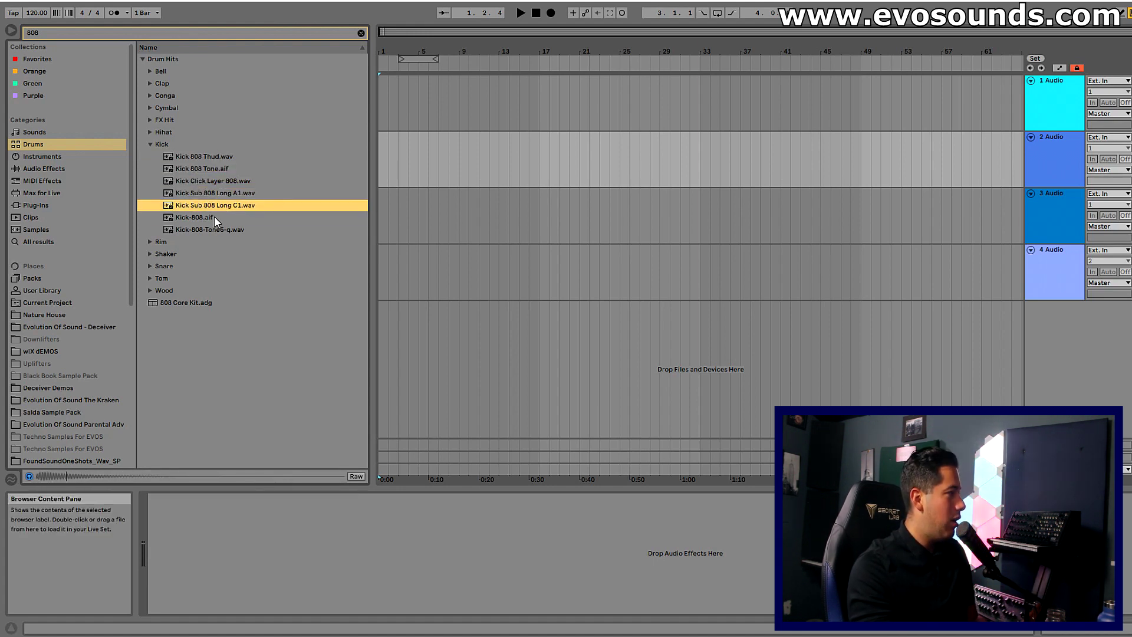
left_click(399, 215)
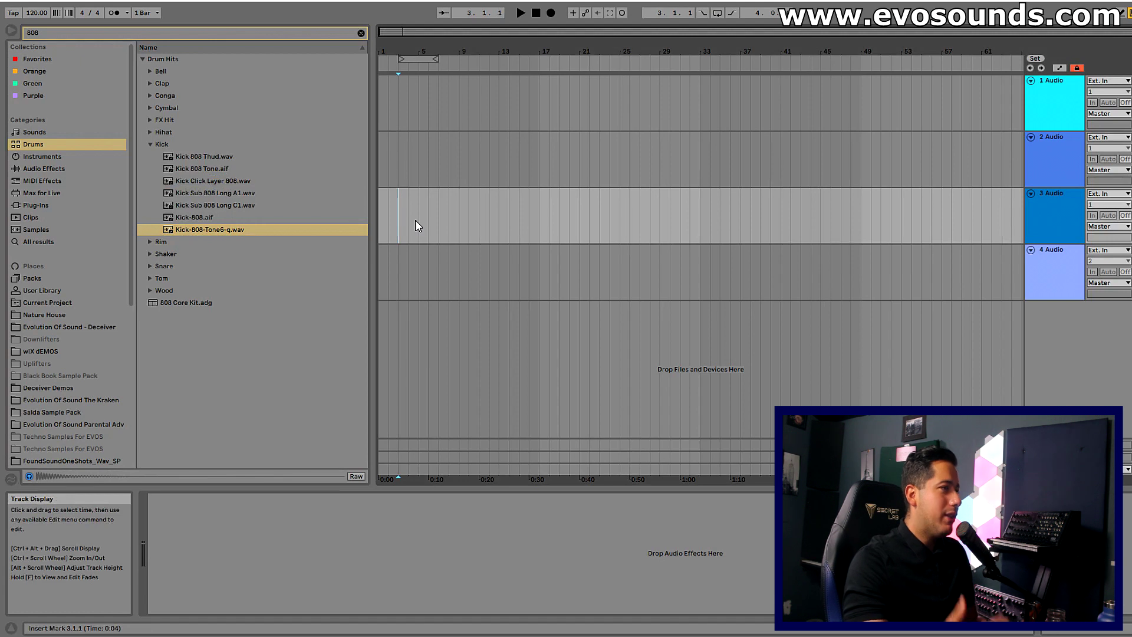
Place the Kick 808 Tone.aif sample on the fourth audio track at bar 17.
left_click(195, 169)
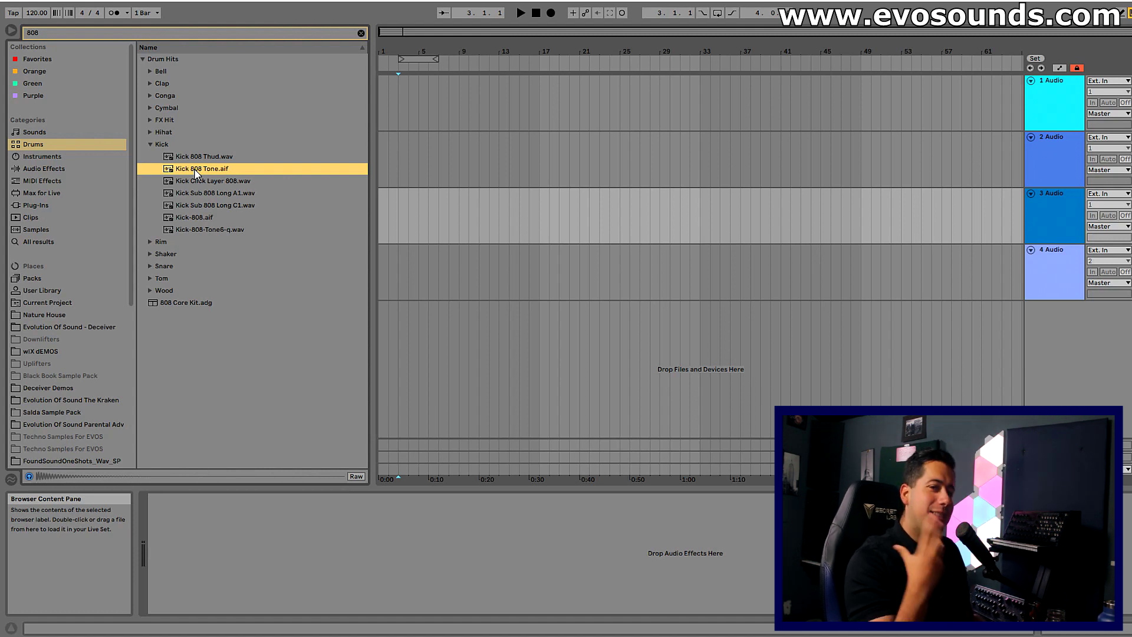
left_click_drag(416, 205, 541, 277)
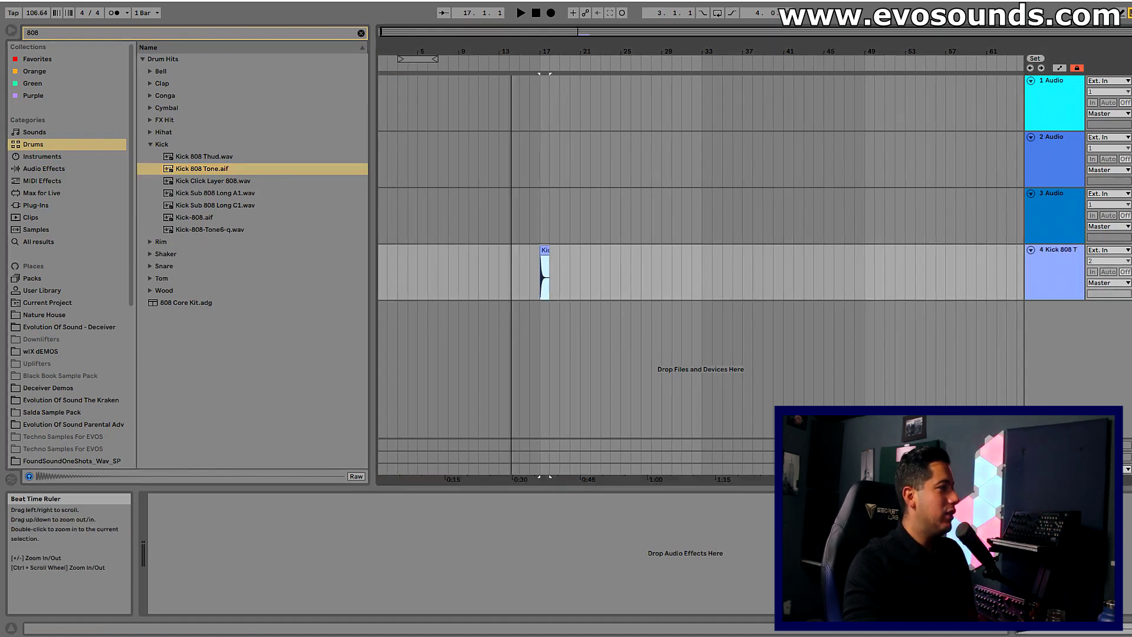
key("plus")
key("plus")
key("plus")
key("plus")
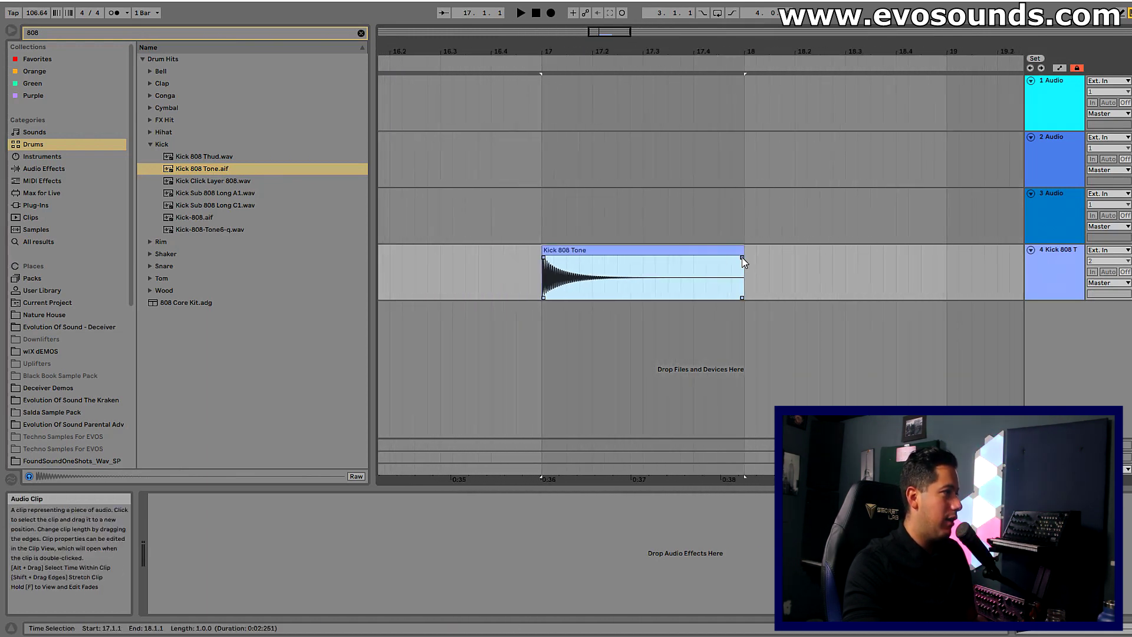
Shorten the kick clip to end at about 17.1.3 with a fade-out, and play it back.
left_click_drag(743, 257, 590, 258)
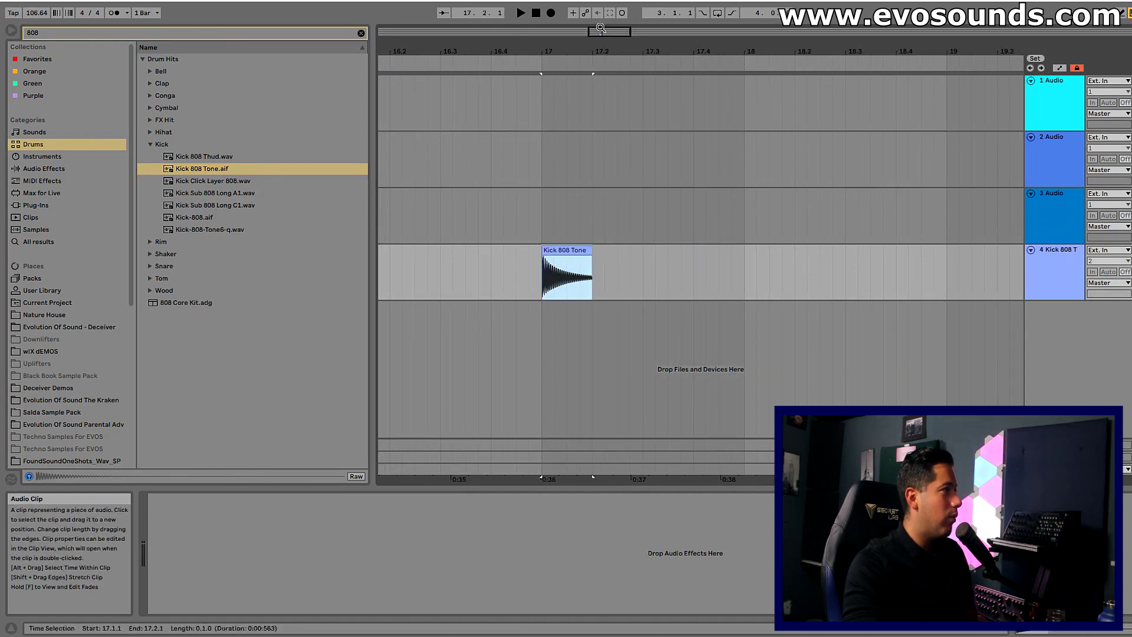
key("plus")
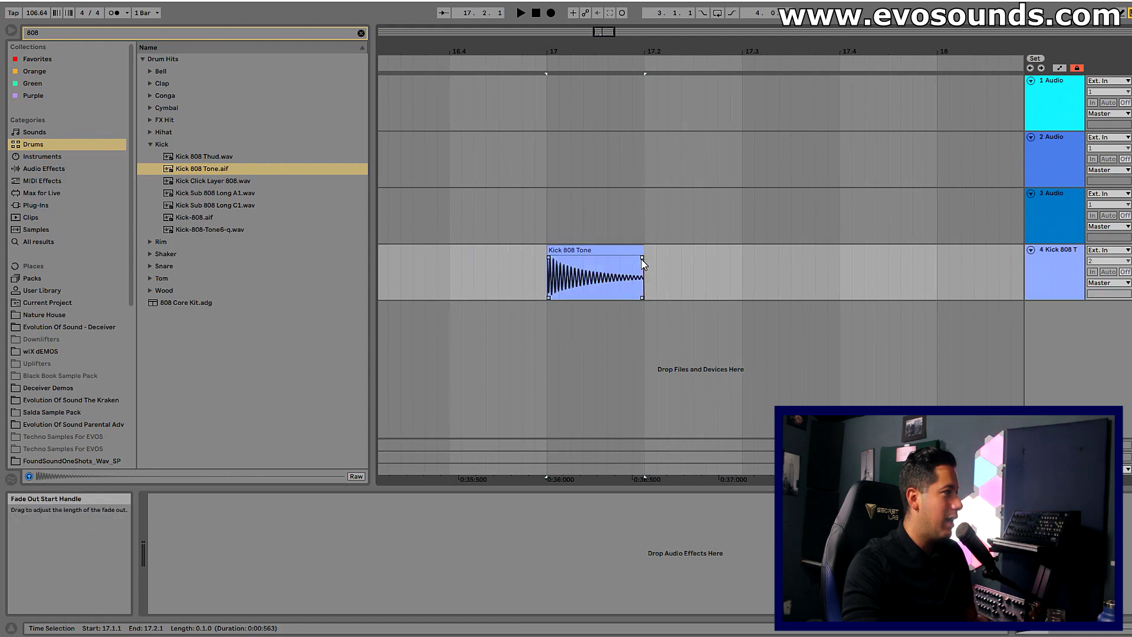
left_click_drag(645, 257, 608, 251)
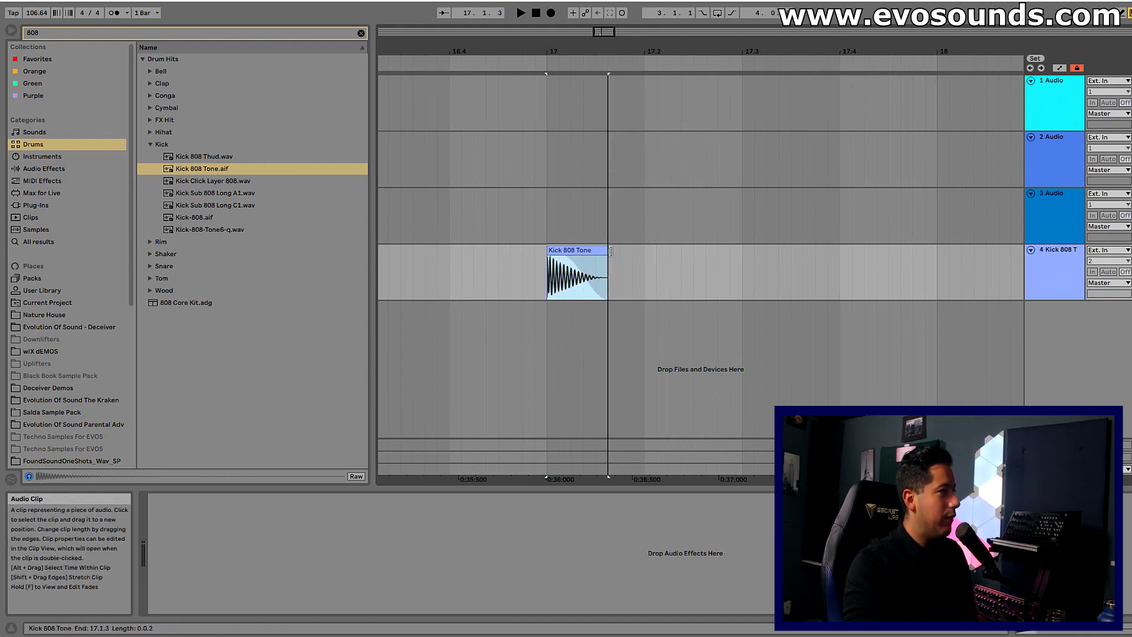
key("space")
key("space")
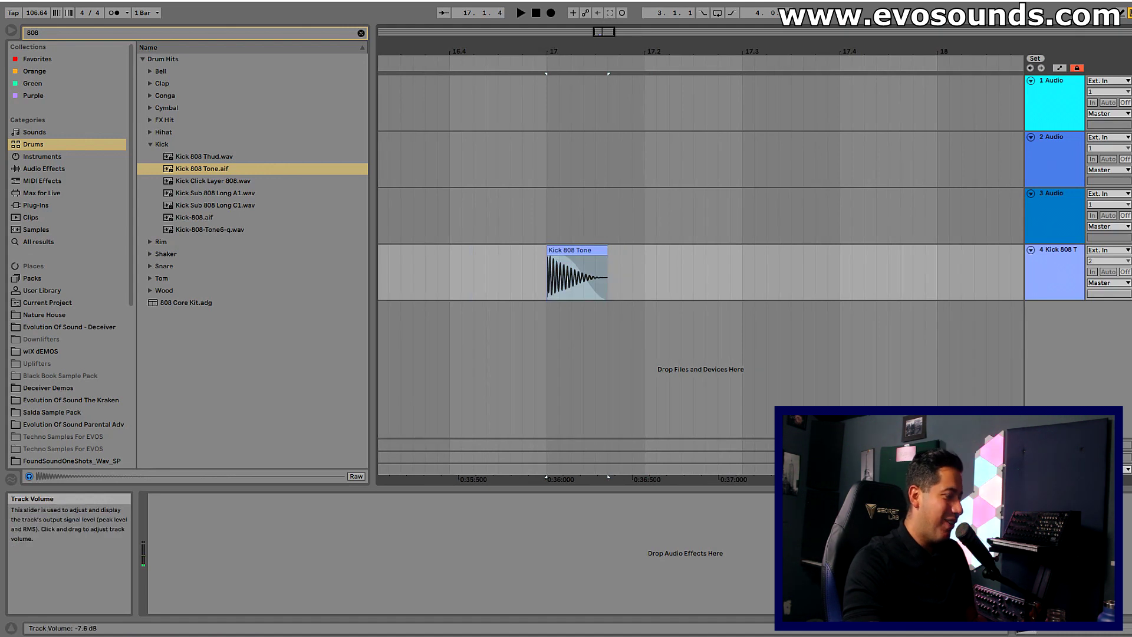
key("space")
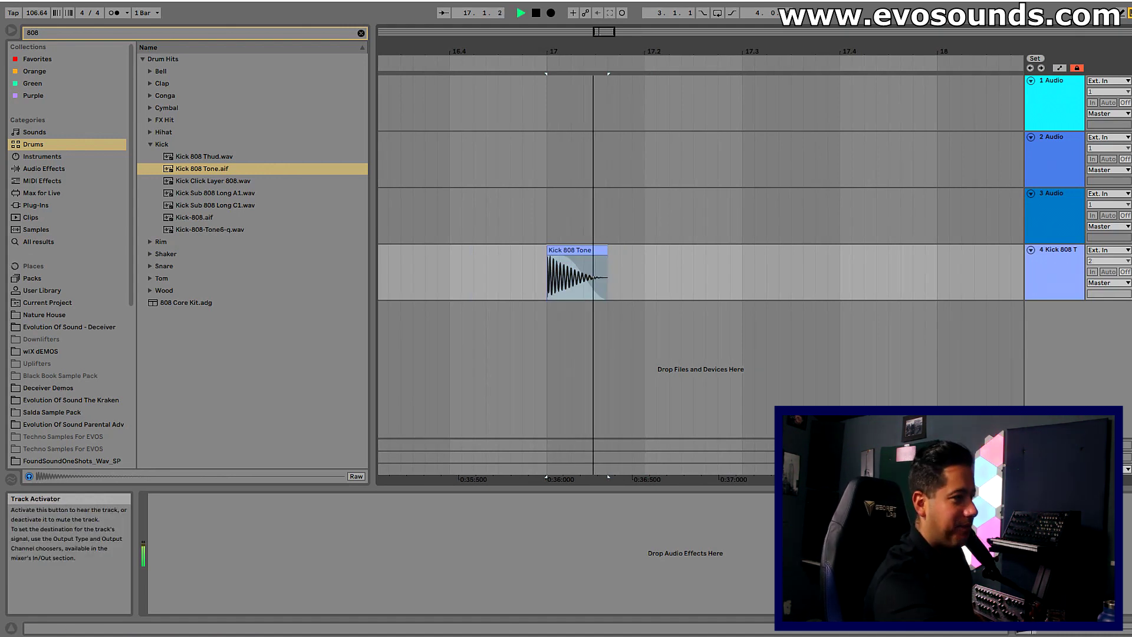
key("space")
Duplicate the one-beat kick section three times to fill bar 17 and consolidate the four hits into one clip.
left_click_drag(637, 281, 563, 288)
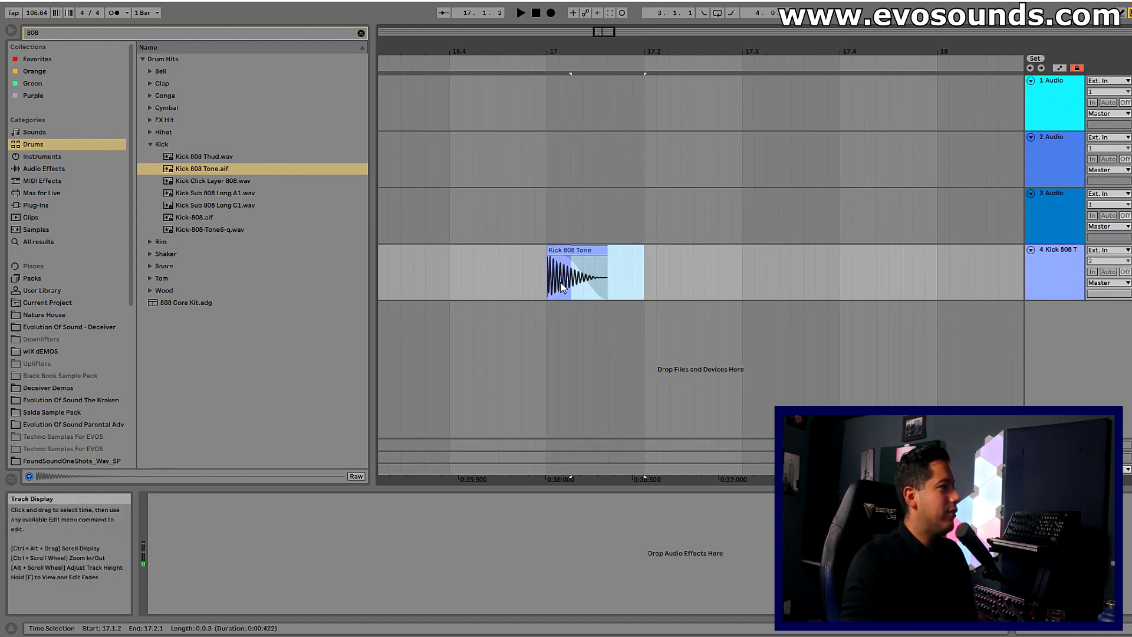
key("ctrl+d")
key("ctrl+d")
key("ctrl+d")
left_click_drag(779, 274, 497, 283)
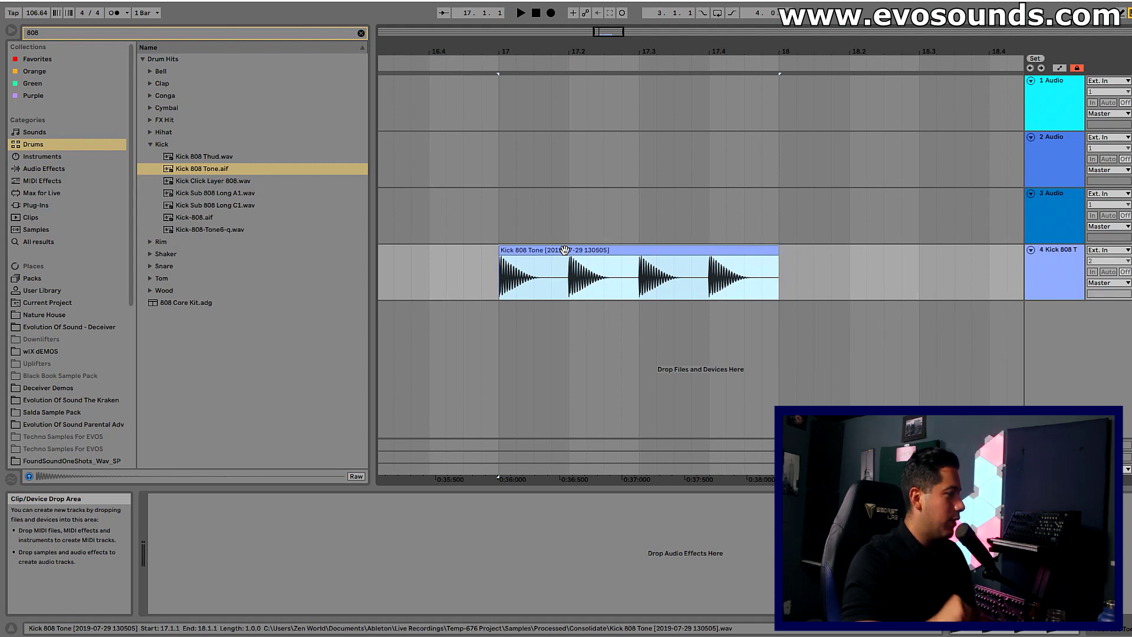
Duplicate the one-bar kick clip until the kick pattern fills the four bars from 17 to 21.
key("ctrl+d")
key("minus")
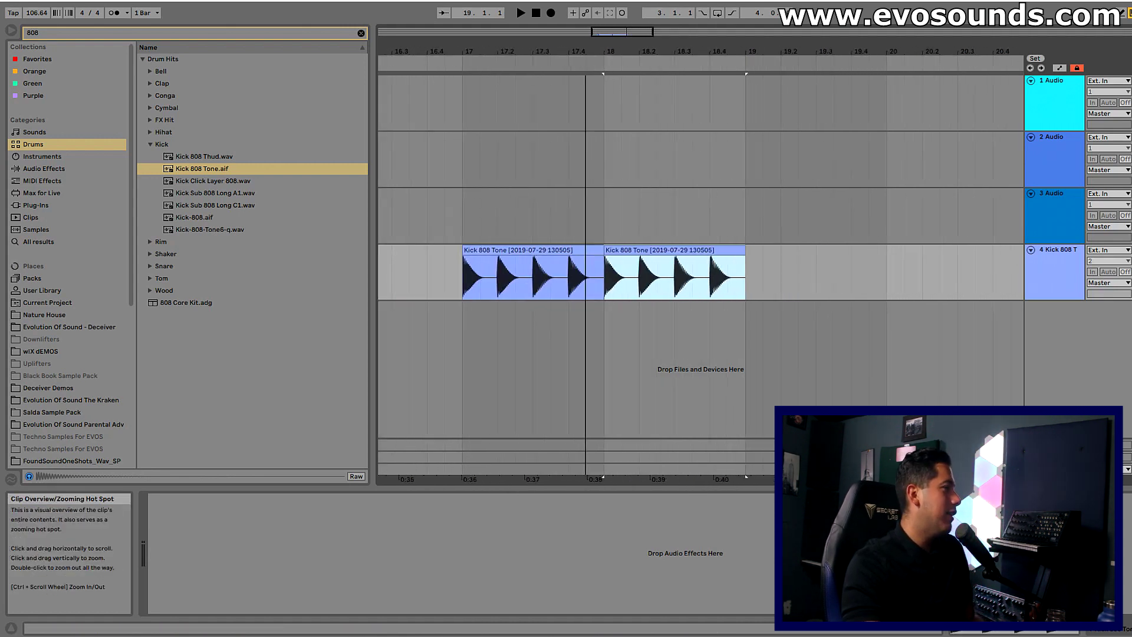
left_click(558, 249)
left_click(472, 270)
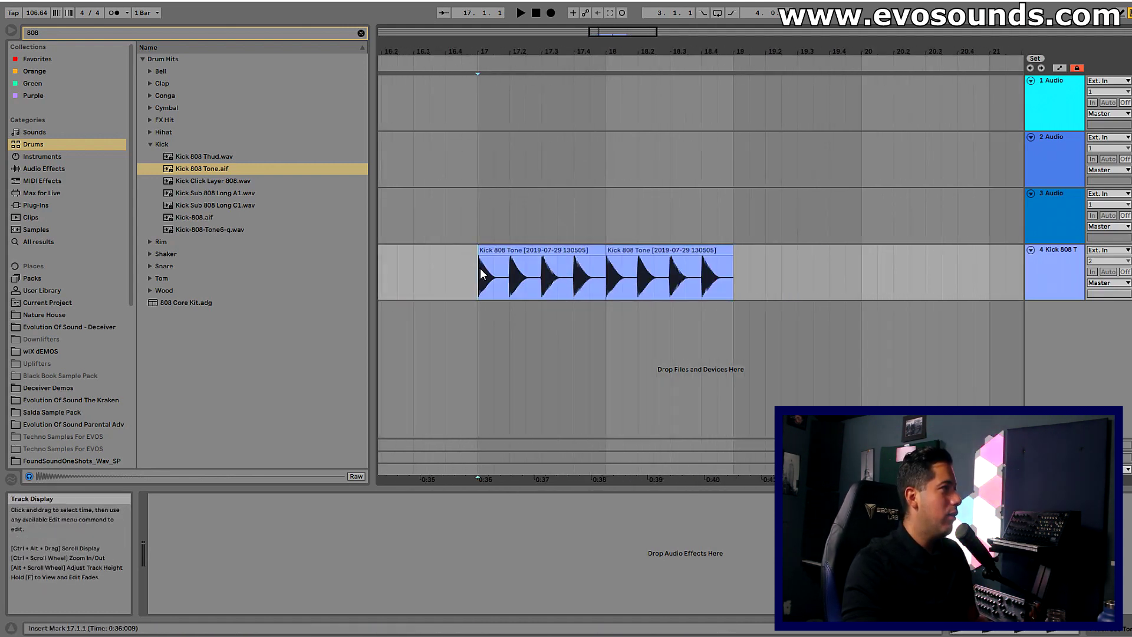
left_click_drag(477, 273, 747, 283)
key("ctrl+d")
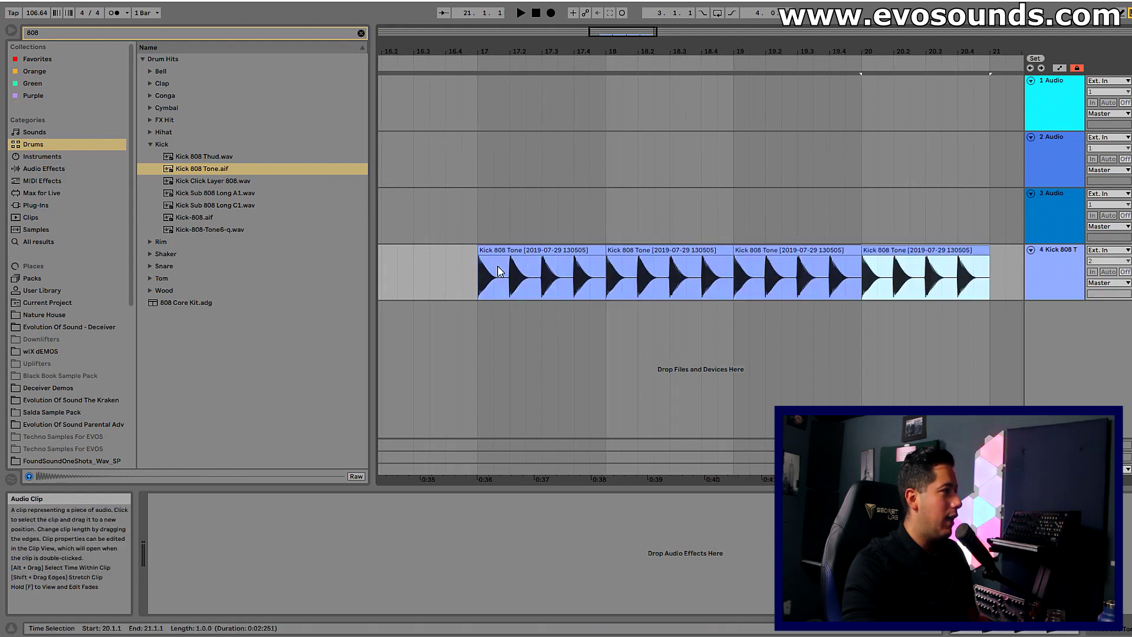
Loop the four kick bars from 17 to 21 and play the loop.
left_click_drag(470, 267, 1022, 289)
key("ctrl+l")
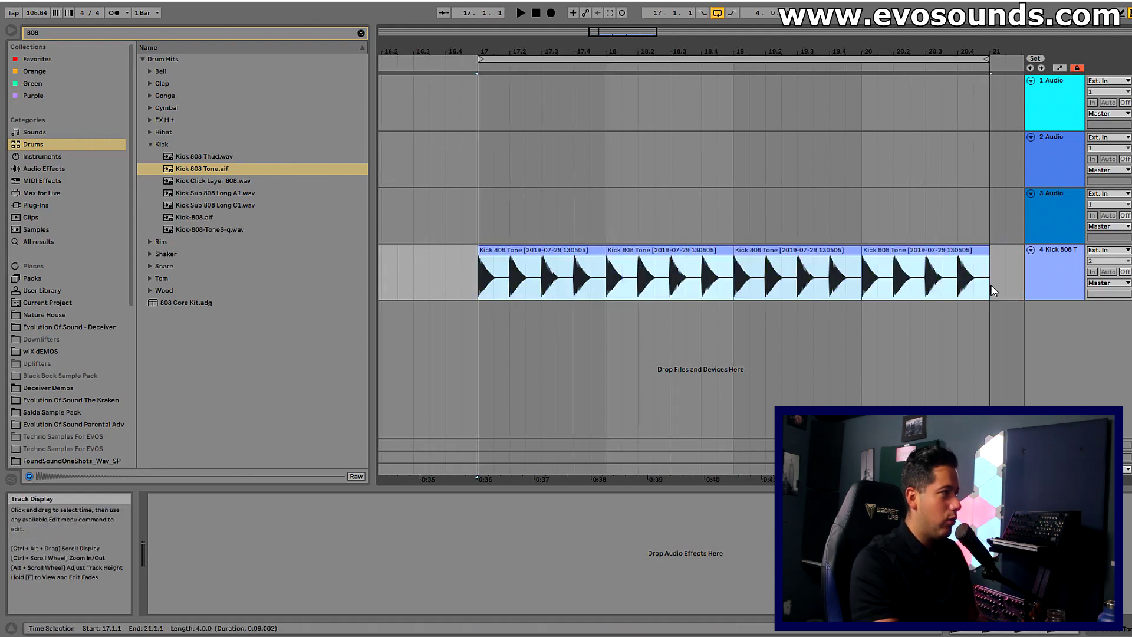
left_click_drag(631, 35, 631, 23)
key("space")
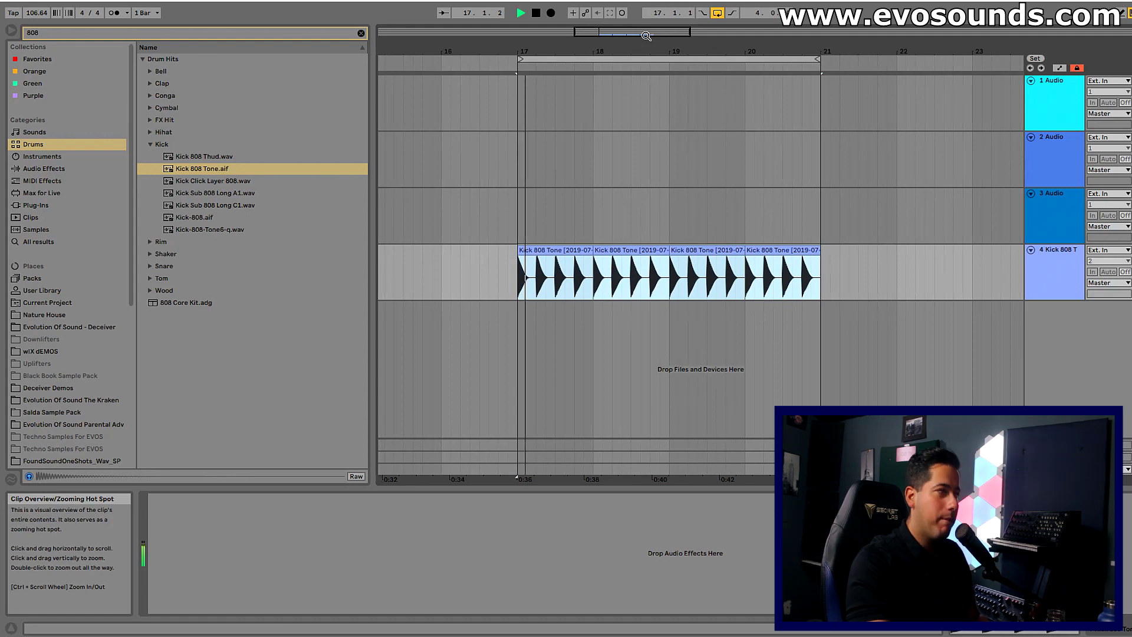
key("Tab")
key("Tab")
key("space")
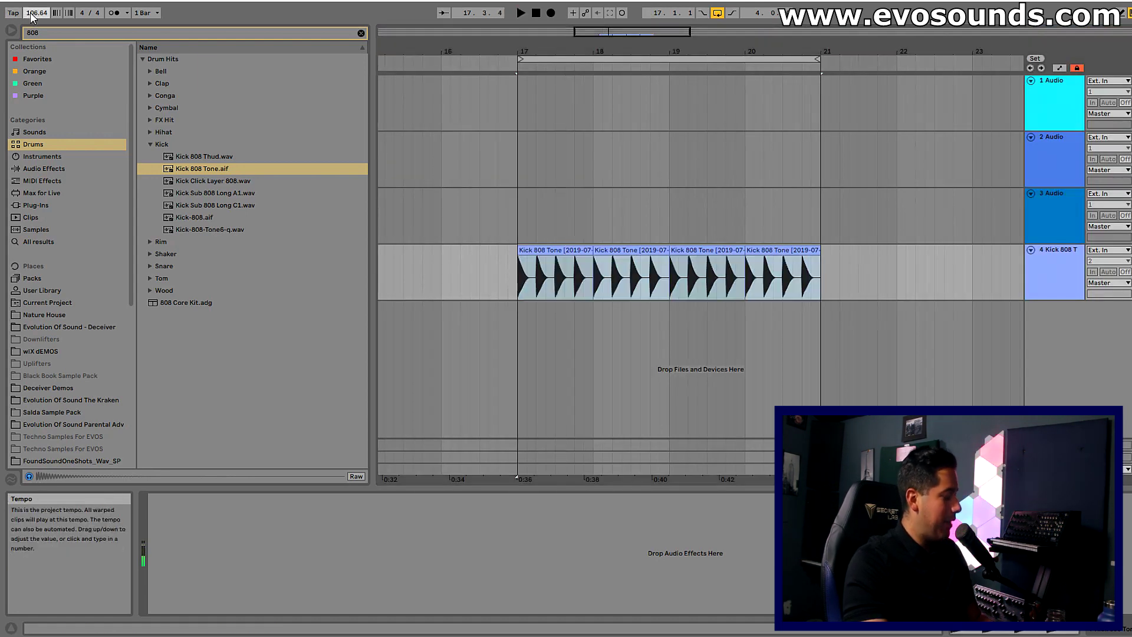
Set the project tempo to 124 BPM.
left_click(31, 15)
type("124")
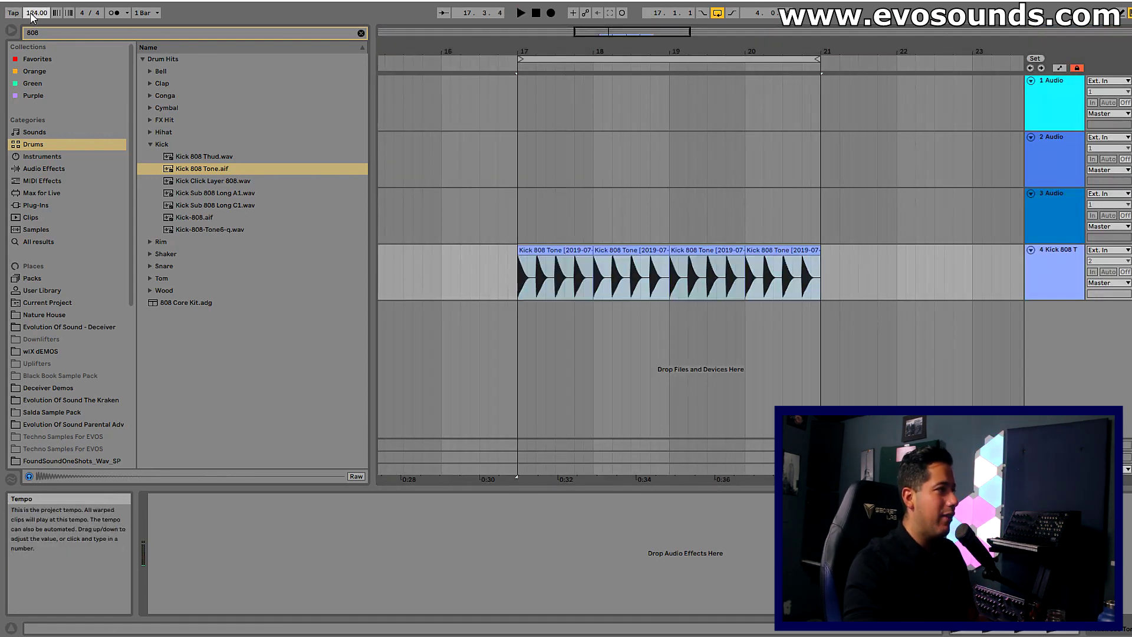
key("Return")
Play the kick loop and set the Kick 808 Tone track's volume to -6.3 dB in the mixer.
left_click(561, 250)
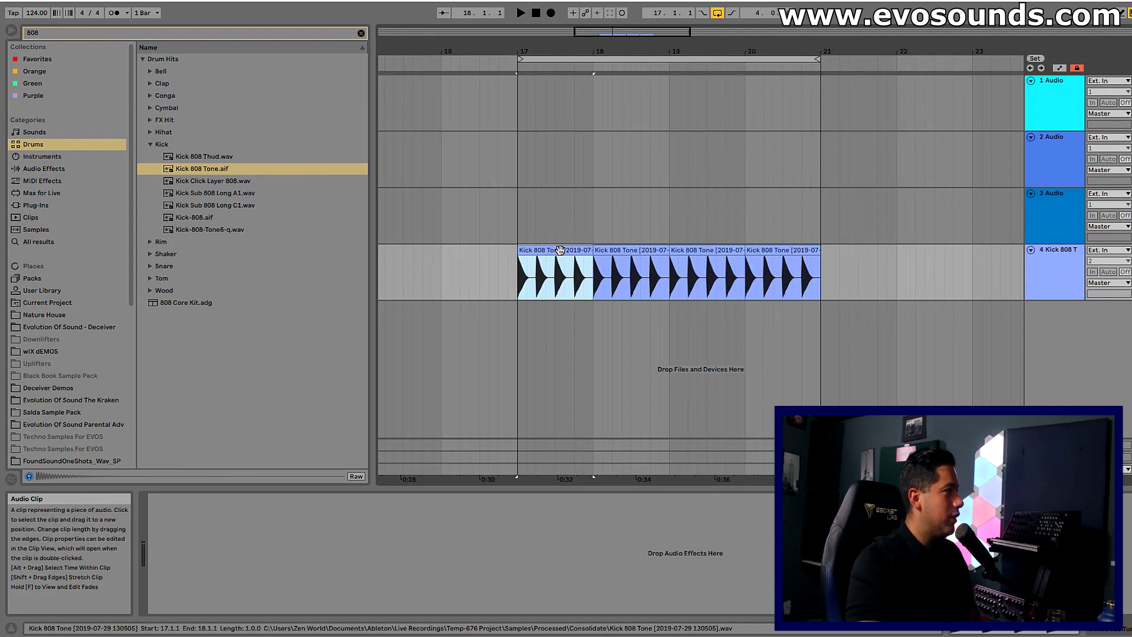
key("space")
key("Tab")
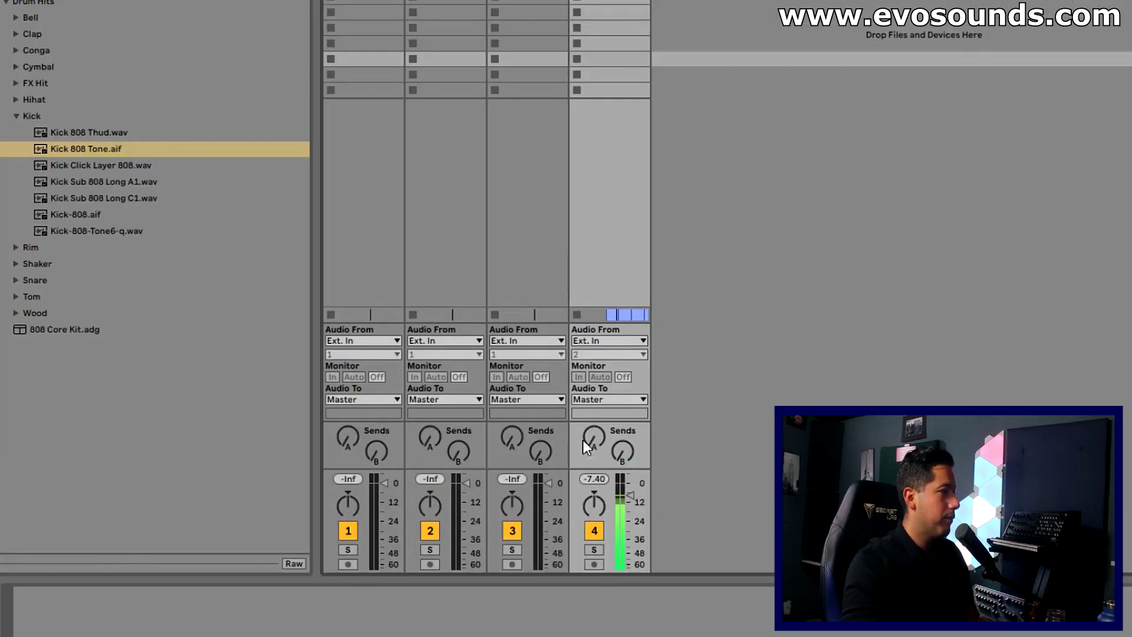
left_click_drag(590, 322, 592, 183)
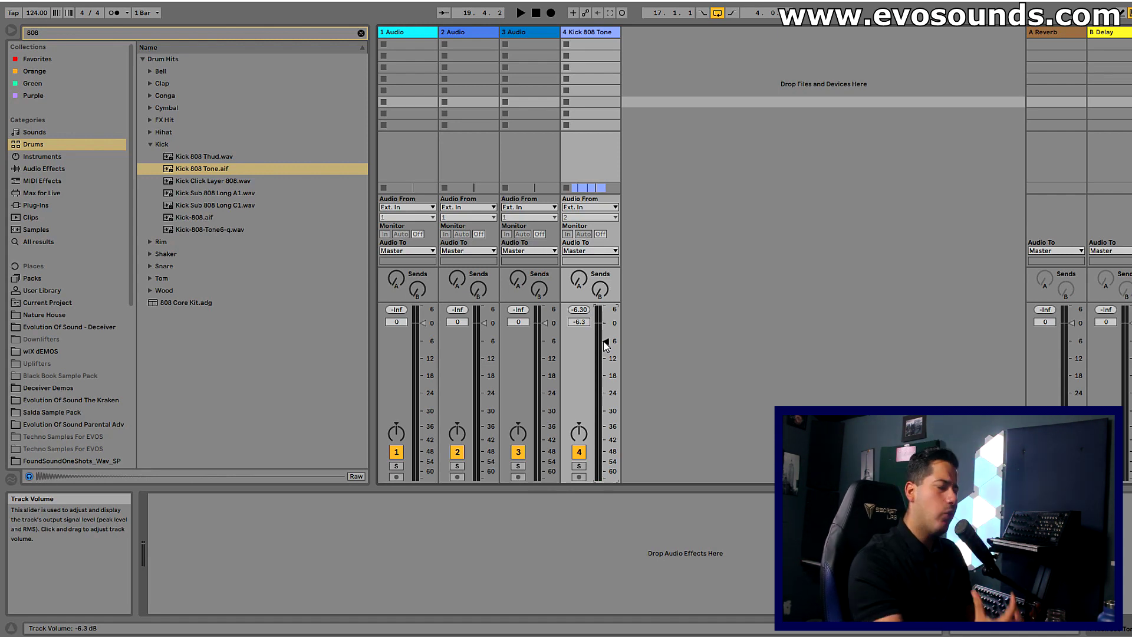
Clear the 808 search and open the Claps folder within Drum One Shots of the Evolution Of Sound - Deceiver pack.
left_click(151, 144)
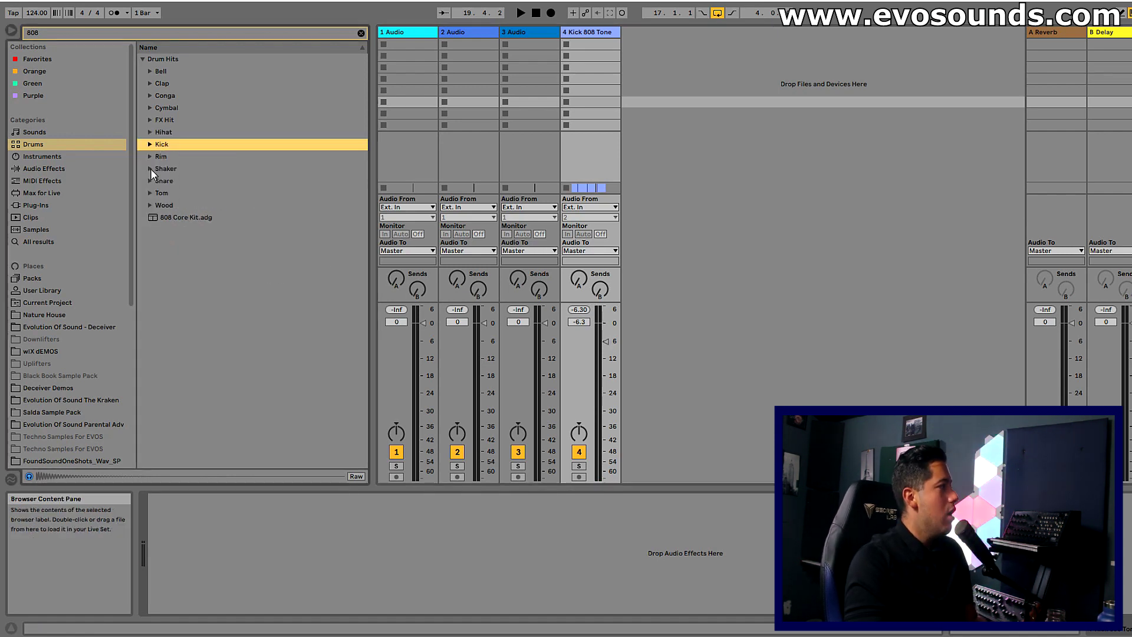
left_click(88, 326)
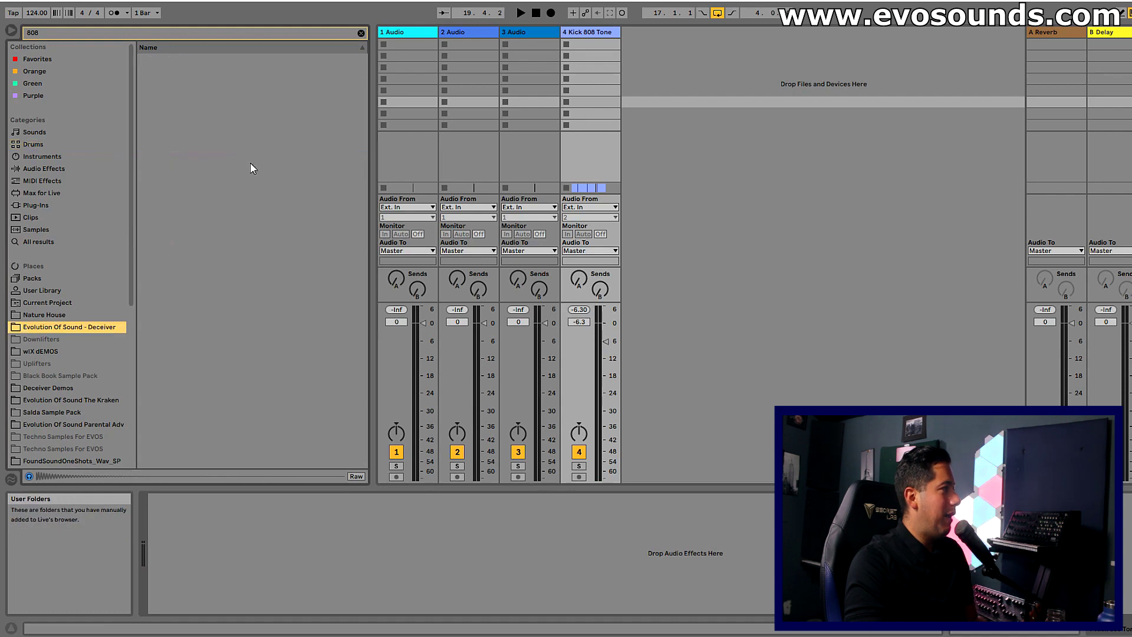
left_click(361, 33)
left_click(142, 108)
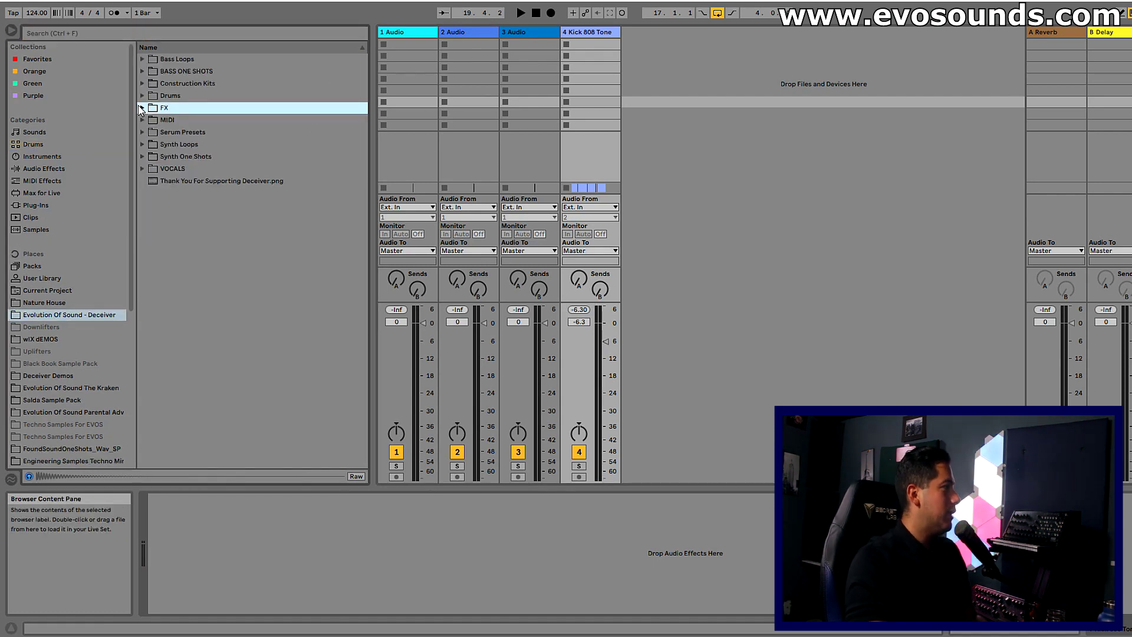
left_click(142, 96)
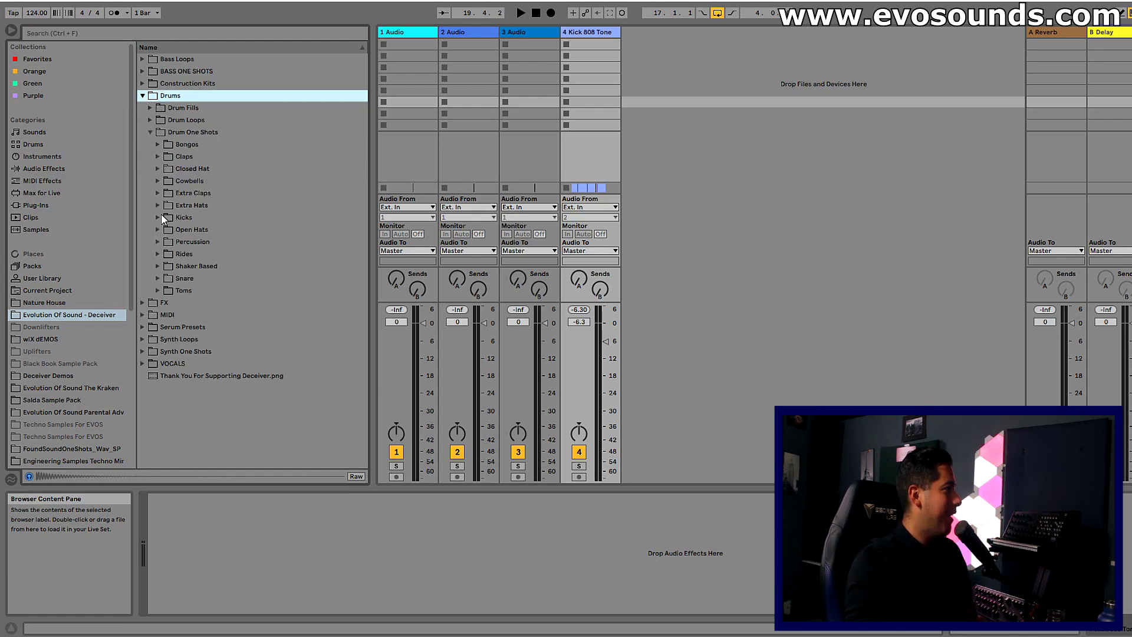
left_click(157, 156)
Audition clap samples in the Claps folder, including Clap 1, Clap 2 and Clap 13 to Clap 15.
left_click(199, 169)
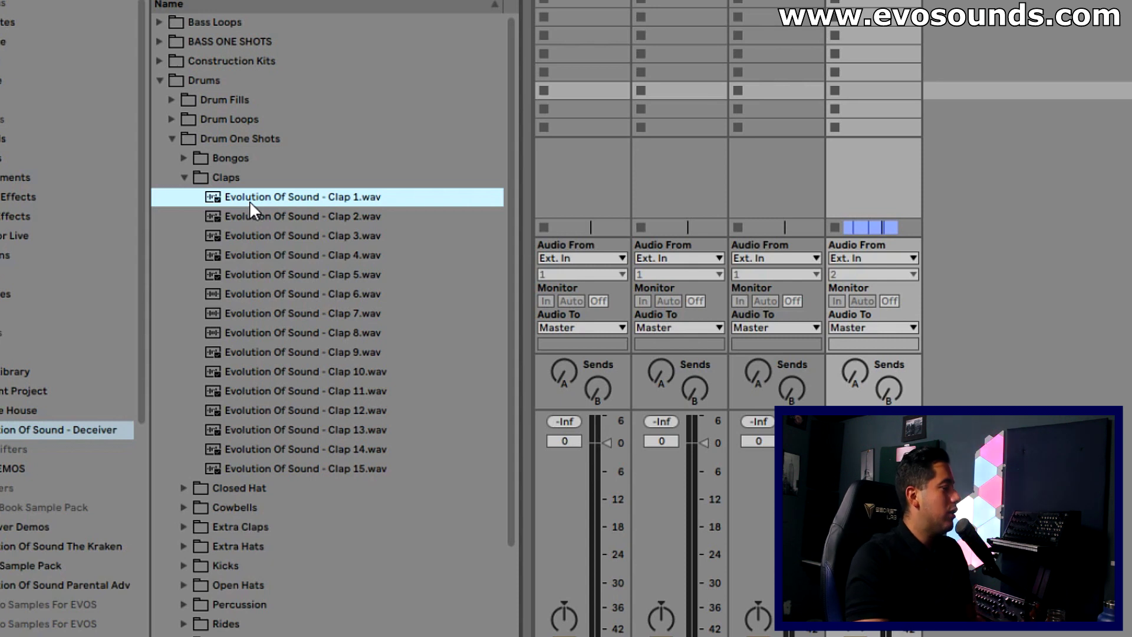
key("Down")
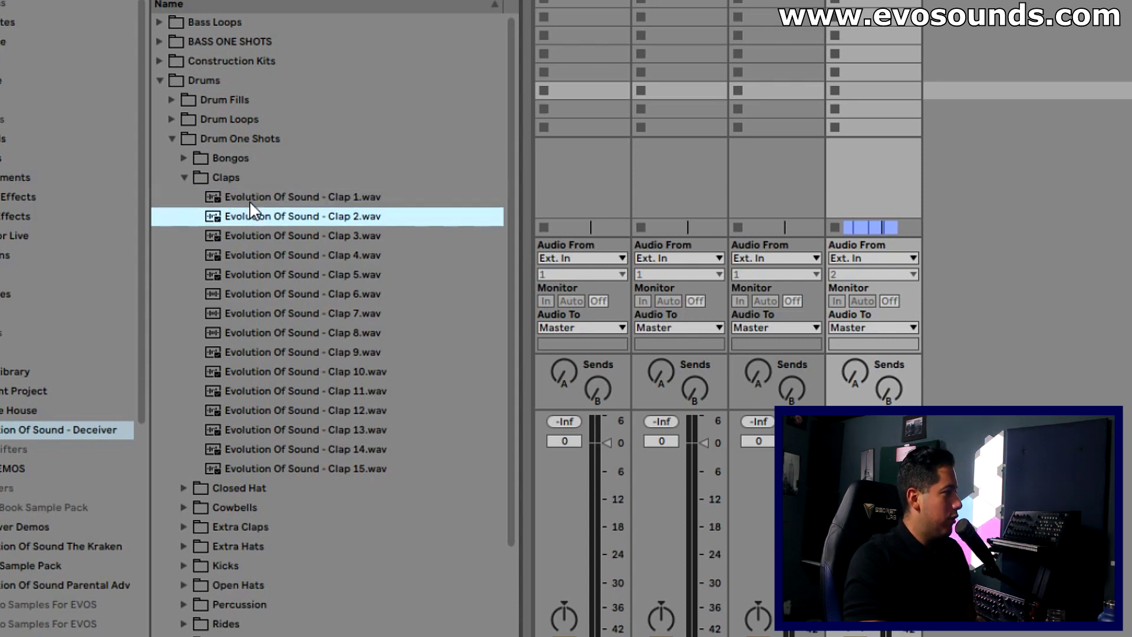
left_click(278, 465)
key("Up")
key("Up")
key("Down")
key("Down")
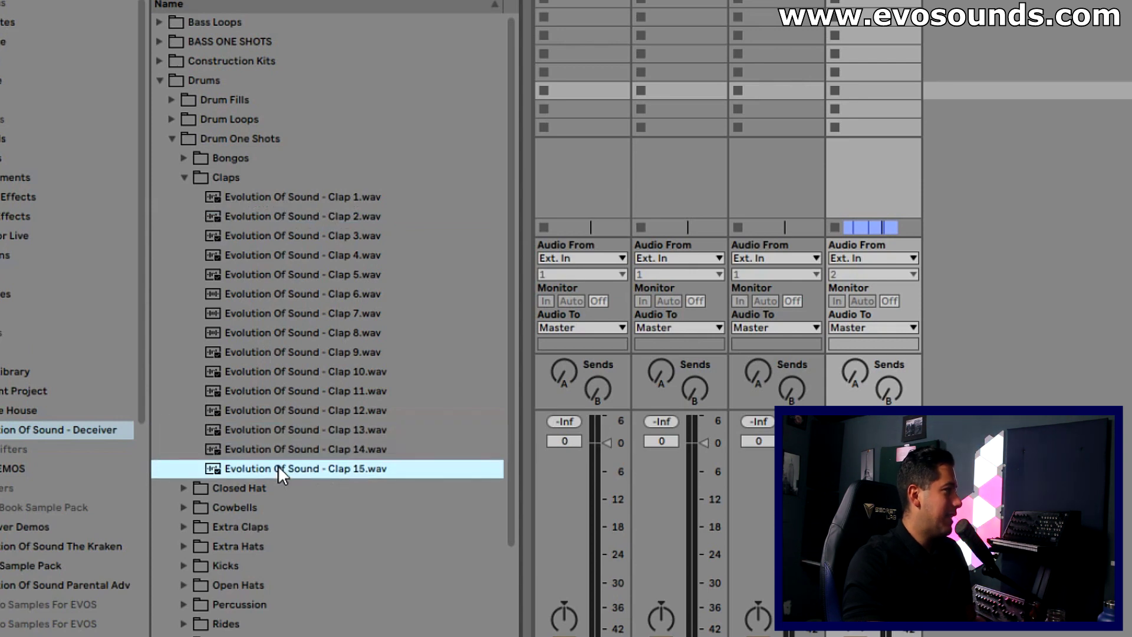
Compare the Clap 13 and Clap 12 samples, and return to Clap 15.
left_click(319, 430)
left_click(343, 413)
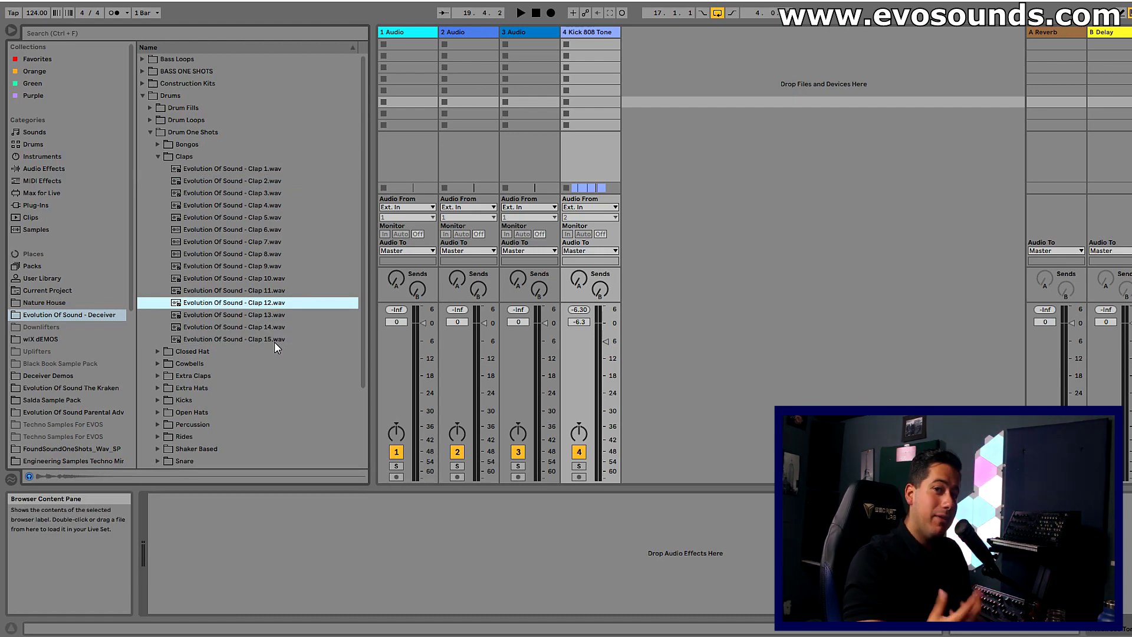
left_click(274, 340)
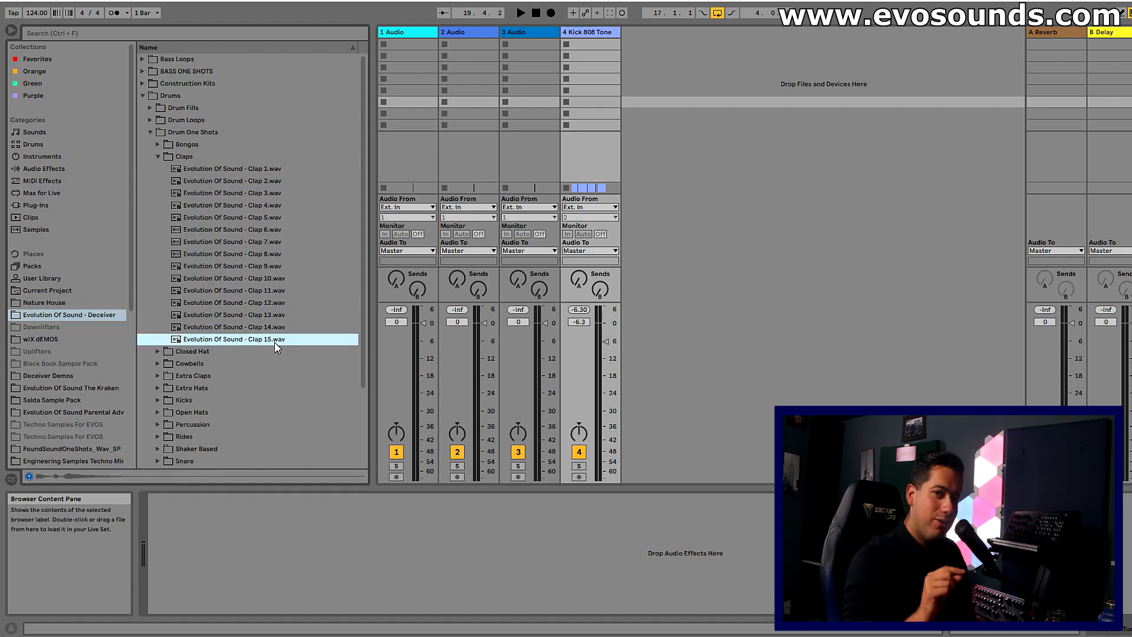
Place the Clap 15 sample on the third audio track at beat 17.2 and inspect its alignment with the kick.
key("Tab")
left_click_drag(274, 341, 539, 218)
left_click_drag(568, 47, 545, 194)
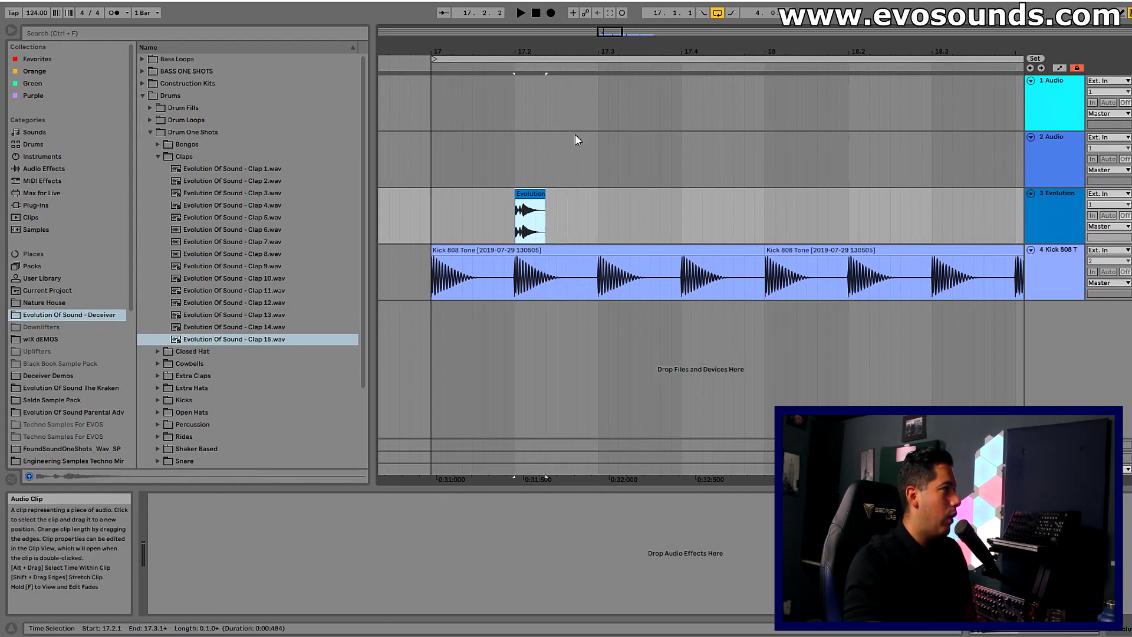
left_click_drag(603, 31, 603, 204)
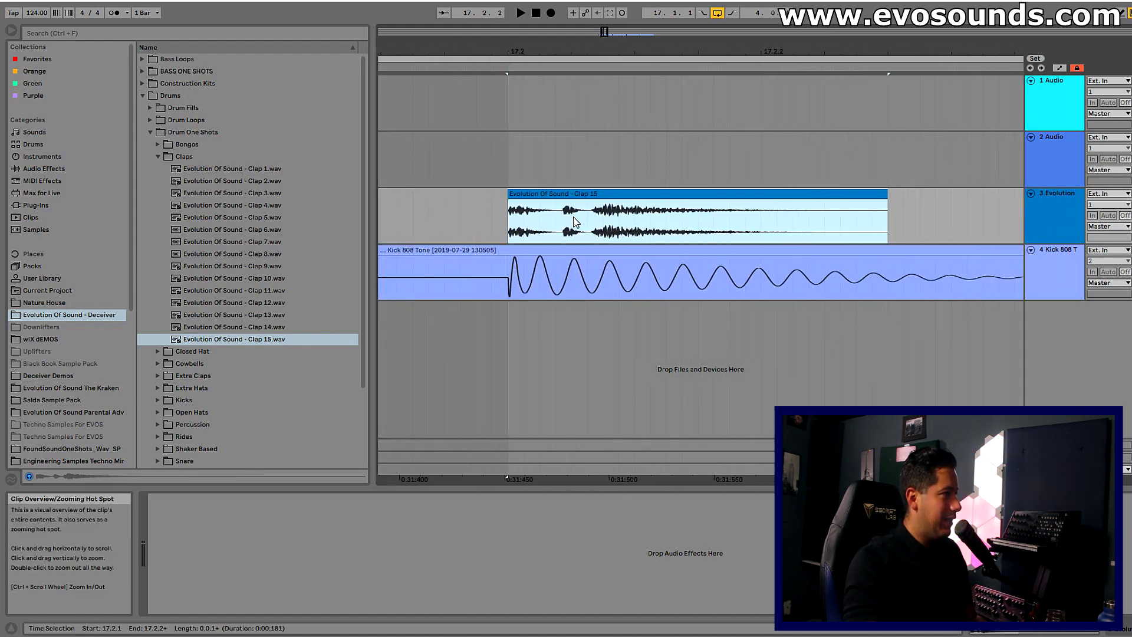
left_click_drag(604, 32, 604, 9)
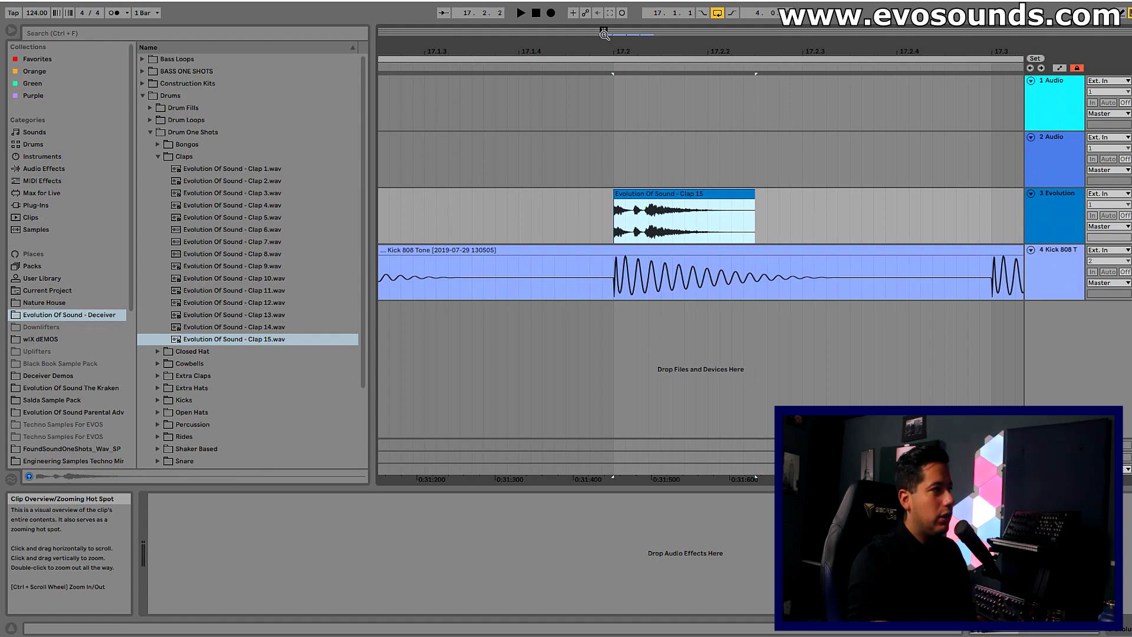
left_click_drag(601, 28, 607, 31)
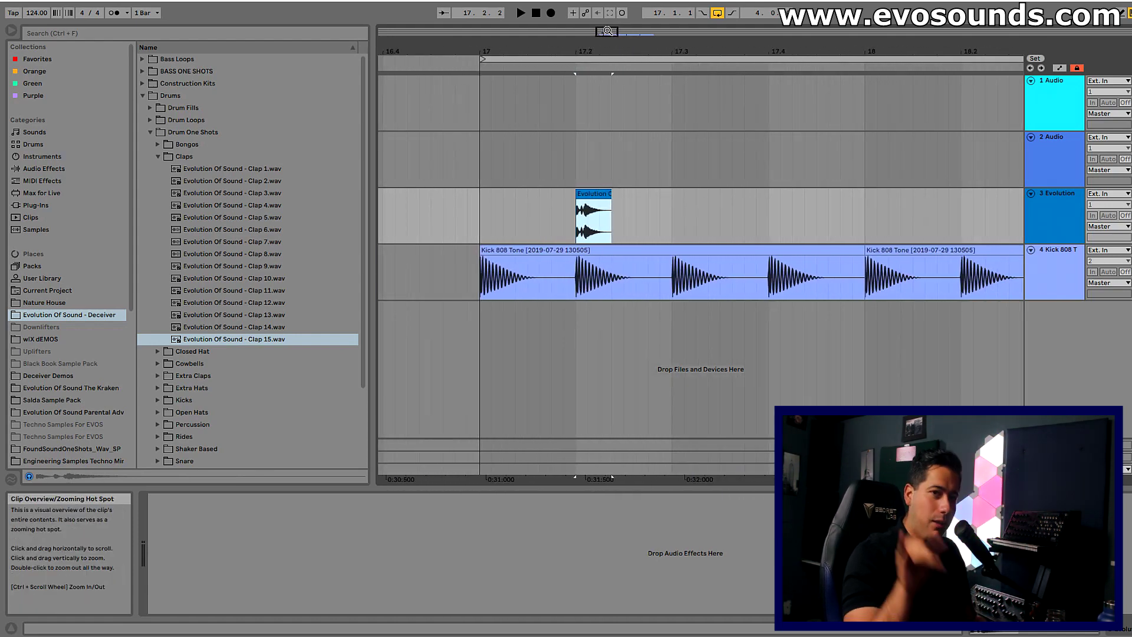
Duplicate the two-beat clap section from 17.1 to 17.3 three times so claps cover bars 17 and 18.
left_click(665, 221)
left_click(478, 236, "shift")
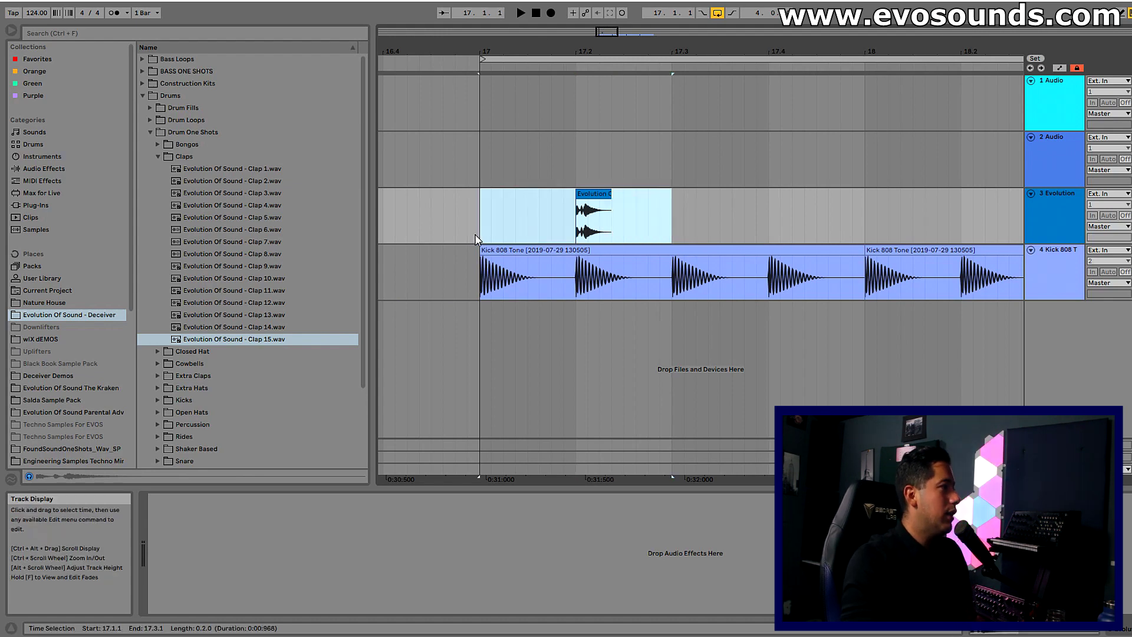
left_click_drag(490, 228, 676, 217)
key("ctrl+d")
key("ctrl+d")
key("ctrl+d")
left_click_drag(604, 28, 606, 28)
left_click(469, 206)
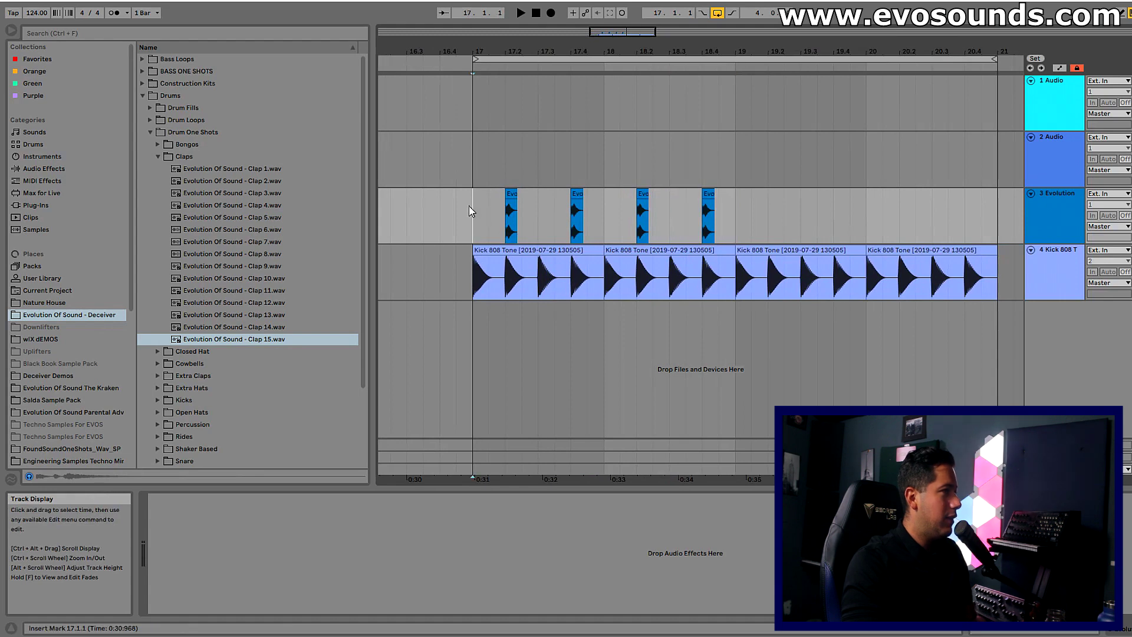
Set the clap track's volume to -7.0 dB in the mixer and play the claps with the kick.
key("Tab")
left_click_drag(545, 334, 538, 347)
key("space")
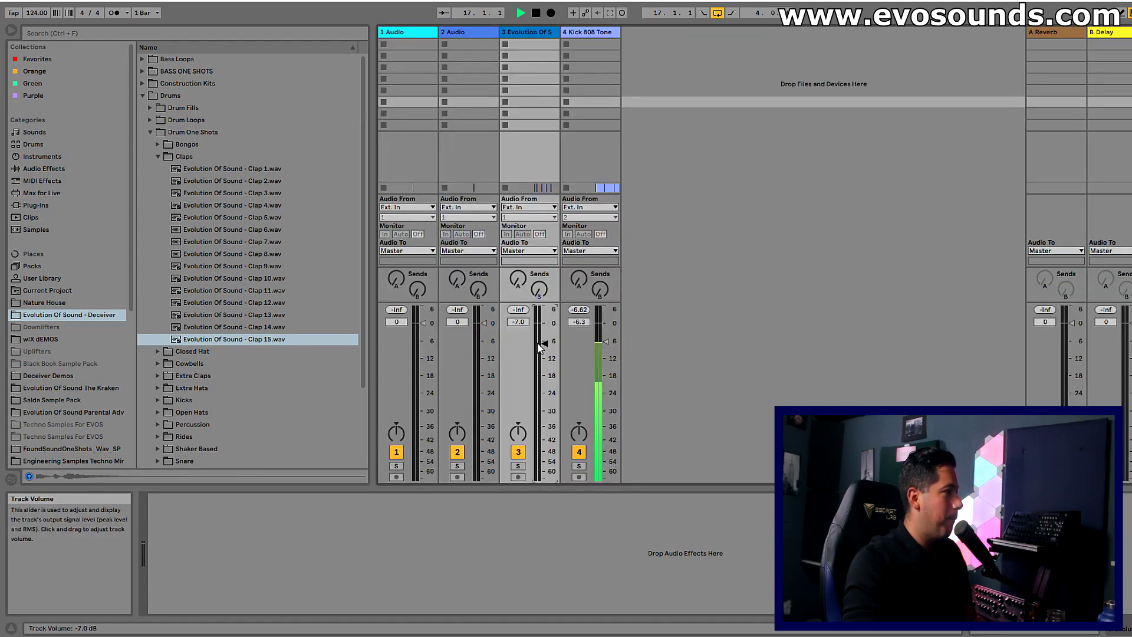
key("Tab")
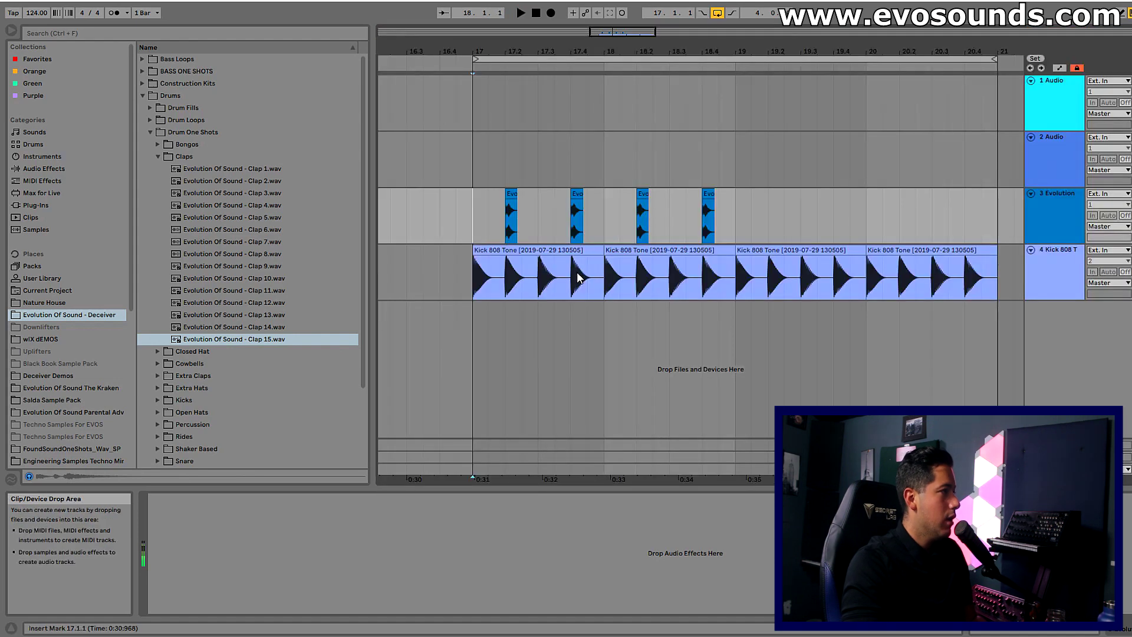
key("space")
Trim the first clap clip to about half its length, fade out its end, and play it back.
left_click_drag(600, 35, 648, 150)
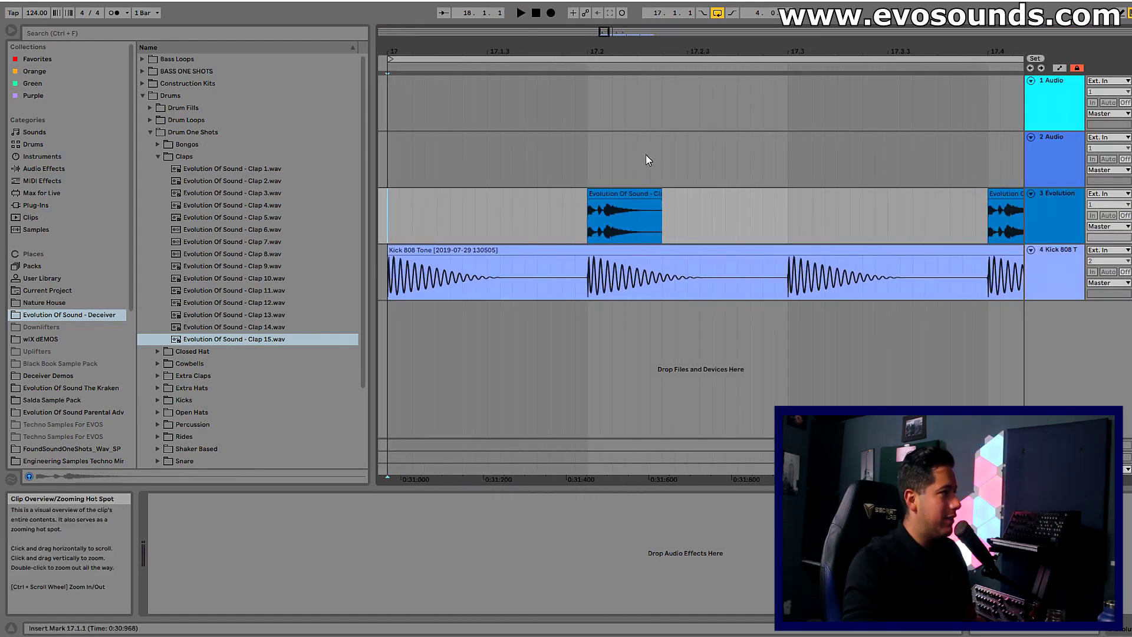
left_click(651, 196)
left_click_drag(659, 195, 624, 197)
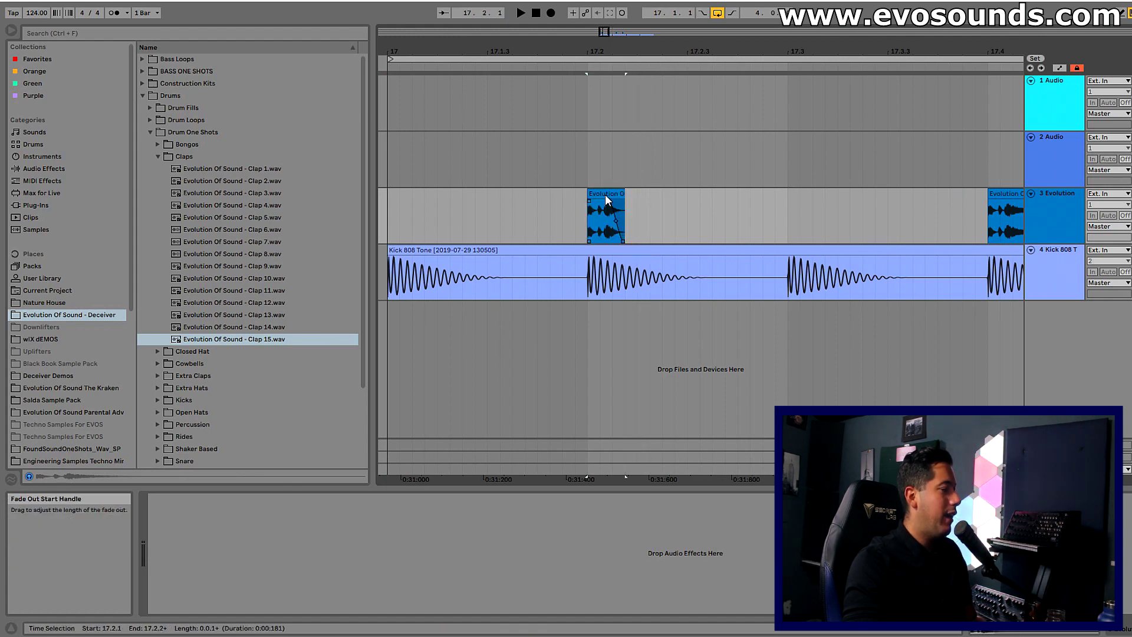
left_click(605, 194)
key("space")
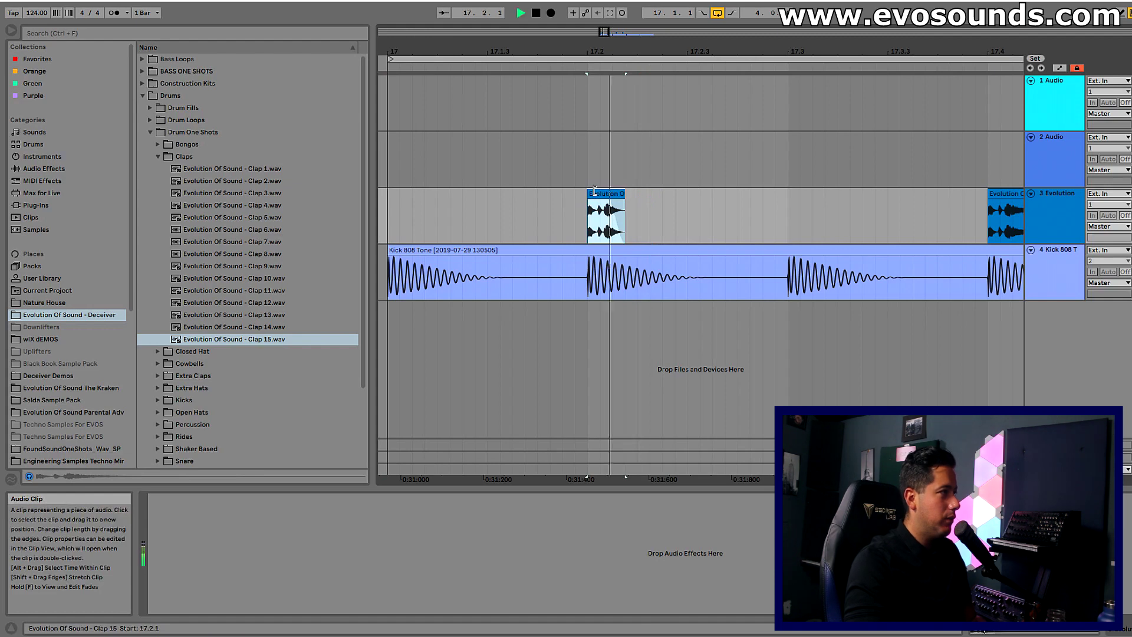
Delete the three untrimmed clap clips that follow the trimmed clap.
left_click_drag(604, 31, 610, 5)
left_click_drag(652, 208, 1063, 191)
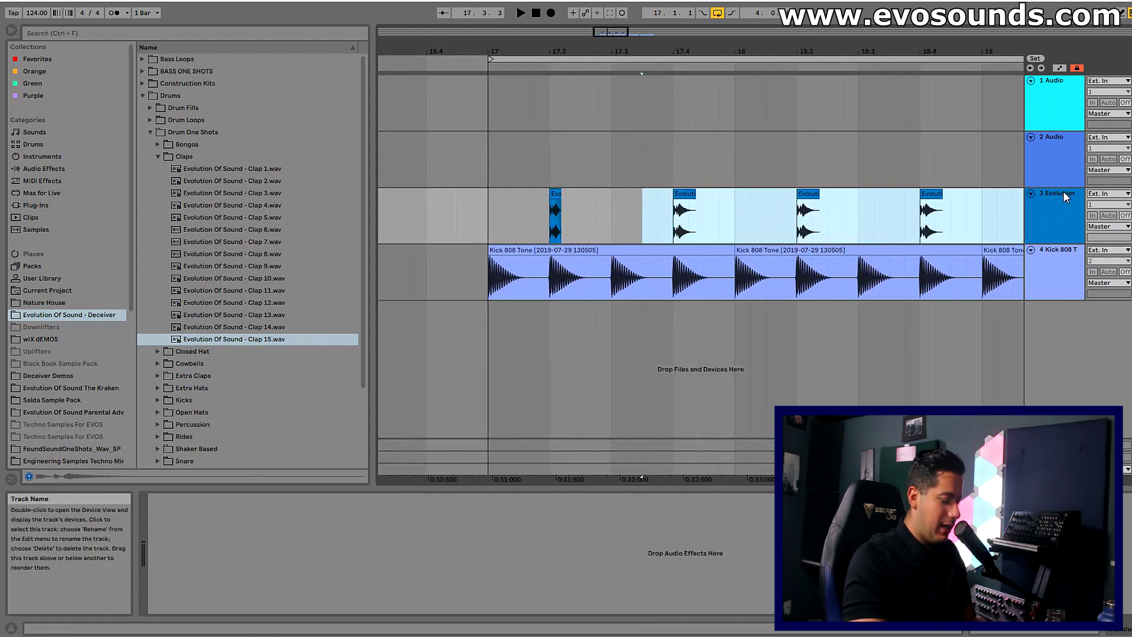
key("Delete")
Duplicate the trimmed clap's two-beat section to fill bar 17, and repeat that bar three times through bar 20.
left_click(493, 221)
left_click_drag(493, 227, 612, 227)
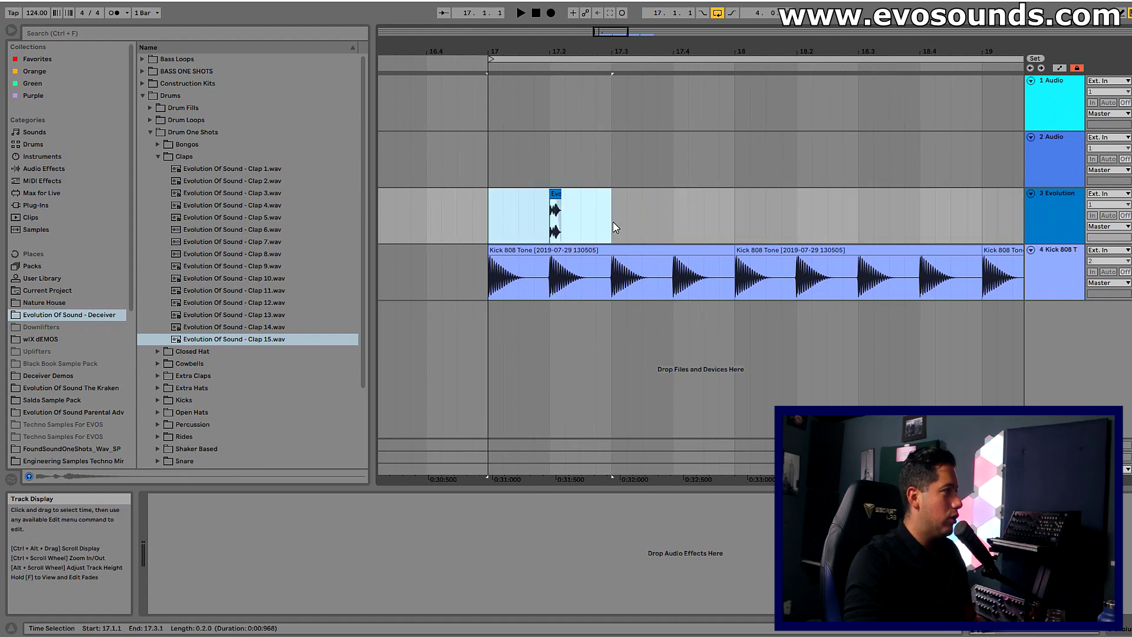
key("ctrl+d")
left_click_drag(745, 233, 489, 224)
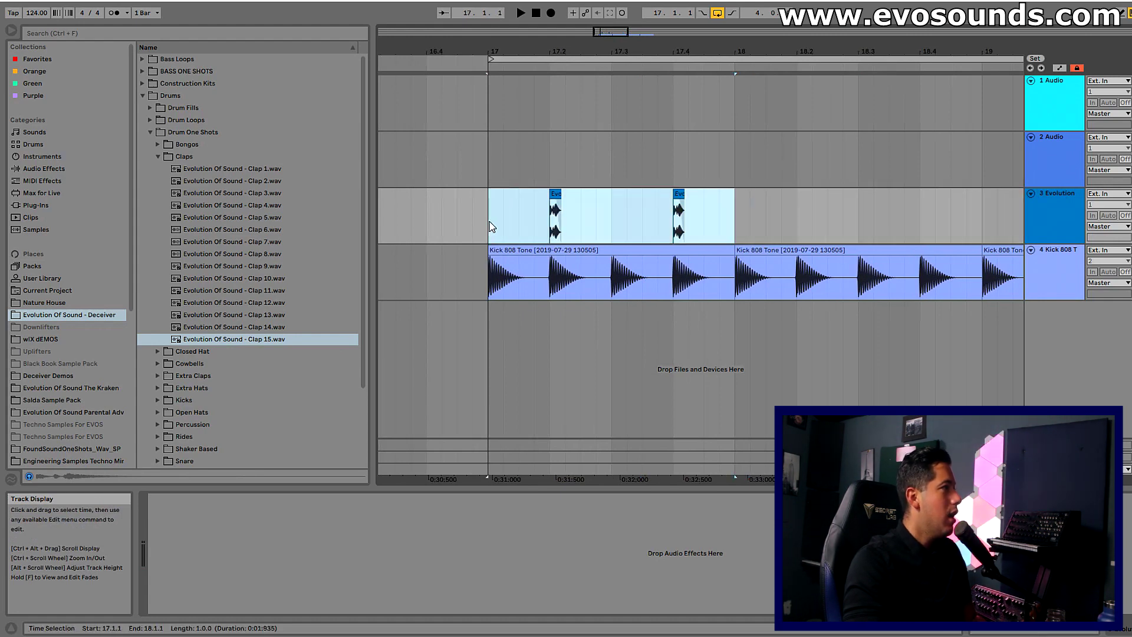
key("ctrl+d")
key("ctrl+d")
key("ctrl+d")
left_click_drag(604, 32, 603, 181)
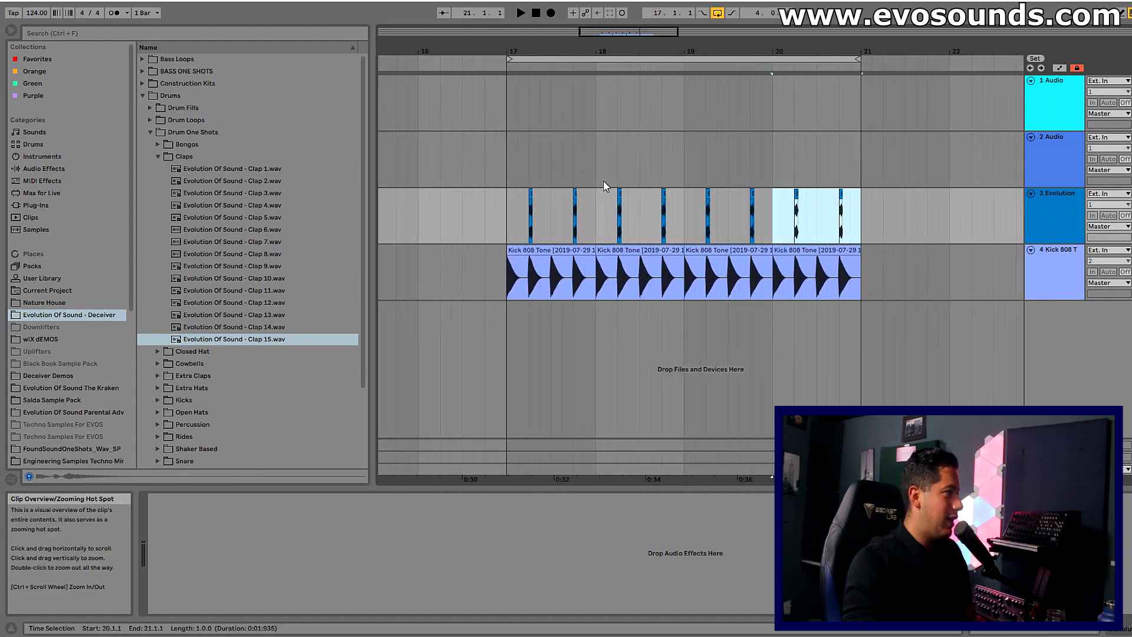
Play the beat from bar 17 and set the clap track's volume to -6.5 dB.
left_click(511, 207)
key("space")
key("Tab")
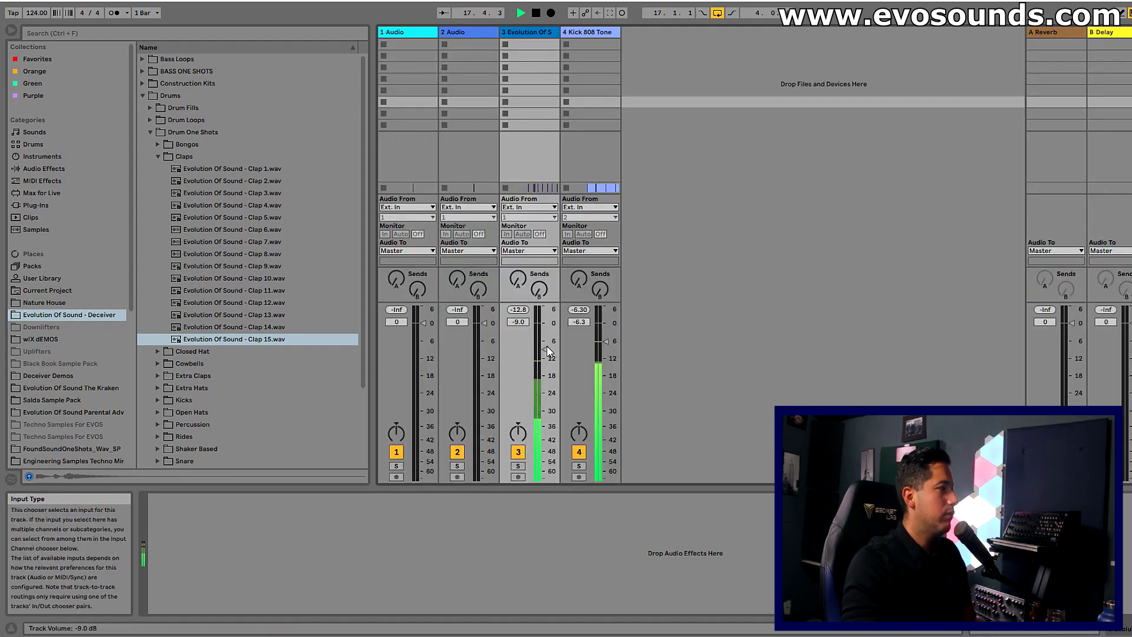
left_click_drag(552, 349, 549, 344)
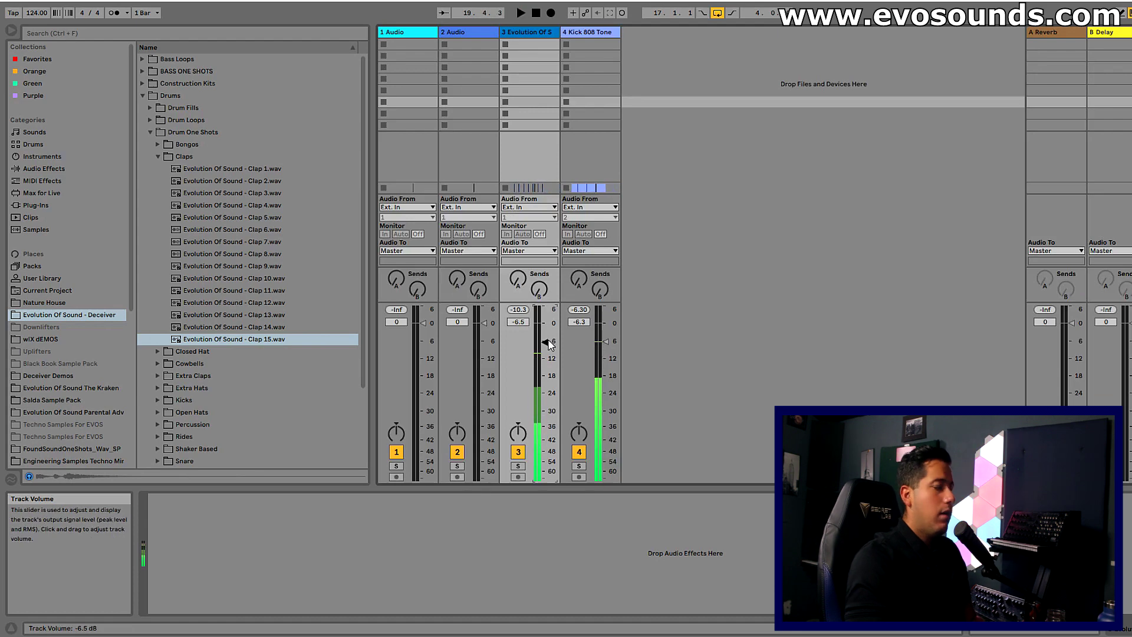
key("space")
Search the audio effects for "eq" and add EQ Eight to the clap track.
key("Tab")
scroll(490, 118, "up", 3)
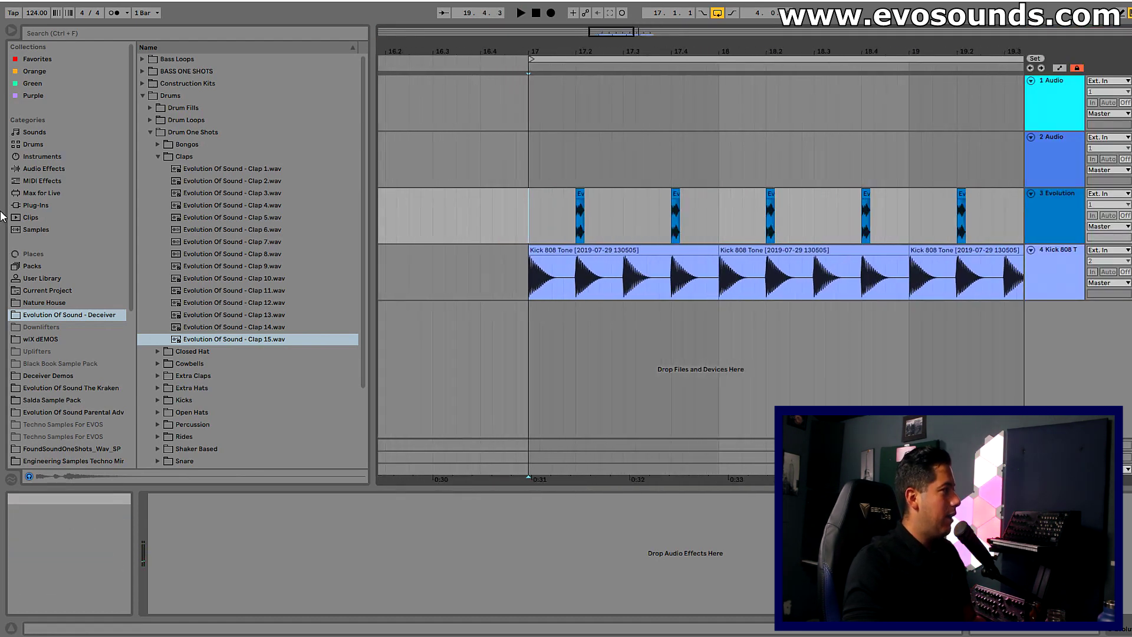
left_click(51, 181)
left_click(53, 170)
key("ctrl+f")
type("eq")
left_click_drag(171, 83, 269, 550)
Shape the clap's EQ Eight during playback with a low cut at 464 Hz and a high cut at 11.9 kHz.
left_click(275, 546)
left_click(232, 598)
left_click(227, 524)
left_click(403, 607)
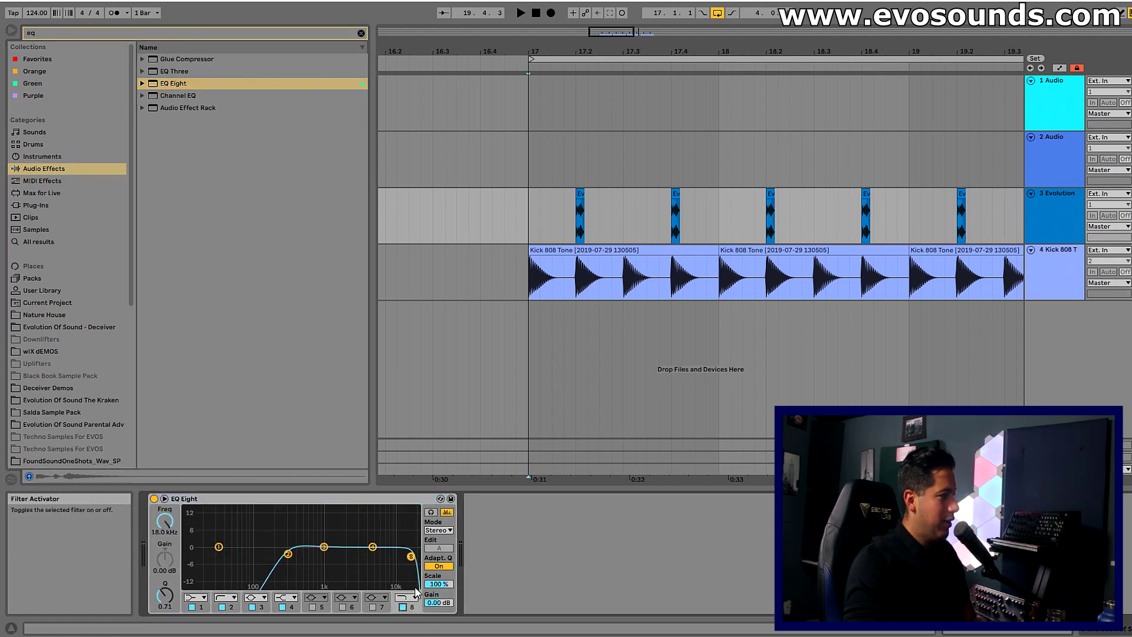
key("space")
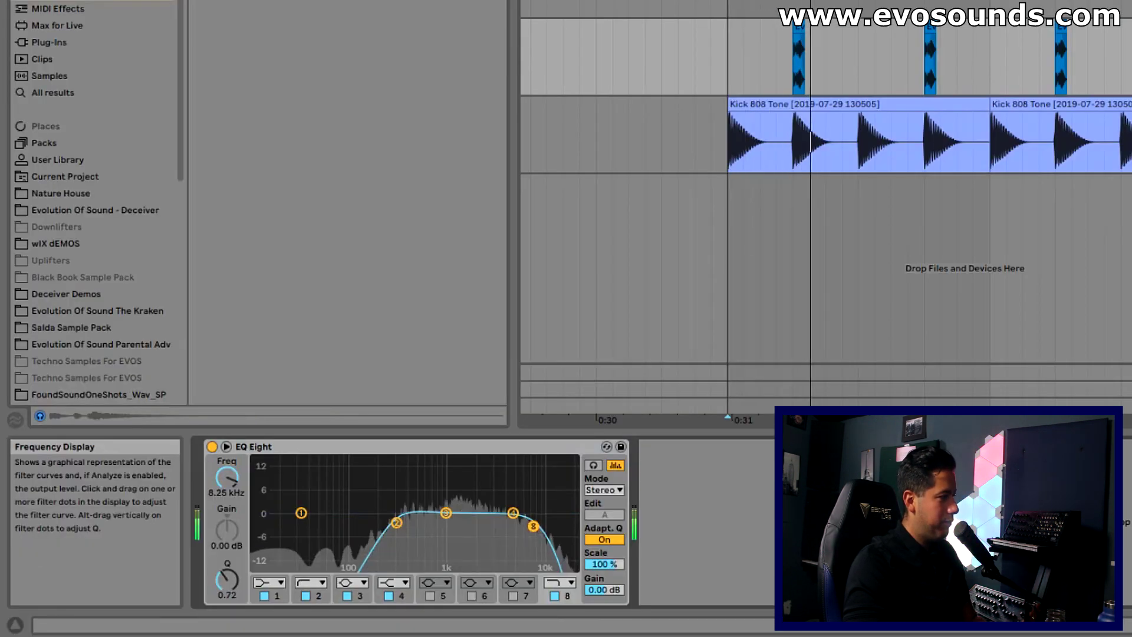
left_click_drag(534, 526, 554, 533)
left_click_drag(397, 523, 414, 525)
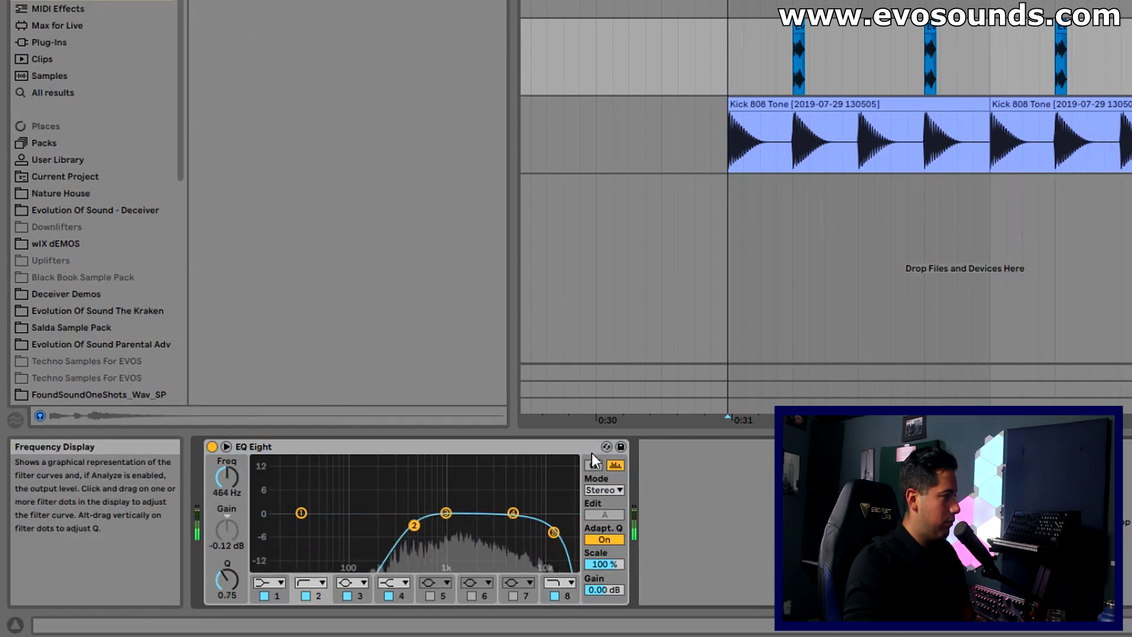
left_click_drag(554, 533, 548, 538)
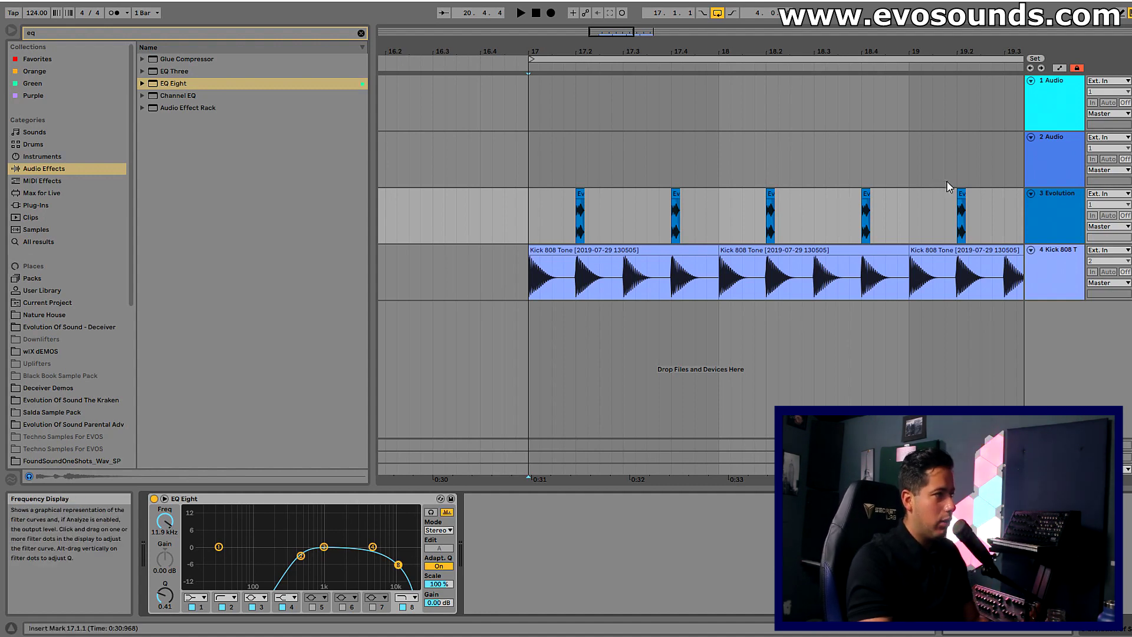
Play back the kick and equalized claps, and add an audio track named "open" below the clap track.
left_click_drag(641, 32, 651, 25)
key("space")
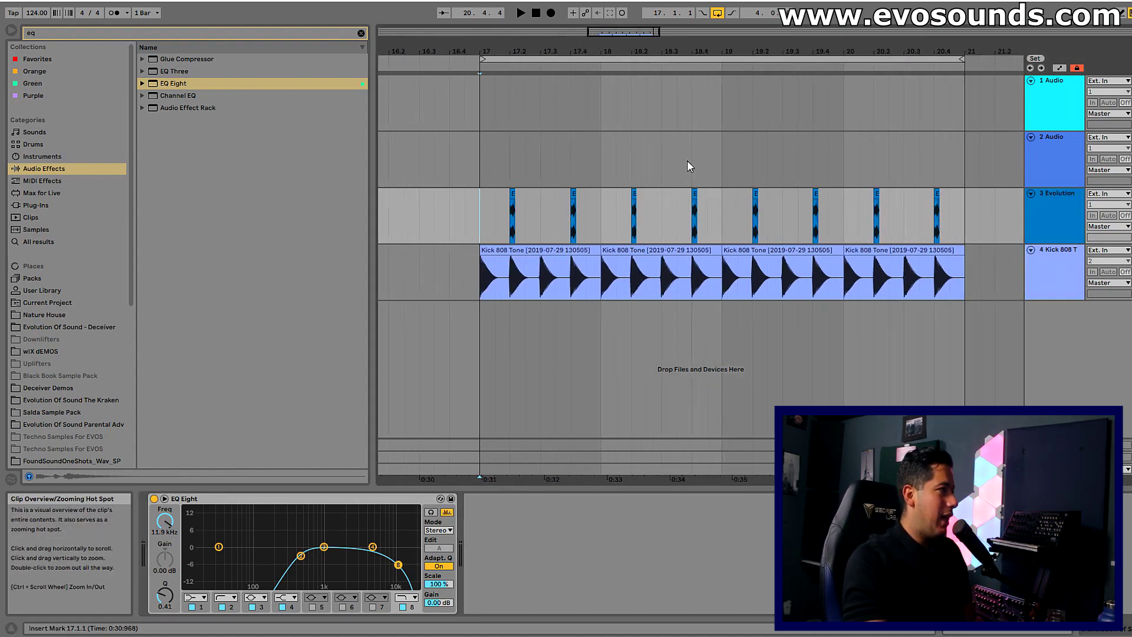
key("space")
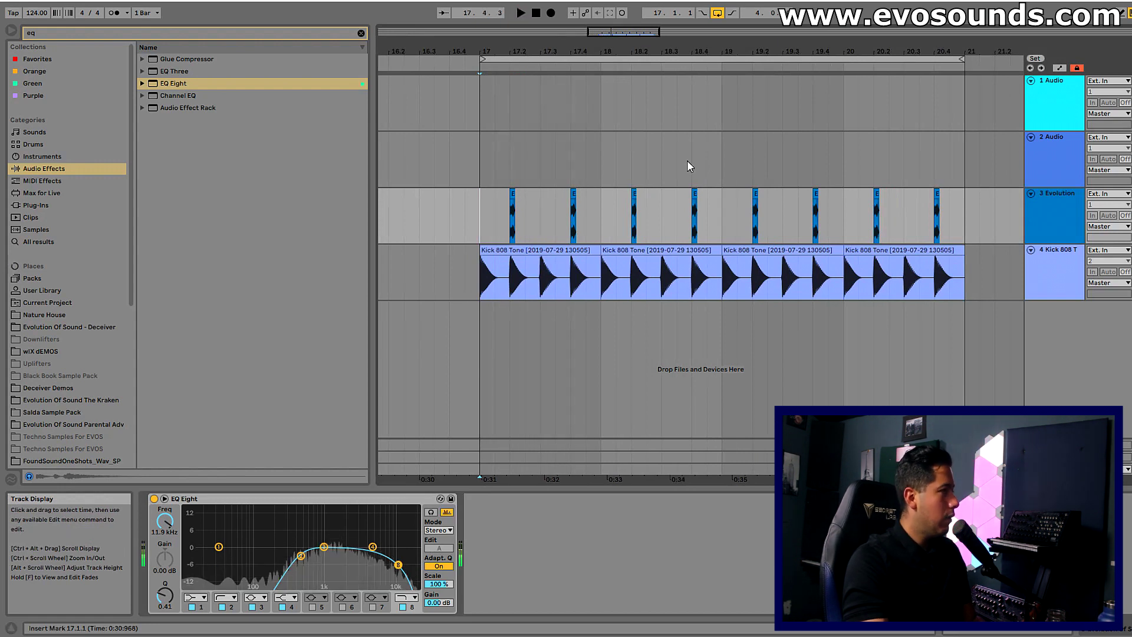
left_click(1072, 222)
key("ctrl+t")
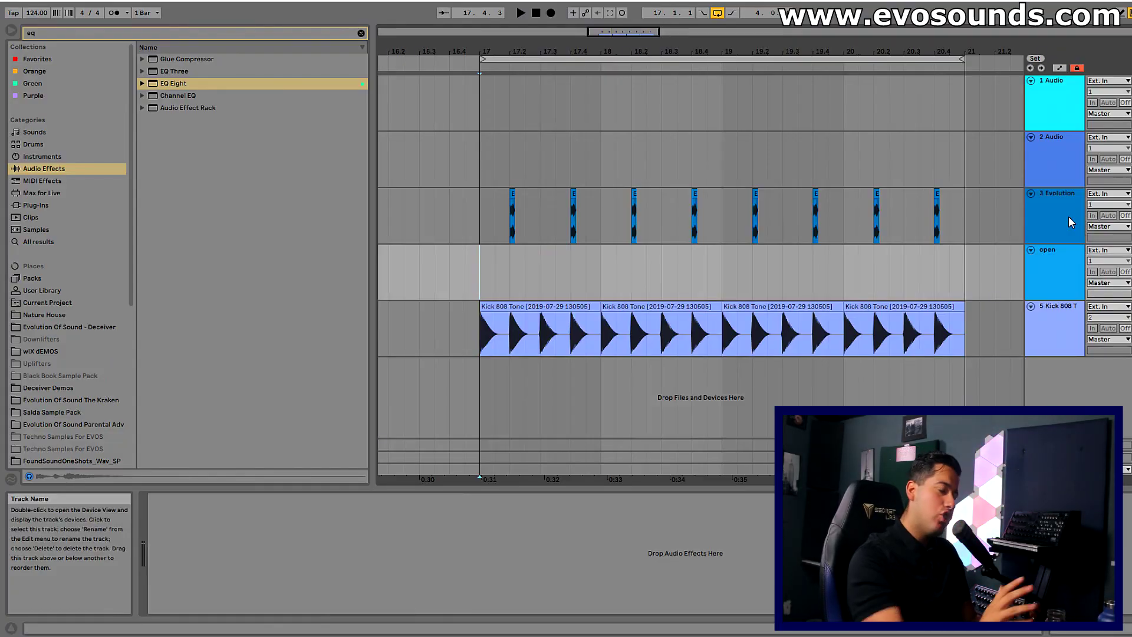
Clear the eq search and open the Open Hats folder in the Evolution Of Sound - Deceiver pack's Drum One Shots.
left_click(77, 328)
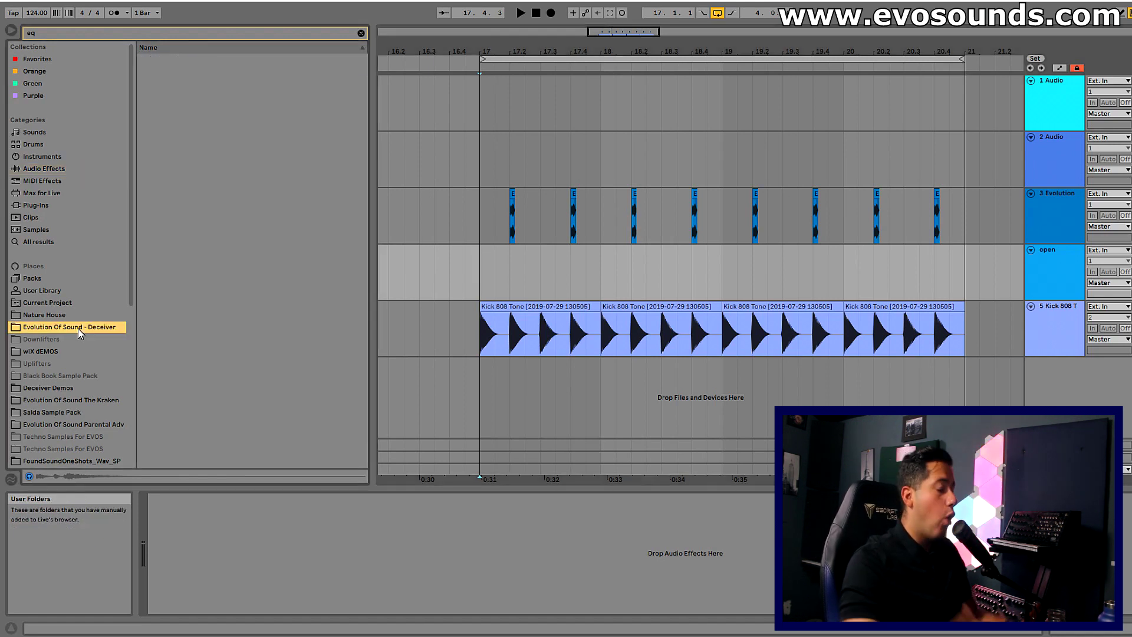
left_click(362, 34)
left_click(157, 157)
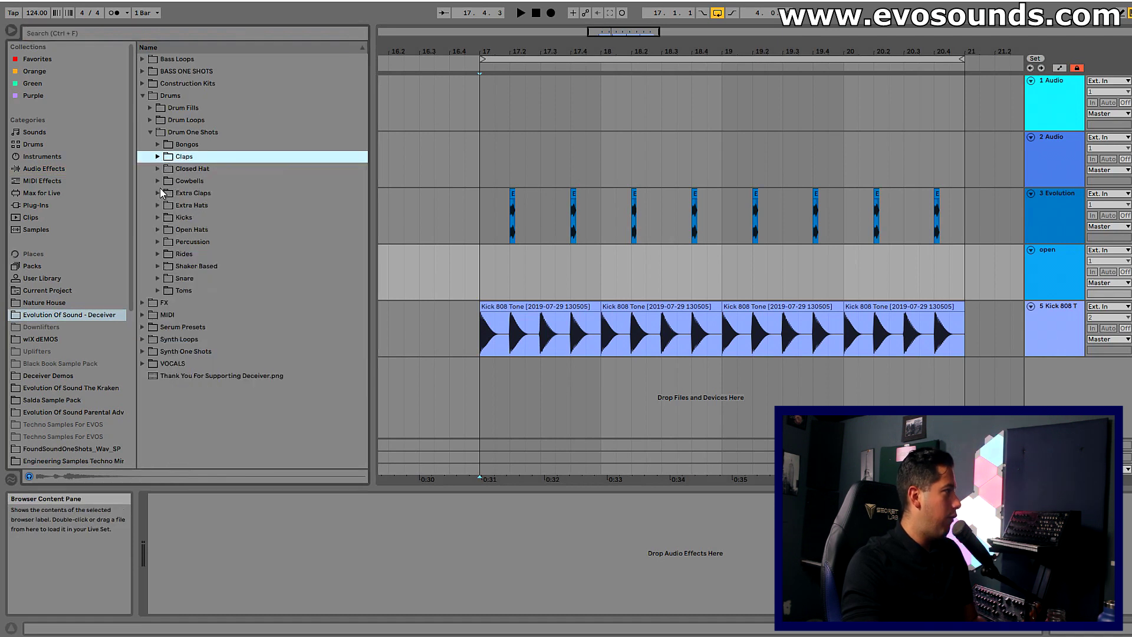
left_click(157, 229)
Audition the open hat samples from Open Hat 1 to Open Hat 8, and return to Open Hat 2.
left_click(243, 243)
key("Down")
key("Down")
key("Down")
key("Down")
key("Down")
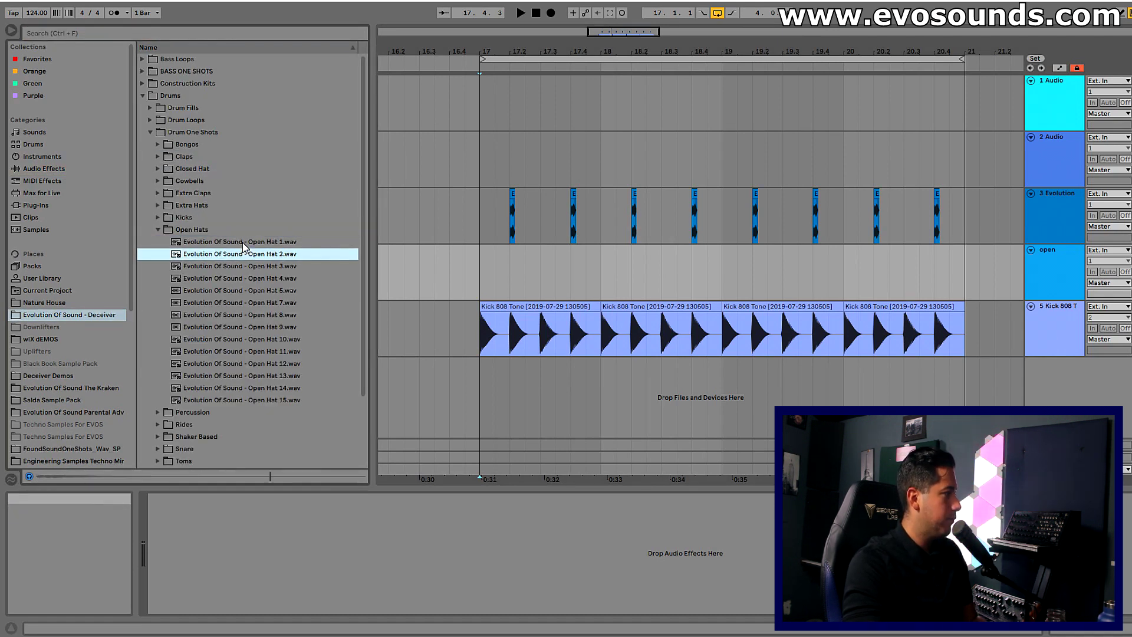
key("Down")
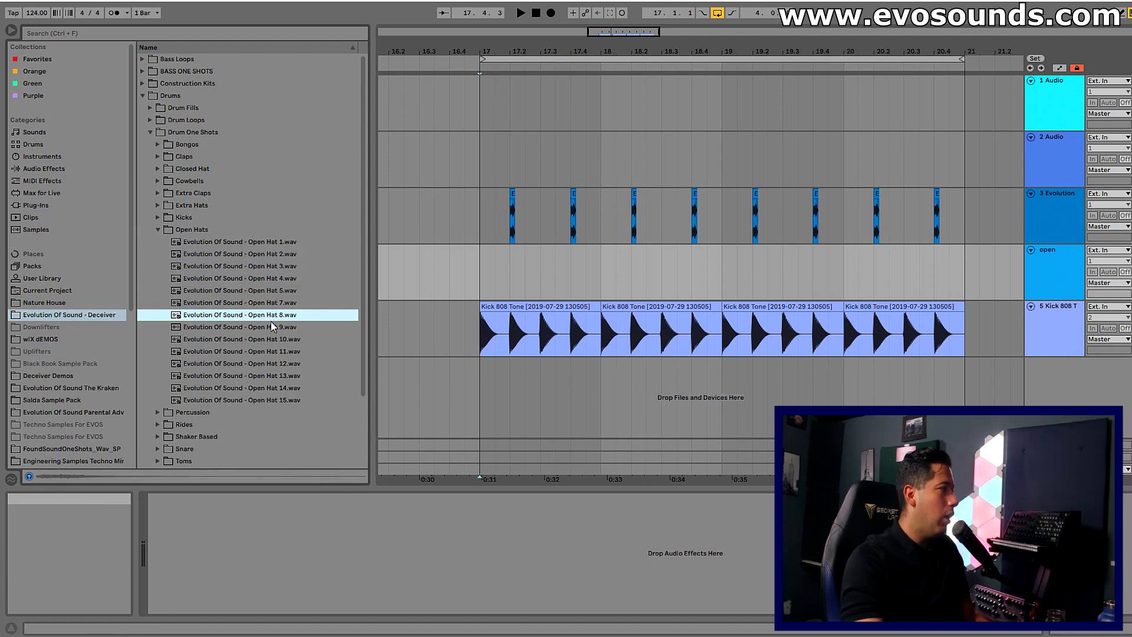
left_click(260, 256)
Place Open Hat 2 on the open track at the first offbeat of bar 17 and duplicate it onto the bar's other offbeats.
left_click_drag(259, 256, 480, 265)
key("space")
key("space")
key("ctrl+d")
key("ctrl+d")
key("ctrl+d")
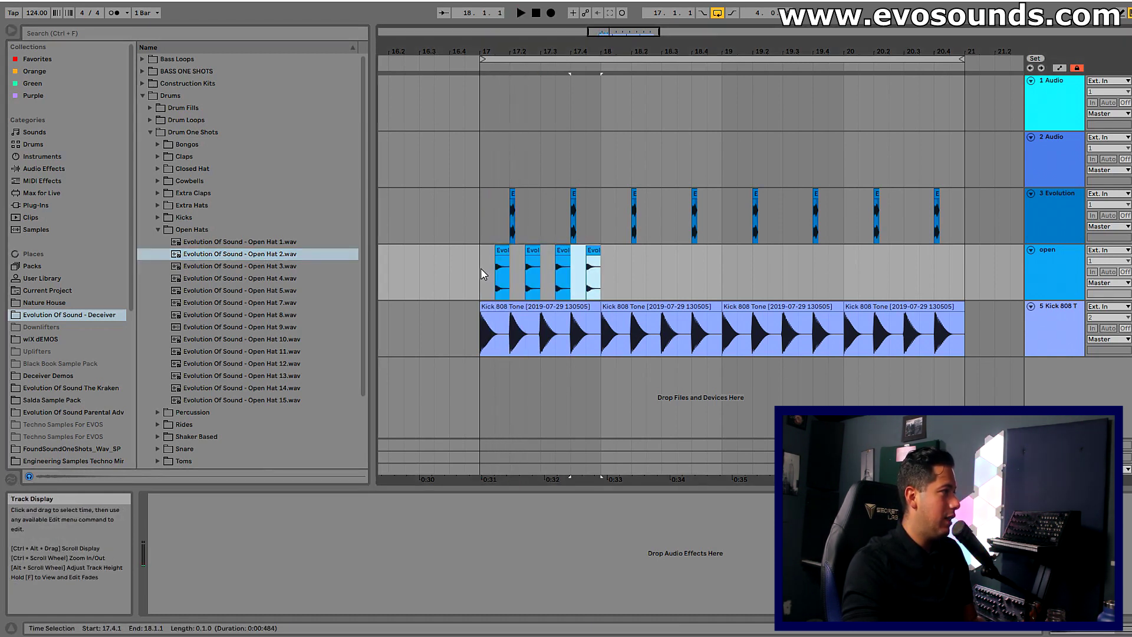
Play the beat with the open hats and set the open track's volume to about -7.6 dB.
key("space")
key("Tab")
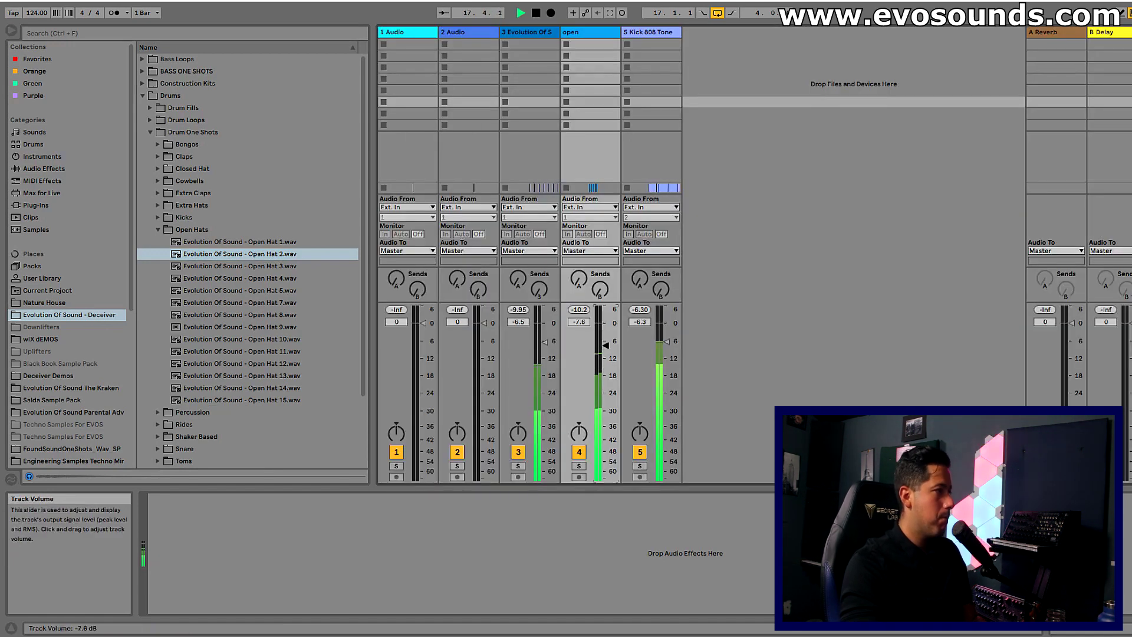
key("Tab")
key("space")
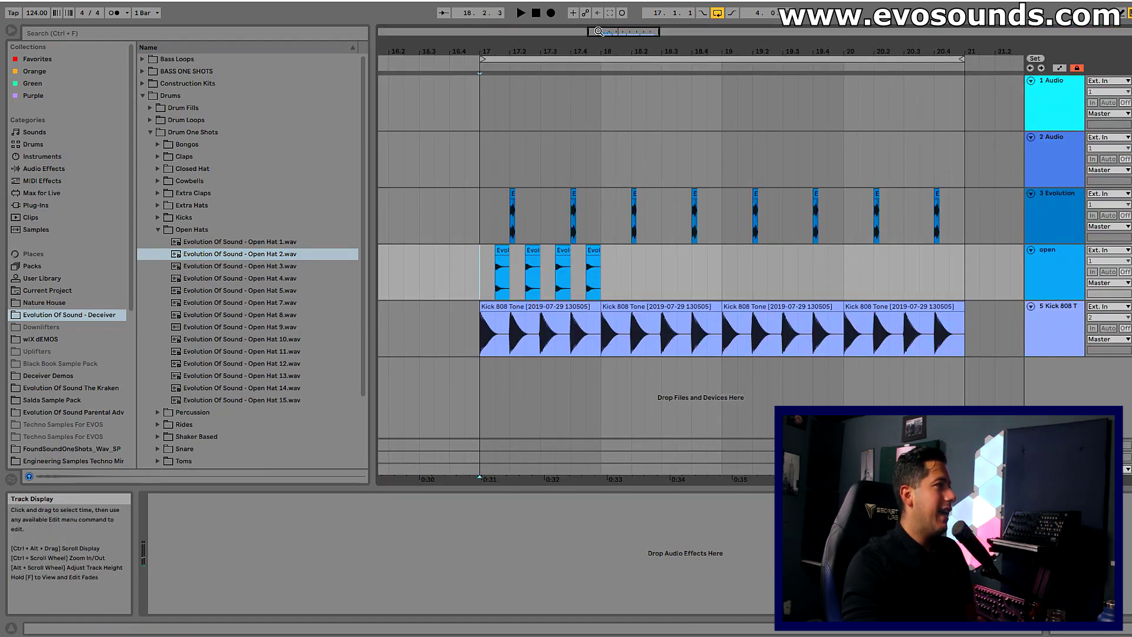
Trim the first two open hats of bar 17 to half their length, give them full fade-outs, and play them.
scroll(533, 177, "up", 5, "ctrl")
left_click_drag(530, 268, 505, 268)
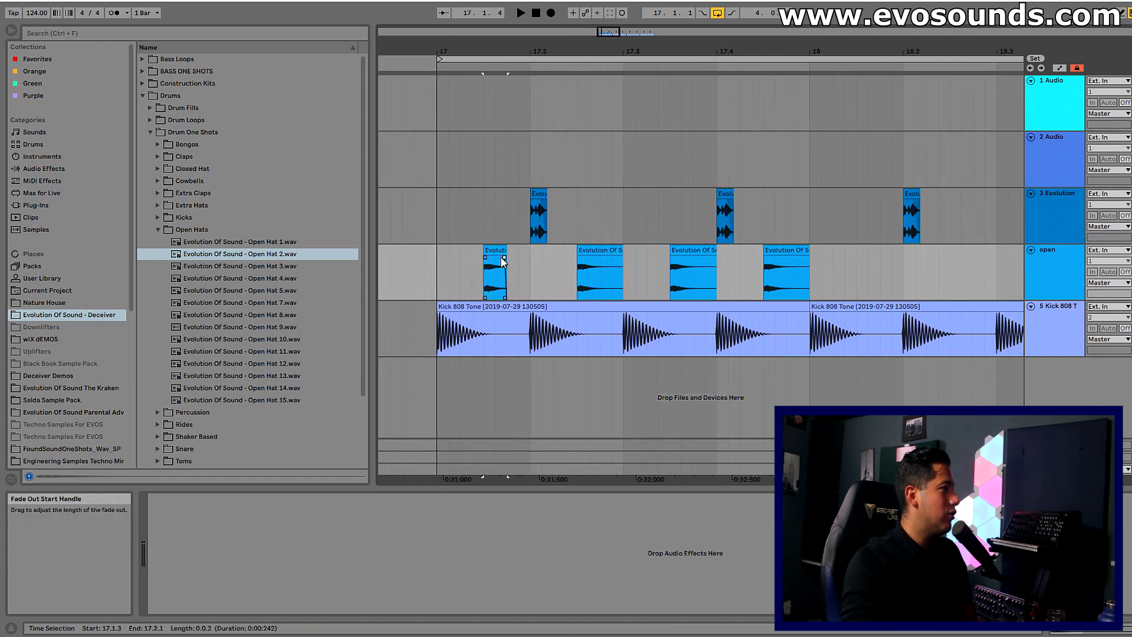
left_click(487, 257)
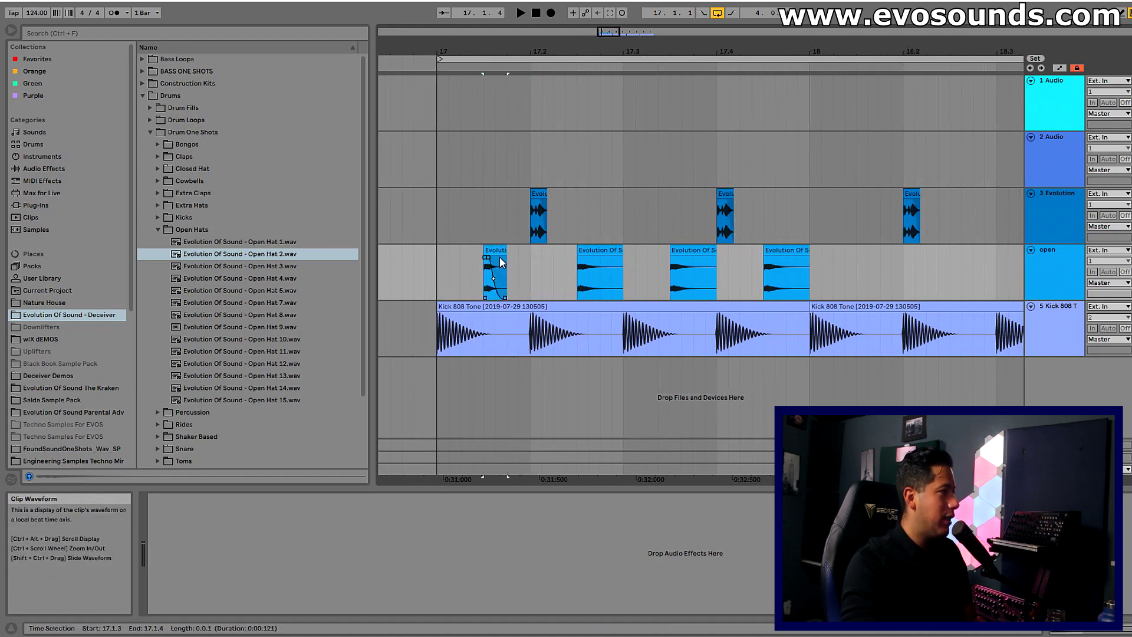
left_click(584, 262)
left_click(611, 258)
key("Delete")
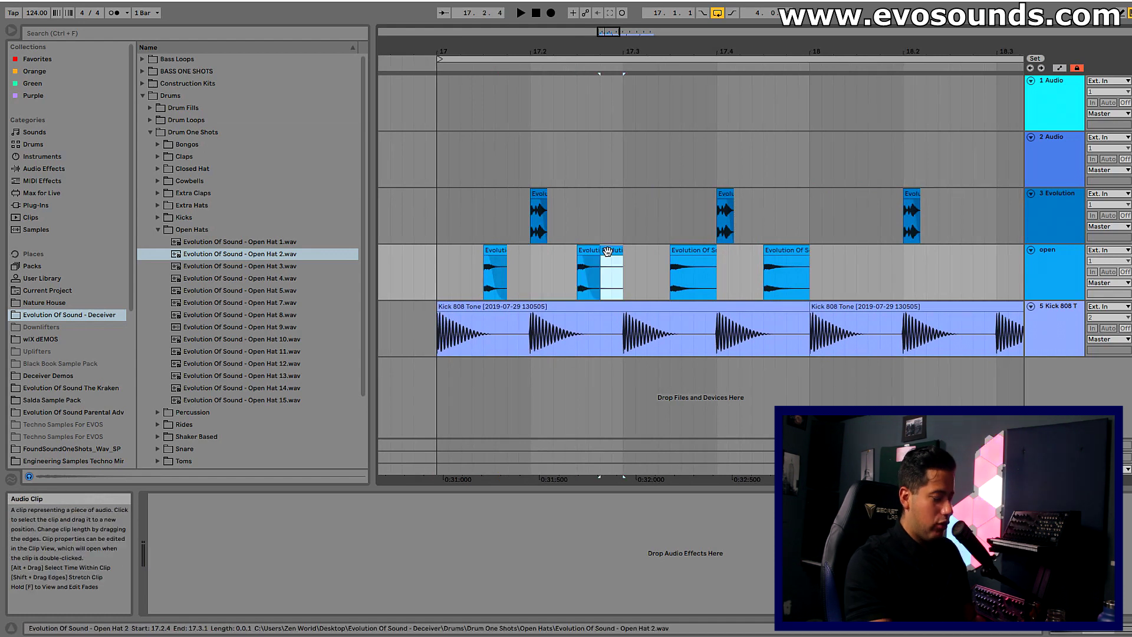
left_click(437, 269)
key("space")
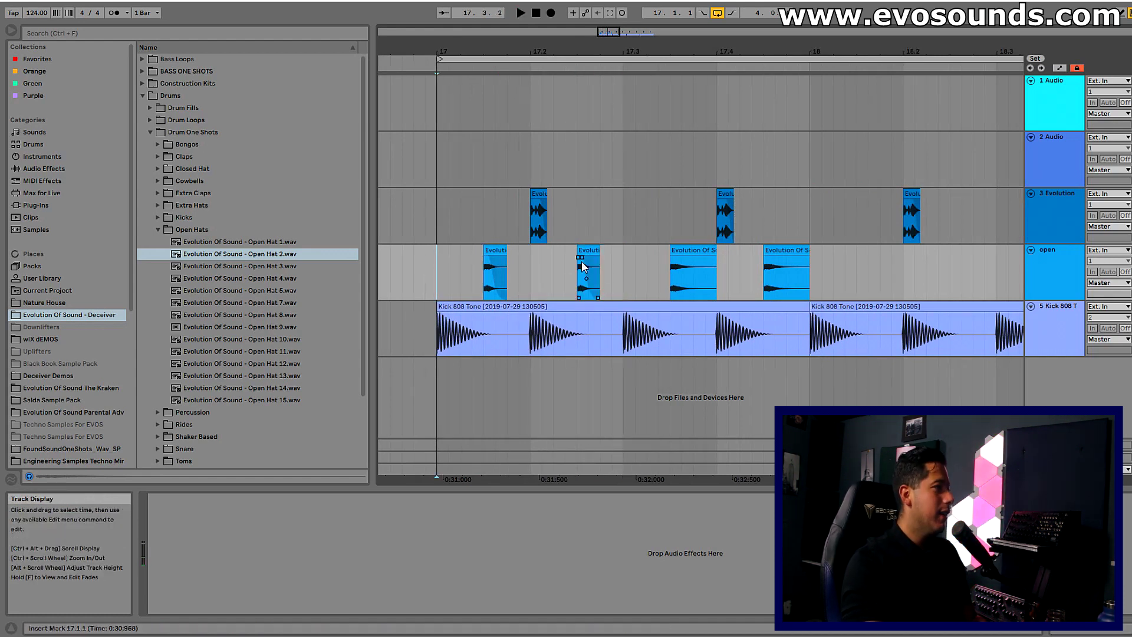
Duplicate the trimmed open hats from the first half of bar 17 twice, up to 18.3.
left_click_drag(623, 278, 437, 276)
key("ctrl+d")
key("ctrl+d")
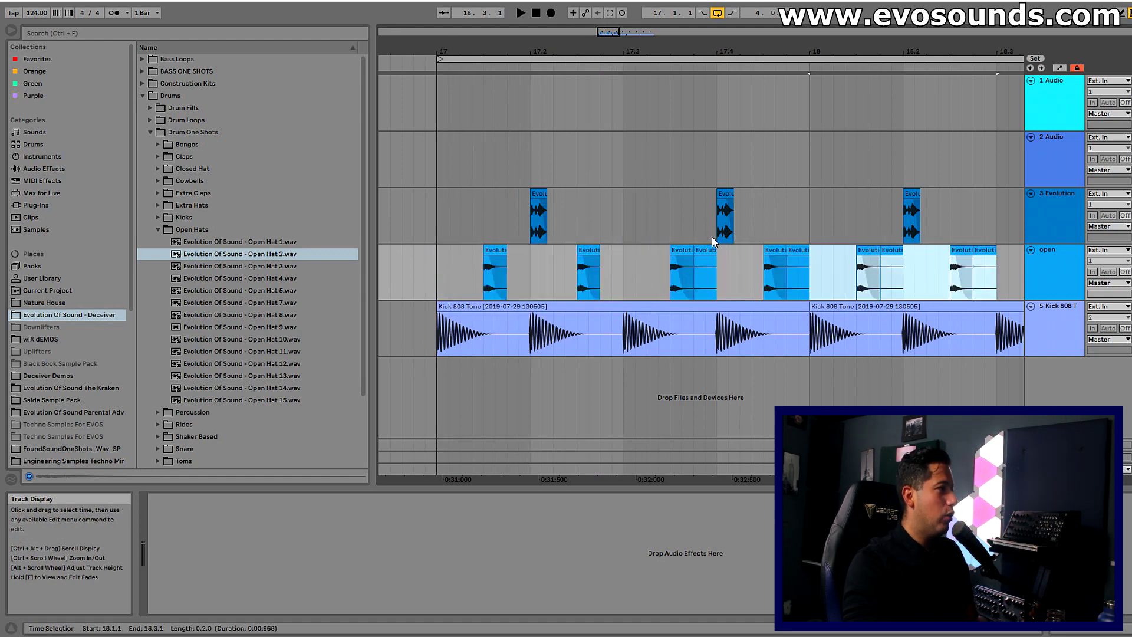
Delete the leftover tail clips behind the open hats in the second half of bar 17 and first half of bar 18.
left_click(708, 257)
key("Delete")
left_click(797, 253)
key("Delete")
left_click_drag(612, 37, 617, 26)
left_click(668, 251)
key("Delete")
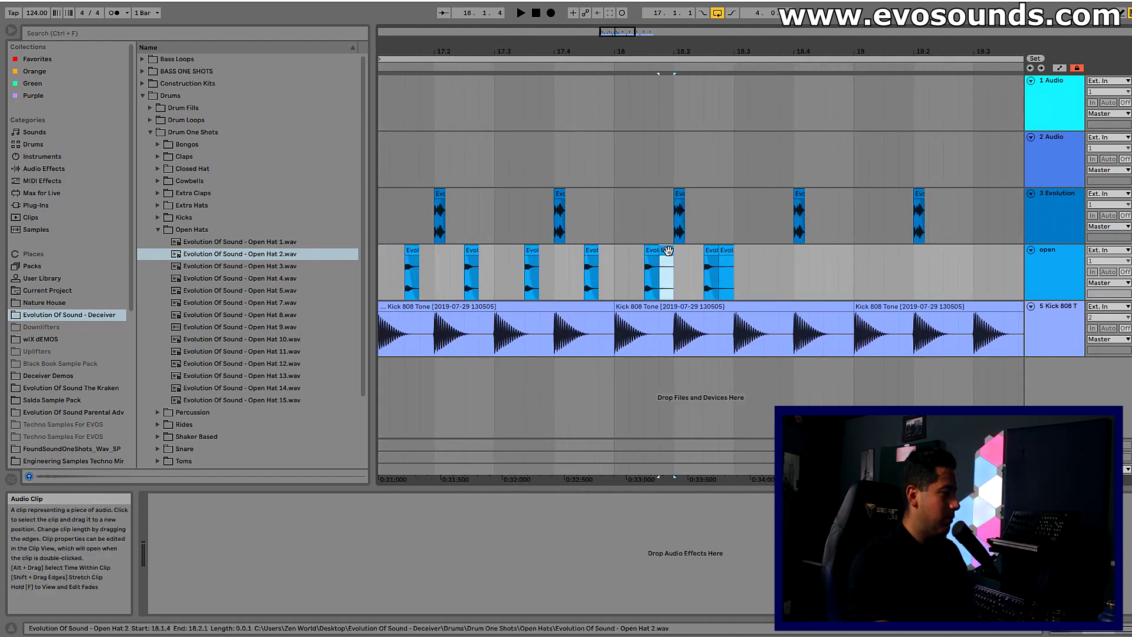
left_click(725, 250)
key("Delete")
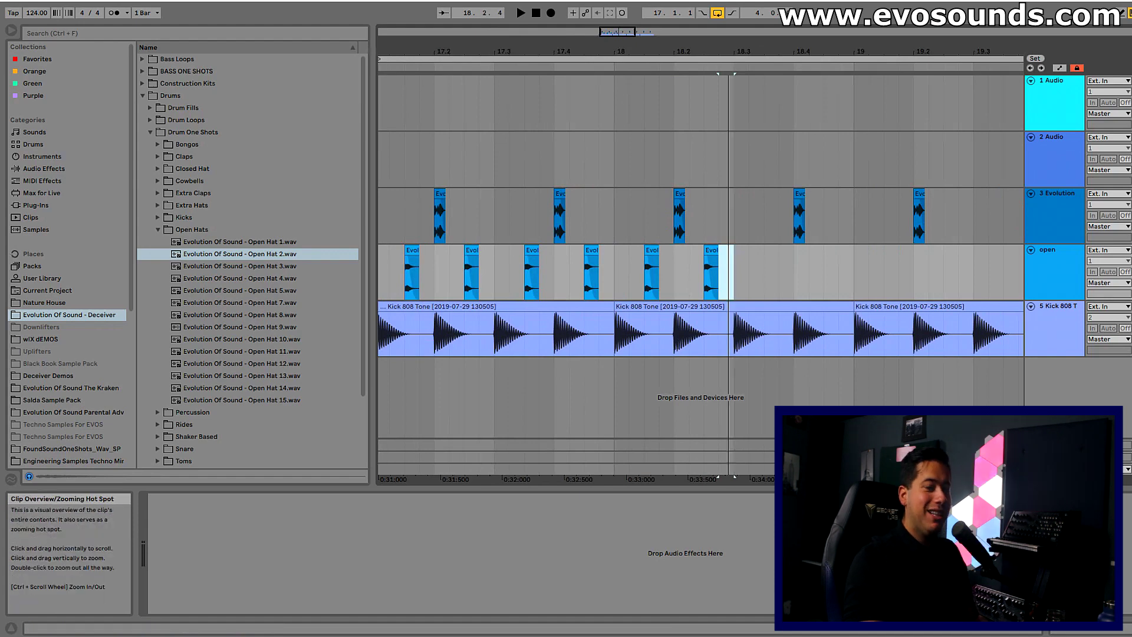
Duplicate the full bar 17 of open hats three times to fill bars 18 through 20.
key("minus")
left_click_drag(635, 262, 435, 263)
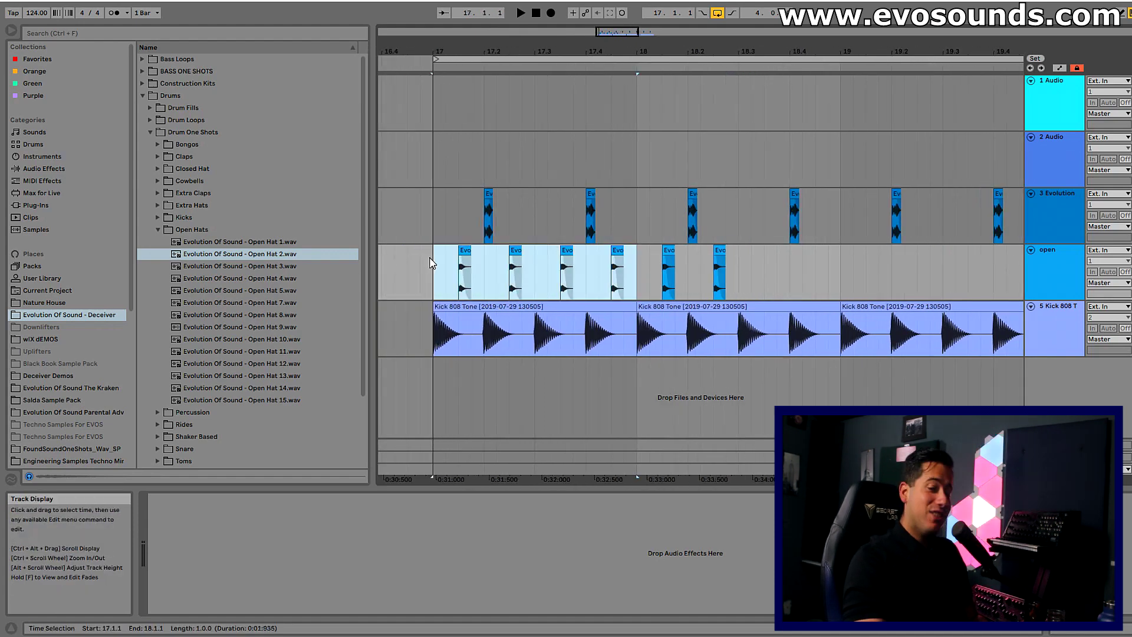
key("ctrl+d")
key("ctrl+d")
key("ctrl+d")
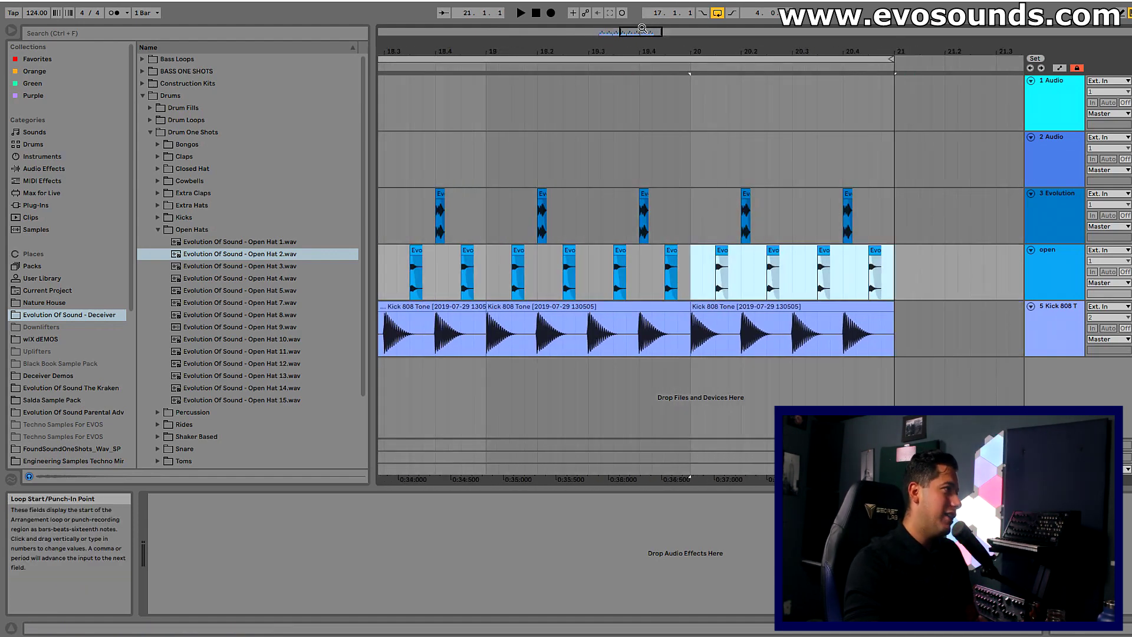
key("minus")
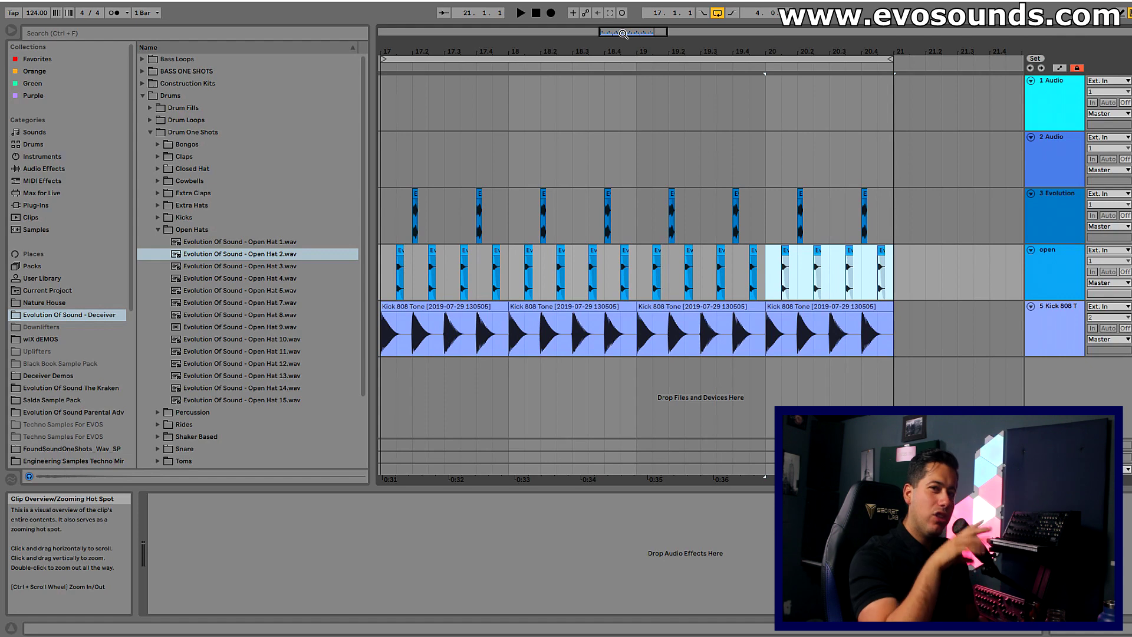
Play the beat from the start of bar 17 and check the mixer.
left_click_drag(623, 34, 616, 31)
left_click(459, 231)
key("space")
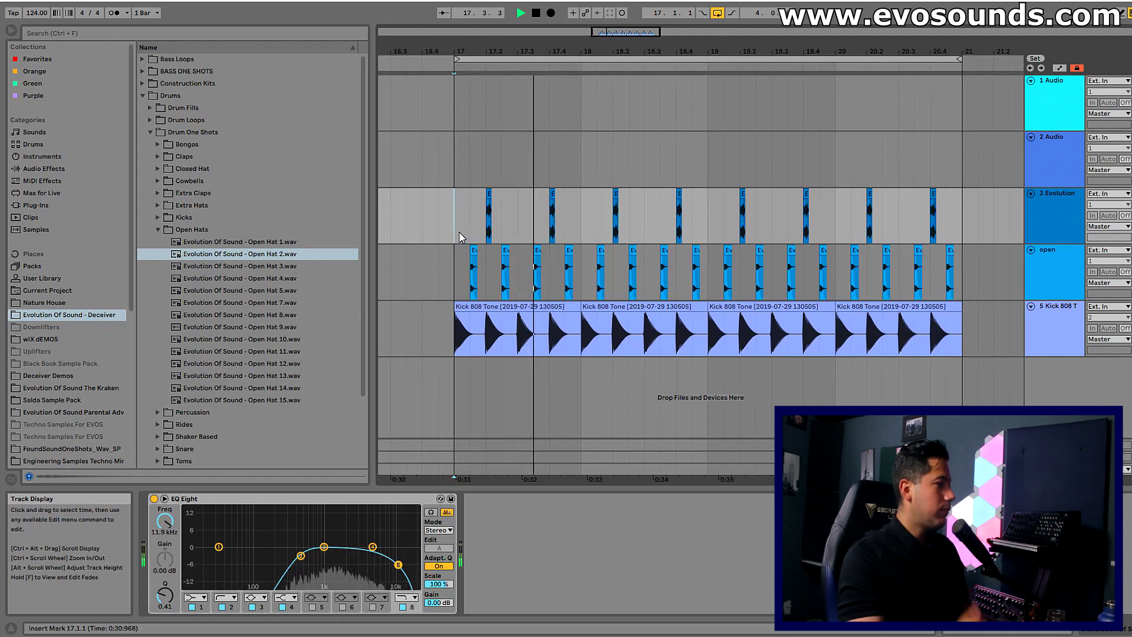
key("Tab")
key("Tab")
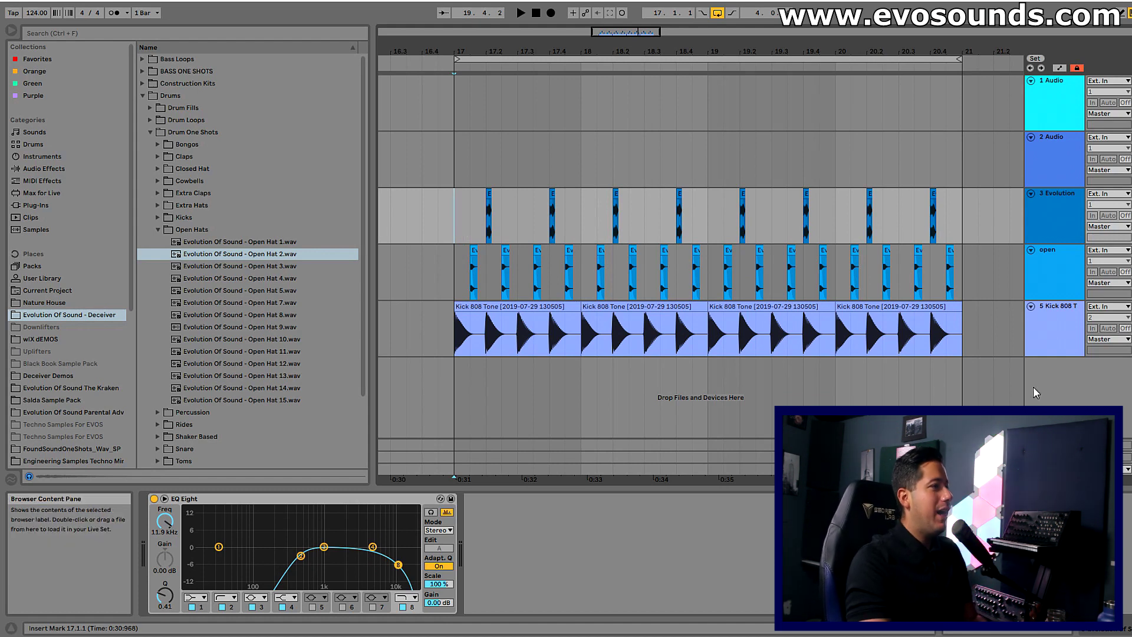
Insert a MIDI track below the kick track, name it BASS, and load Sampler on it.
left_click(1062, 334)
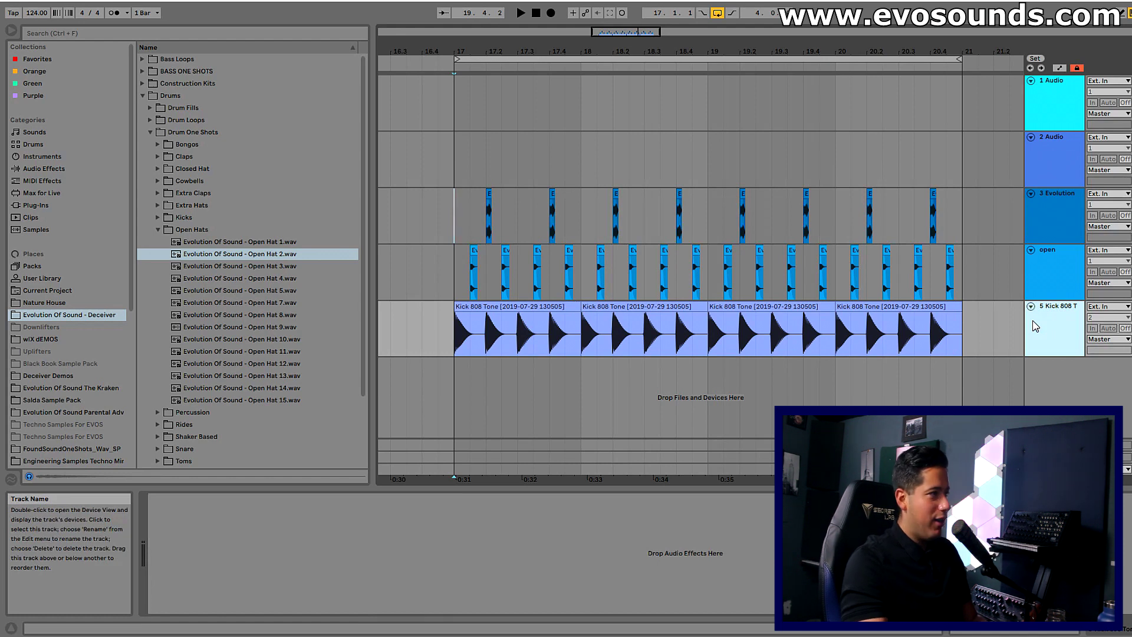
key("ctrl+shift+t")
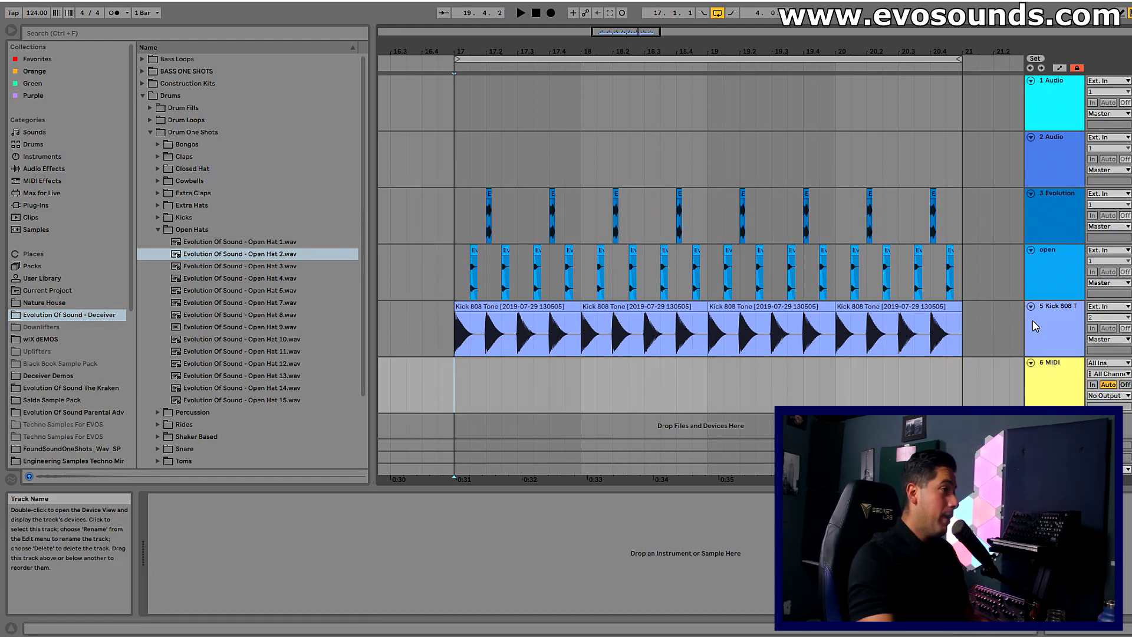
left_click(1059, 385)
type("BASS")
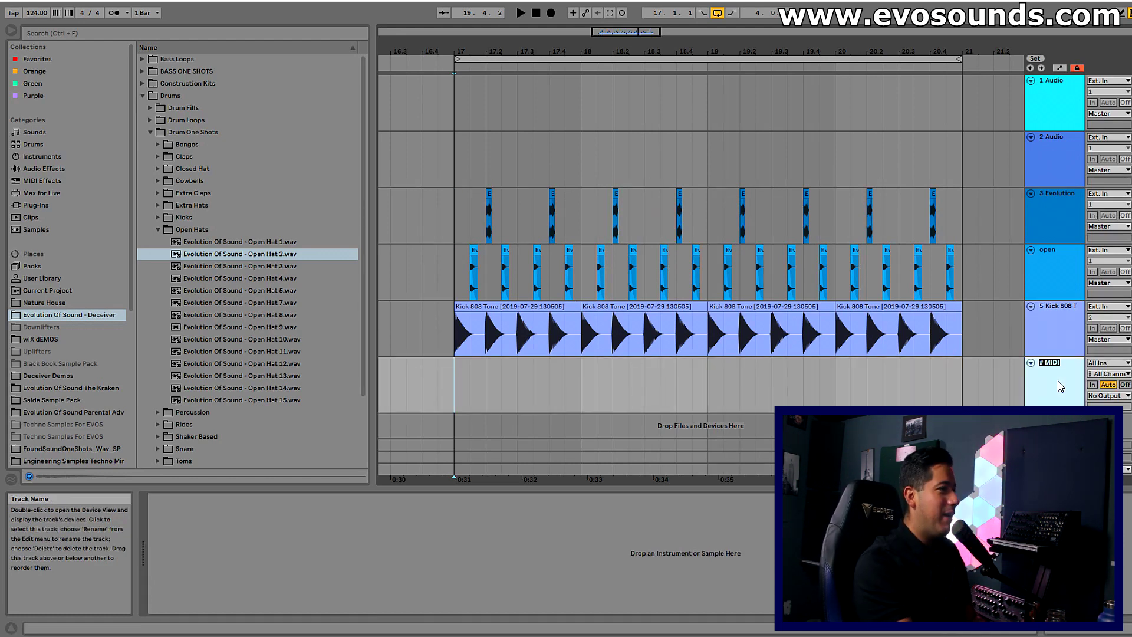
key("Return")
left_click(52, 156)
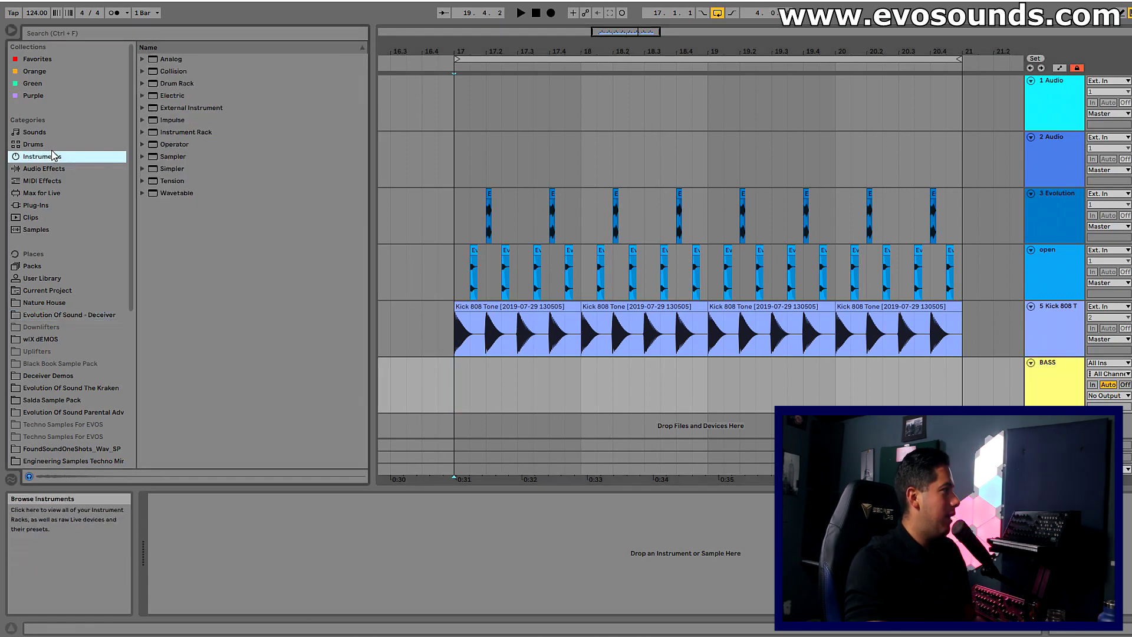
left_click(174, 157)
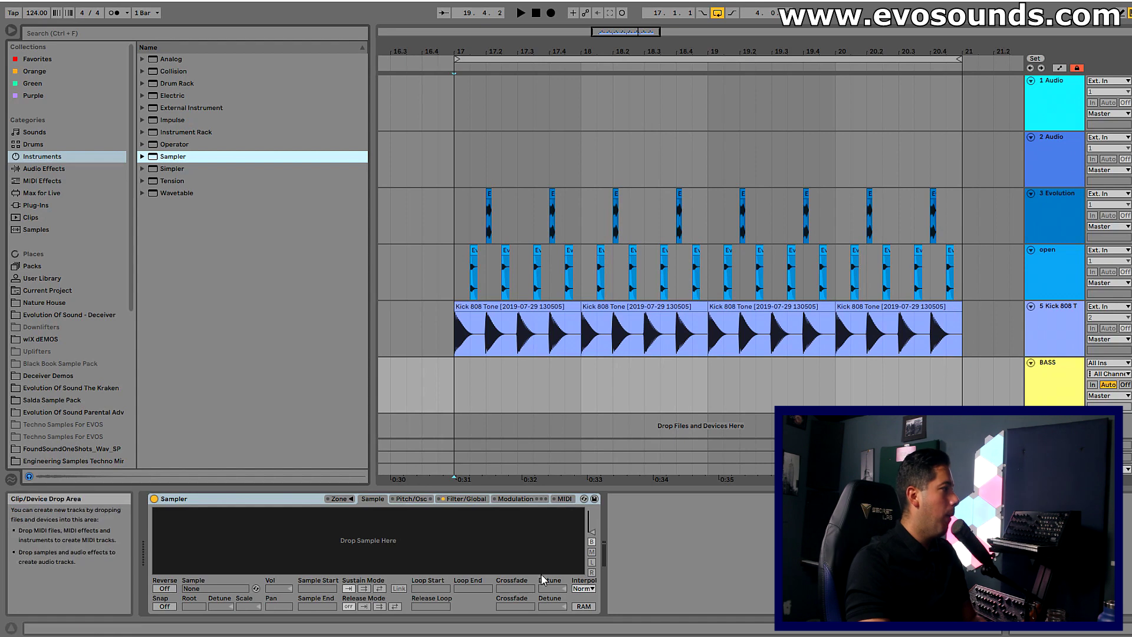
Return to the Evolution Of Sound - Deceiver pack, collapse Open Hats, and open the Toms folder.
left_click(65, 314)
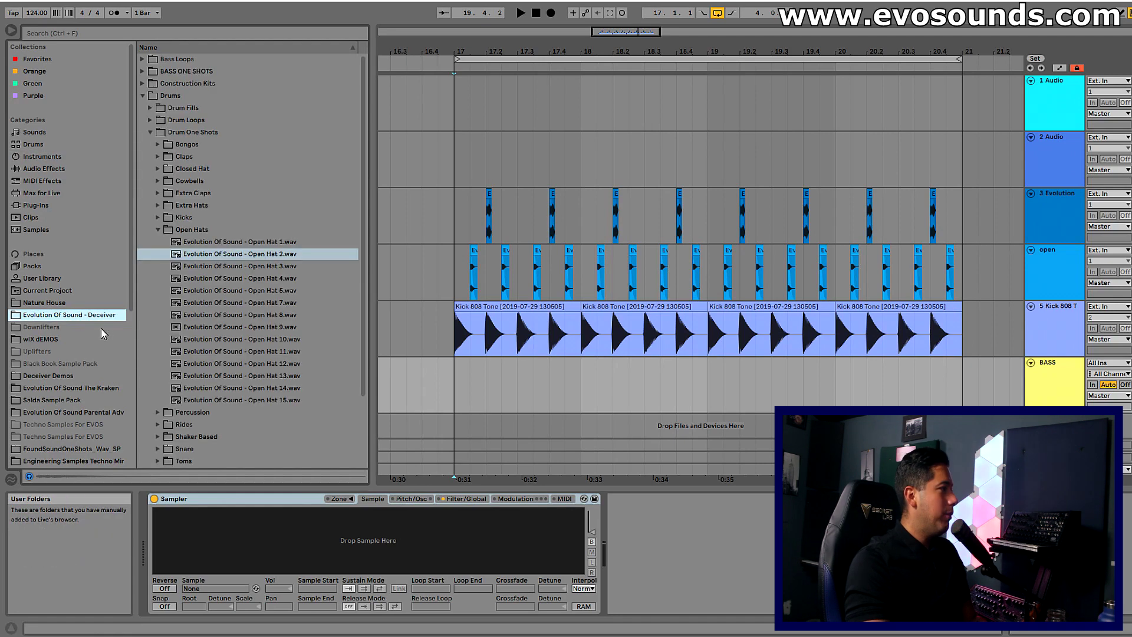
left_click(158, 229)
left_click(158, 291)
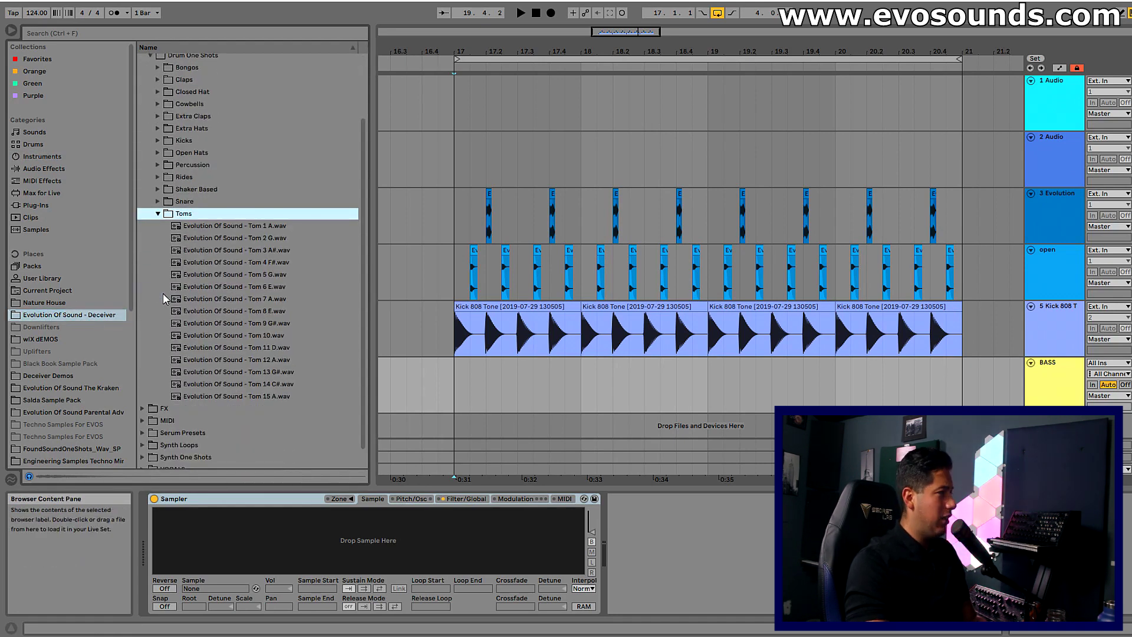
Audition the tom samples from Tom 2 G onwards and settle on Tom 9 G#.
left_click(242, 237)
key("Down")
key("Down")
key("Down")
key("Down")
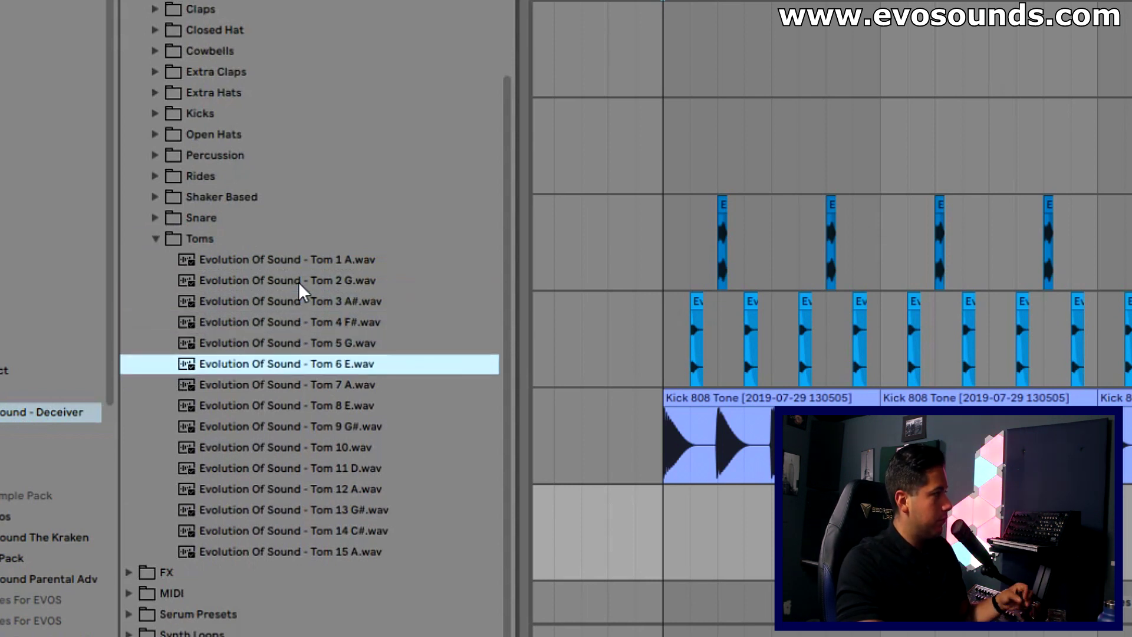
key("Down")
key("Down")
key("Down")
key("Up")
key("Up")
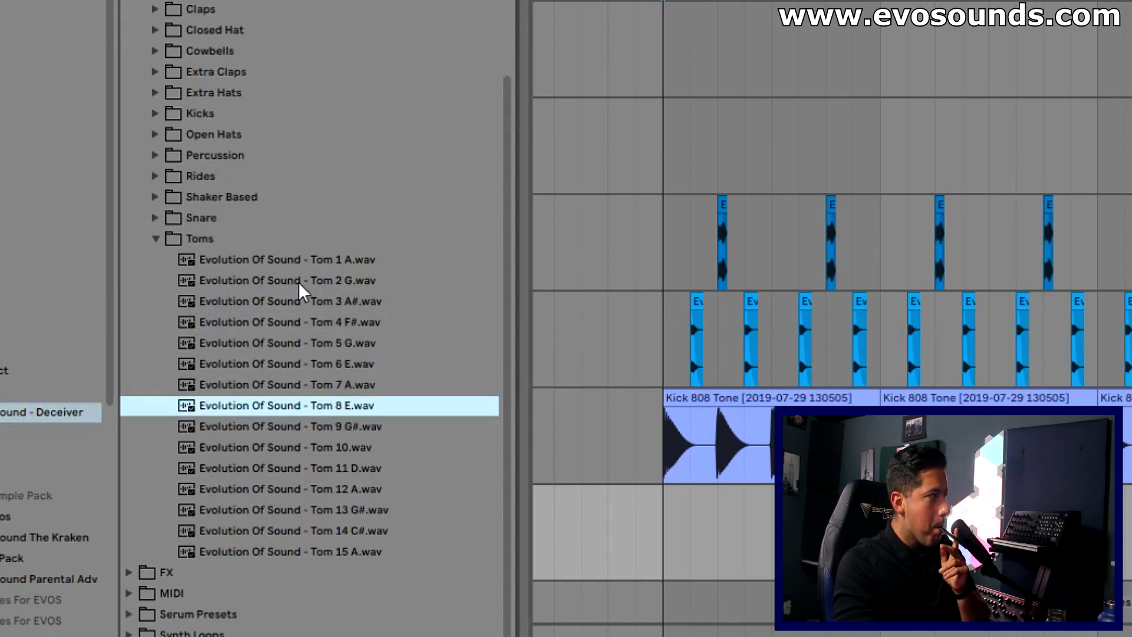
key("Down")
key("Down")
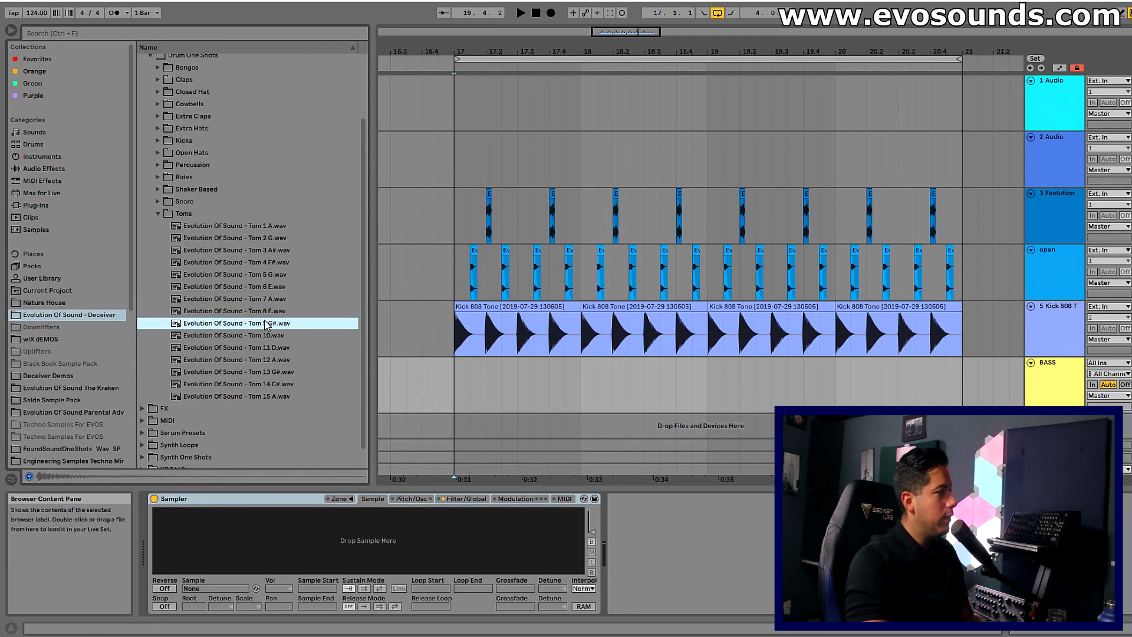
Load Tom 9 G# into the Sampler and set its root key to G#2.
left_click_drag(271, 328, 339, 548)
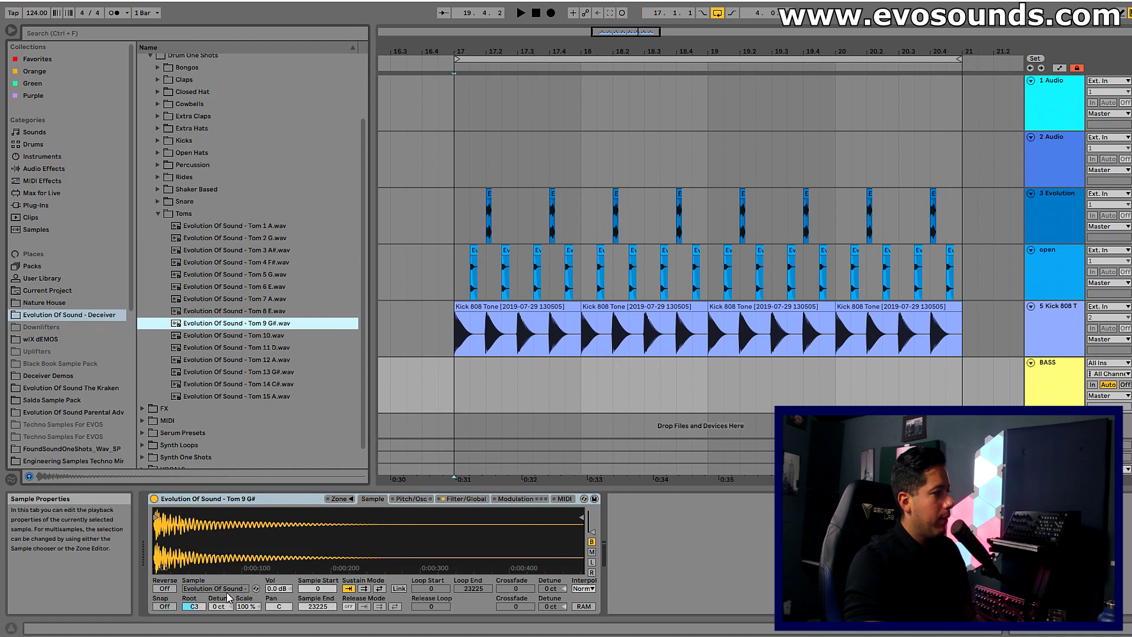
left_click_drag(194, 606, 194, 598)
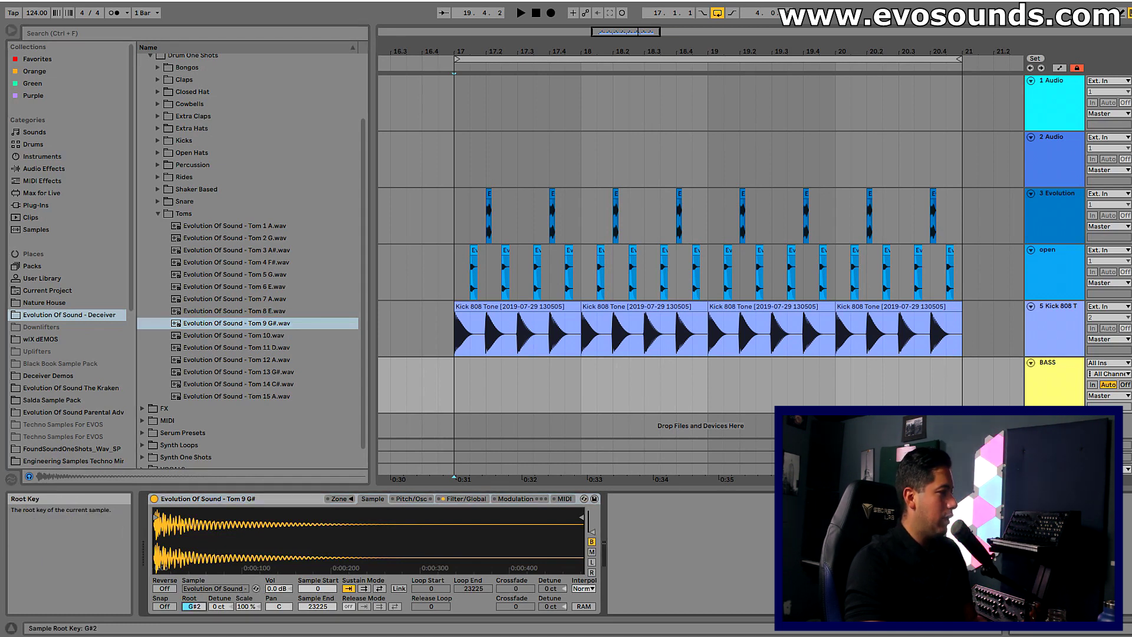
left_click(365, 636)
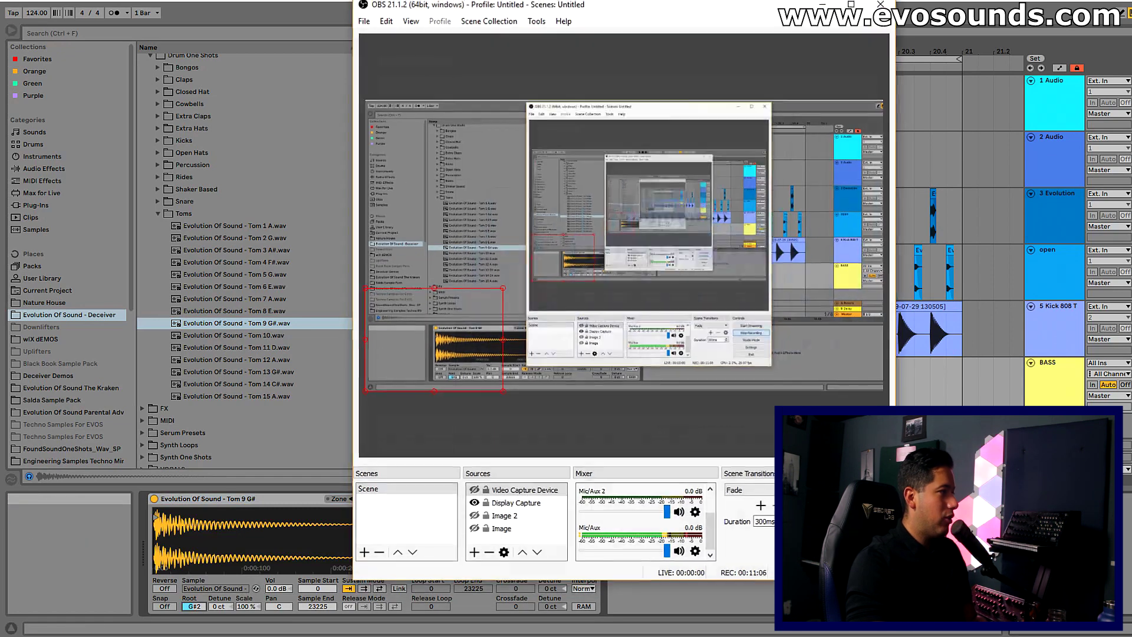
left_click(366, 635)
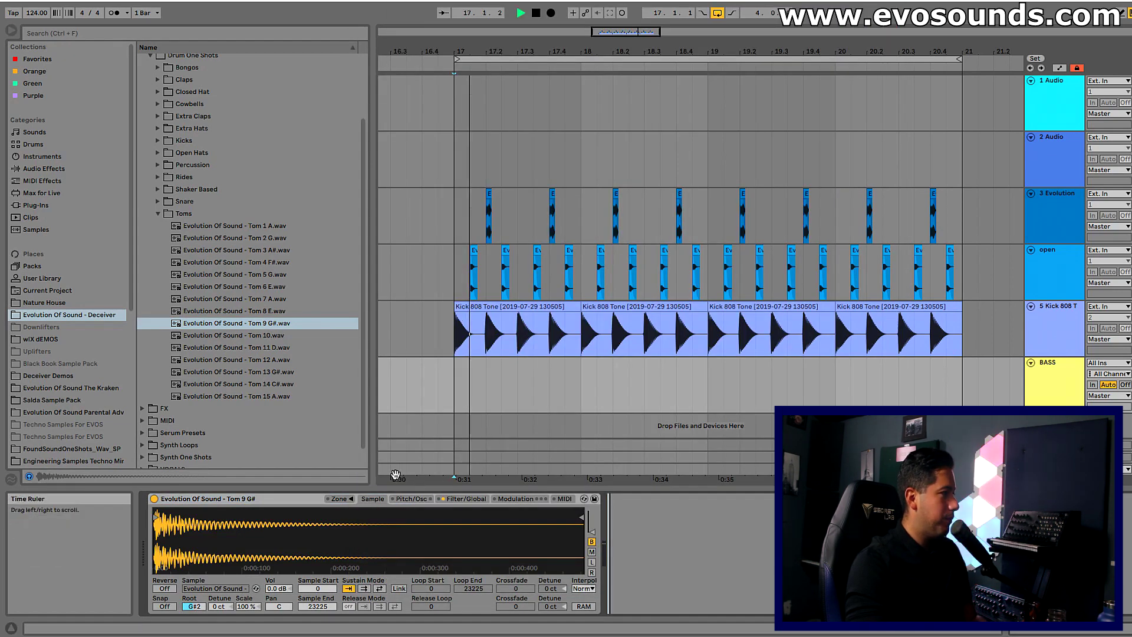
Create an empty one-bar MIDI clip at bar 17 on the BASS track, enlarge its note editor, and set the computer keyboard octave to C0–D1.
left_click(464, 384)
left_click_drag(465, 384, 575, 380)
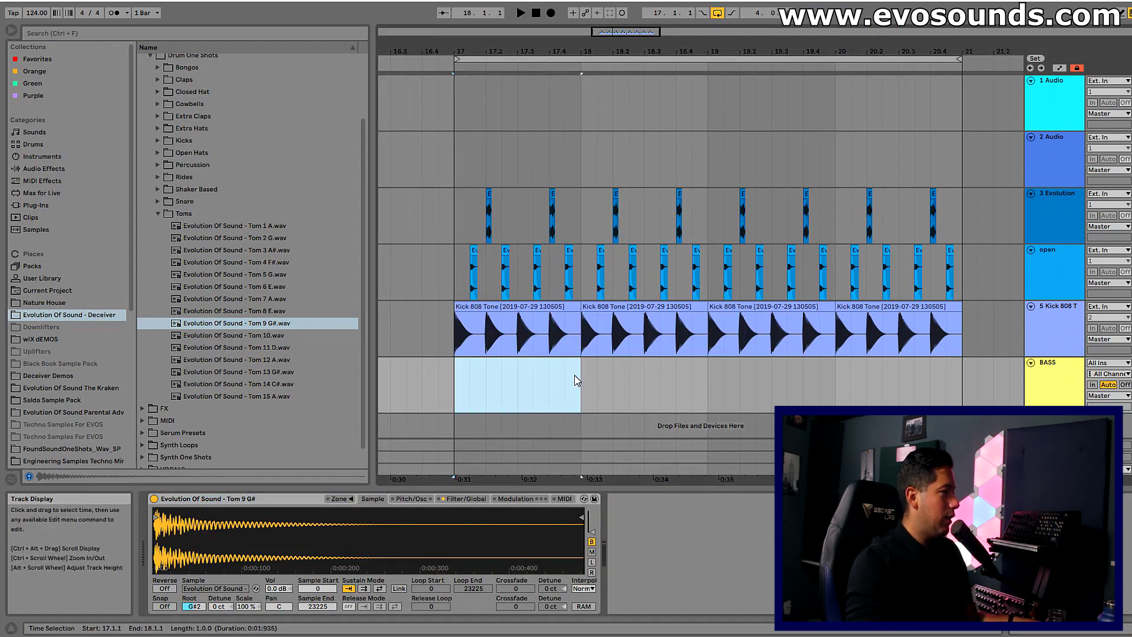
key("ctrl+shift+m")
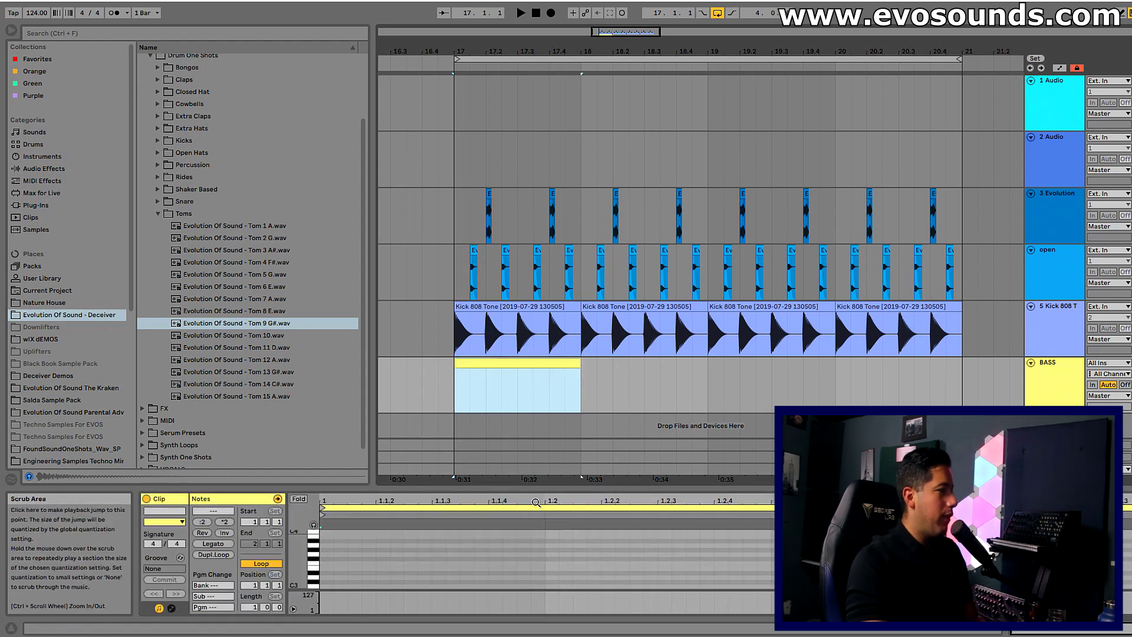
left_click_drag(543, 488, 575, 346)
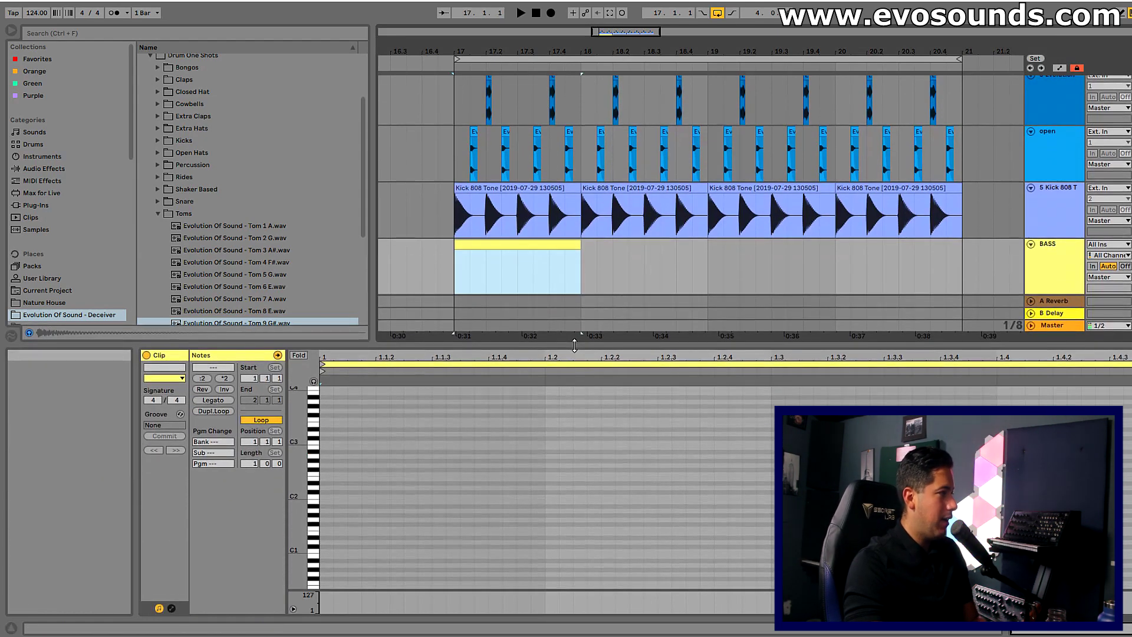
key("z")
key("y")
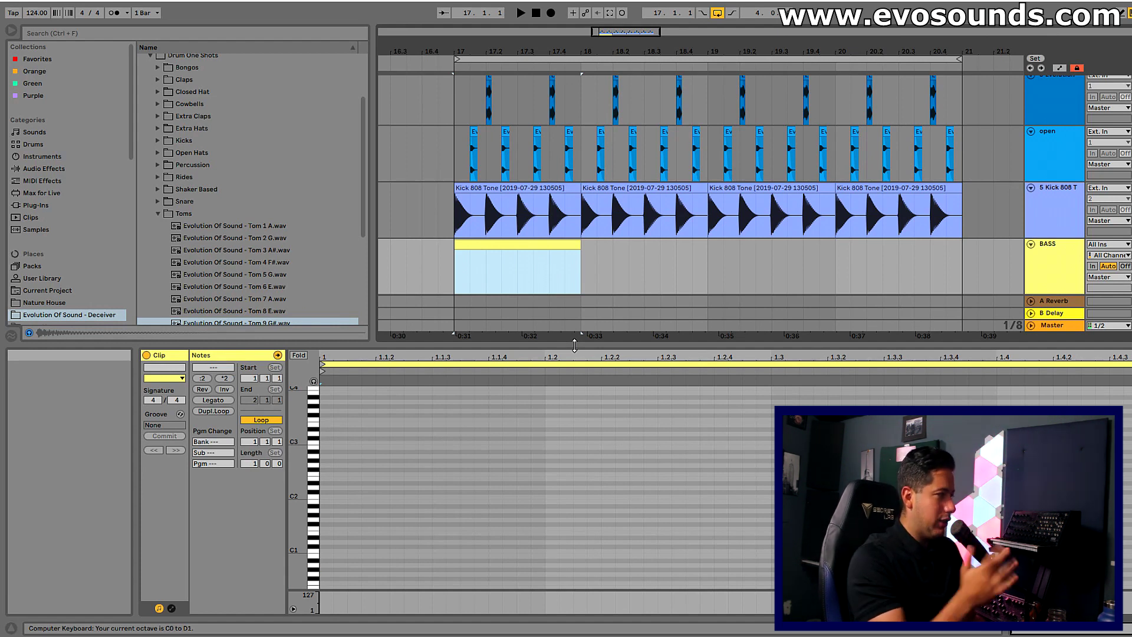
Add a short G0 note to the BASS clip, midway between 1.1.2 and 1.1.3.
scroll(414, 533, "up", 4)
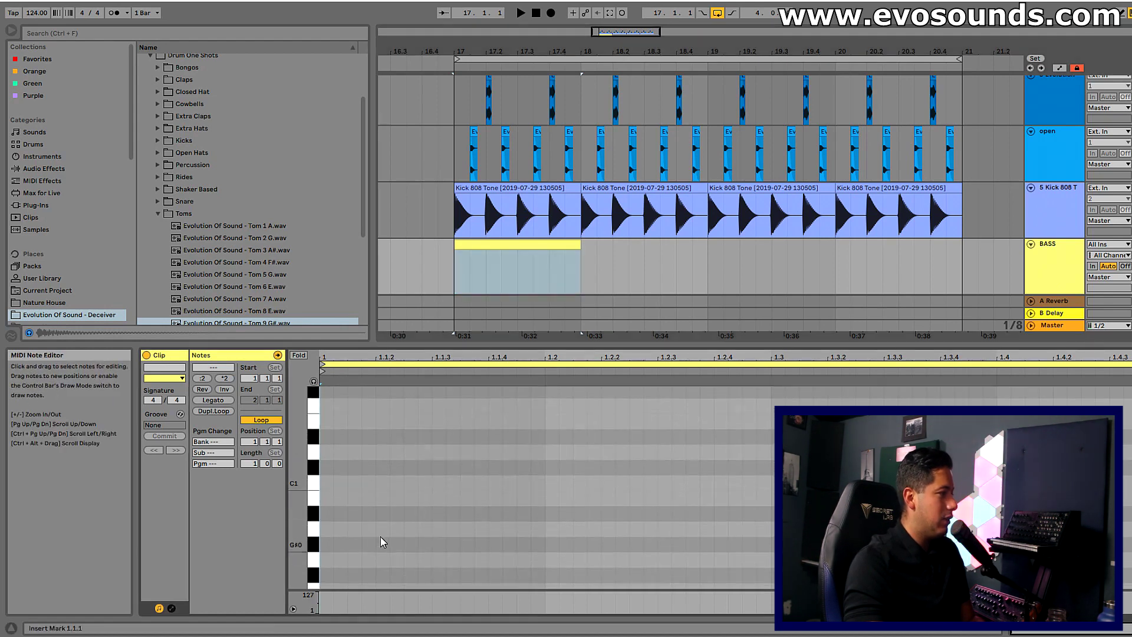
double_click(407, 544)
mouse_move(418, 544)
left_mouse_down()
mouse_move(429, 545)
mouse_move(424, 575)
mouse_move(425, 563)
left_mouse_up()
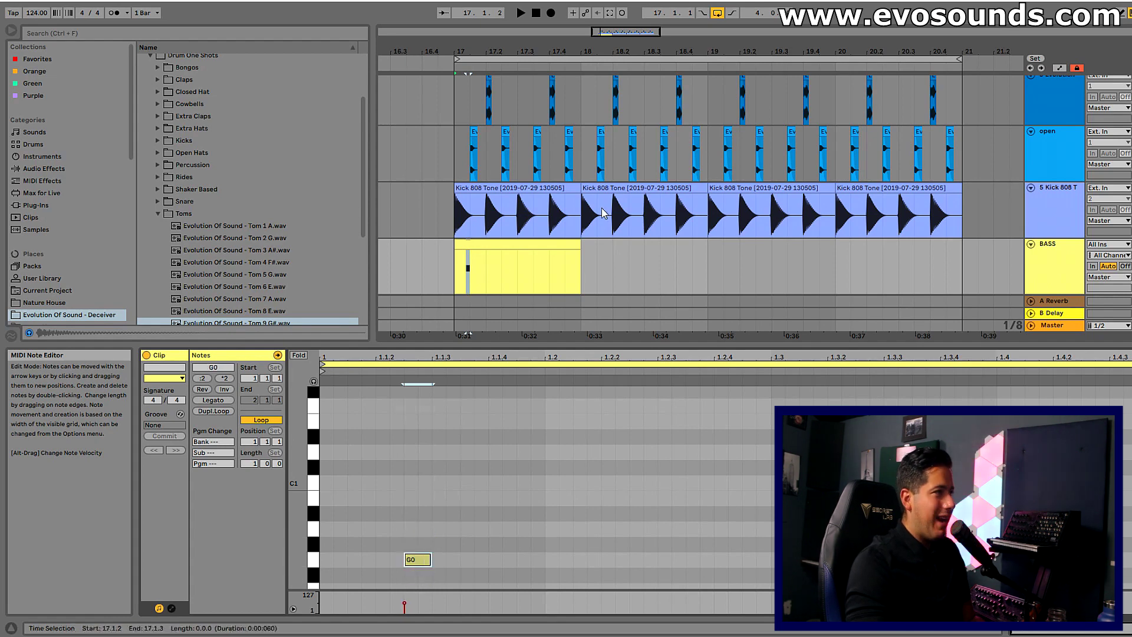
Search for the Spectrum audio effect, load it on the 808 kick track, and play the beat to inspect the kick's fundamental note.
double_click(1041, 197)
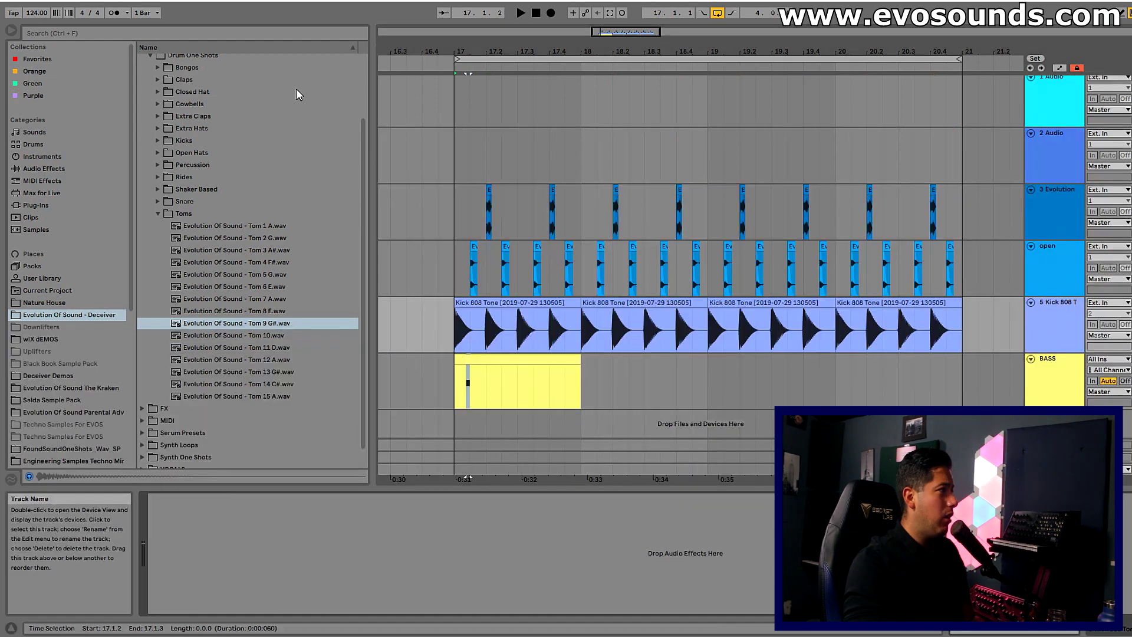
left_click(302, 36)
type("SPEC")
left_click(45, 167)
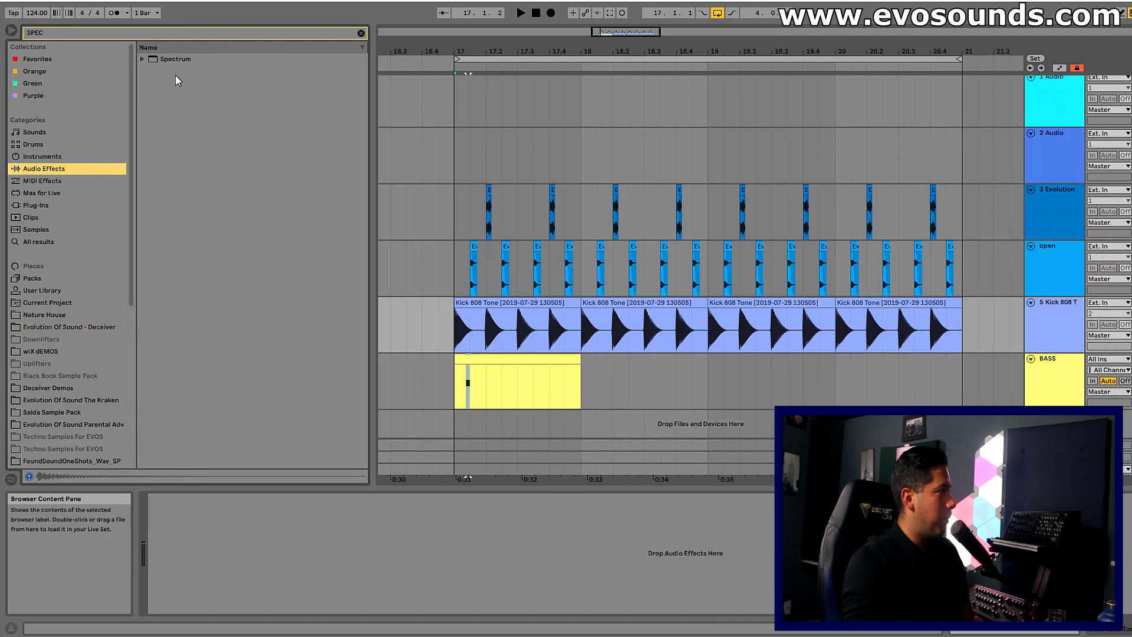
double_click(174, 59)
key("space")
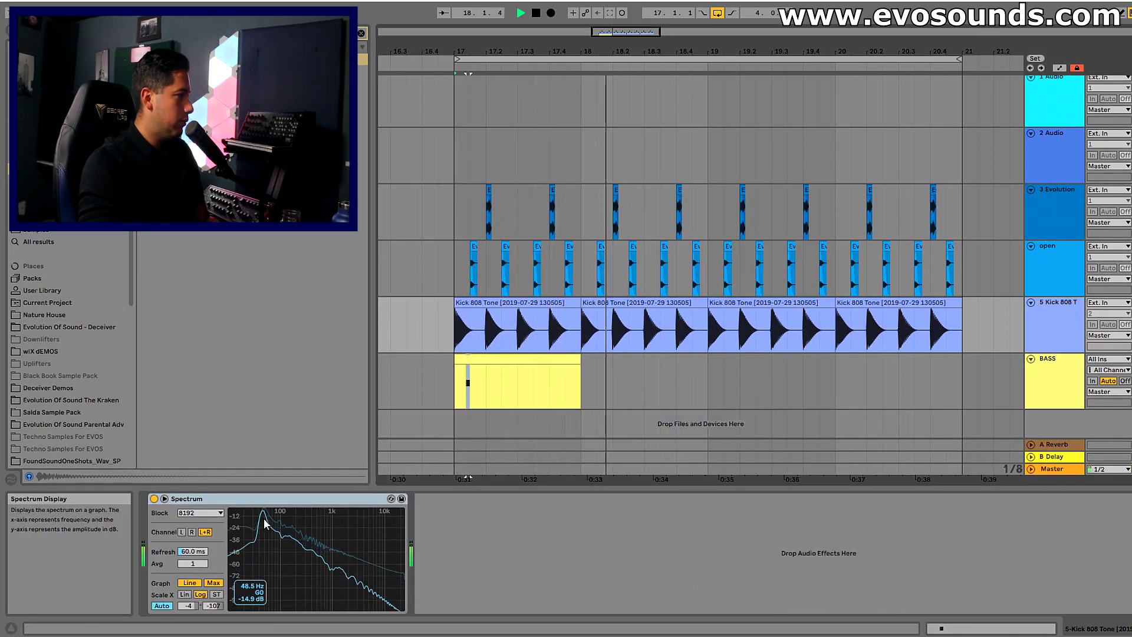
Enlarge the Spectrum display on the 808 kick track and play the beat to examine the kick's fundamental peak.
key("space")
left_click(165, 498)
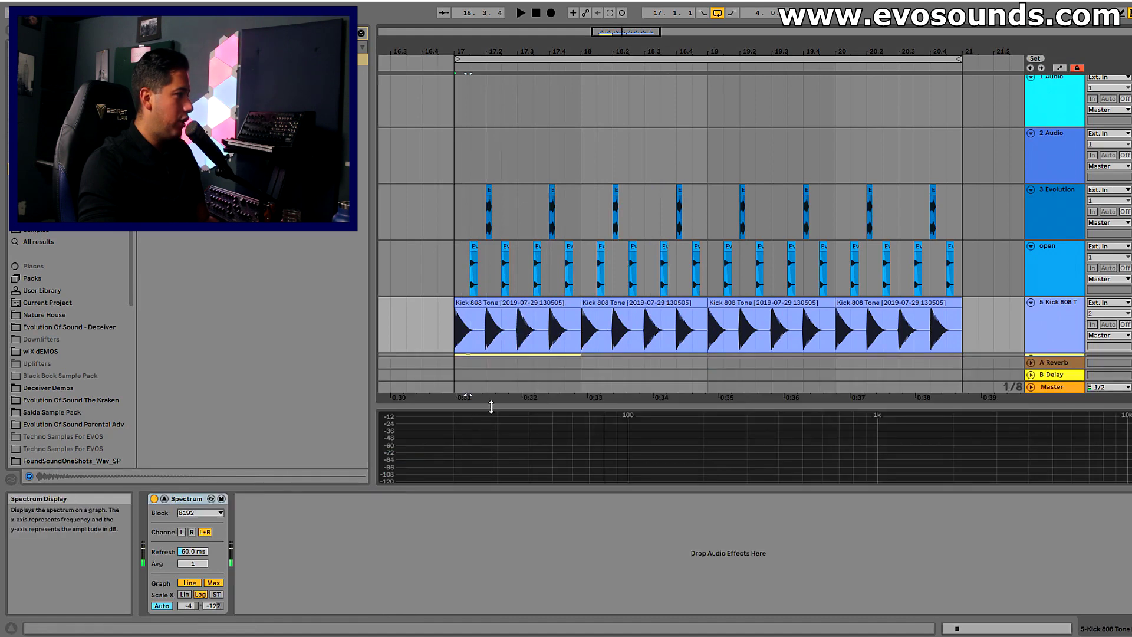
left_click_drag(491, 406, 601, 90)
key("space")
key("space")
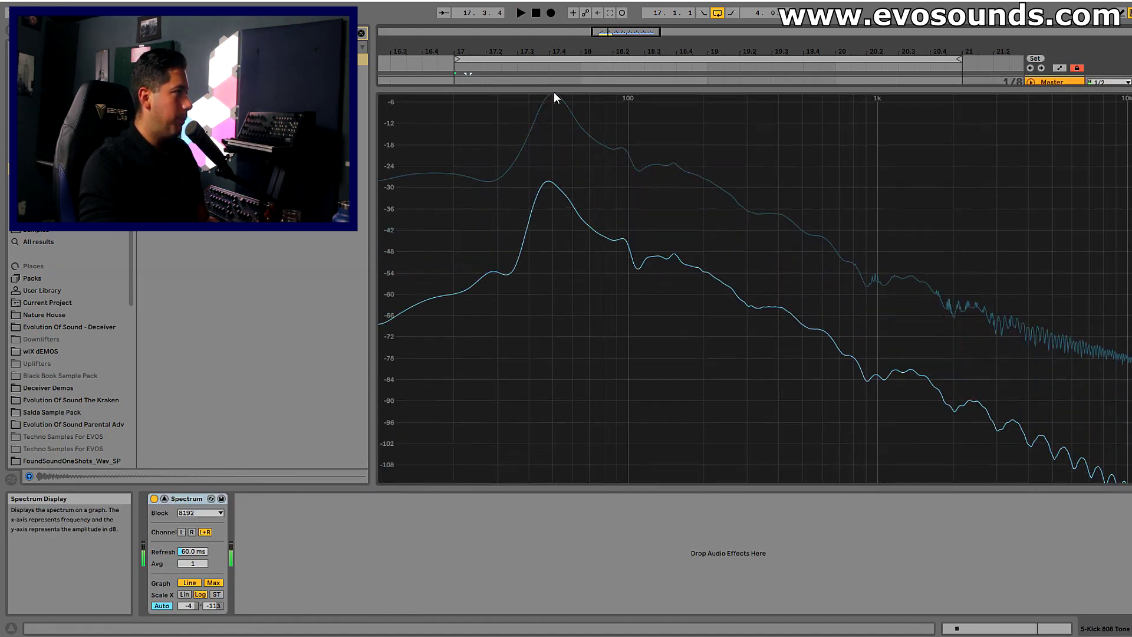
left_click(211, 499)
Move the G0 note in the BASS clip to 1.1.3 and set its length to one sixteenth.
left_click(475, 403)
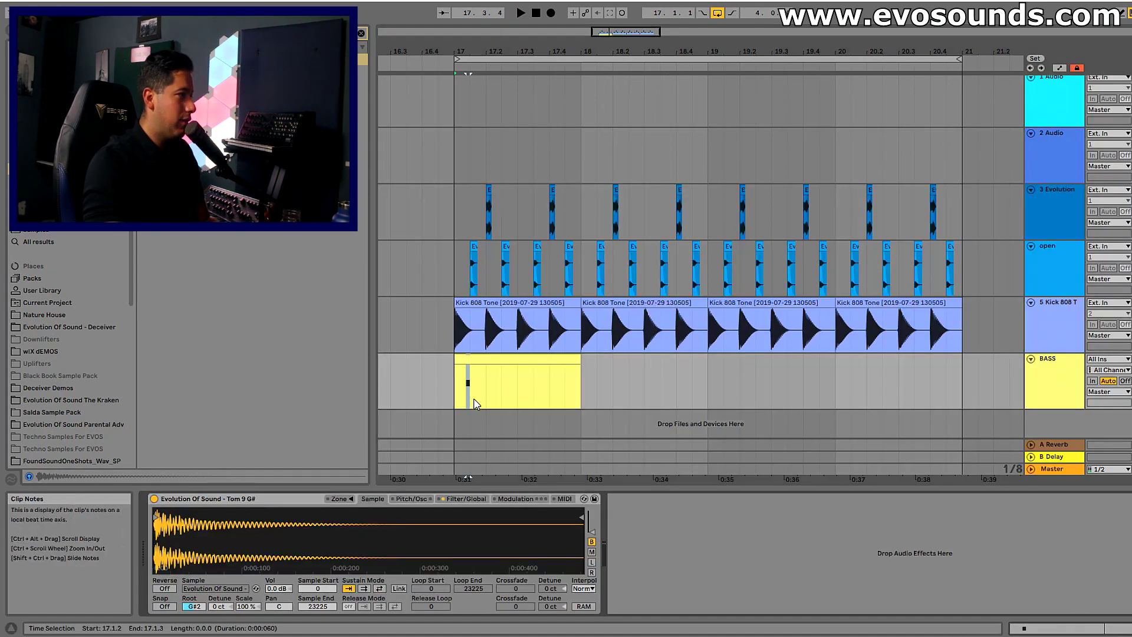
double_click(487, 361)
left_click(420, 560)
key("space")
left_click(419, 563)
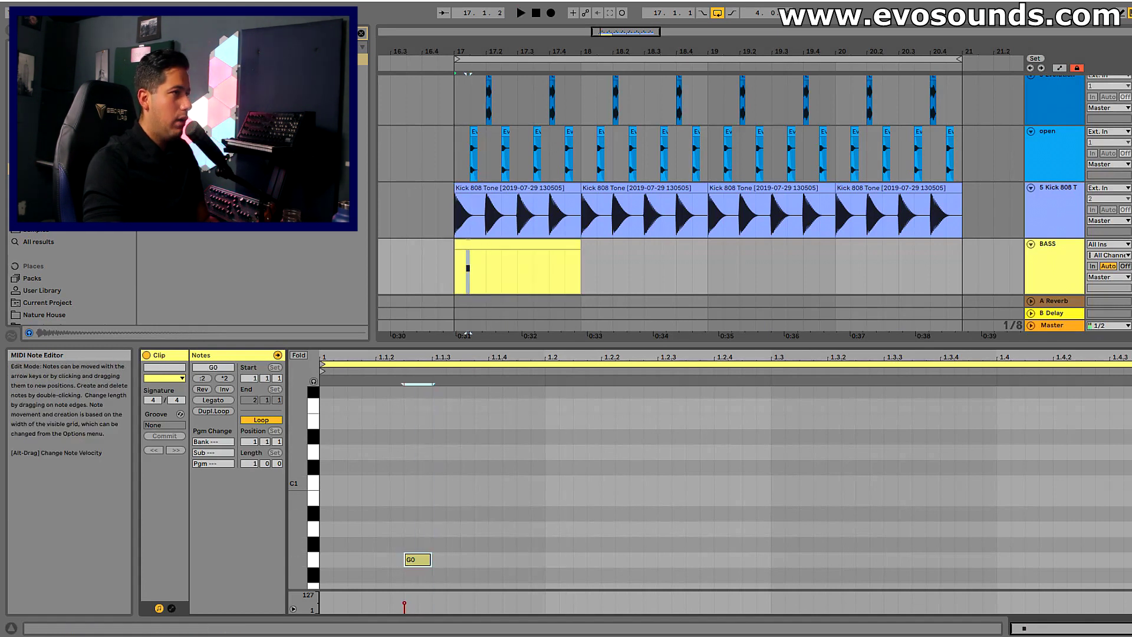
key("space")
left_click_drag(422, 569, 539, 556)
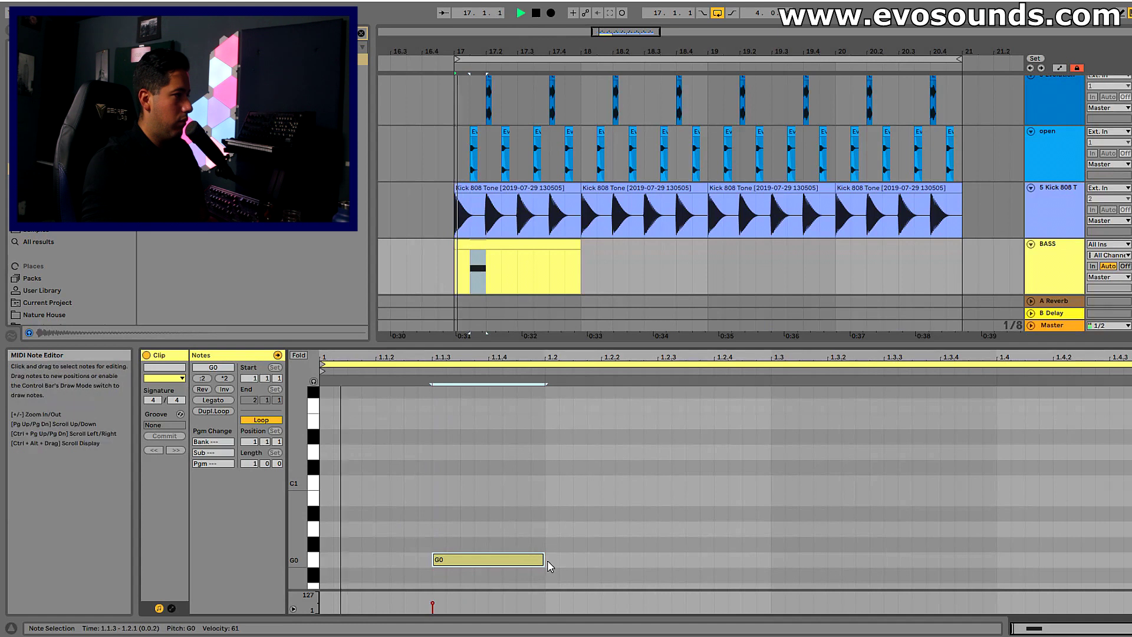
key("space")
left_click_drag(543, 563, 505, 567)
Try the bass note an octave higher at G1 during playback, and return it to G0.
scroll(500, 558, "down", 2)
left_click_drag(536, 517, 351, 455)
key("shift+Up")
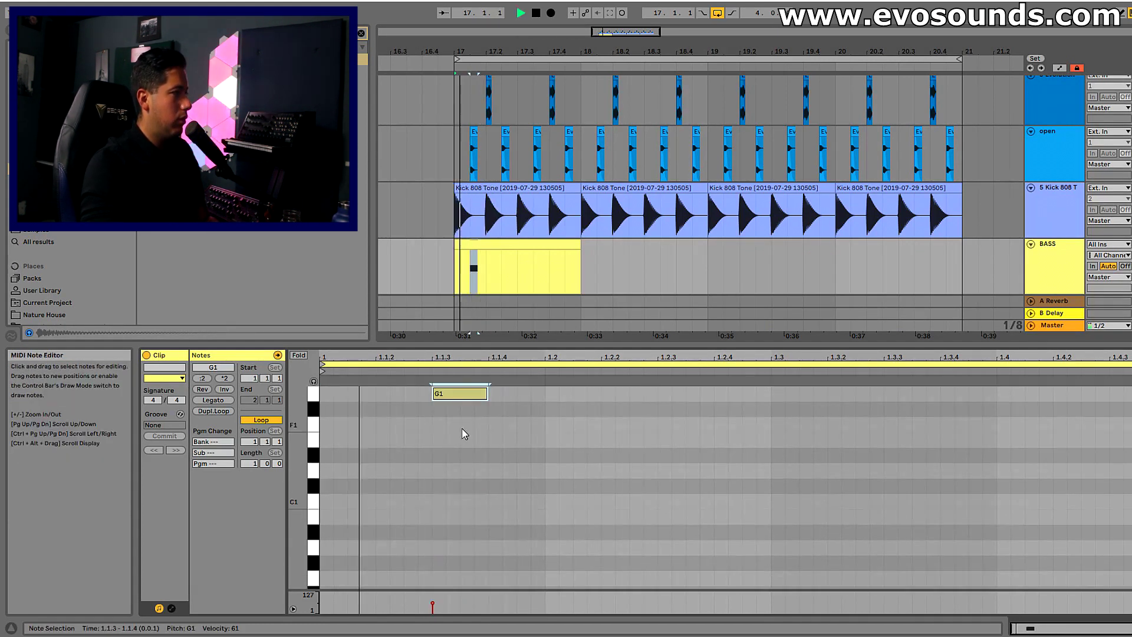
key("space")
scroll(466, 439, "up", 2)
key("shift+Down")
key("space")
Copy the bass note to A#0 at 1.2.3 and to G1 at 1.3.3.
scroll(396, 506, "down", 2)
key("space")
left_click_drag(478, 533, 686, 490)
key("space")
scroll(724, 521, "up", 2)
key("ctrl+d")
key("space")
left_click_drag(737, 534, 902, 400)
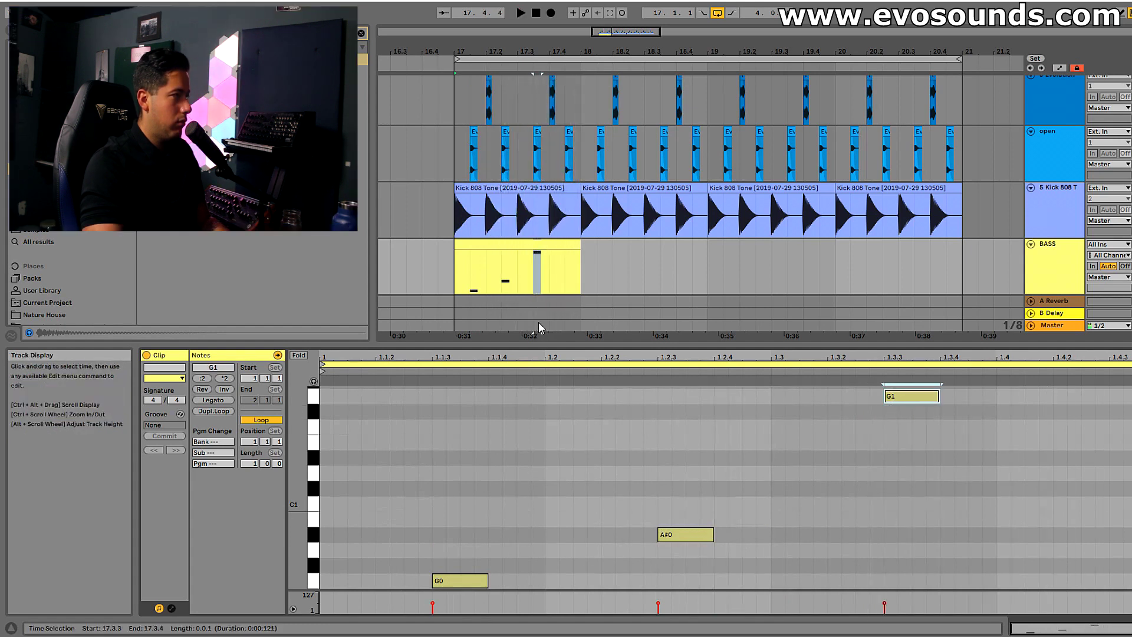
Move the A#0 note to 1.2.2 and the G1 note to 1.2.4, checking the rhythm during playback.
key("space")
left_click_drag(683, 535, 625, 534)
key("space")
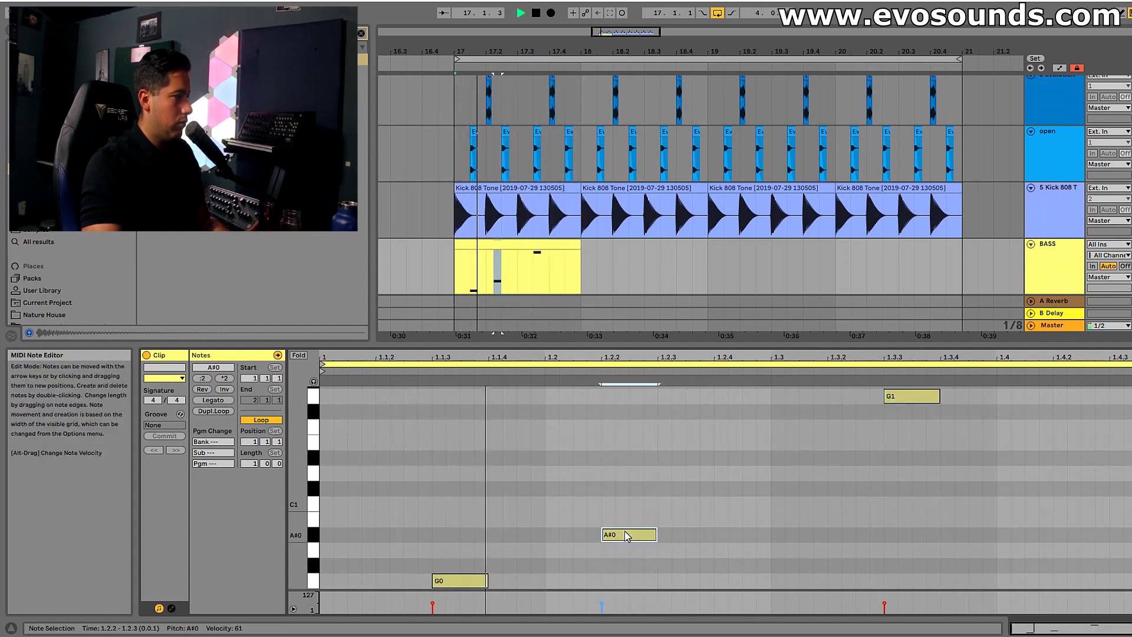
left_click_drag(909, 403, 741, 396)
key("space")
Audition the toms in the Evolution Of Sound - Deceiver folder and load Tom 5 G into the BASS Sampler.
left_click(1035, 265)
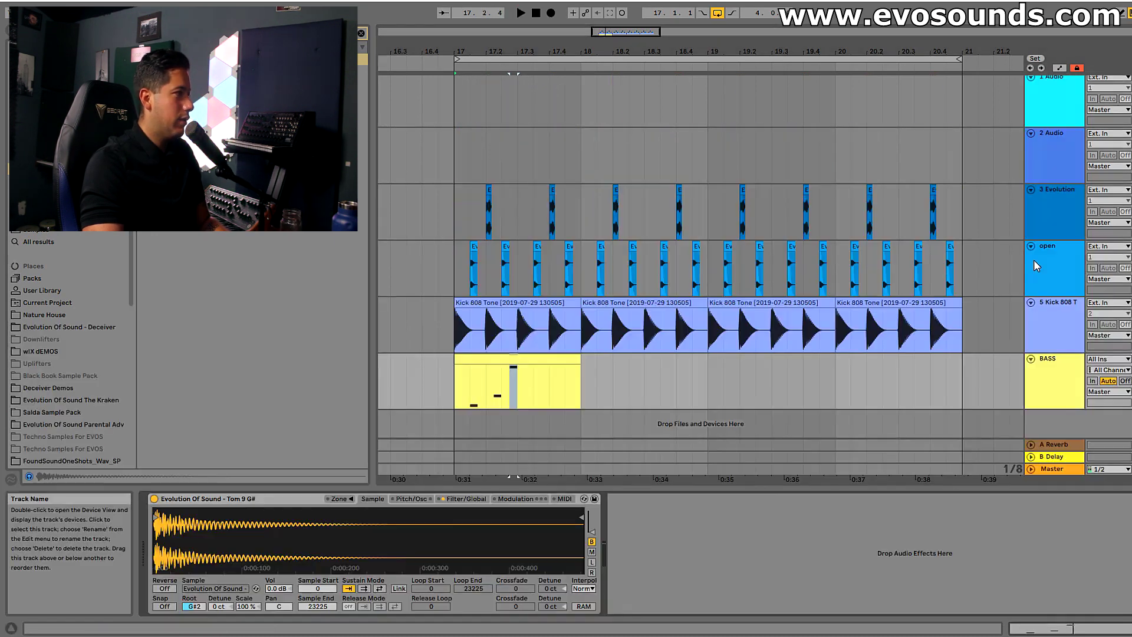
left_click(361, 34)
left_click(61, 302)
left_click(72, 315)
left_click(263, 336)
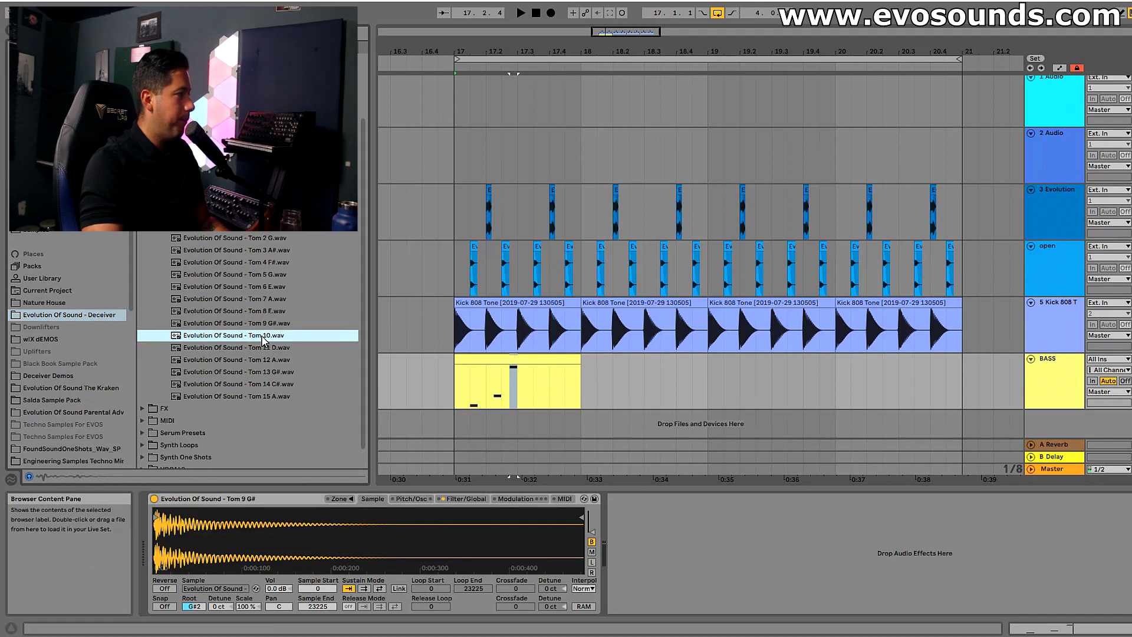
Transpose all notes in the BASS clip up one octave to G1, A#1 and G2.
double_click(493, 383)
left_click_drag(451, 466, 717, 588)
key("ctrl+a")
key("shift+Up")
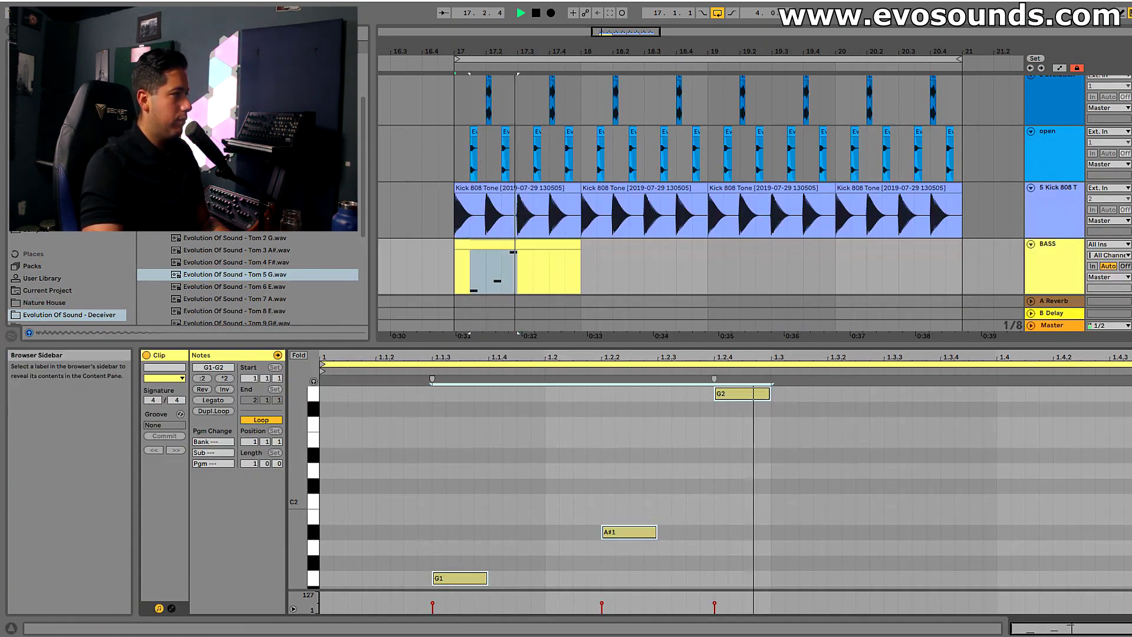
key("space")
Lengthen the three bass notes to two sixteenths each and play the beat.
left_click_drag(300, 542, 291, 539)
left_click_drag(457, 582, 837, 407)
left_click_drag(494, 572, 546, 572)
left_click(630, 551)
key("space")
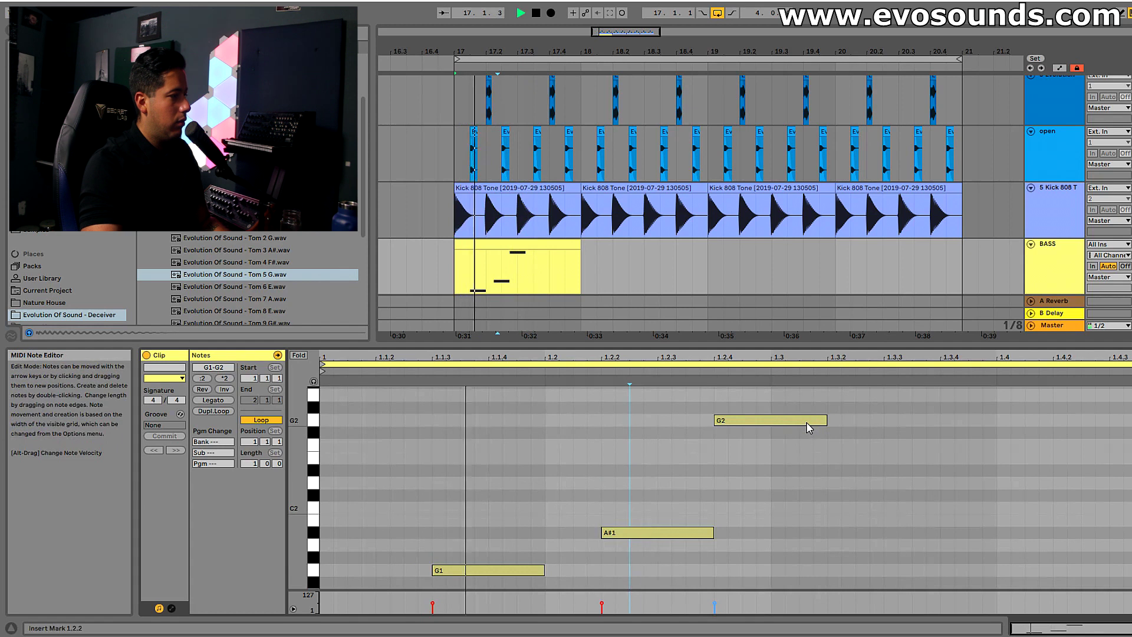
Shift the three bass notes to start at 1.1.4, 1.2.3 and 1.3.2, and lower the last one below G2.
left_click_drag(805, 422, 826, 484)
key("space")
left_click_drag(493, 570, 592, 572)
left_click_drag(678, 533, 701, 533)
left_click_drag(745, 485, 860, 424)
key("space")
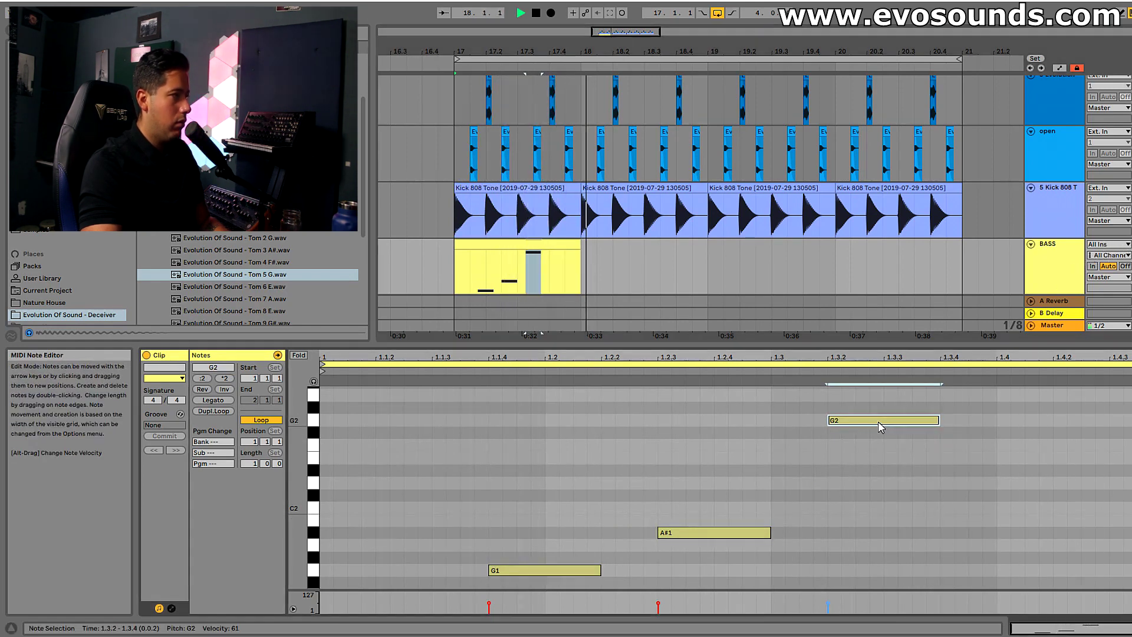
key("space")
left_click_drag(896, 421, 893, 467)
key("space")
Load EQ Eight on the BASS track and low-pass it at 400 Hz with band 8, Q 0.56.
key("Tab")
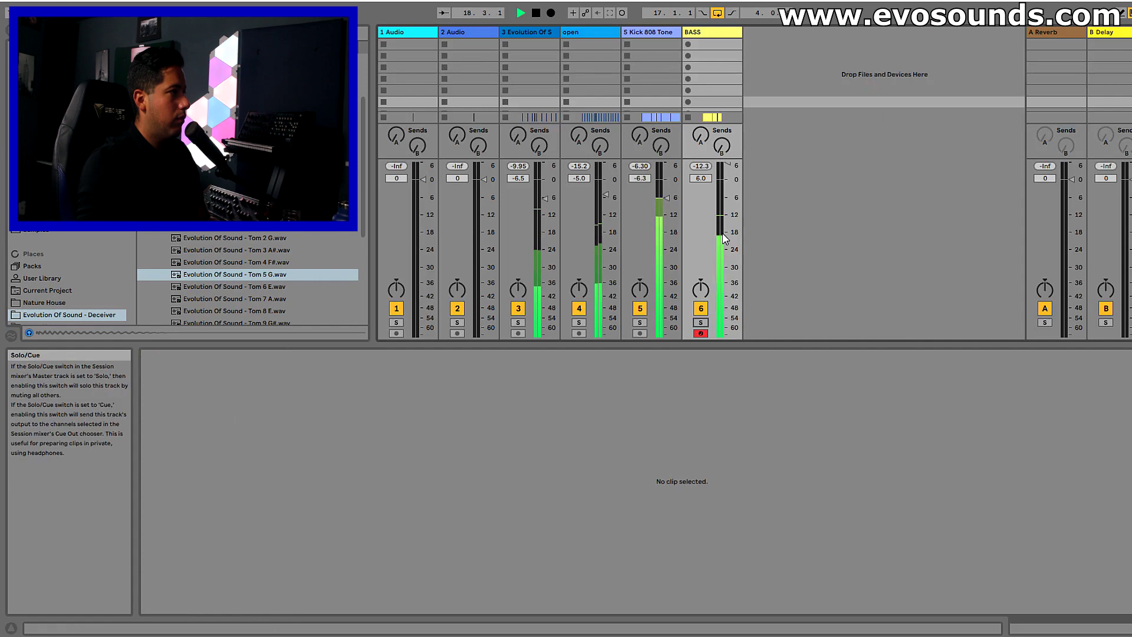
double_click(710, 35)
key("space")
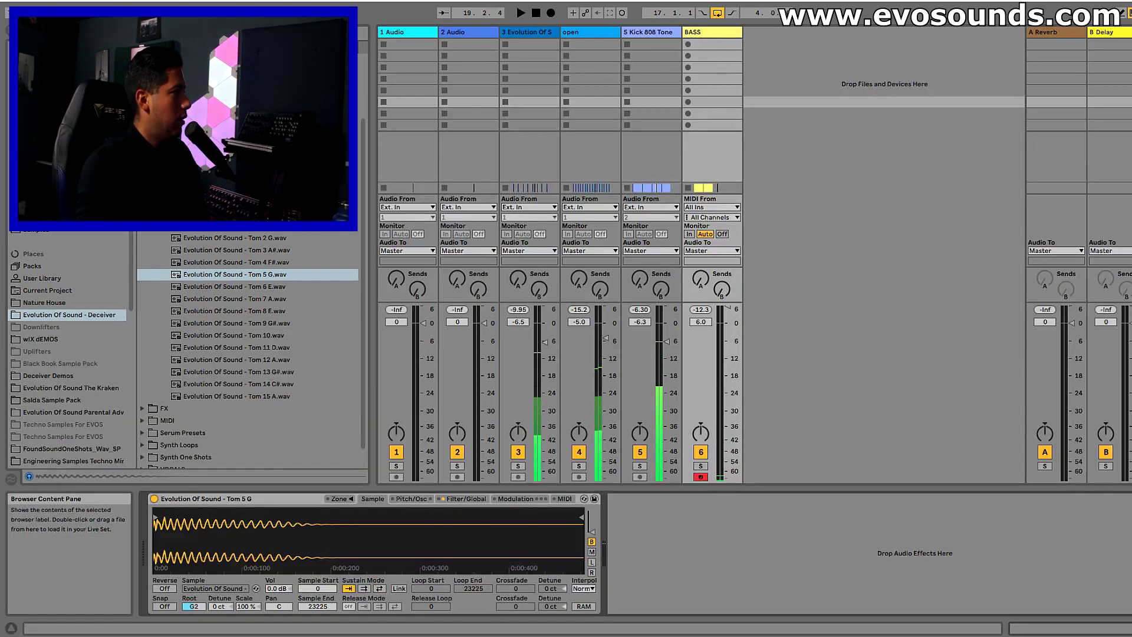
left_click(8, 168)
key("ctrl+f")
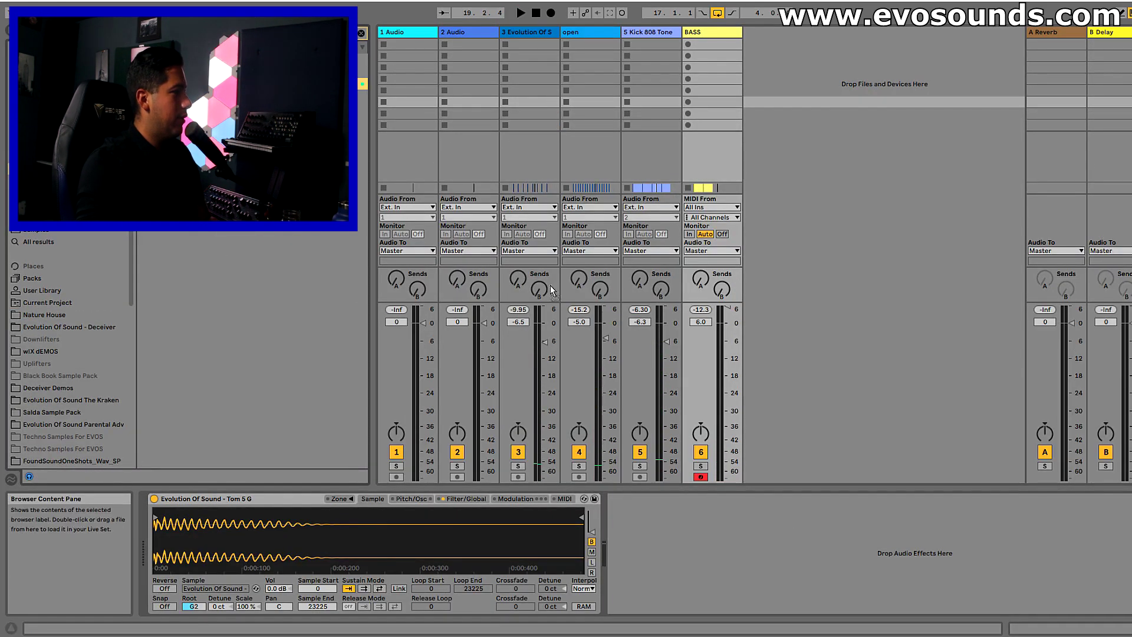
key("Return")
left_click(863, 607)
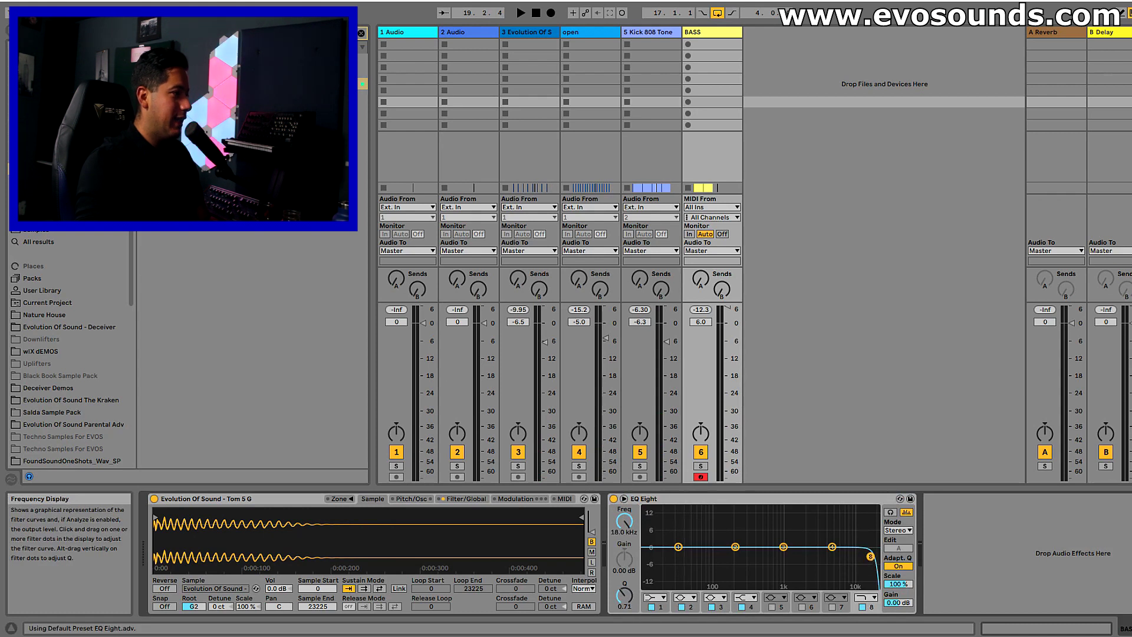
left_click_drag(761, 559, 756, 564)
Set the BASS track volume to about 5.3 dB and duplicate the BASS clip to bar 18.
left_click_drag(727, 309, 726, 317)
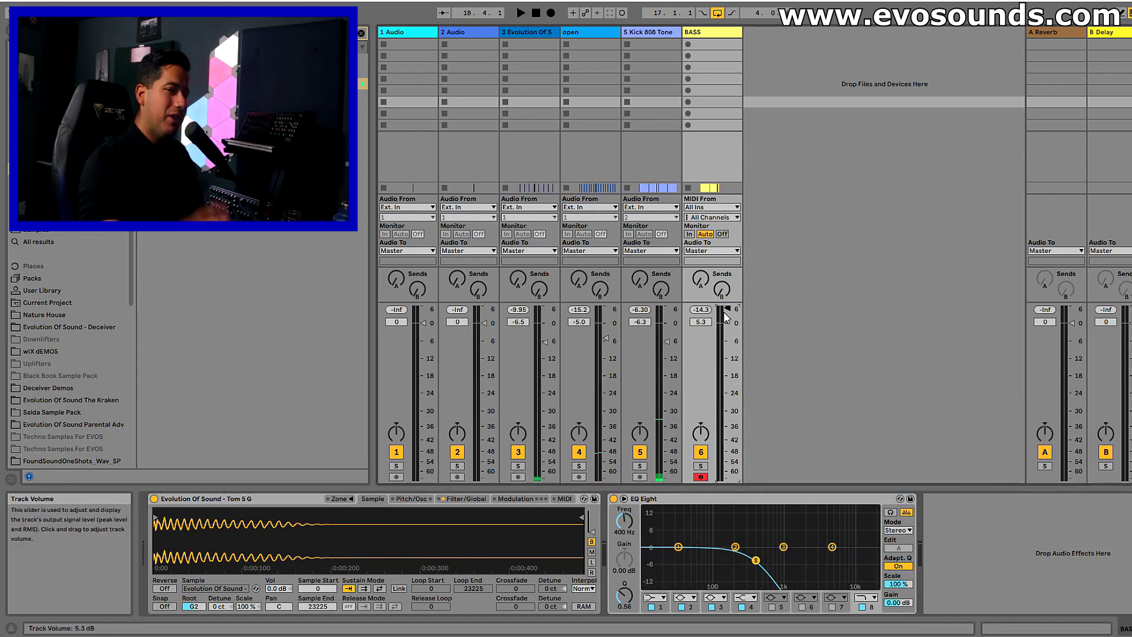
key("Tab")
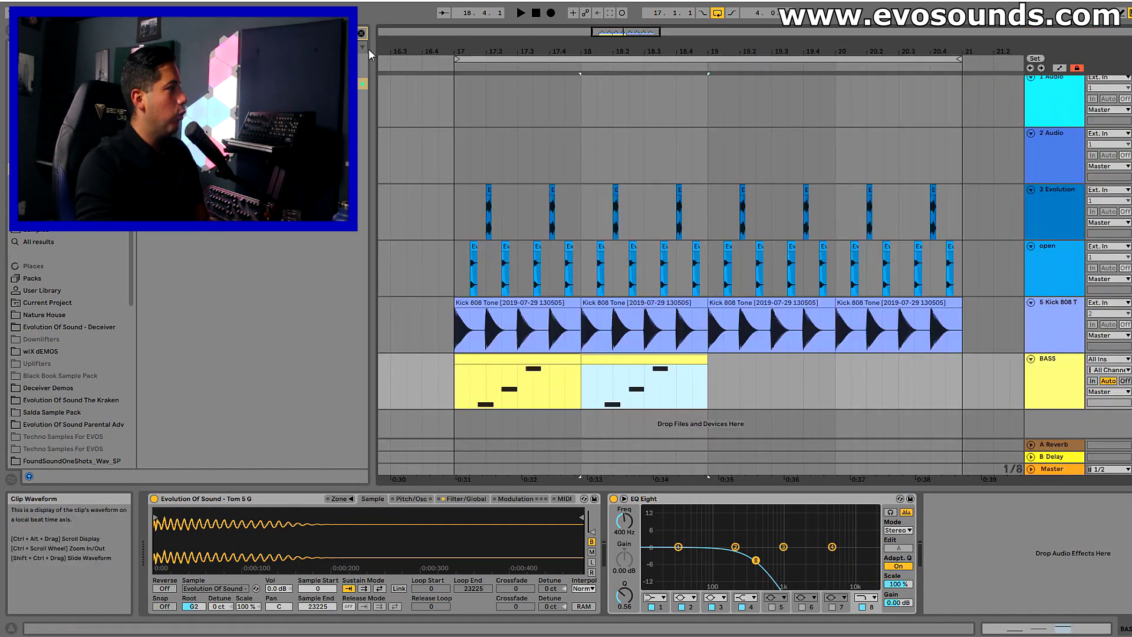
Load a Compressor on the BASS track, unfold its sidechain section and enable the sidechain EQ.
left_click(358, 34)
type("sat")
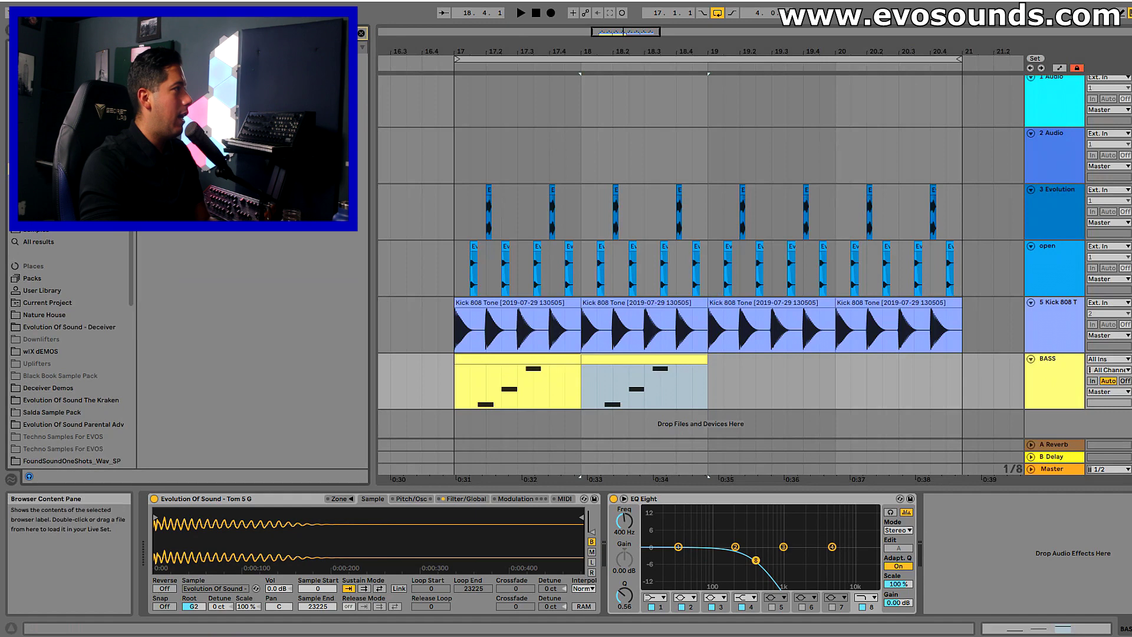
left_click_drag(1060, 381, 1060, 382)
left_click(940, 499)
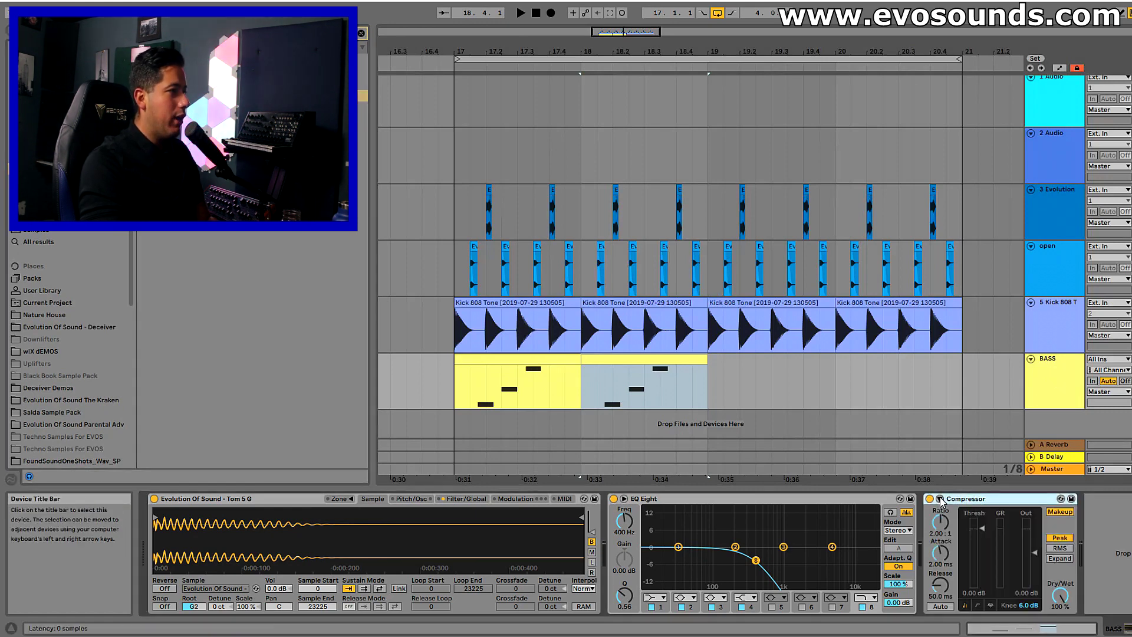
left_click(1002, 512)
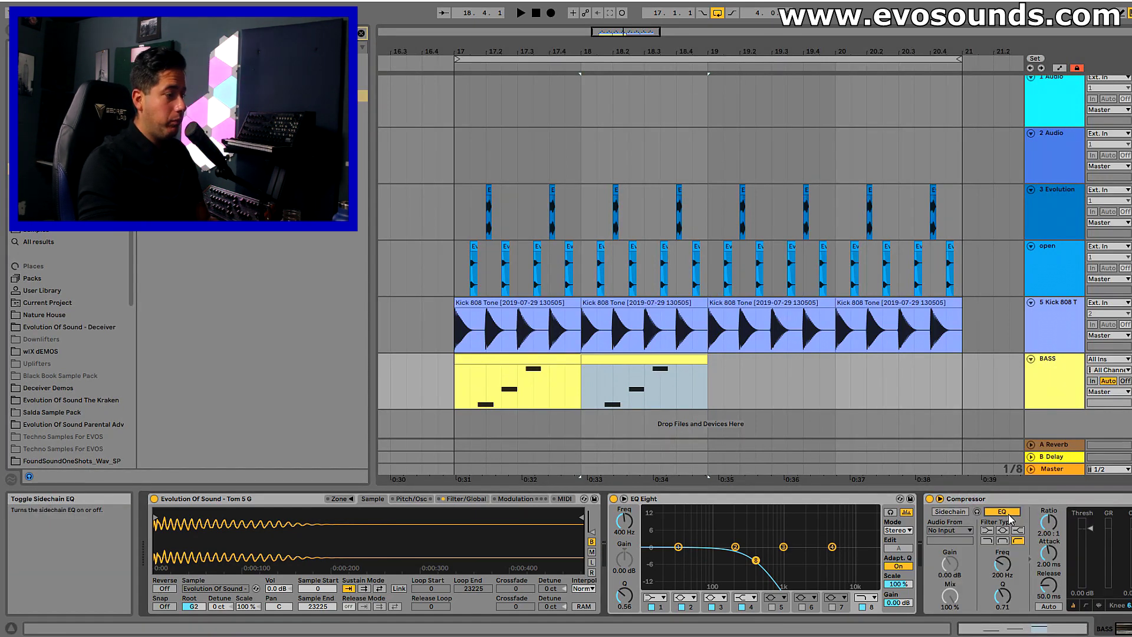
Compare the kick waveform with the bass notes and try a Compressor threshold of -47.0 dB on the BASS track.
left_click(510, 305)
left_click_drag(607, 32, 599, 31)
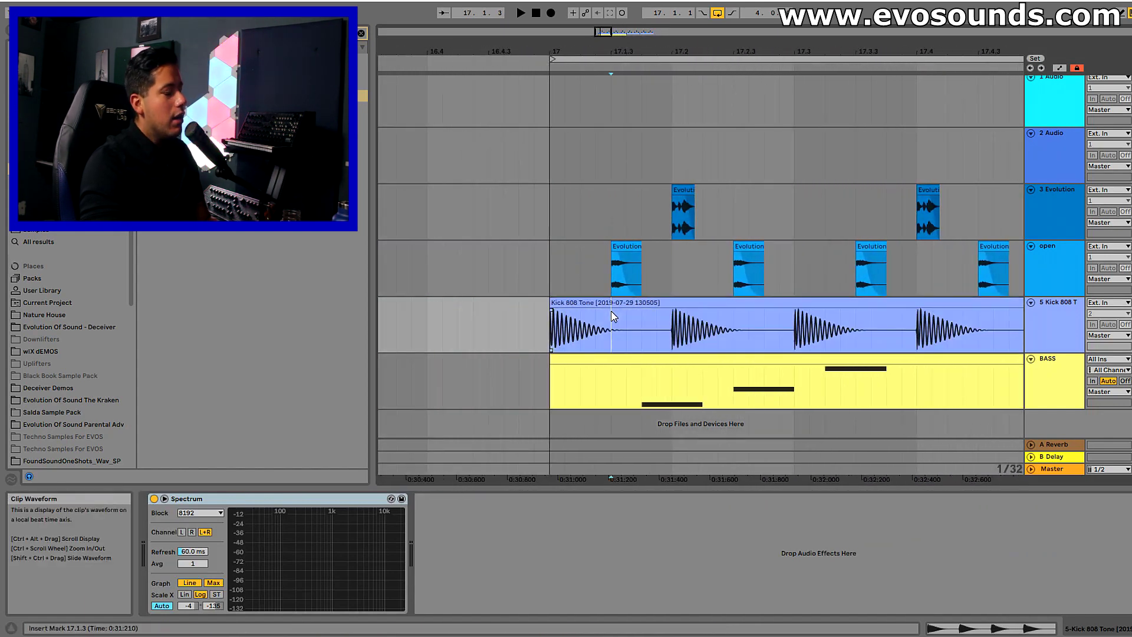
left_click(1082, 387)
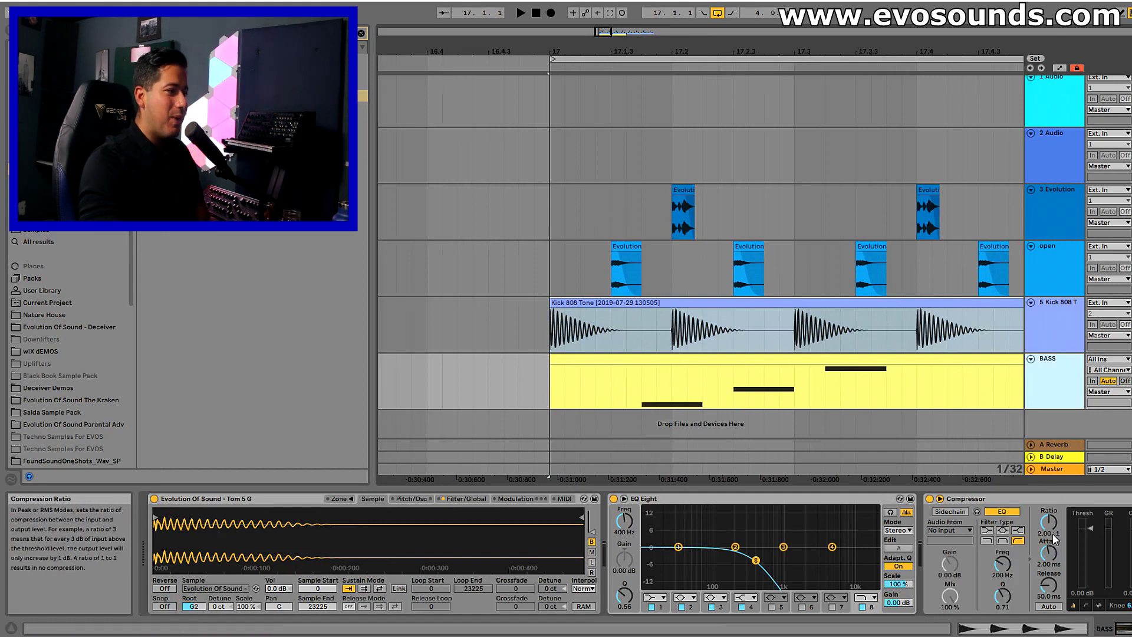
left_click_drag(1080, 546, 1087, 587)
key("space")
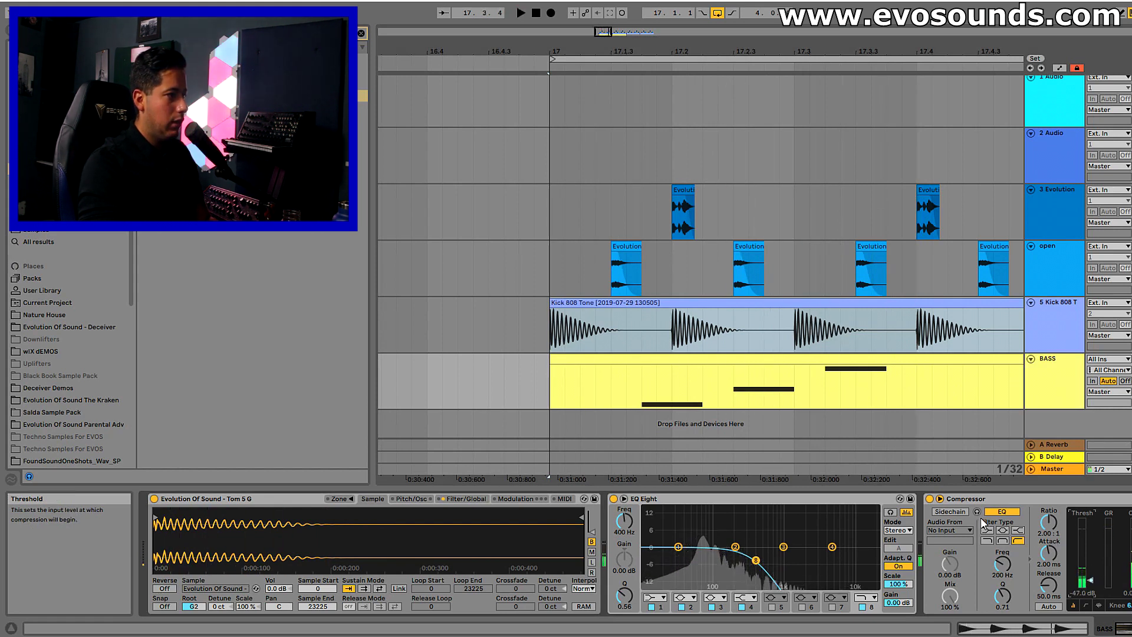
key("space")
Enable the Compressor's sidechain from the 5-Kick 808 Tone track and set the threshold to -36.5 dB during playback.
left_click(949, 511)
left_click(950, 530)
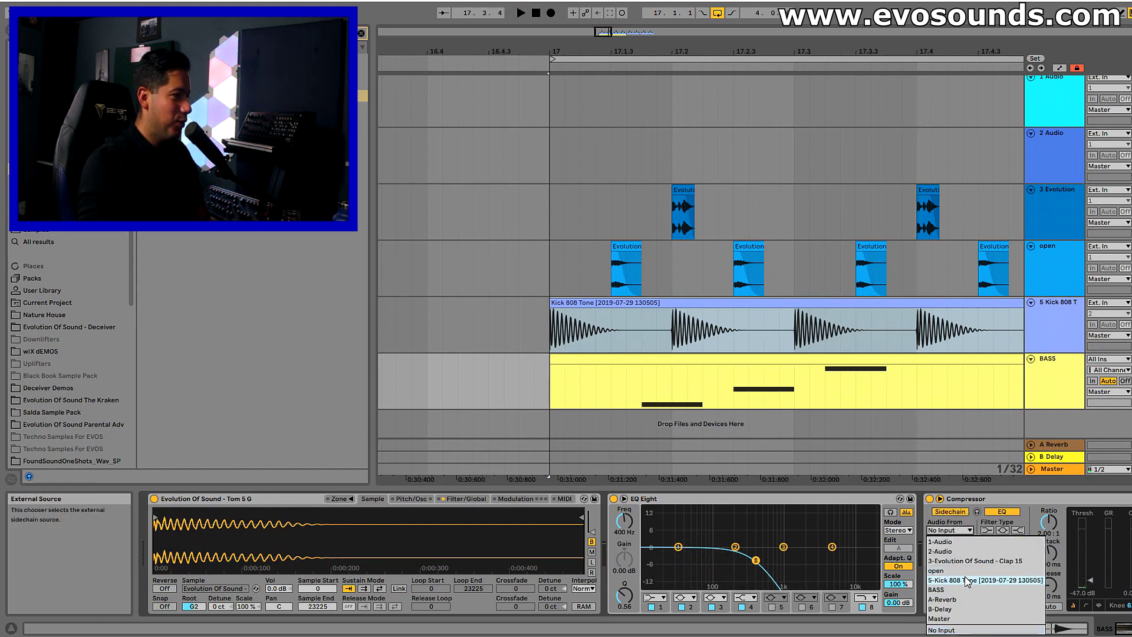
left_click(967, 581)
key("space")
left_click_drag(1082, 547, 1082, 541)
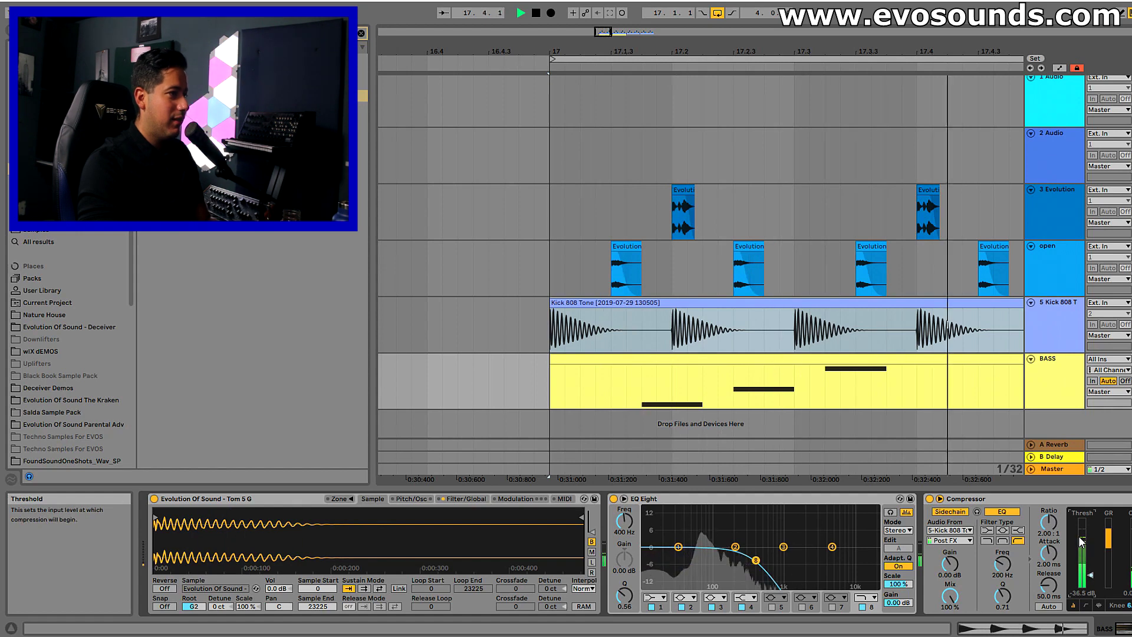
Set the BASS track volume to 3.0 dB and stop playback.
key("Tab")
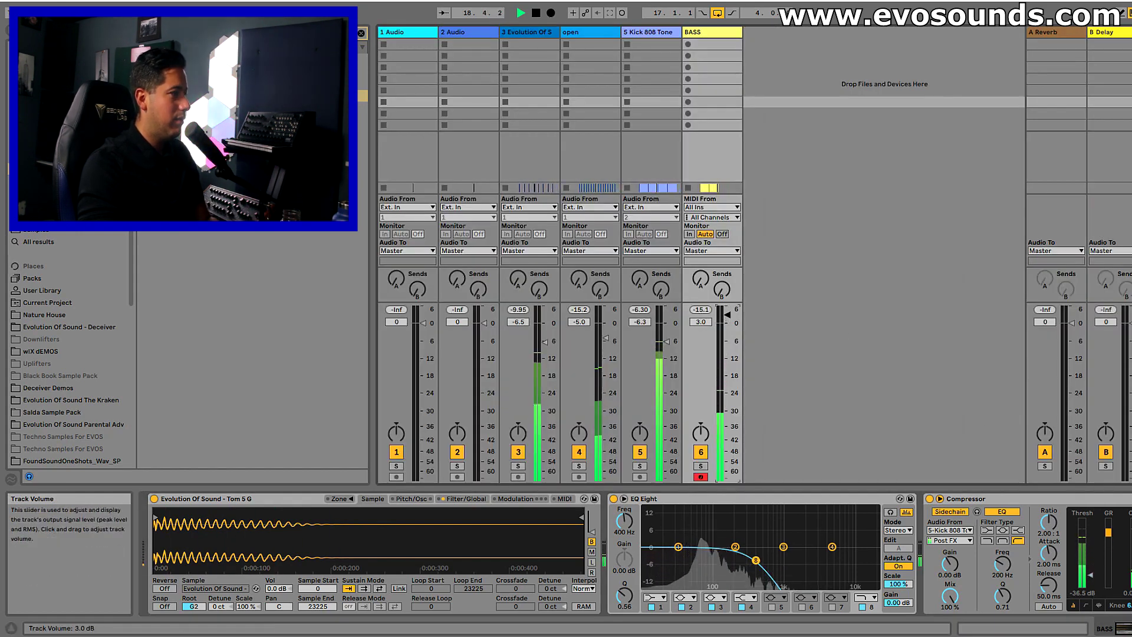
key("Tab")
key("space")
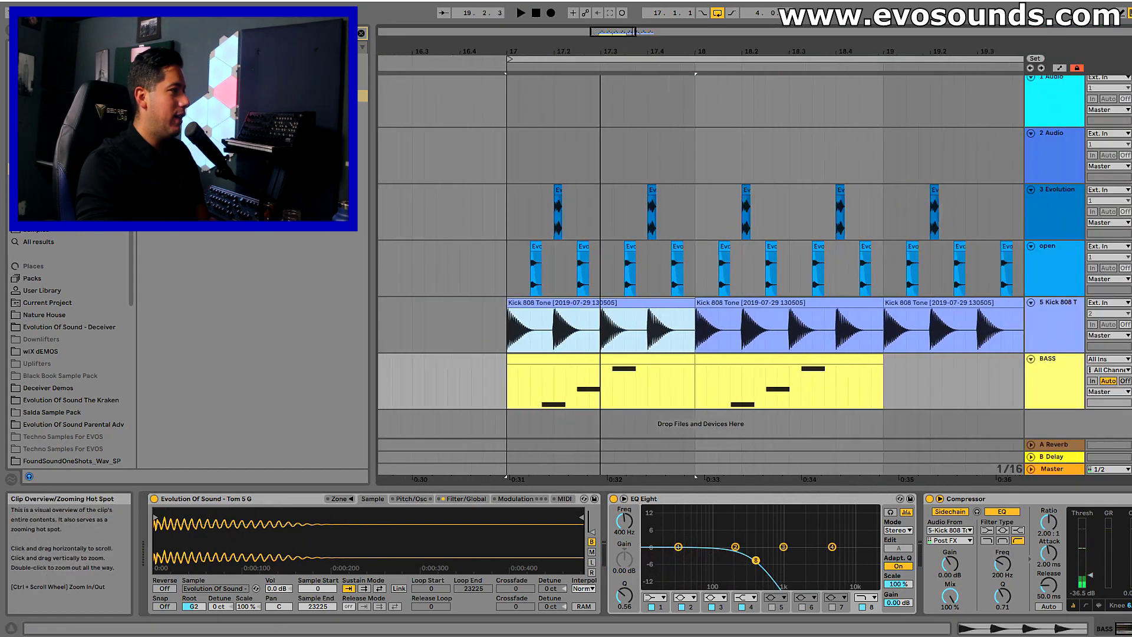
Duplicate the bar 18 BASS clip to bars 19 and 20.
key("minus")
left_click(778, 359)
key("ctrl+d")
key("ctrl+d")
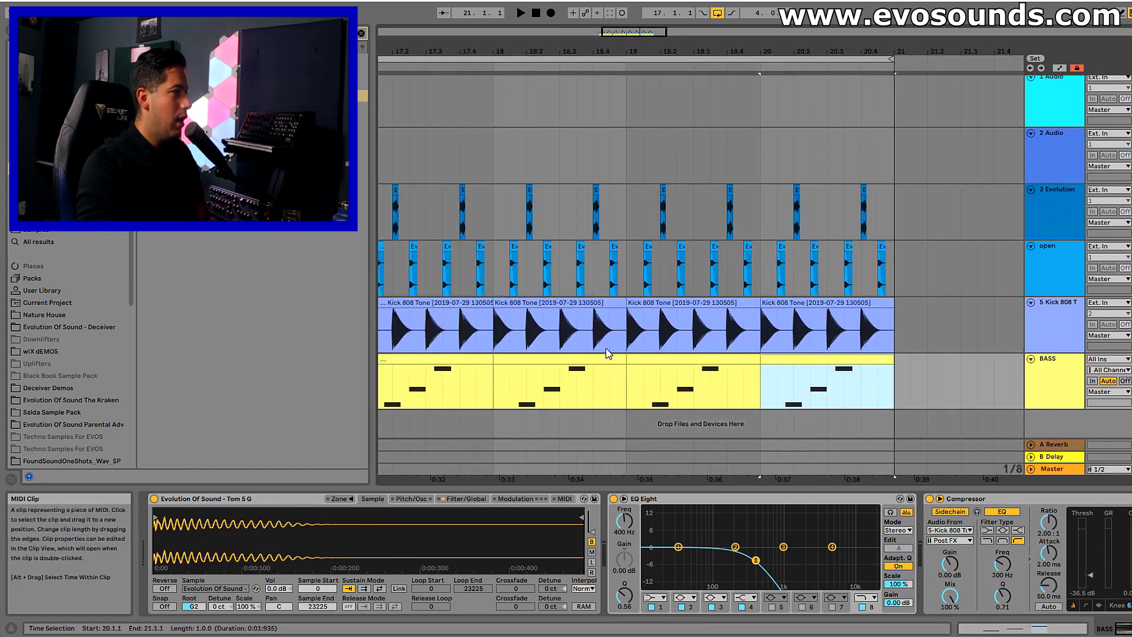
Rework the BASS clips as D3 at 1.1.4, A#2 at 1.2.3 and G2 at 1.3.3 and 1.4.3, and play them.
double_click(440, 358)
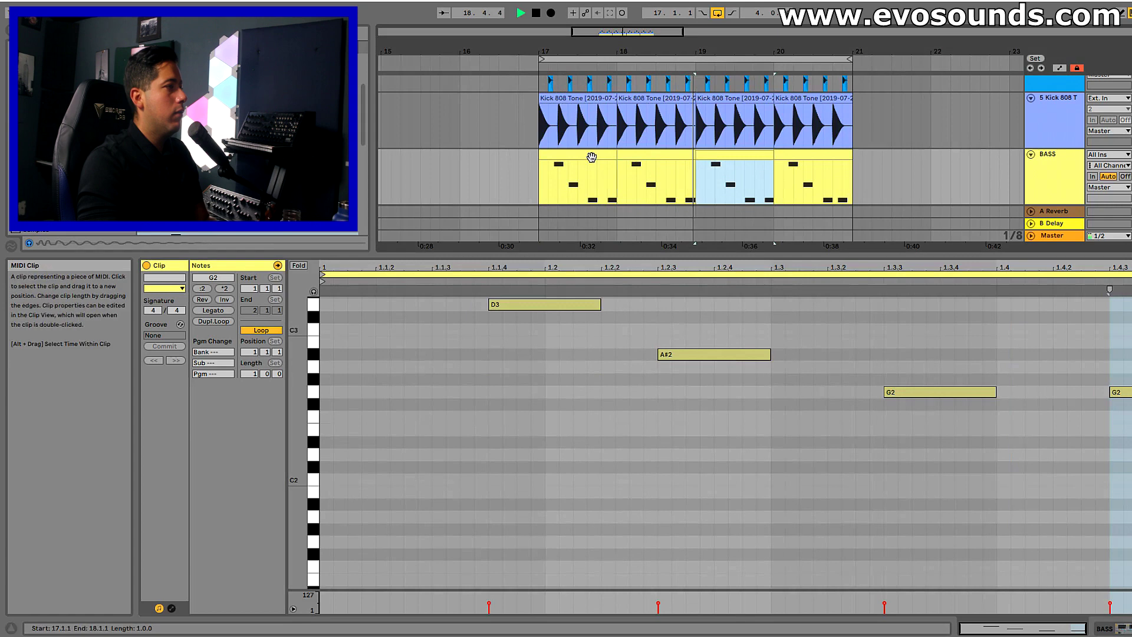
left_click_drag(824, 252, 827, 613)
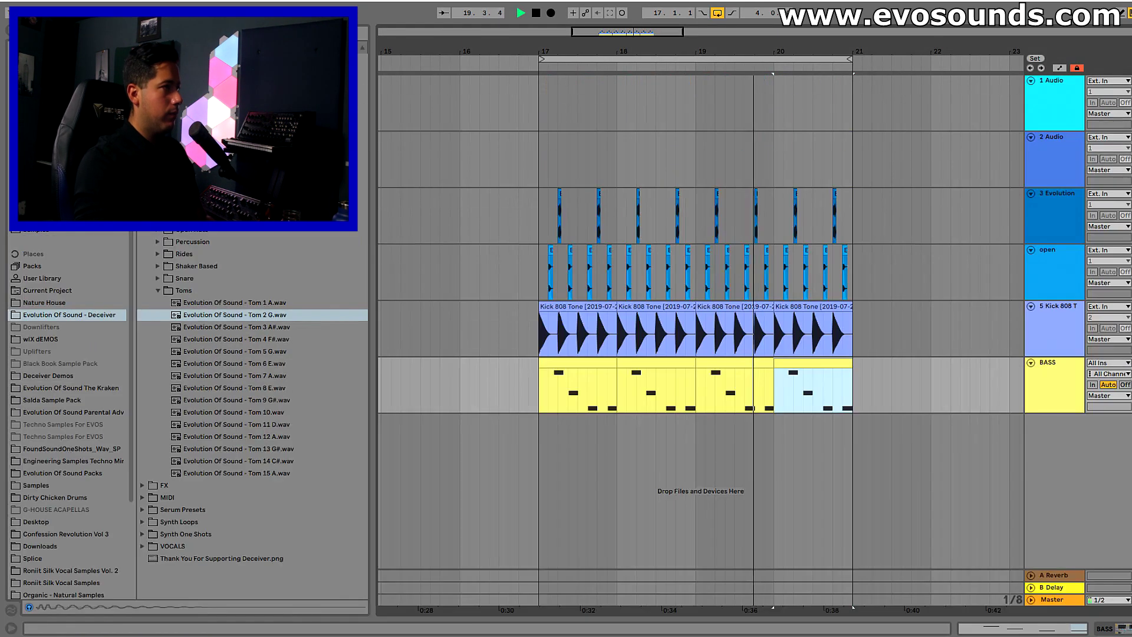
left_click(1060, 391)
key("space")
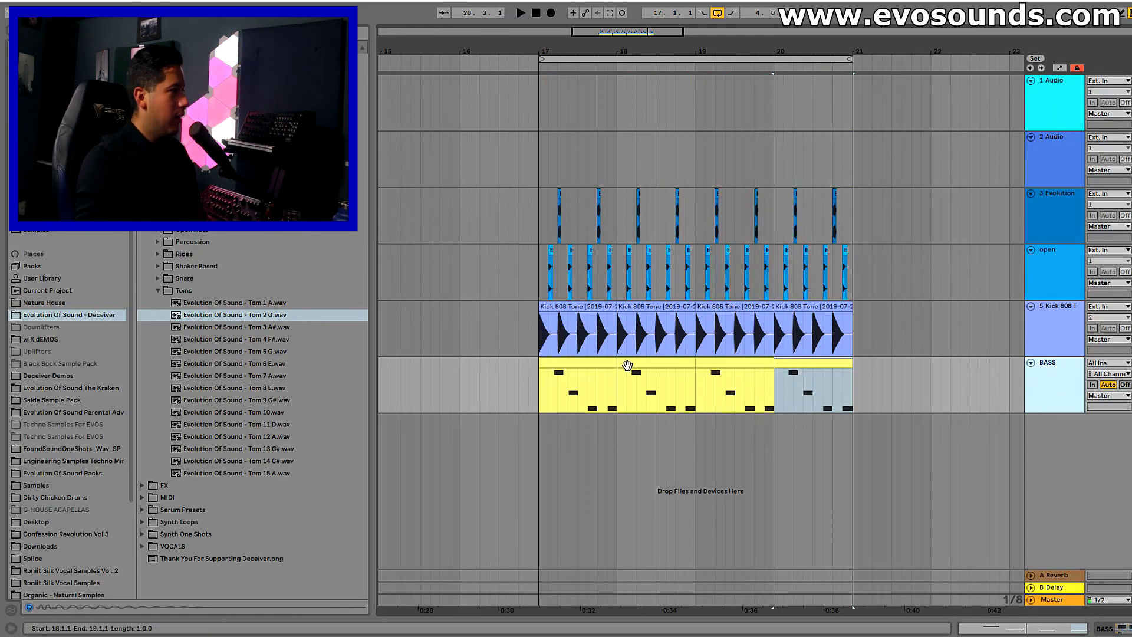
Apply the MPC 16 Double Up-50 groove to the bar 17 BASS clip and commit it.
double_click(592, 376)
left_click_drag(580, 487, 609, 295)
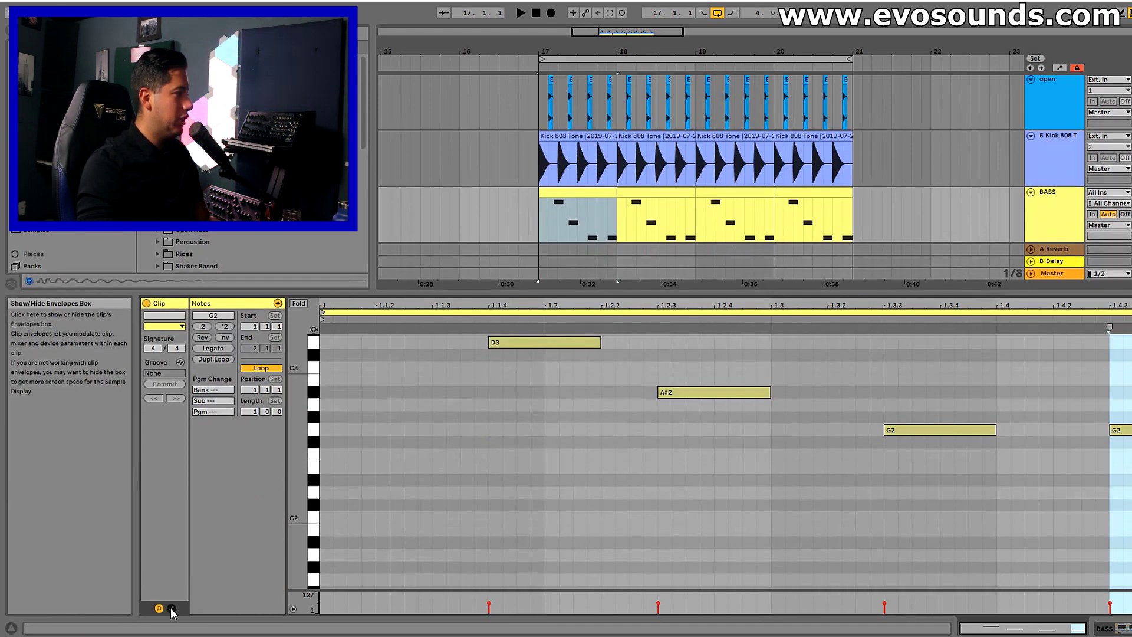
left_click(179, 362)
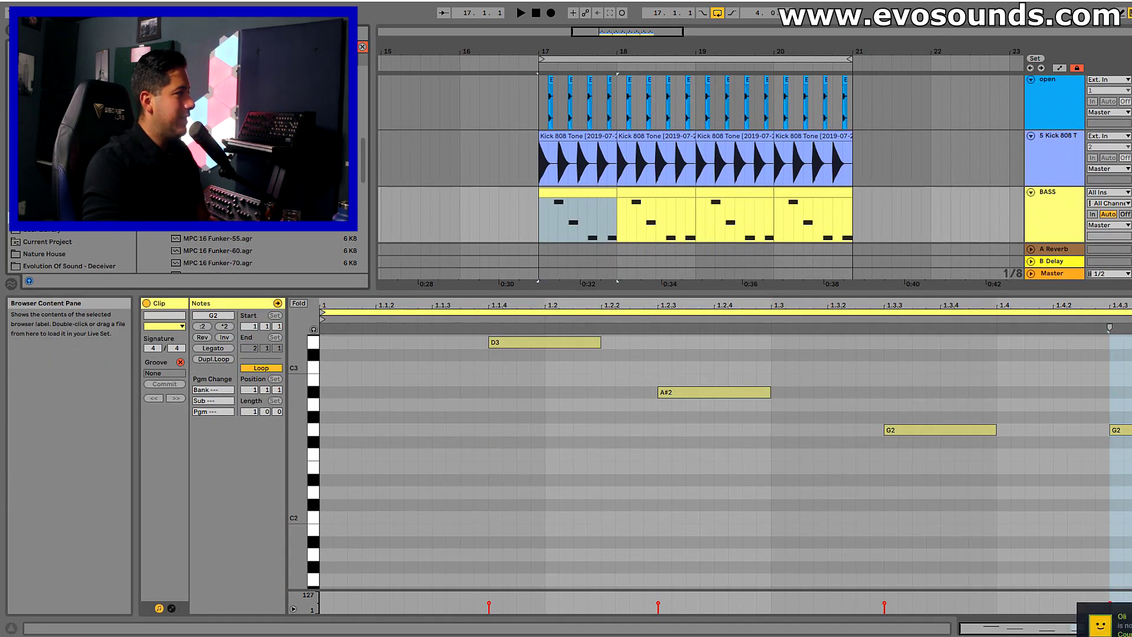
left_click(236, 177)
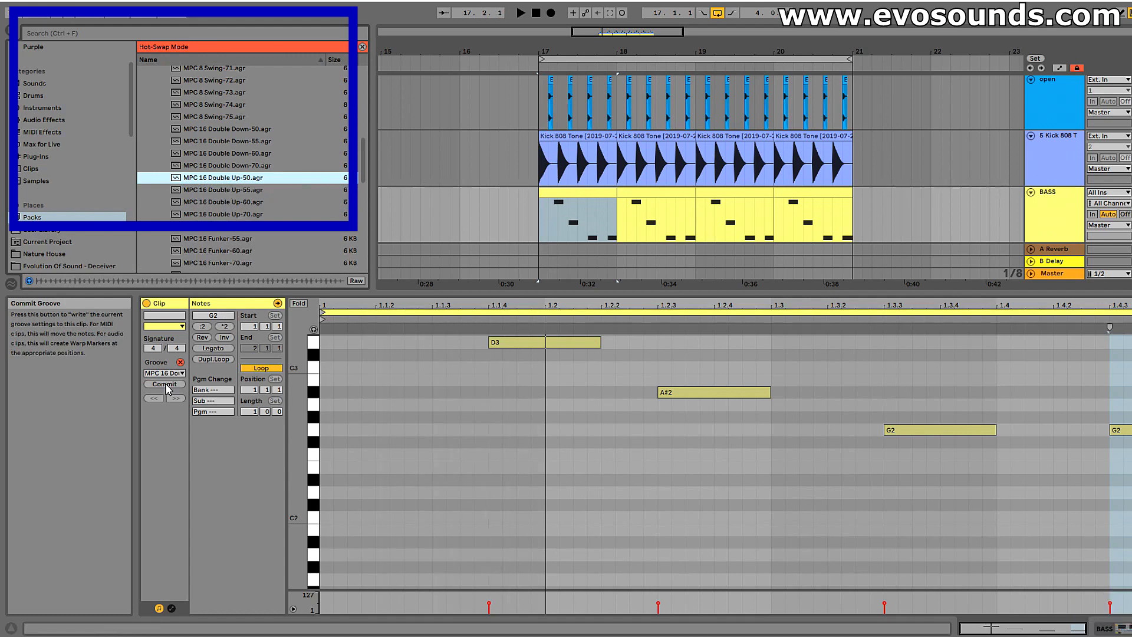
left_click(171, 383)
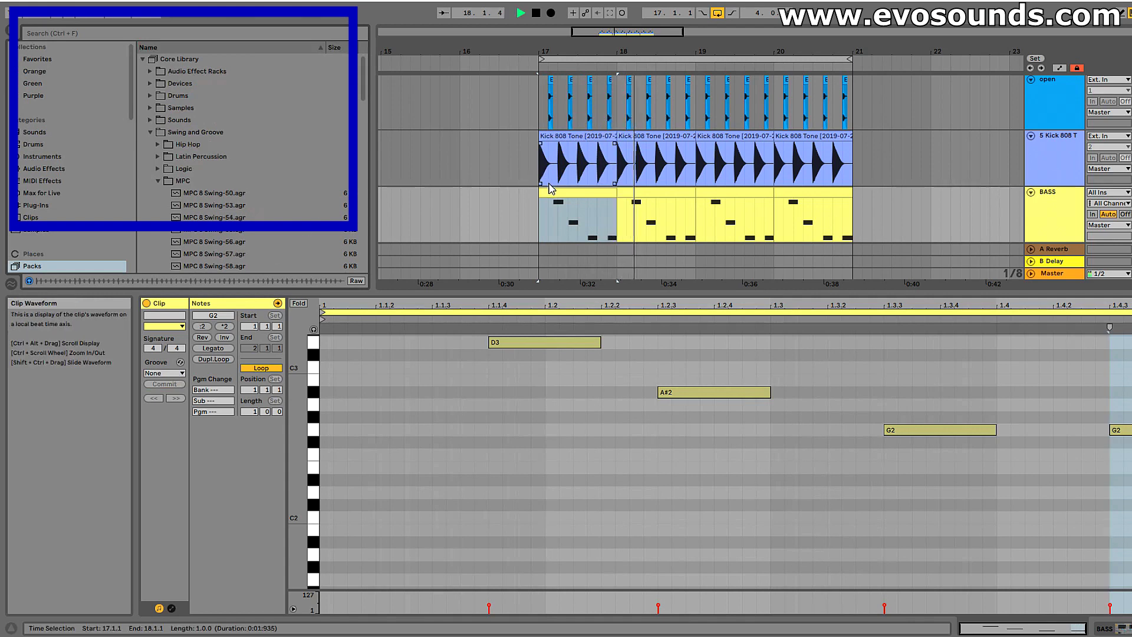
left_click(575, 188)
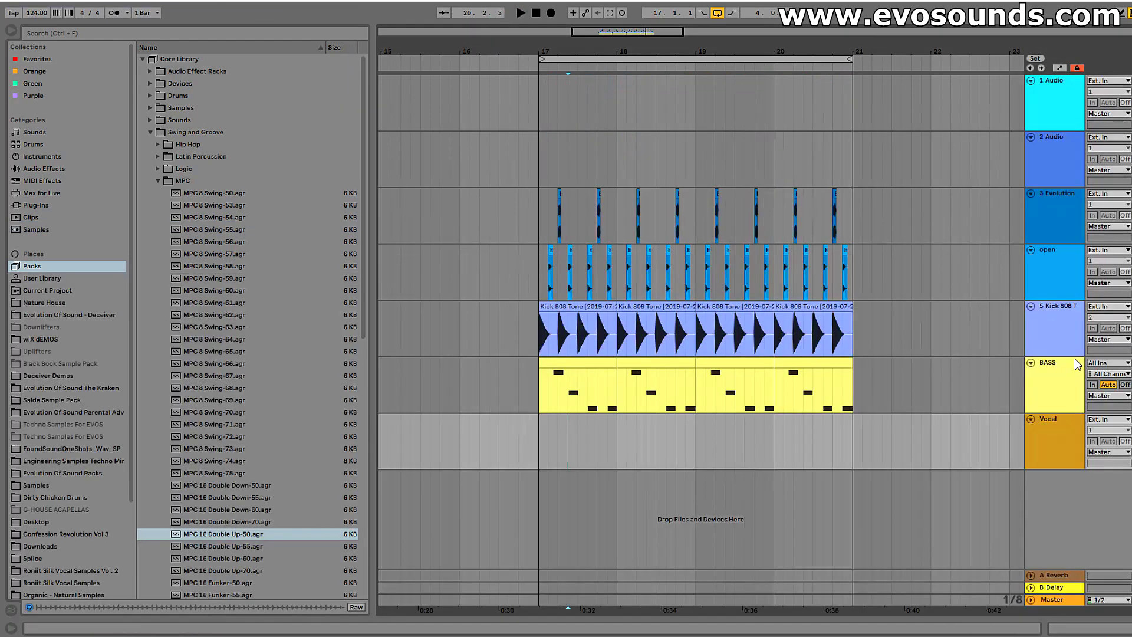
Open the Extra Phrases folder inside VOCALS of the Evolution Of Sound - Deceiver pack, collapsing the drum folders.
left_click(62, 315)
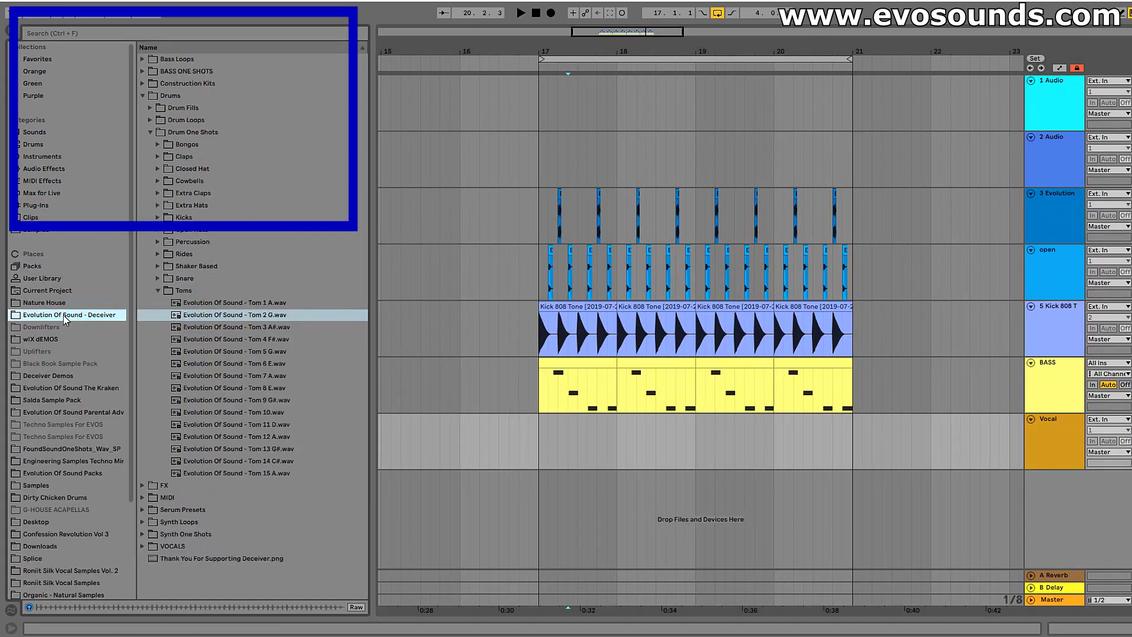
left_click(164, 291)
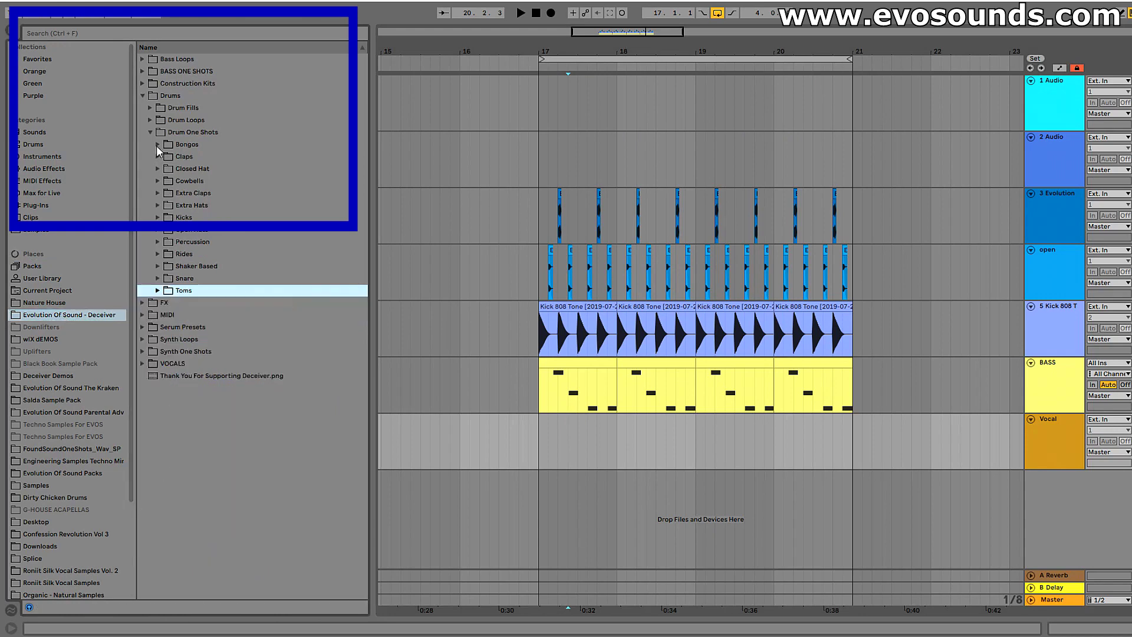
left_click(151, 133)
left_click(152, 207)
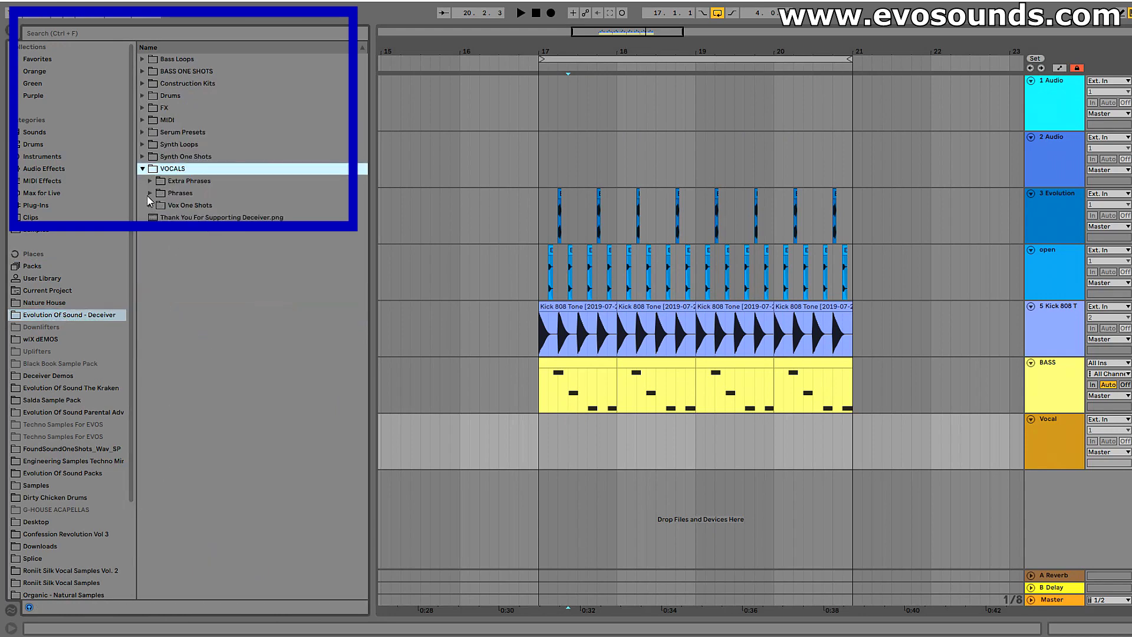
left_click(149, 194)
left_click(247, 257)
left_click(160, 182)
left_click(211, 253)
Audition BeenReallyGood, CrazyIdea, CrazyThing and FeelsGood, and place FeelsGood.wav on the Vocal track at bar 17.
left_click(200, 195)
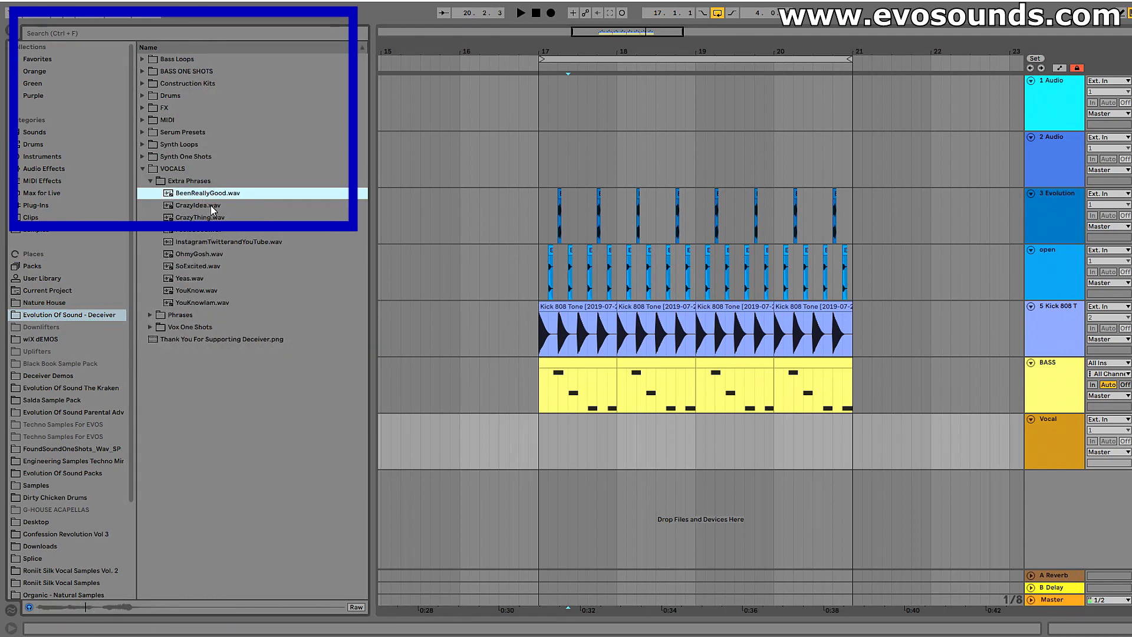
left_click(212, 208)
left_click(217, 218)
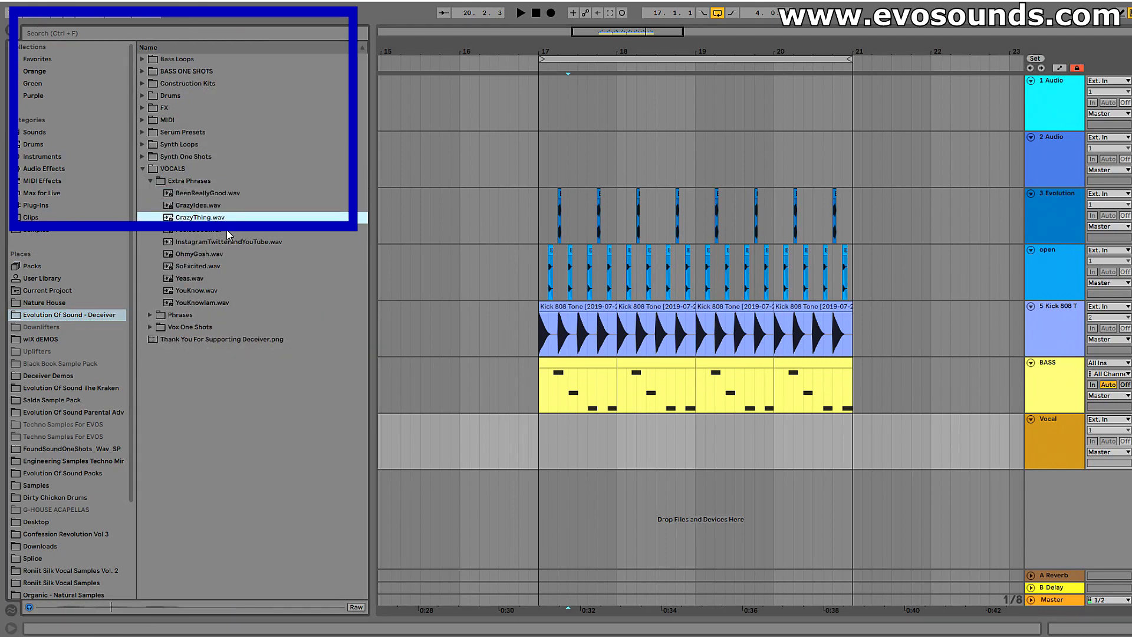
left_click(226, 231)
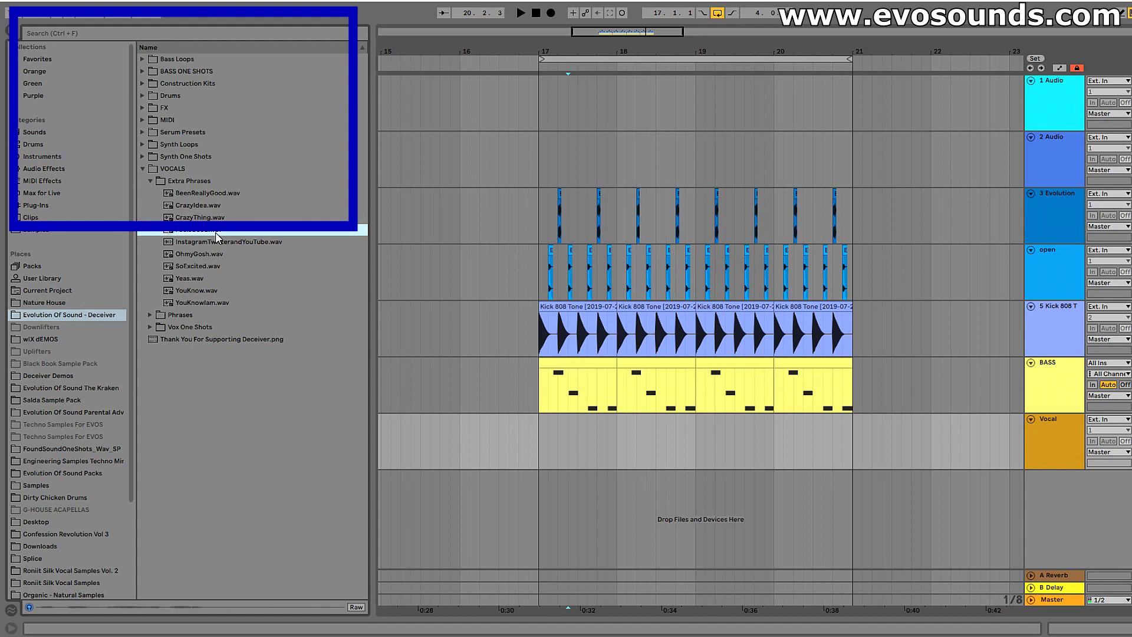
left_click_drag(215, 237, 601, 469)
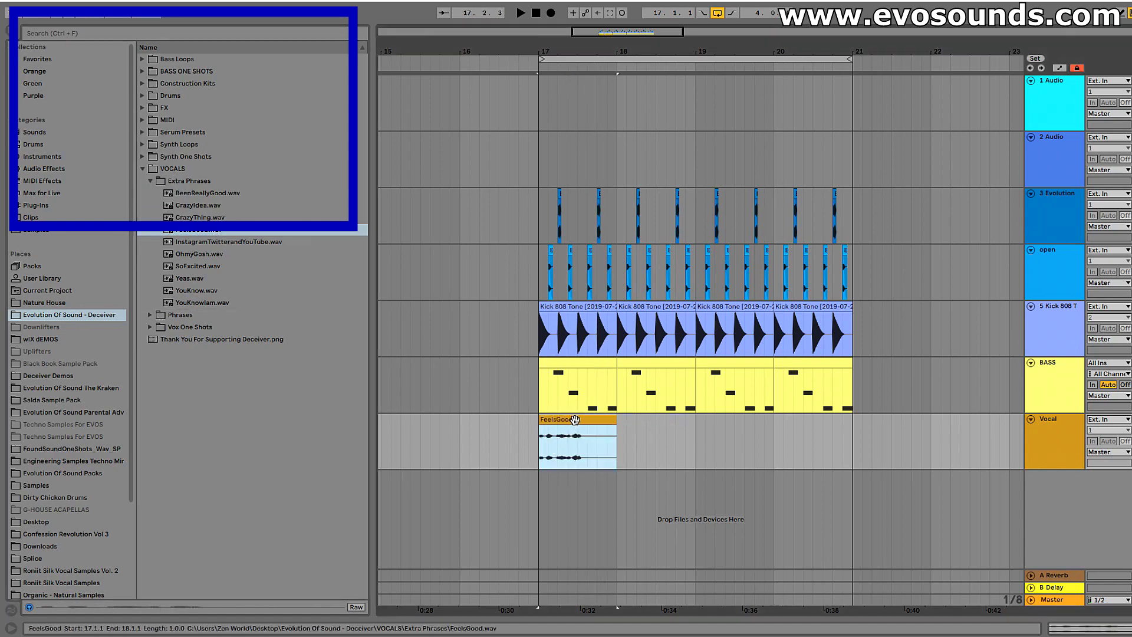
Open the FeelsGood clip, play it against the beat and consolidate it into a new clip.
double_click(540, 453)
key("space")
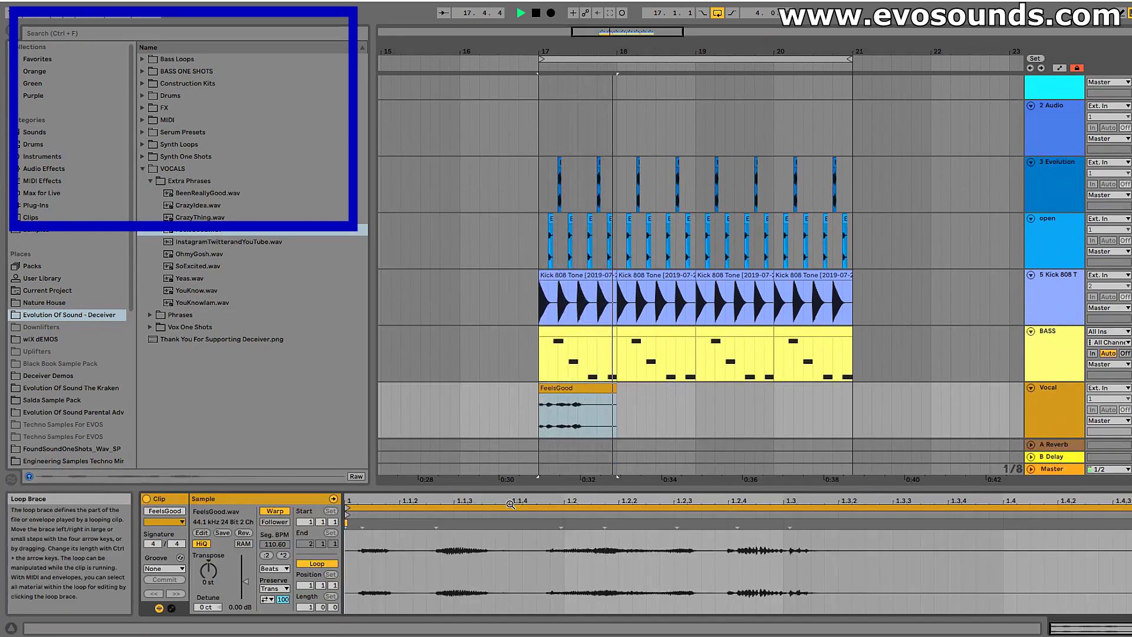
key("space")
scroll(460, 437, "down", 1)
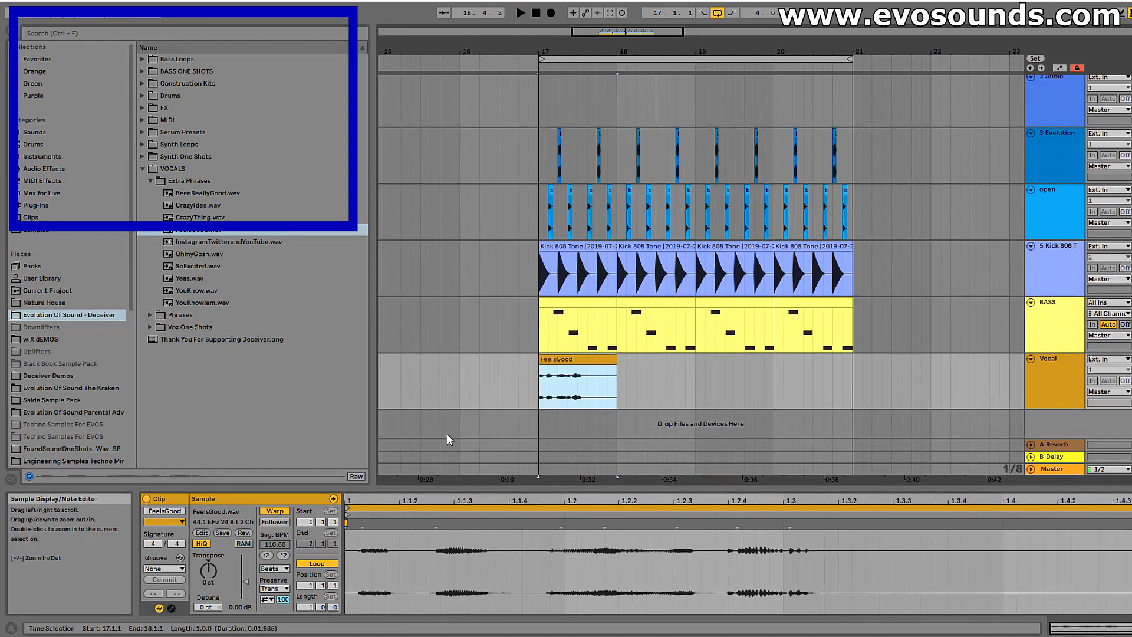
key("z")
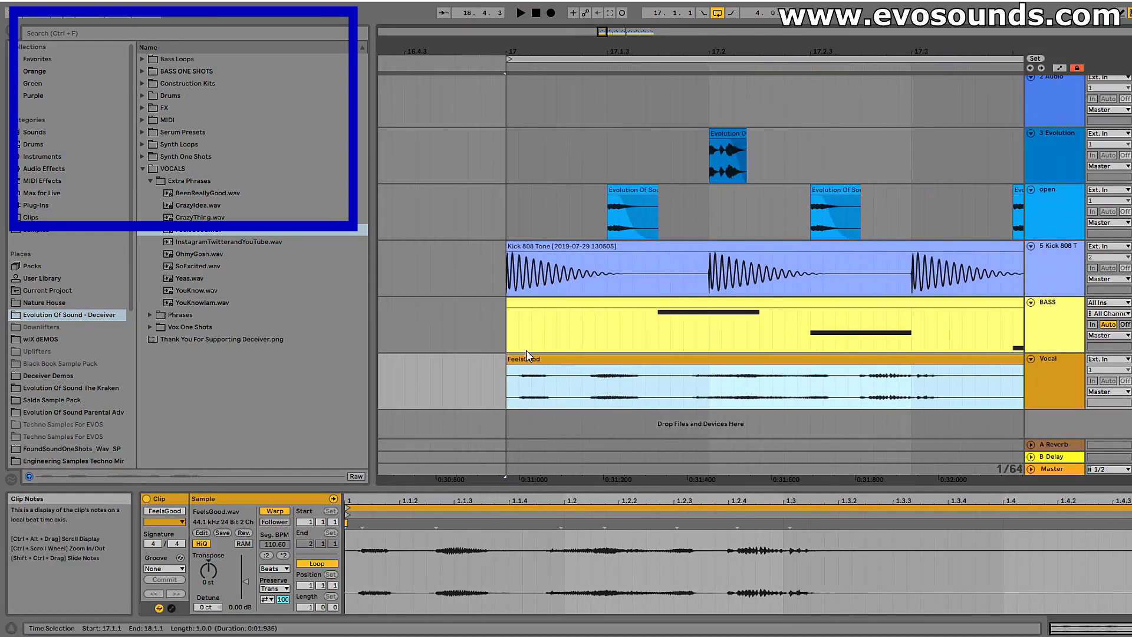
key("space")
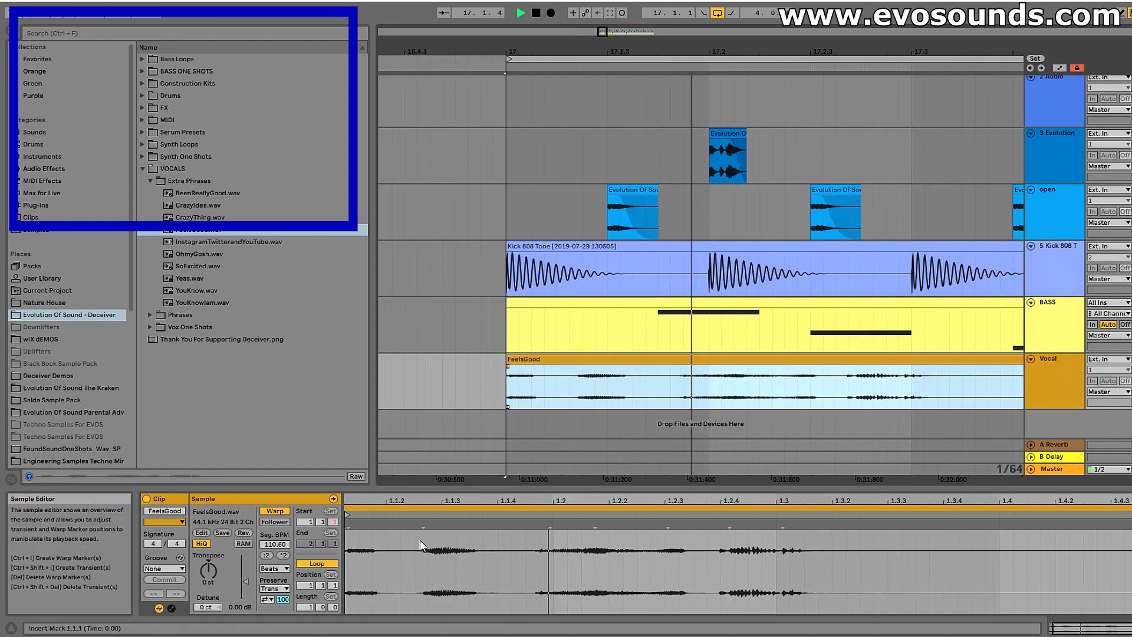
key("ctrl+j")
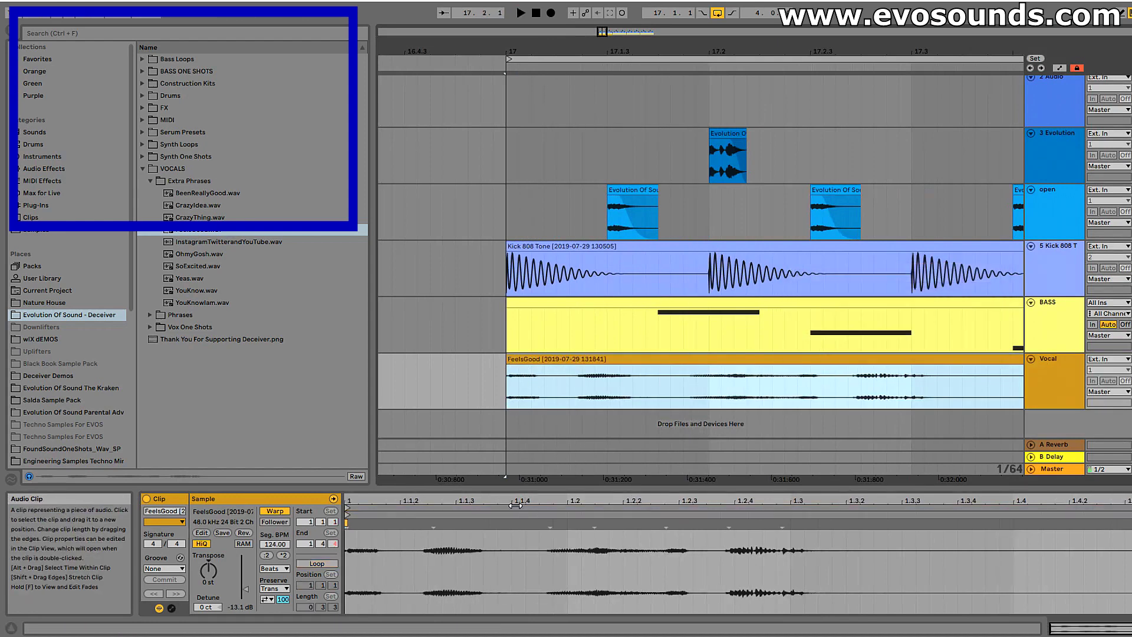
Warp the FeelsGood clip so its syllables fall on 1.1.3, 1.2, 1.2.4 and 1.3 while playing the loop.
left_click_drag(434, 525, 456, 526)
mouse_move(573, 527)
left_mouse_down()
mouse_move(533, 526)
mouse_move(574, 531)
left_mouse_up()
key("space")
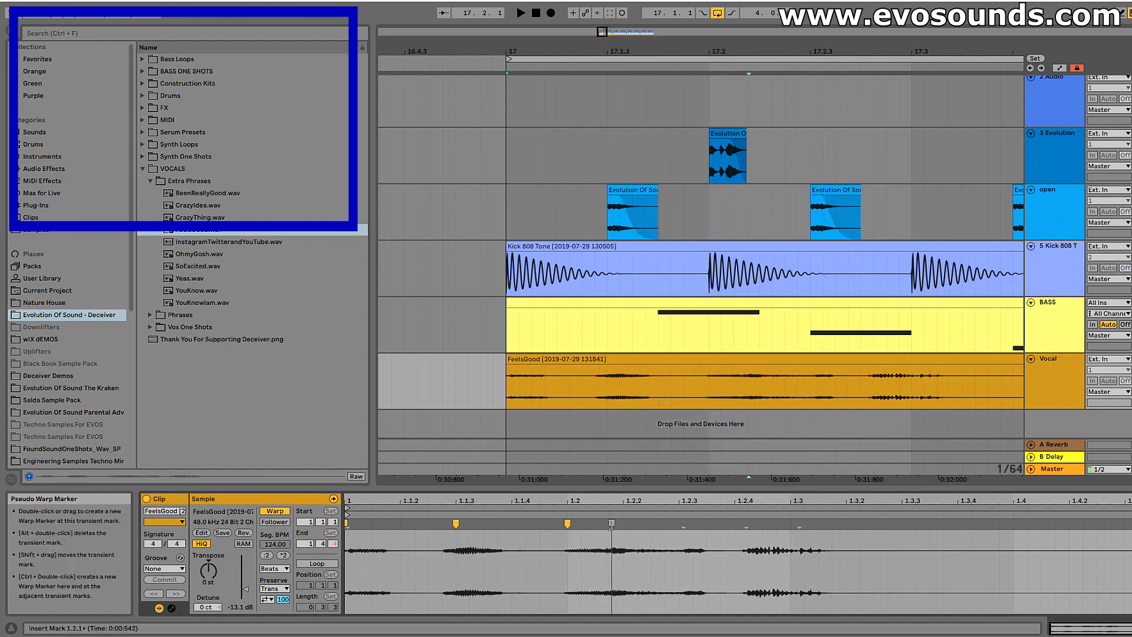
left_click_drag(713, 529, 735, 529)
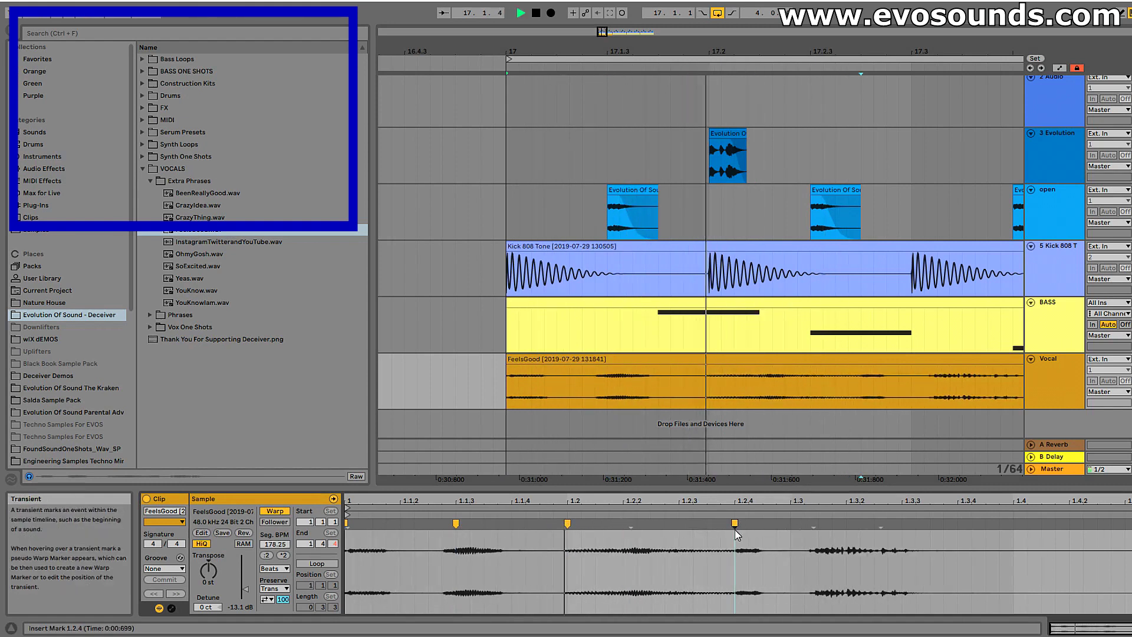
left_click_drag(811, 527, 791, 525)
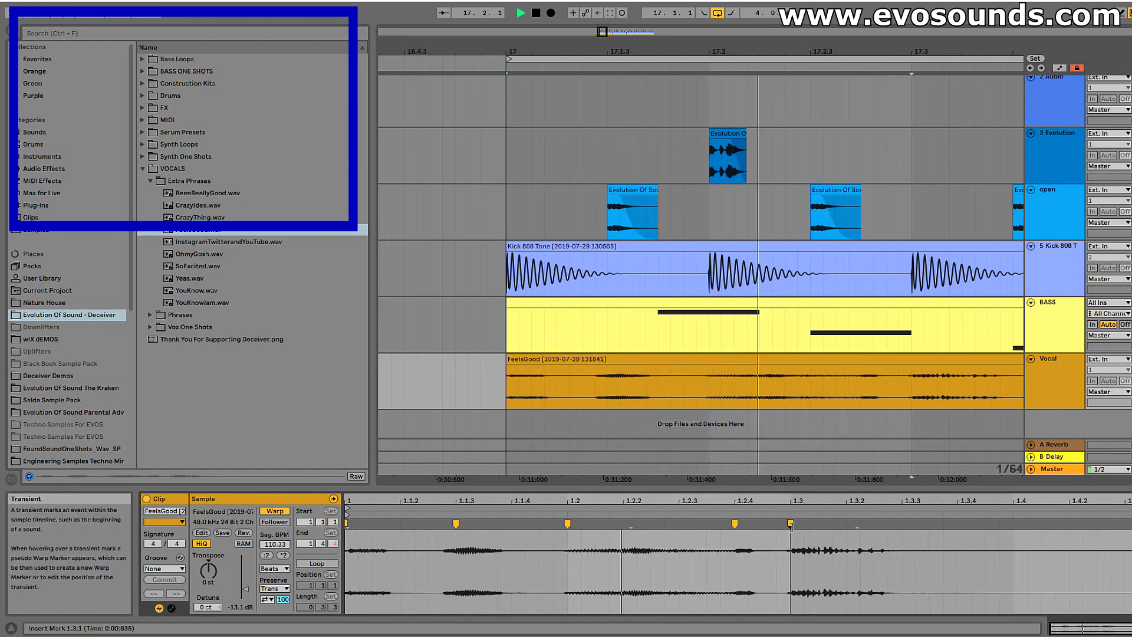
key("space")
Set the FeelsGood clip's warp mode to Complex Pro with Formants at 14.84.
left_click(273, 568)
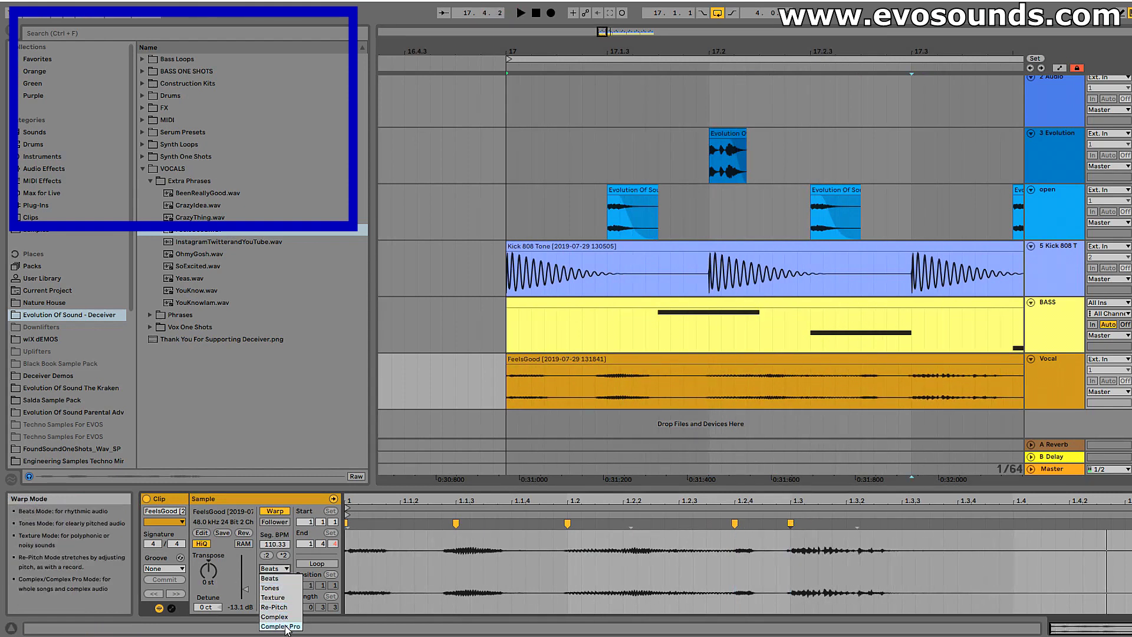
left_click(281, 626)
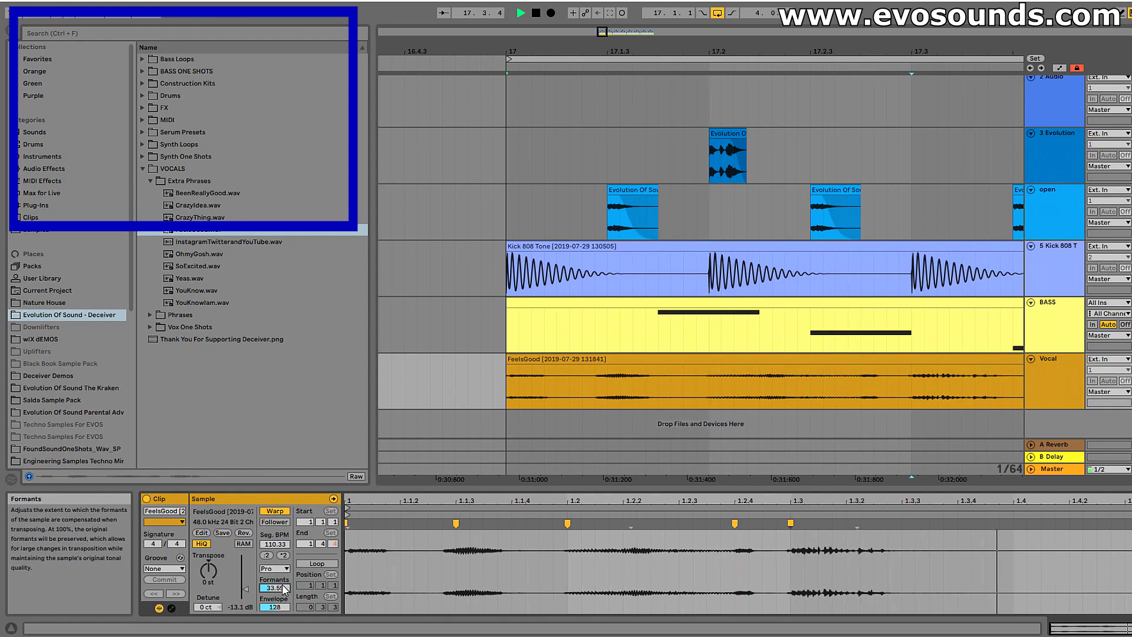
left_click_drag(275, 588, 275, 598)
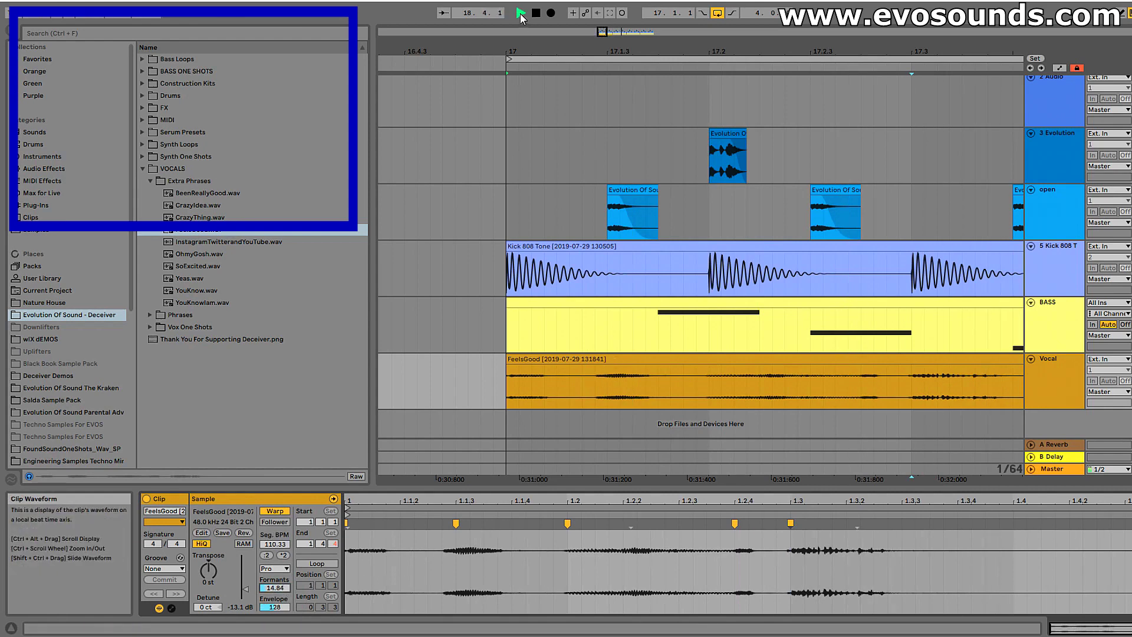
Move the last two warp markers of the FeelsGood clip to 1.2.3 and 1.2.4, and play the result.
left_click_drag(602, 34, 654, 35)
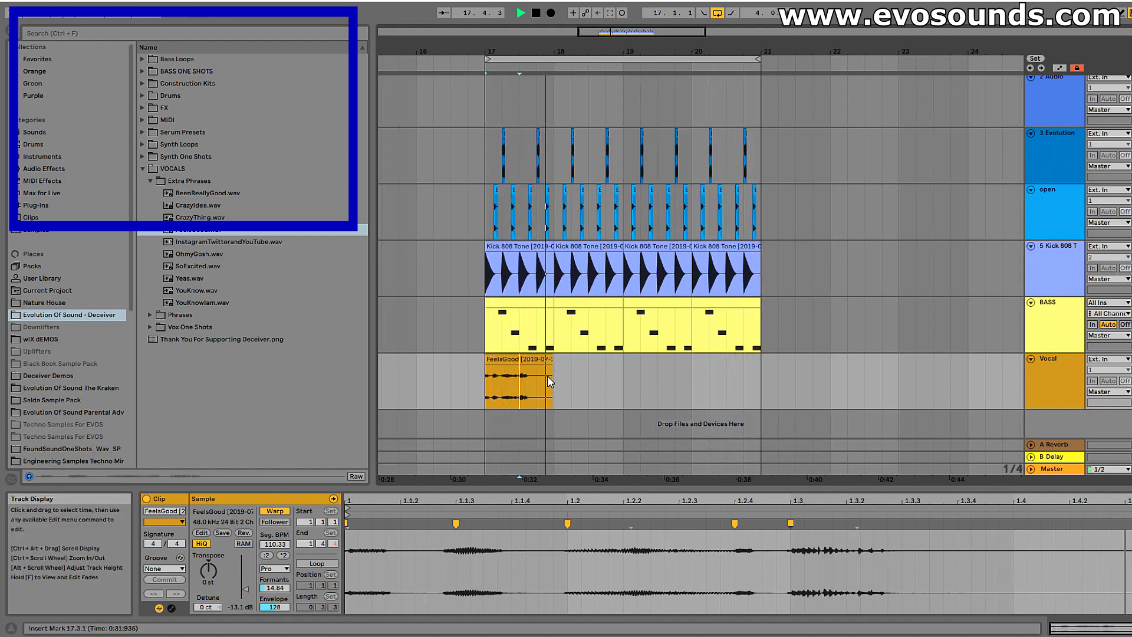
left_click(734, 524)
key("space")
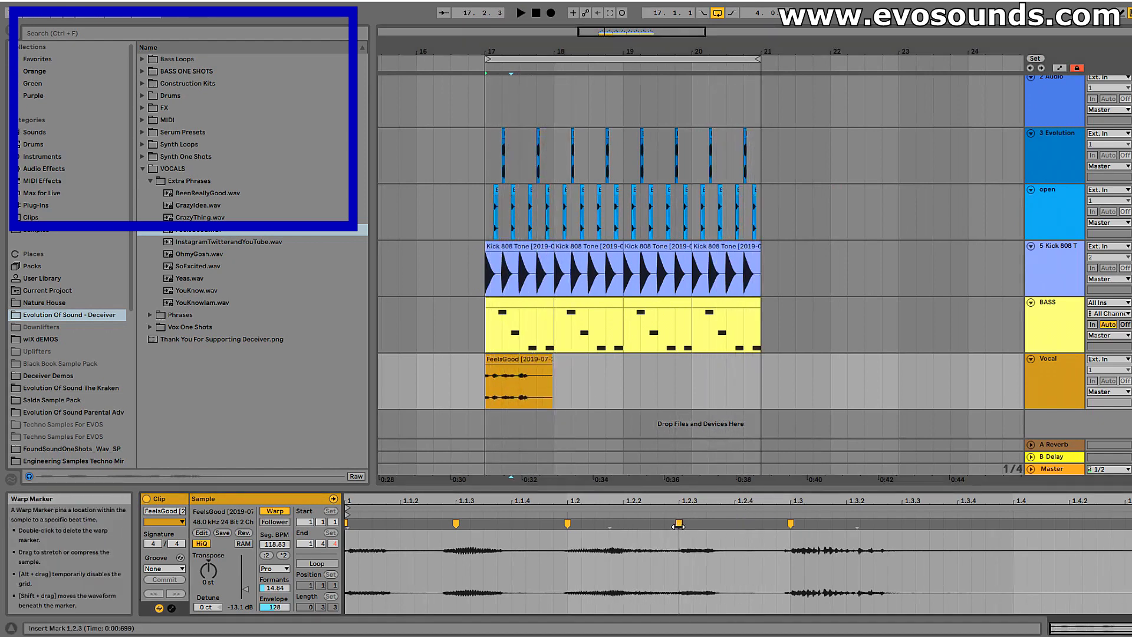
left_click_drag(791, 523, 734, 523)
key("space")
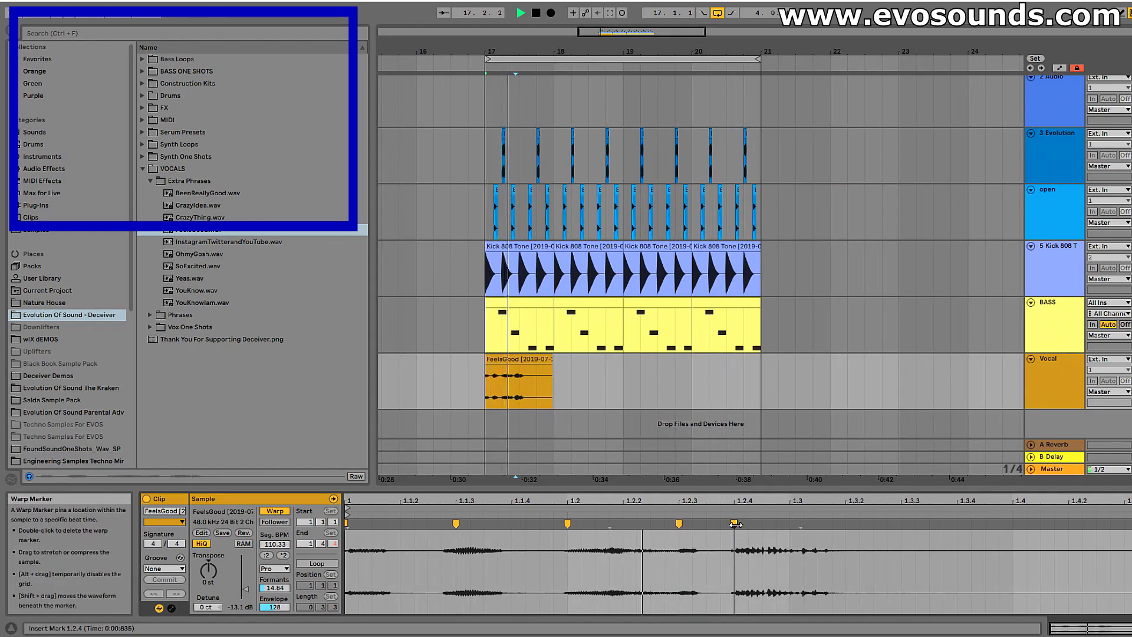
Stop playback, find EQ Eight among the audio effects and add it to the Vocal track.
left_click(887, 392)
left_click(1058, 386)
key("space")
left_click(49, 158)
left_click(48, 168)
left_click(69, 33)
type("e")
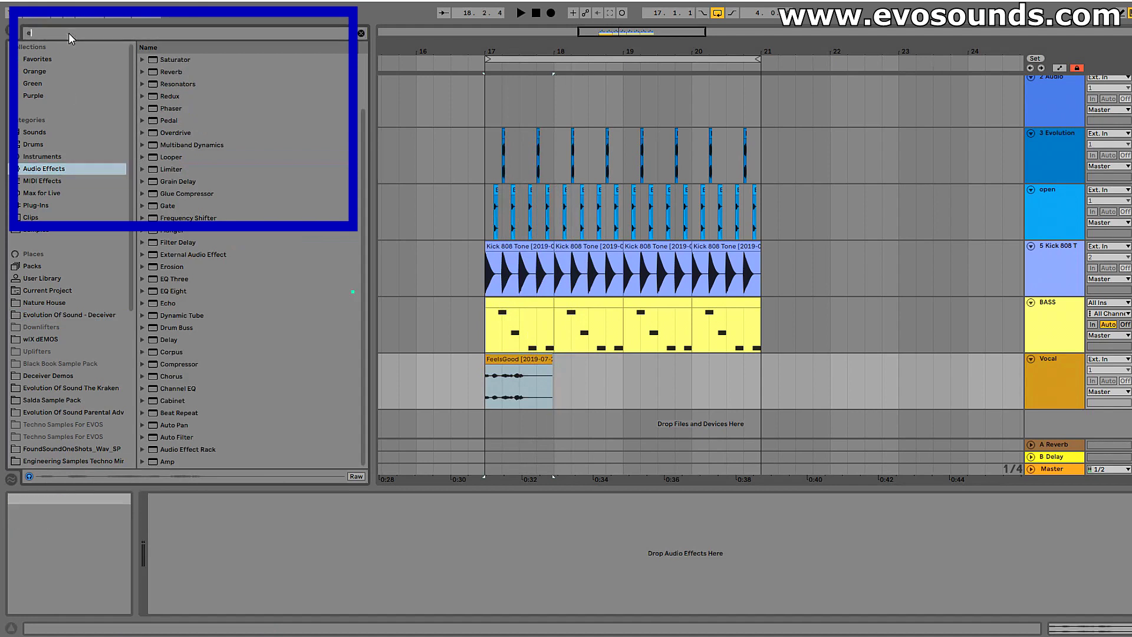
type("q")
left_click_drag(177, 83, 1063, 386)
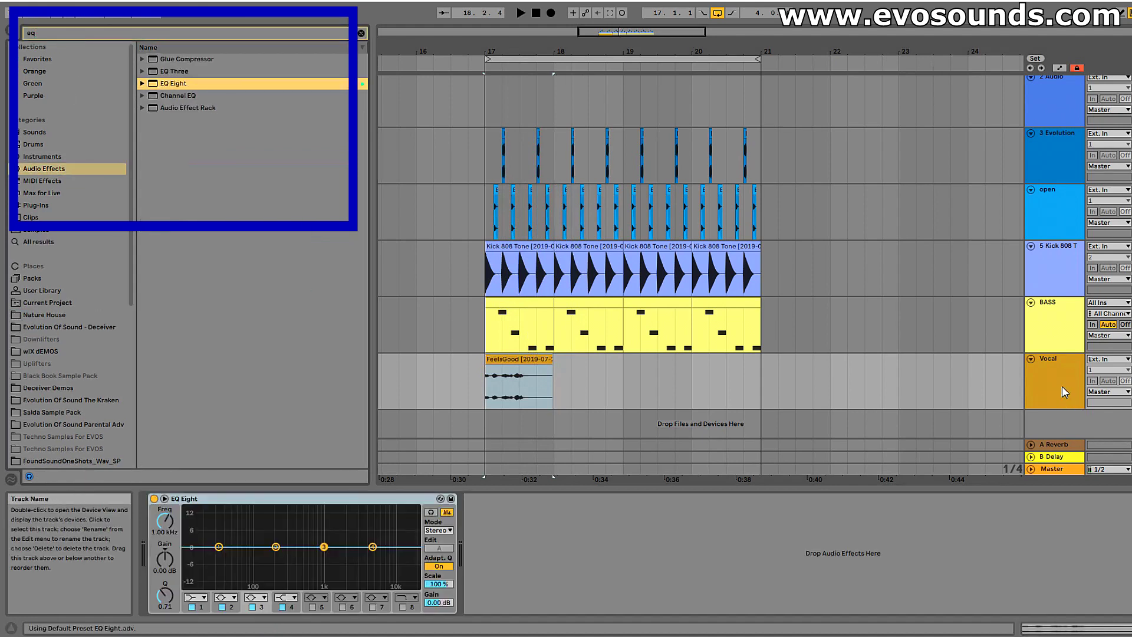
Make EQ Eight band 2 a low cut at about 417 Hz and boost bands 3 and 4 by about 6 dB.
left_click(281, 574)
left_click(225, 597)
left_click(227, 522)
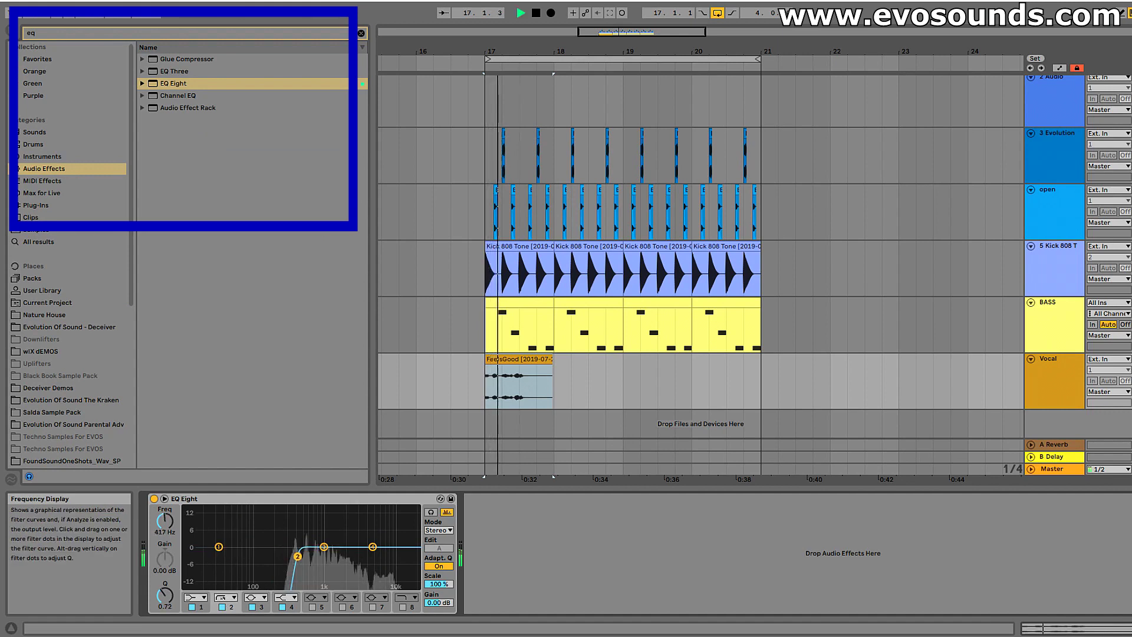
left_click_drag(324, 547, 378, 537)
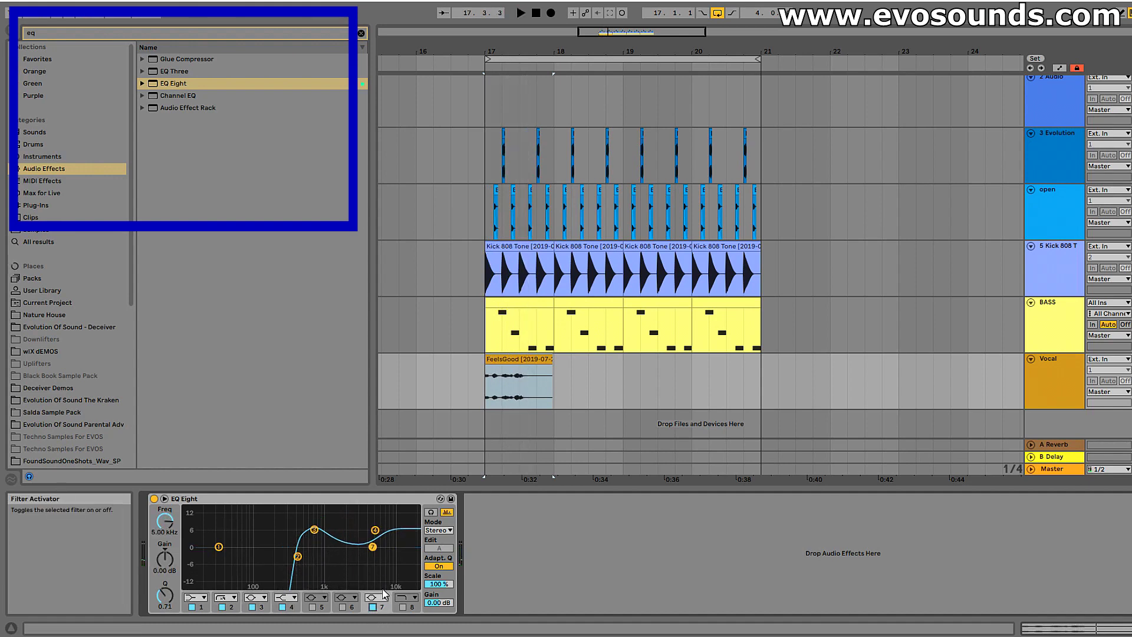
Dip the vocal's upper mids by about 6 dB with band 7 and set the band 2 low cut to 400 Hz with Q 0.33.
key("space")
left_click_drag(373, 546, 357, 573)
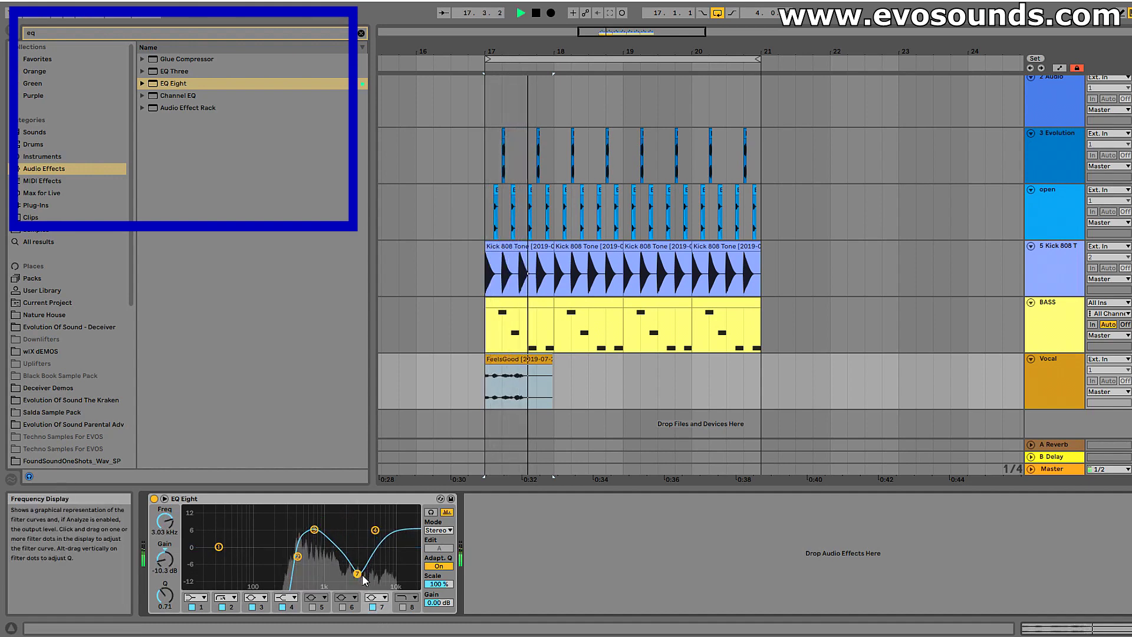
key("space")
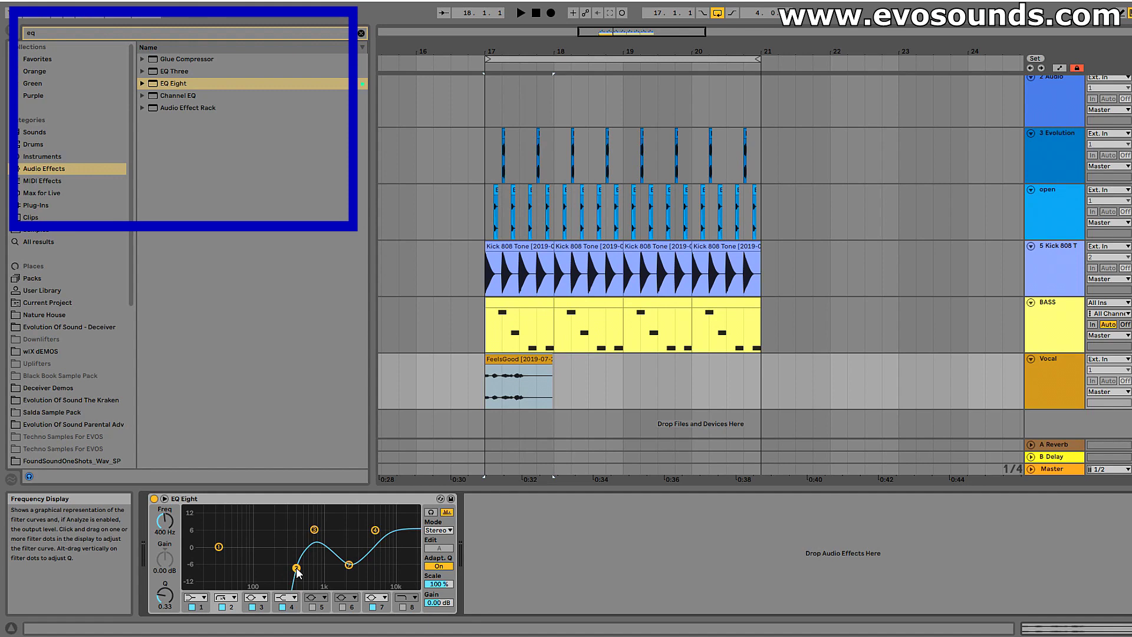
Play the loop and duplicate the two-bar Vocal section of bars 17 and 18 to bars 19 and 20.
key("space")
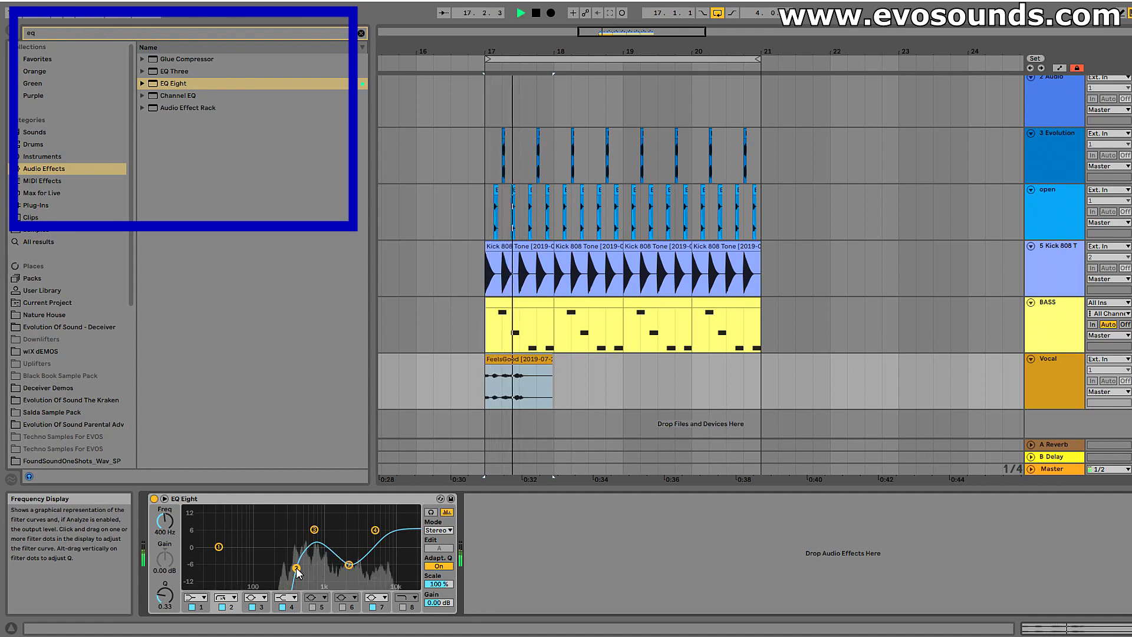
left_click(611, 380, "shift")
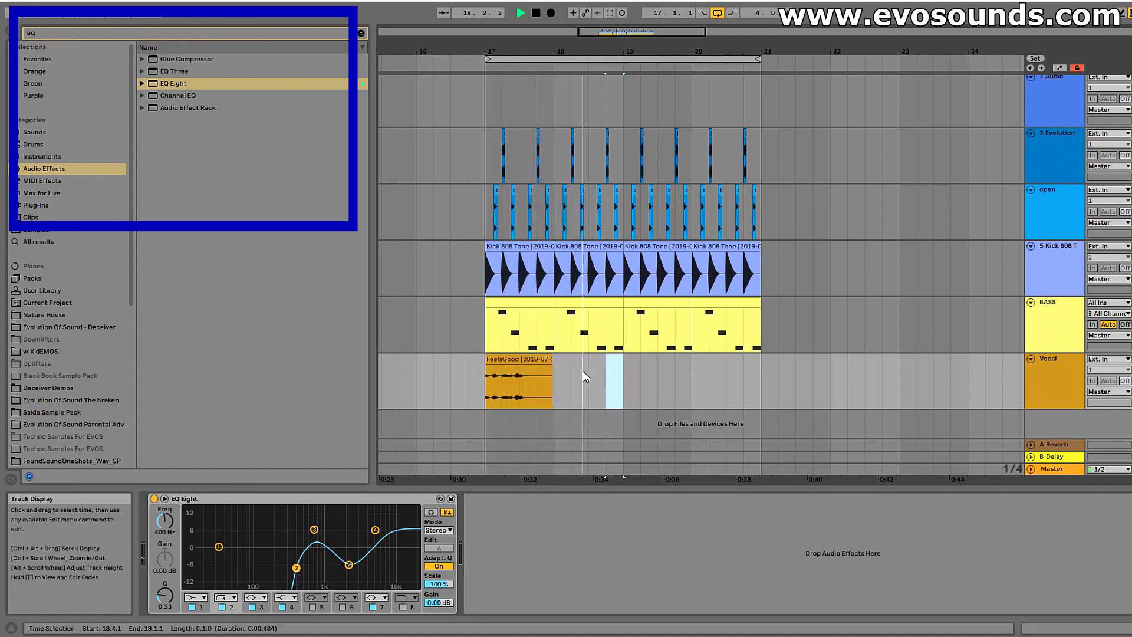
key("ctrl+d")
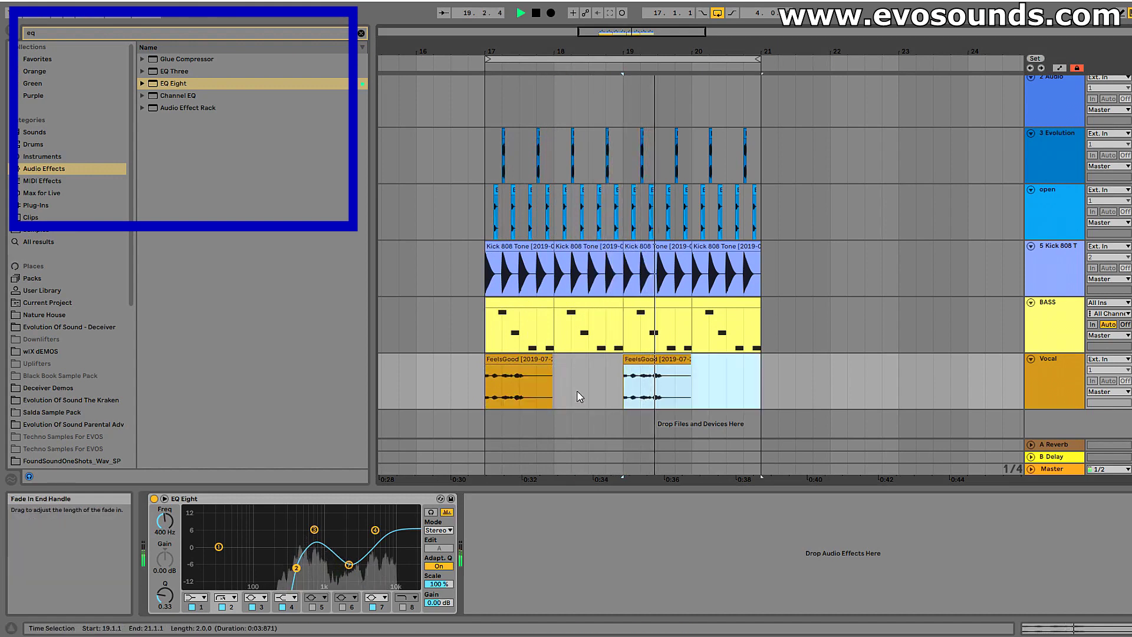
Add a new audio track below the Vocal track, rename it synth 1 and stop playback.
left_click(1033, 374)
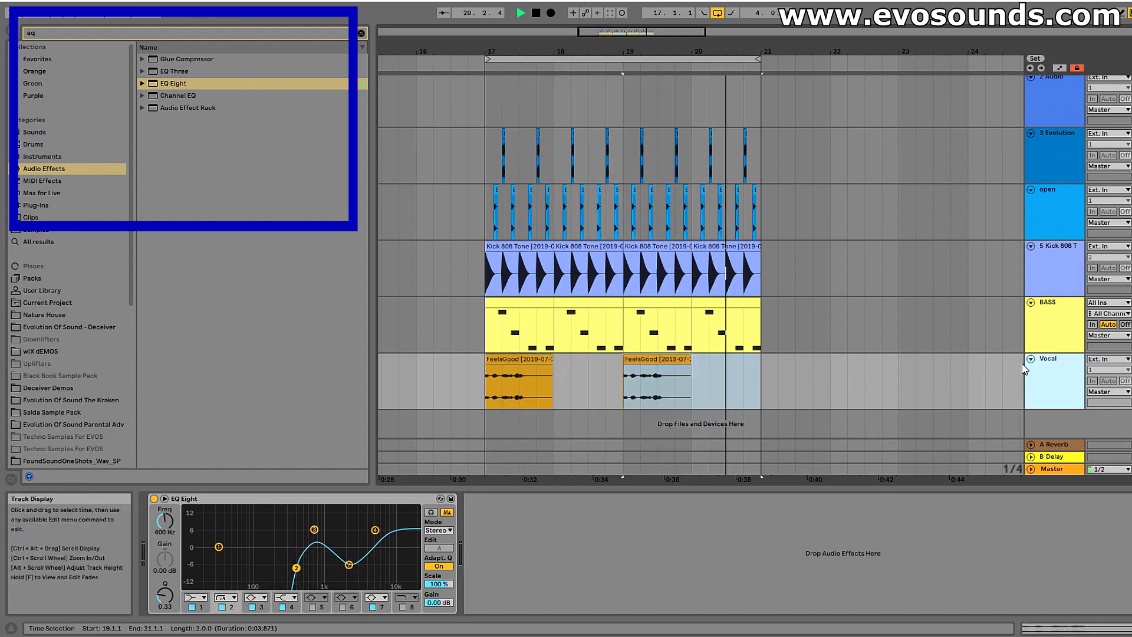
key("ctrl+t")
key("ctrl+r")
type("V")
key("BackSpace")
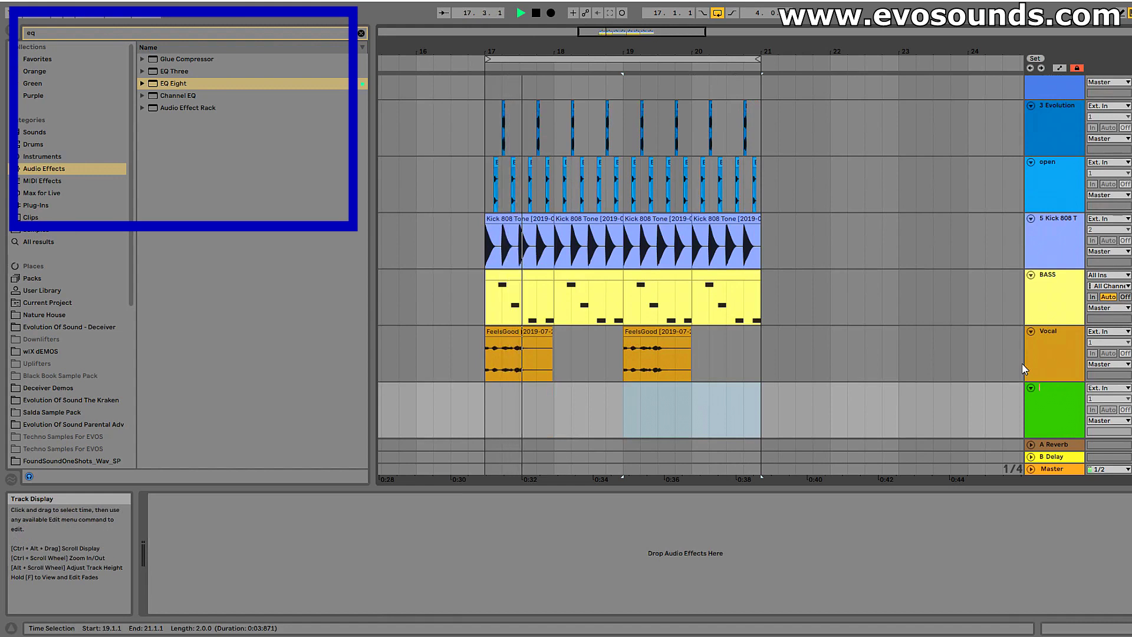
type("synth 1")
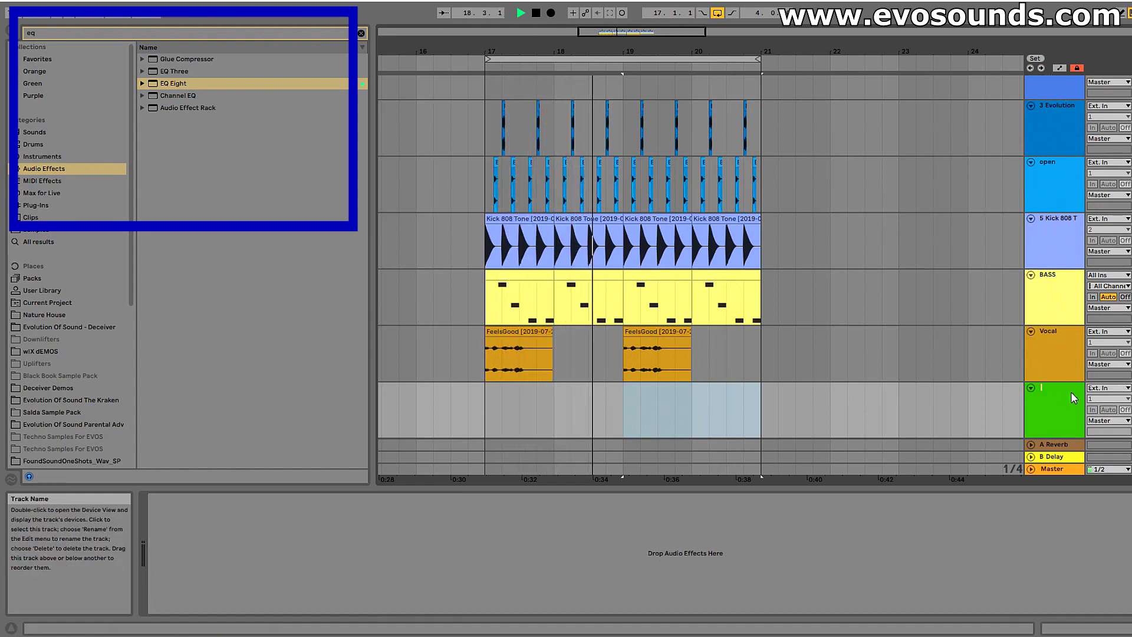
key("Return")
key("space")
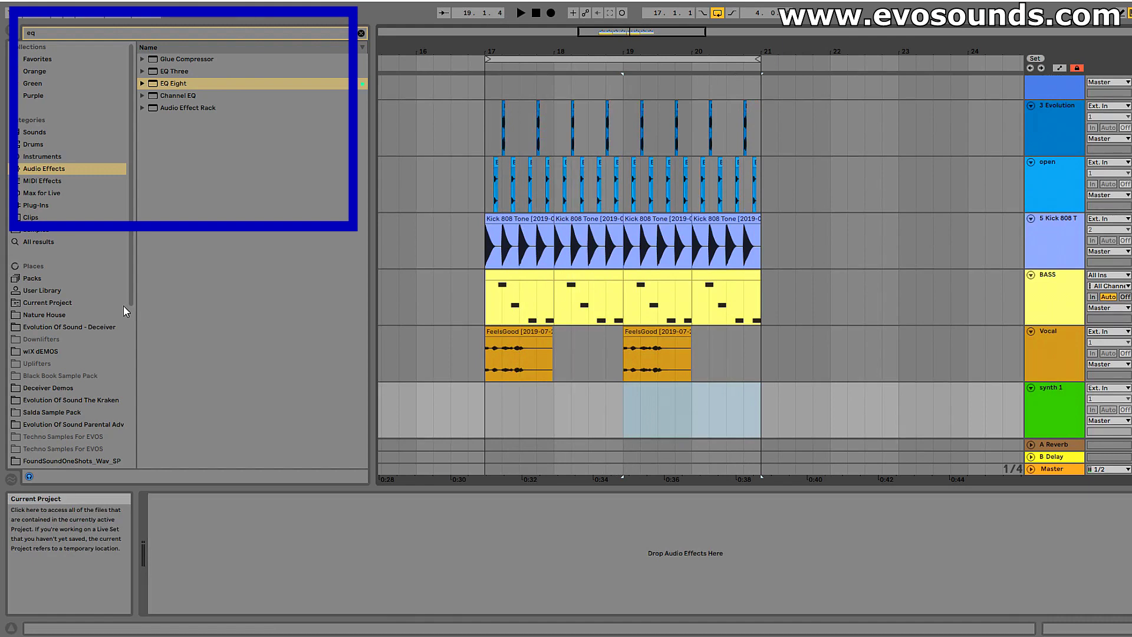
Clear the browser search and open the Synth Loops folder of the Evolution Of Sound - Deceiver pack.
left_click(67, 327)
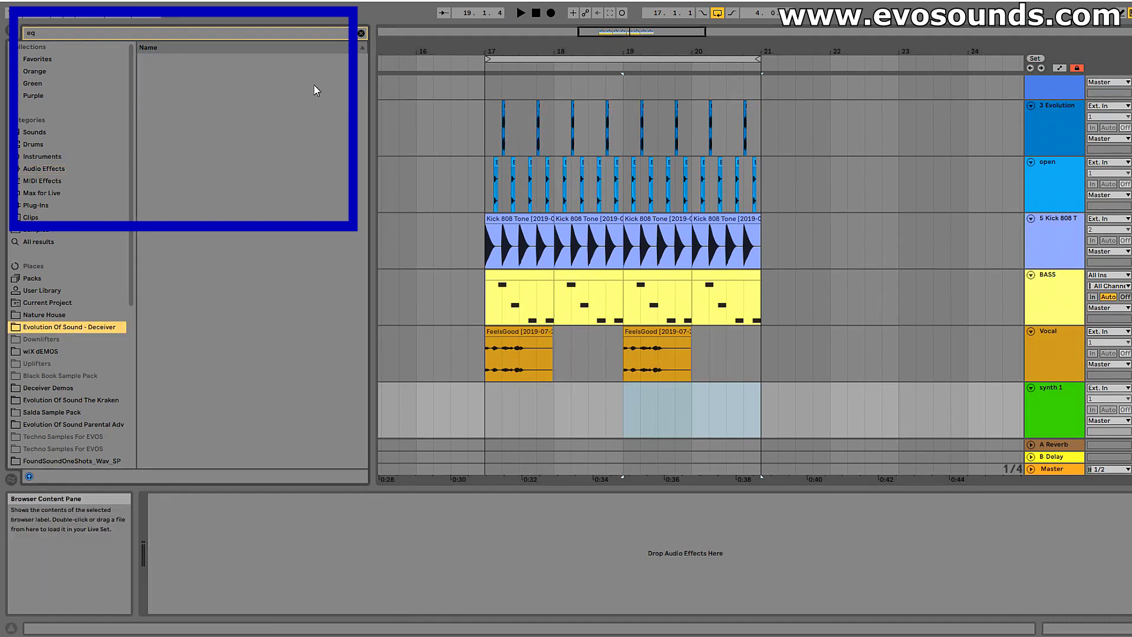
left_click(362, 35)
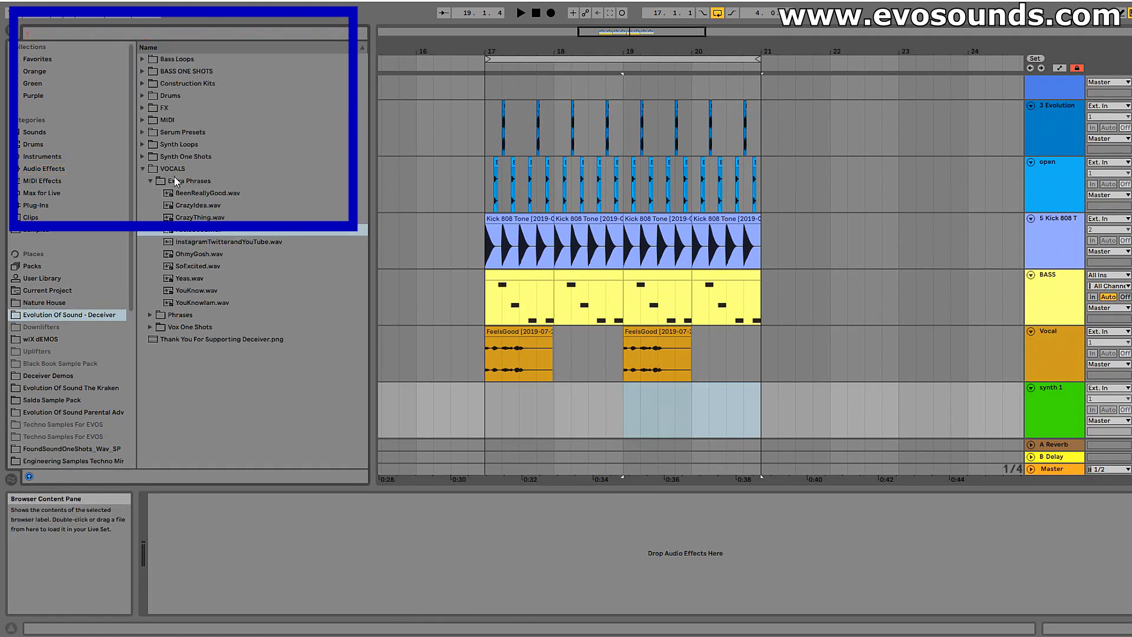
left_click(148, 171)
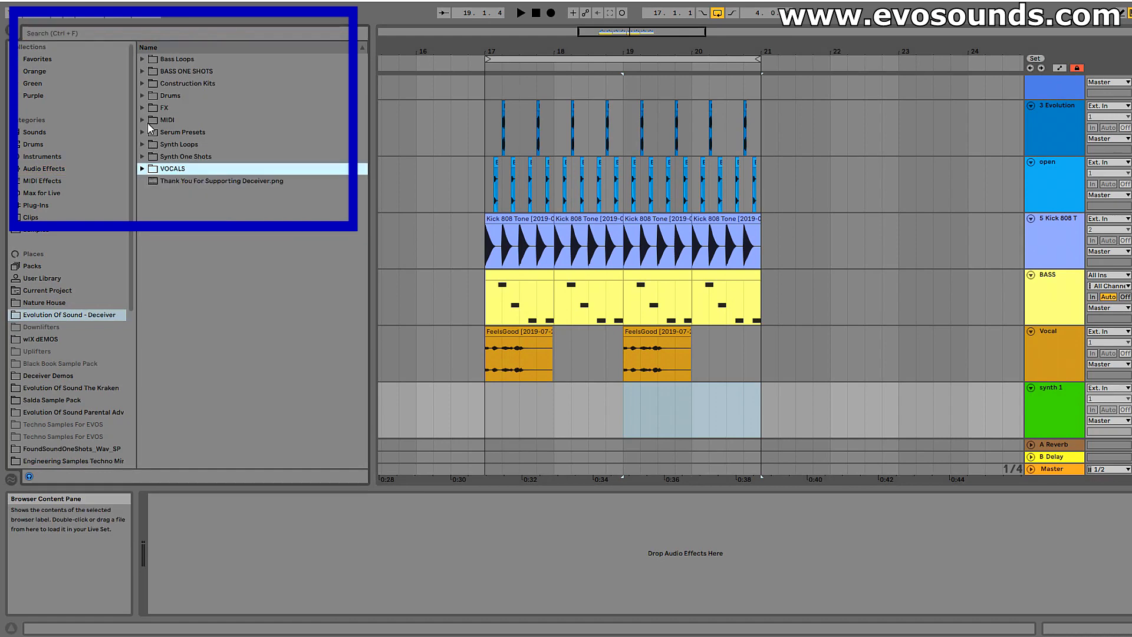
left_click(144, 144)
scroll(236, 197, "down", 3)
Audition Synth Loops 13 and 14, and place Synth Loop 14 GMin 125BPM on the synth 1 track at bar 17.
left_click(256, 202)
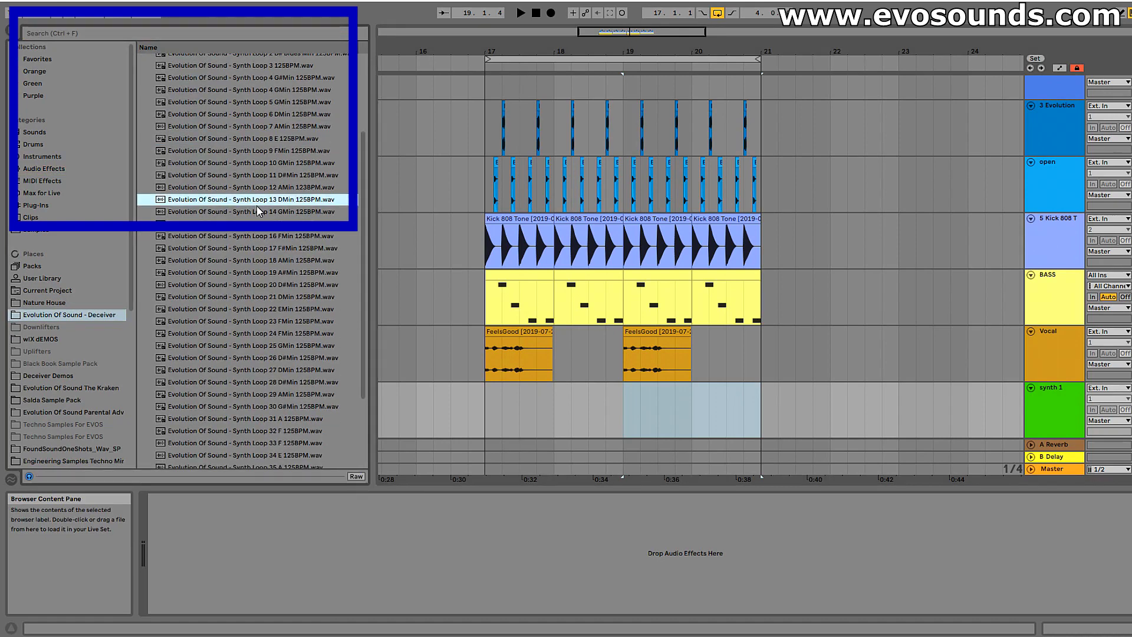
left_click(327, 212)
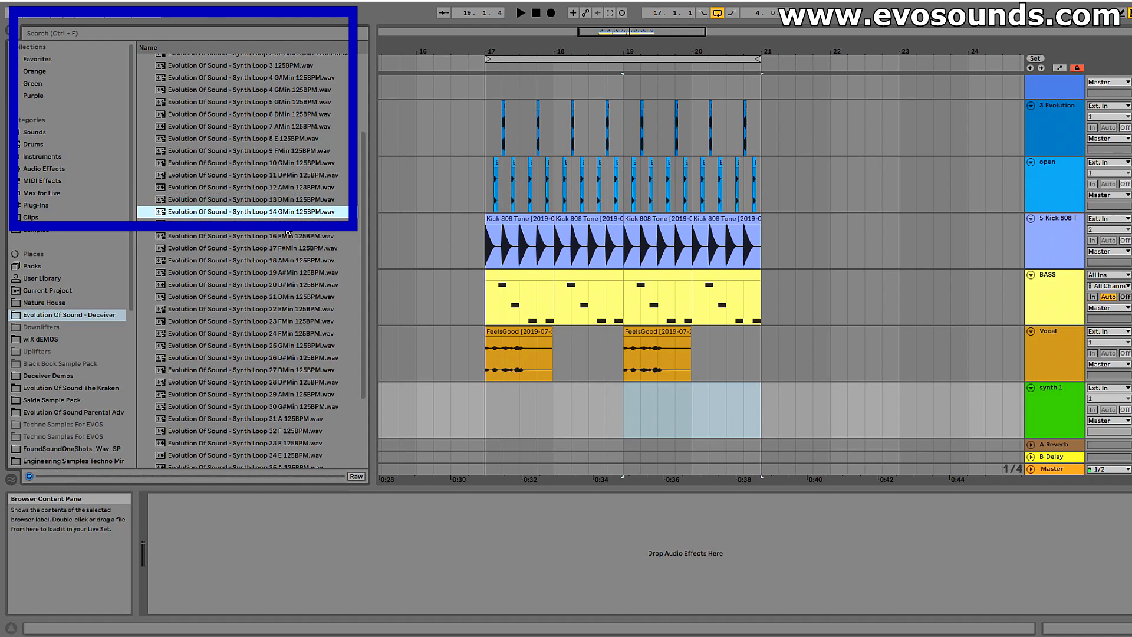
left_click_drag(294, 216, 486, 389)
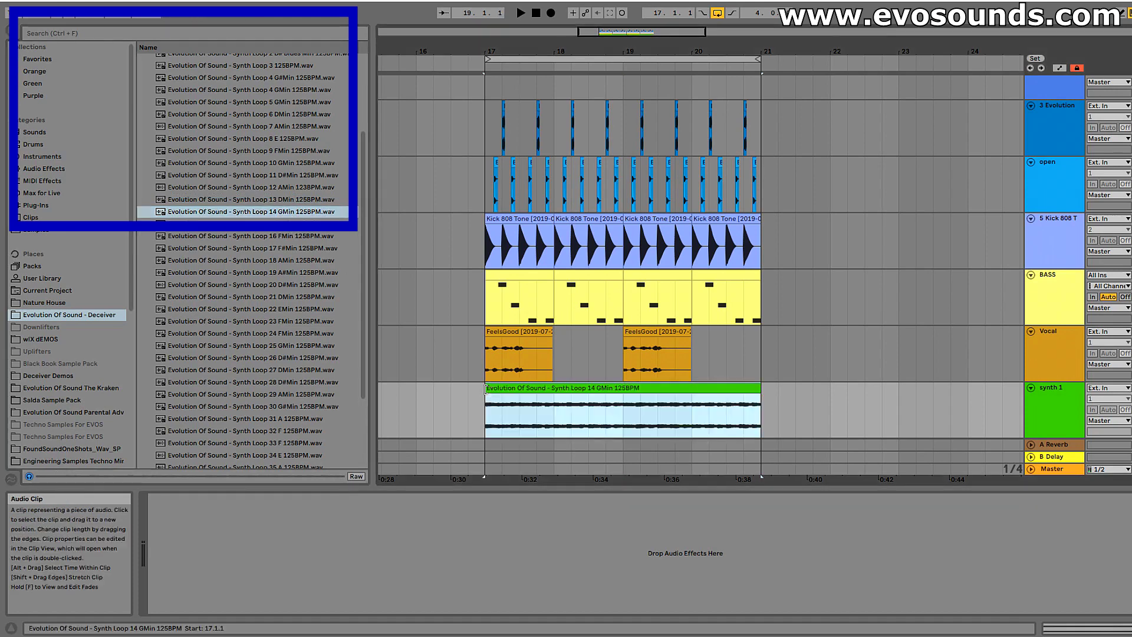
Set the synth 1 track volume to about -11 dB and play the loop with the rest of the beat.
left_click(1131, 399)
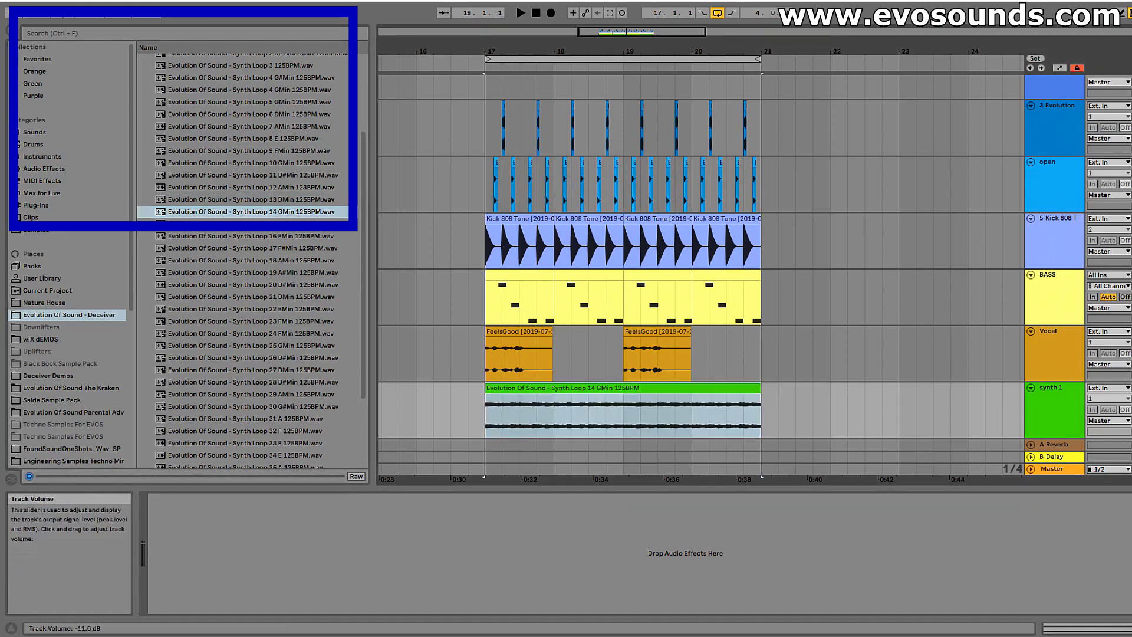
key("space")
left_click(612, 388)
double_click(612, 387)
scroll(612, 387, "down", 1)
left_click(1055, 362)
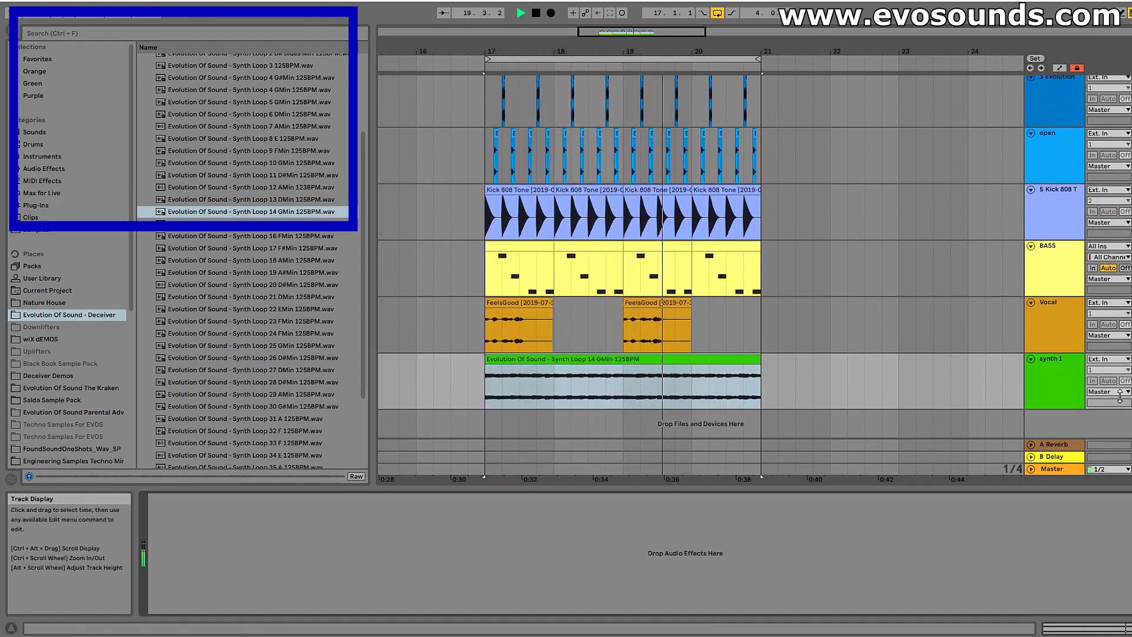
key("space")
In the synth loop clip's Beats warp settings, turn off transient looping and set the transient envelope to 25, auditioning the clip.
double_click(499, 359)
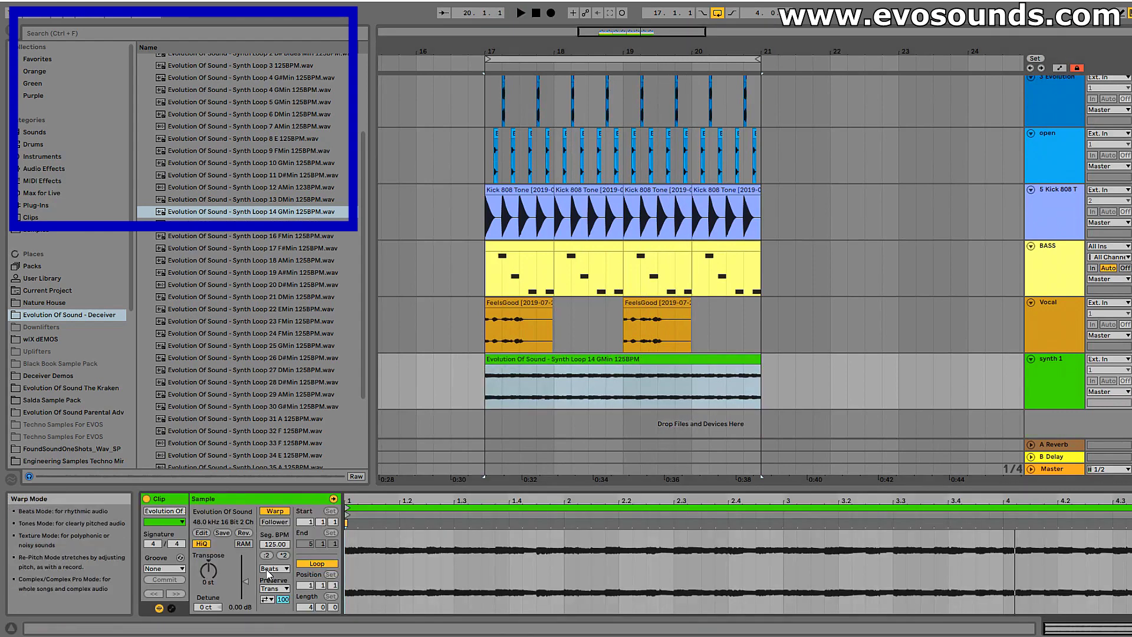
left_click(267, 599)
left_click(271, 616)
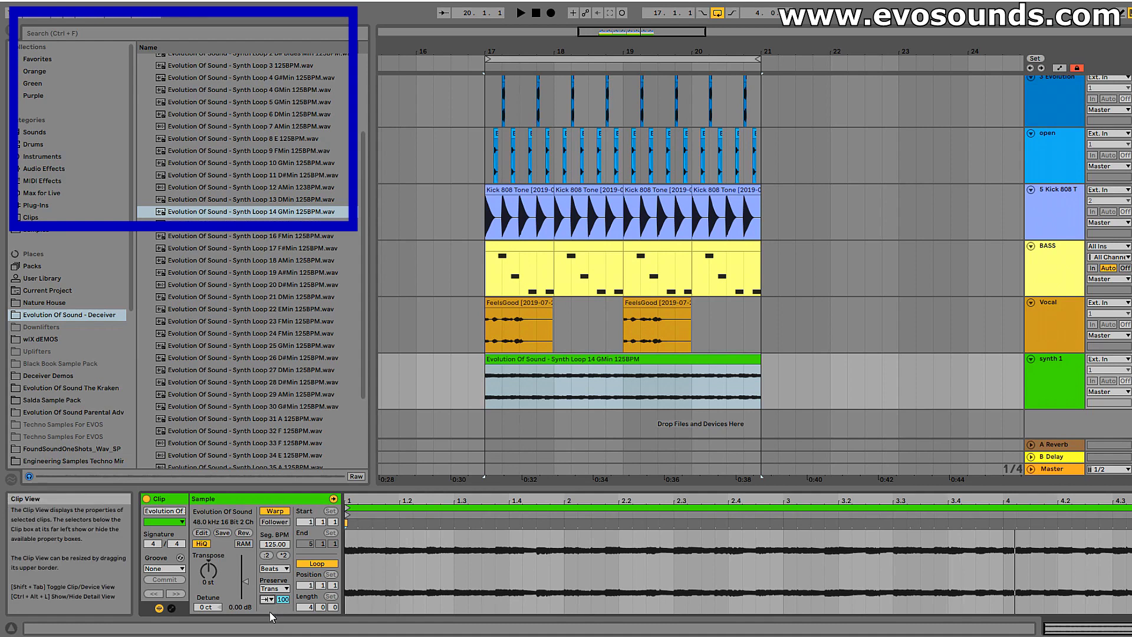
left_click_drag(283, 599, 283, 600)
key("space")
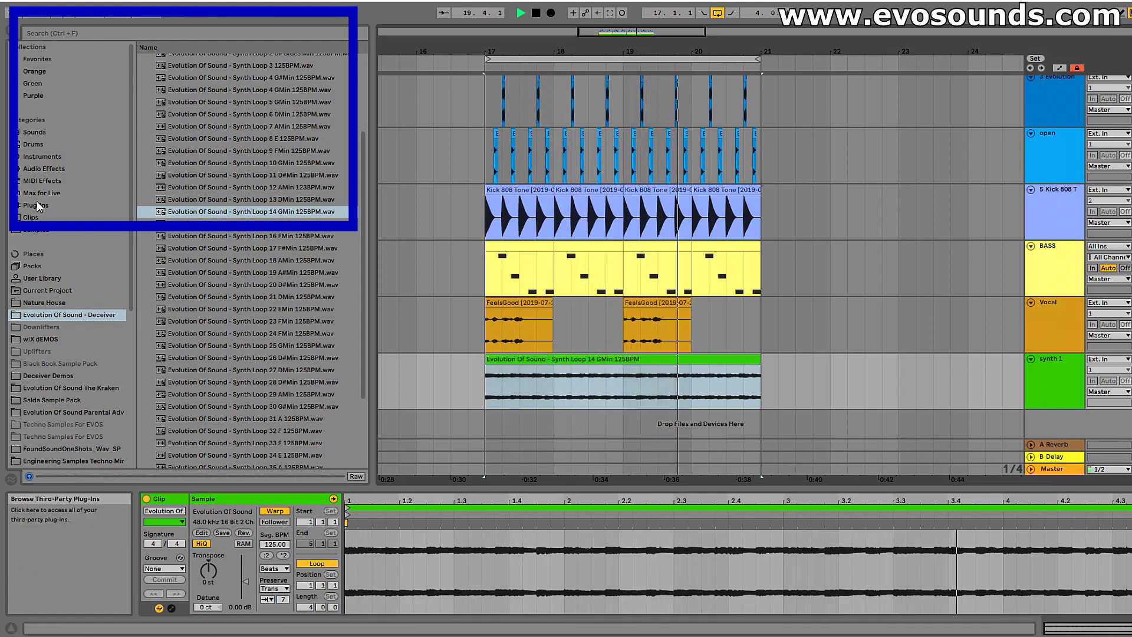
left_click(518, 362)
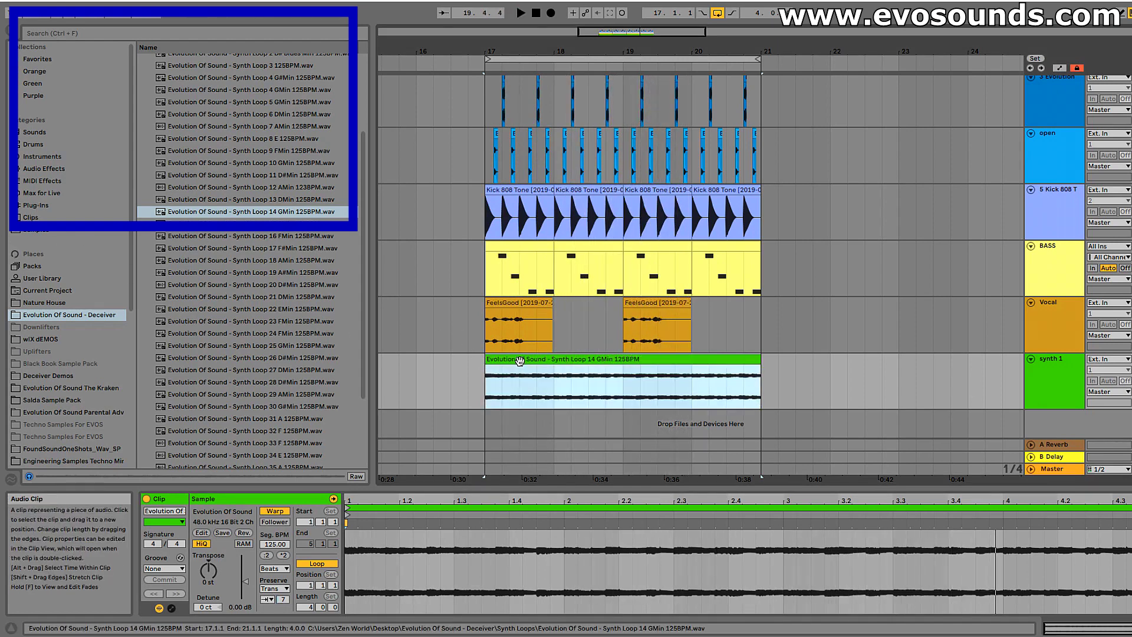
key("space")
mouse_move(283, 599)
left_mouse_down()
mouse_move(283, 584)
mouse_move(283, 596)
left_mouse_up()
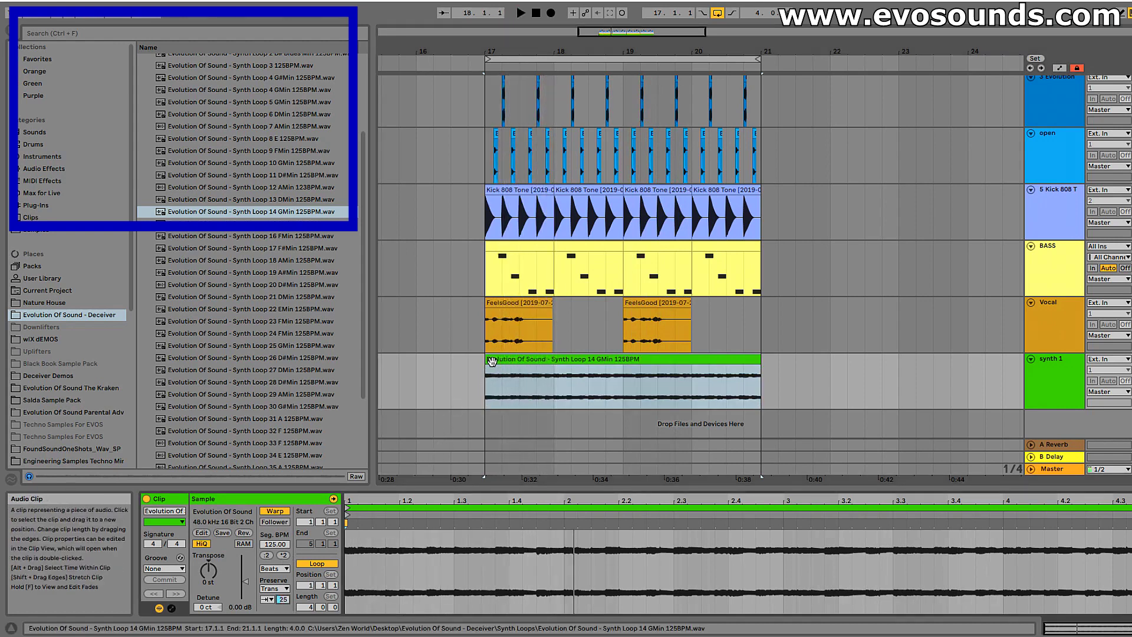
Play the synth clip, trim it to one beat from 17.4.1 to 18.1.1, and listen to the result.
left_click(491, 361)
key("space")
left_click_drag(492, 361, 538, 361)
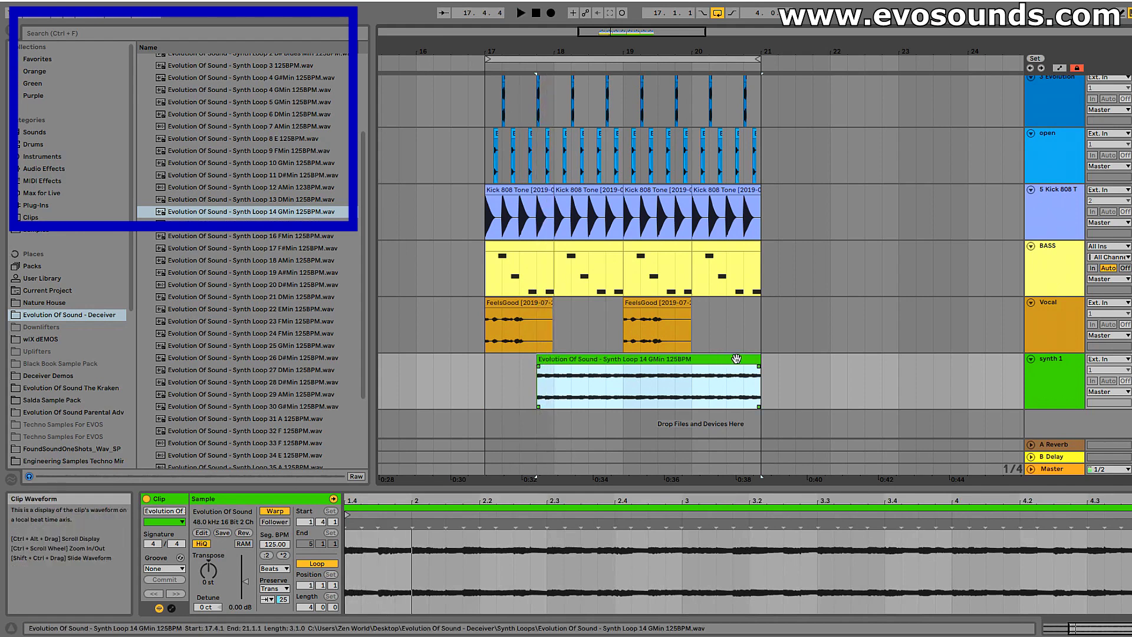
left_click_drag(759, 361, 547, 380)
key("space")
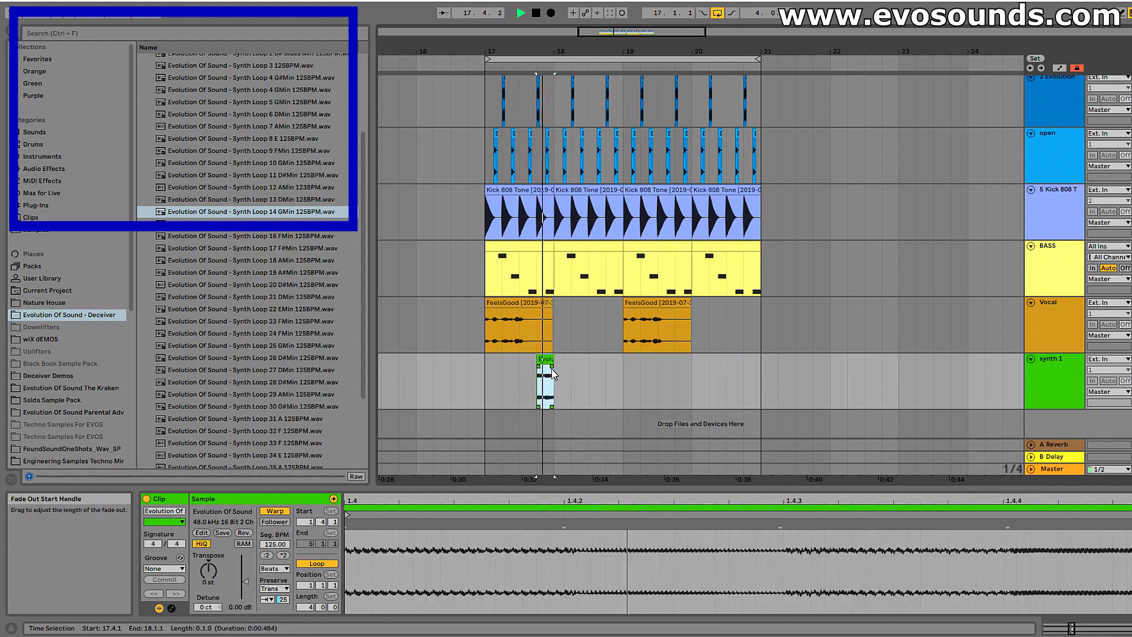
key("space")
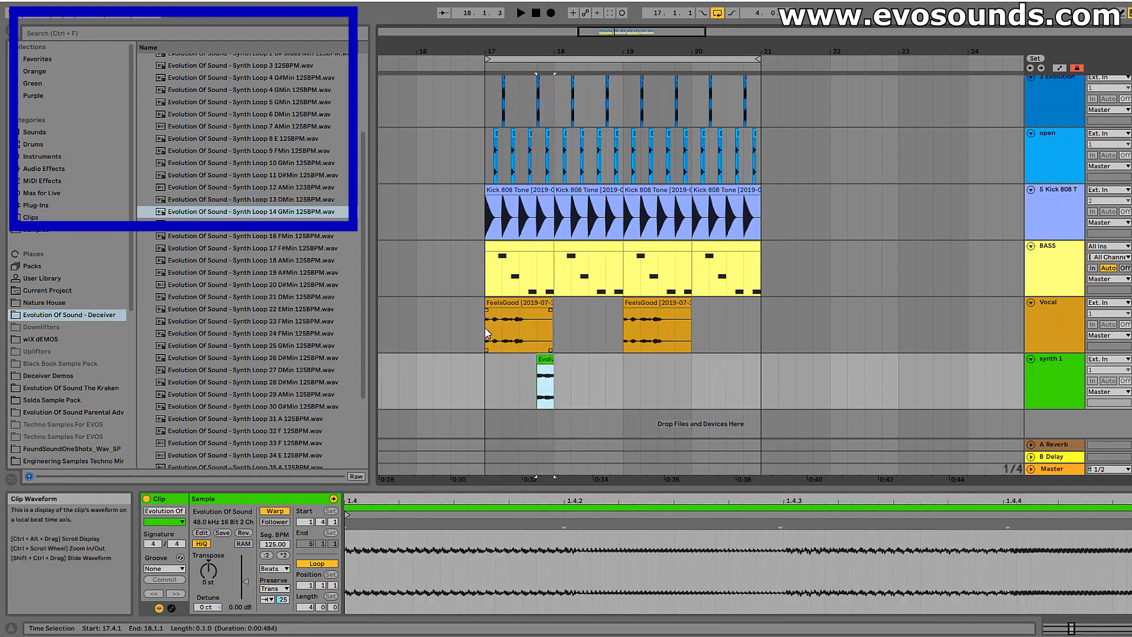
Play from bar 17, and use the next bar of the synth loop for a second one-beat clip from 18.4.1 to 19.1.1.
left_click(483, 327)
key("space")
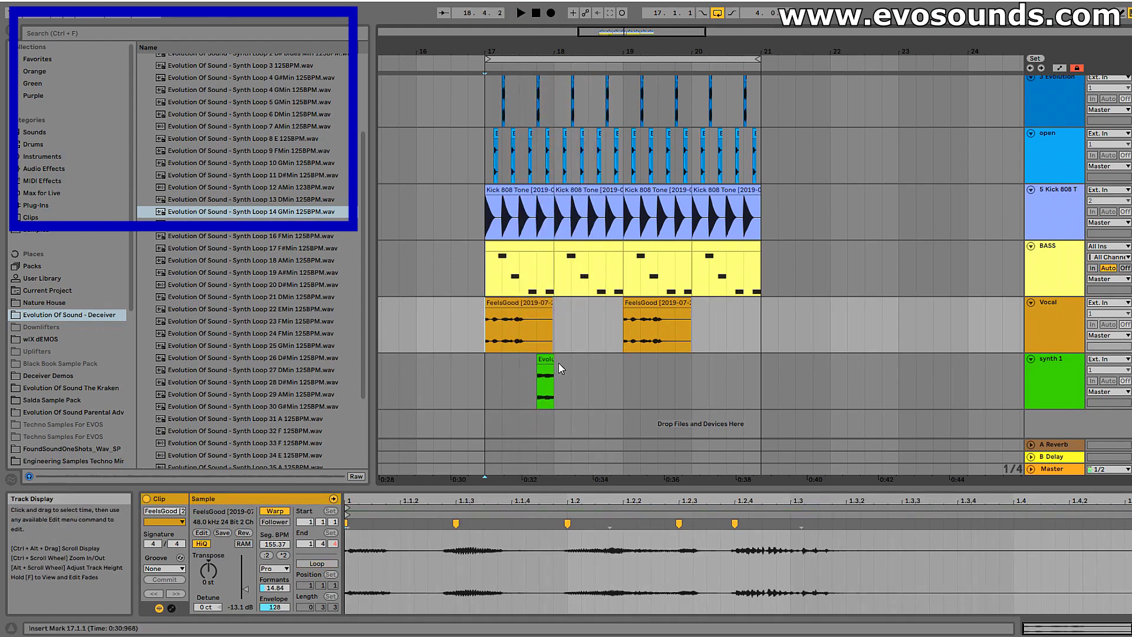
mouse_move(554, 361)
left_mouse_down()
mouse_move(623, 362)
mouse_move(553, 363)
left_mouse_up()
key("Delete")
key("space")
left_click(616, 361)
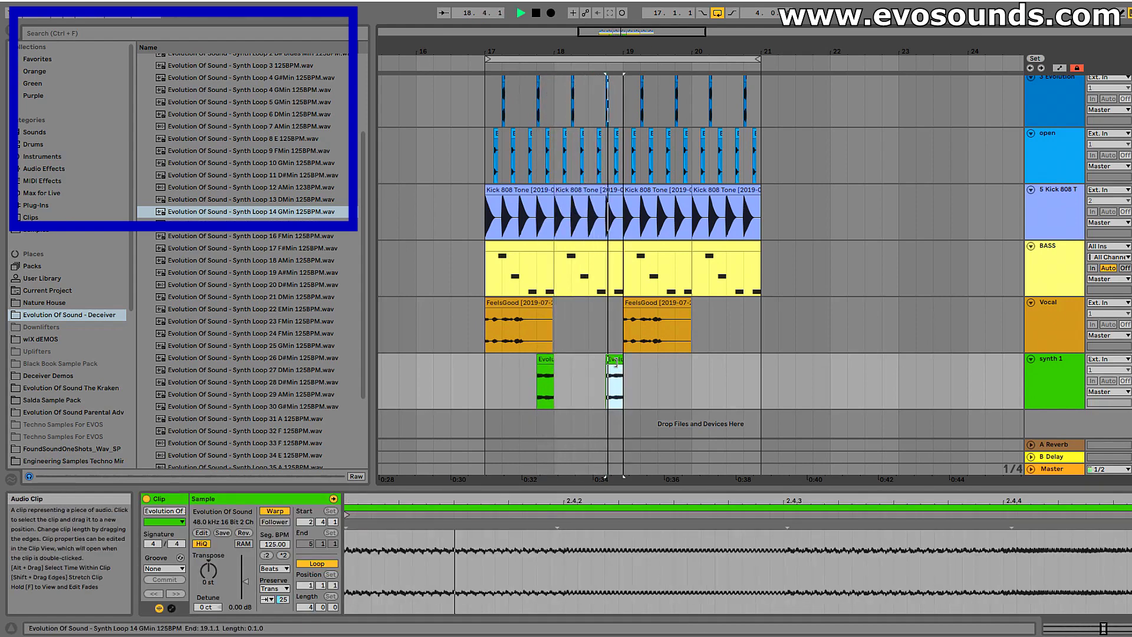
key("space")
Consolidate the first synth clip at 17.4.1 and set its warp mode to Texture.
left_click_drag(517, 52, 517, 85)
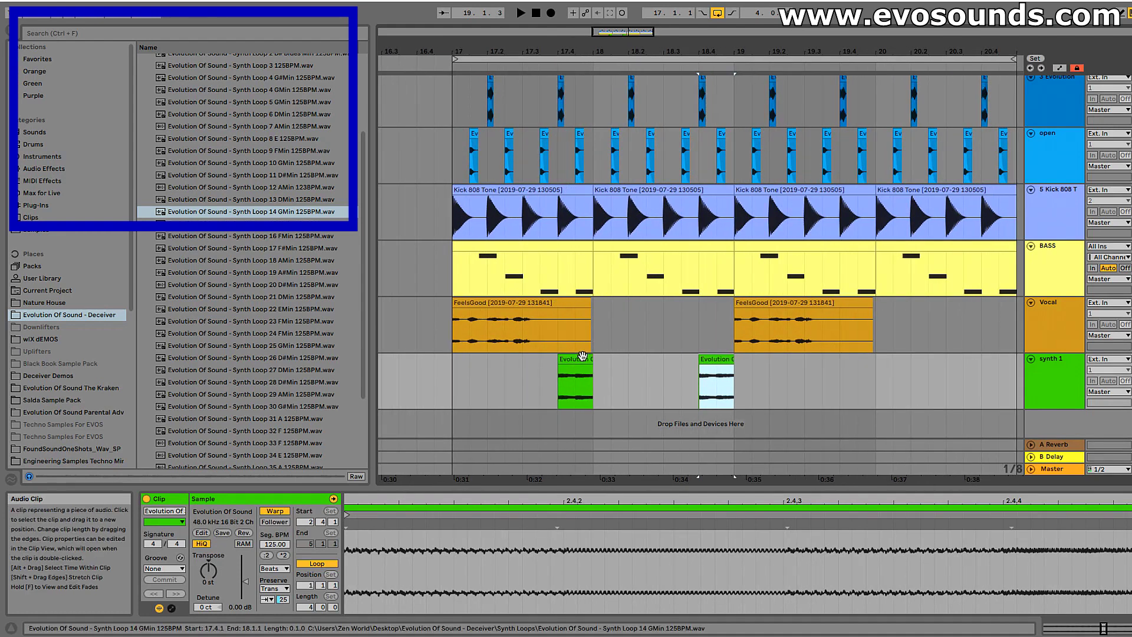
left_click(581, 359)
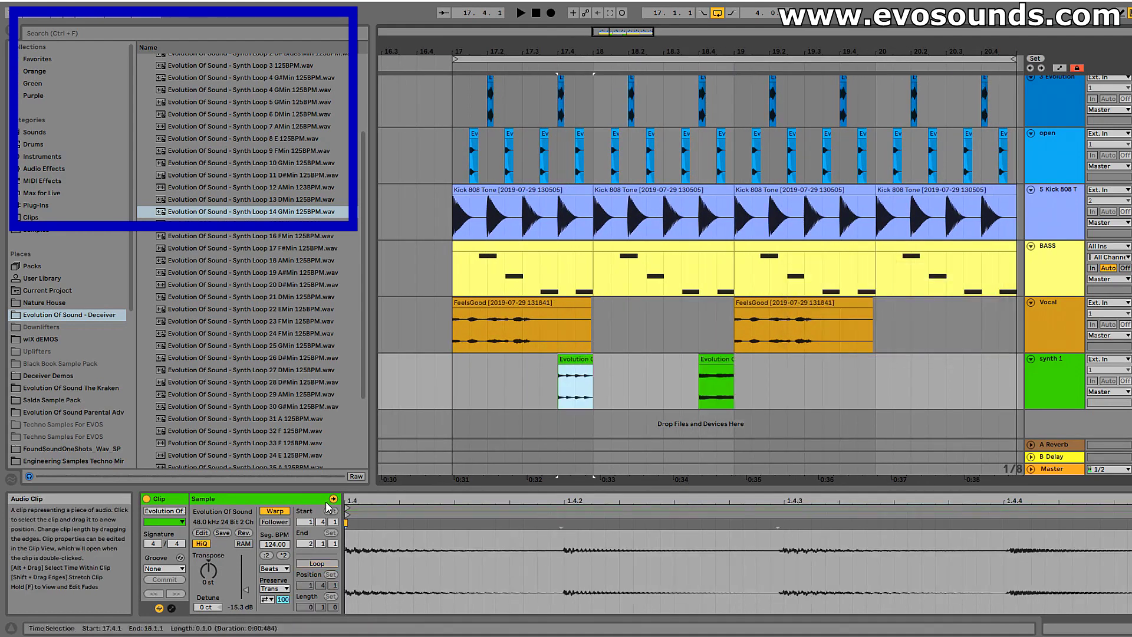
left_click(276, 568)
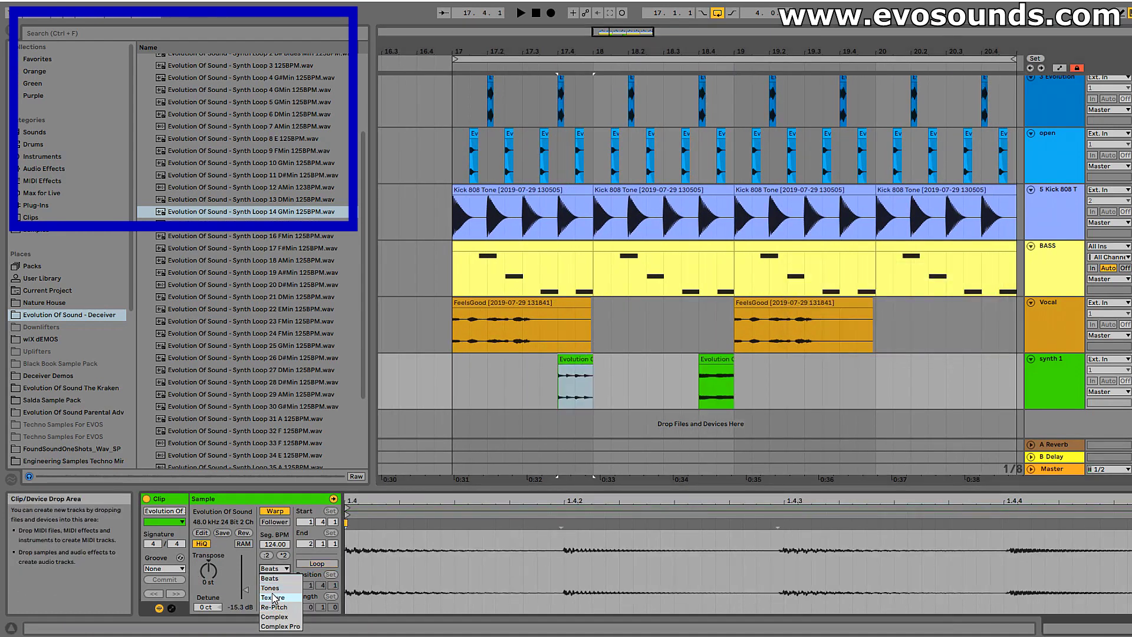
left_click(285, 599)
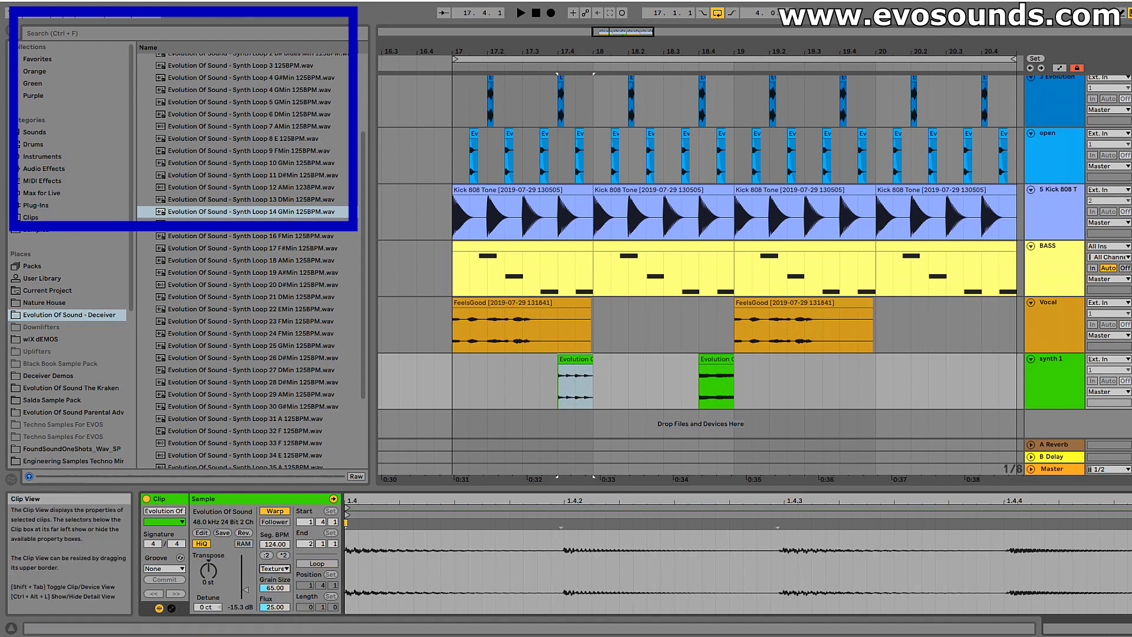
Show the first synth clip's transposition envelope, draw a rising ramp from 0 to about +17 st across the clip, and play it.
left_click(1081, 360)
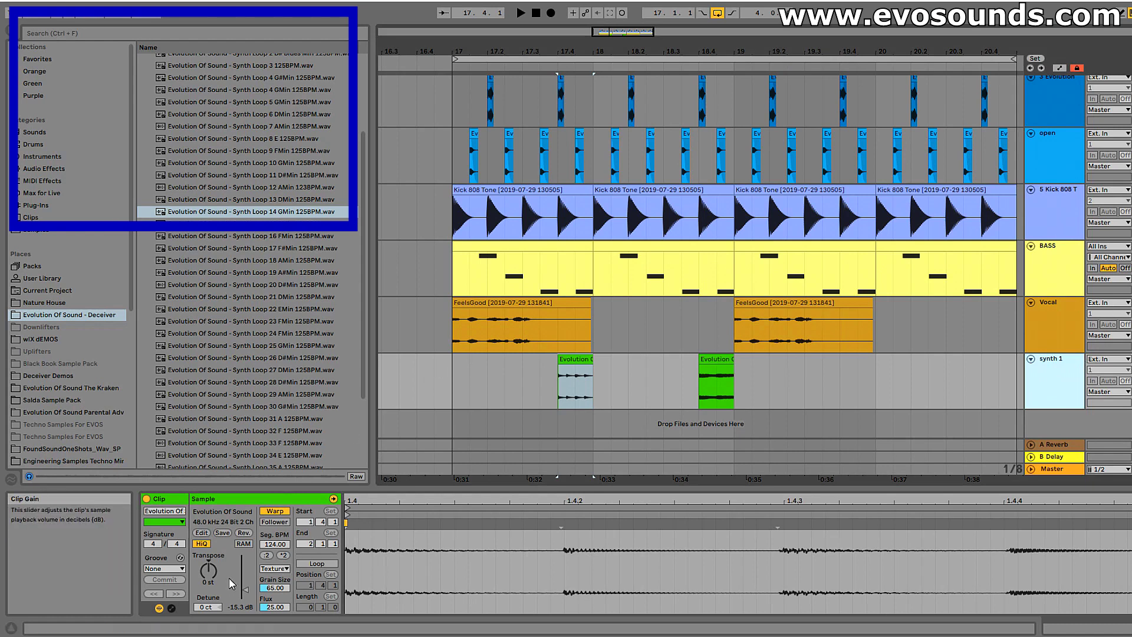
left_click(179, 608)
left_click(172, 608)
left_click(366, 522)
left_click(367, 522)
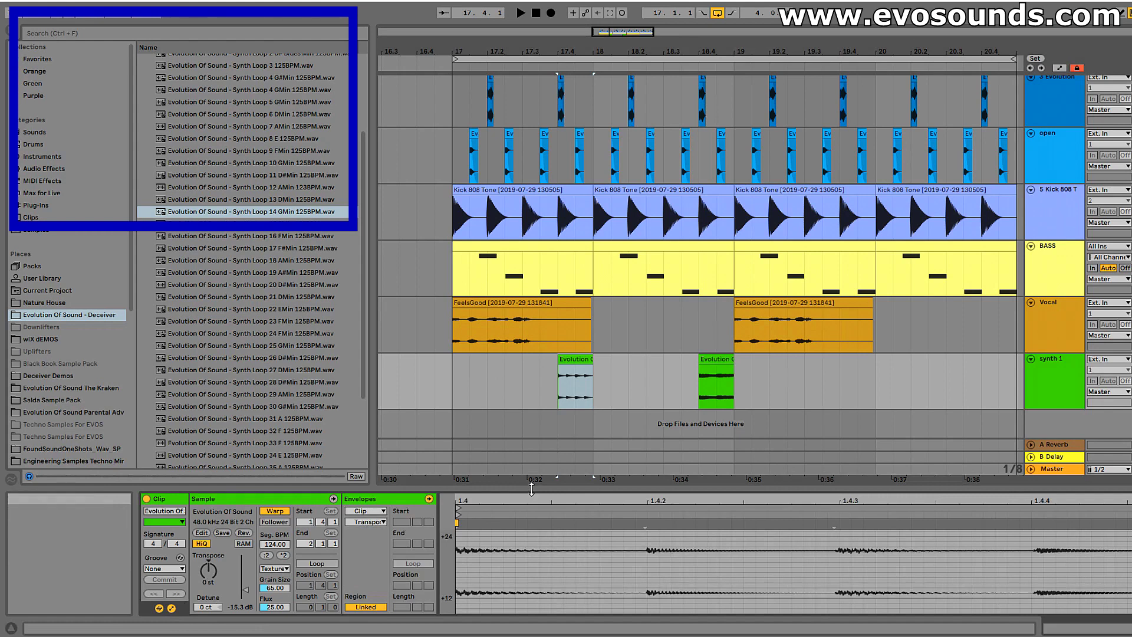
left_click_drag(564, 491, 564, 264)
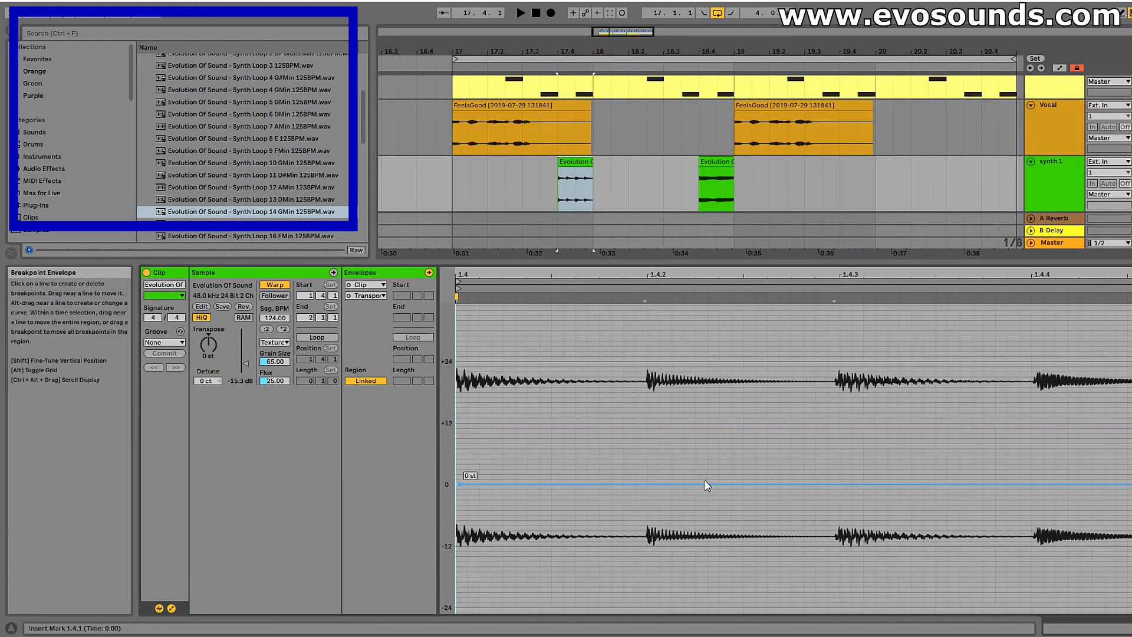
left_click_drag(788, 484, 1129, 386)
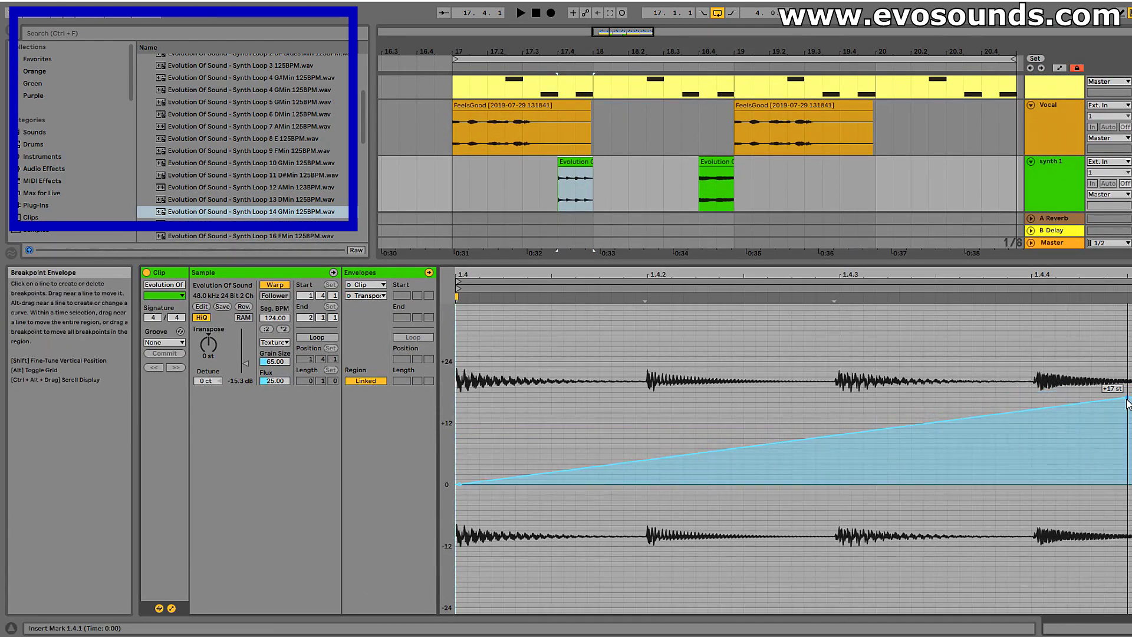
key("space")
key("space")
Try the Tones warp mode on the first synth clip, return it to Texture and set the grain size to 24.43.
mouse_move(272, 361)
left_mouse_down()
mouse_move(273, 372)
mouse_move(275, 348)
left_mouse_up()
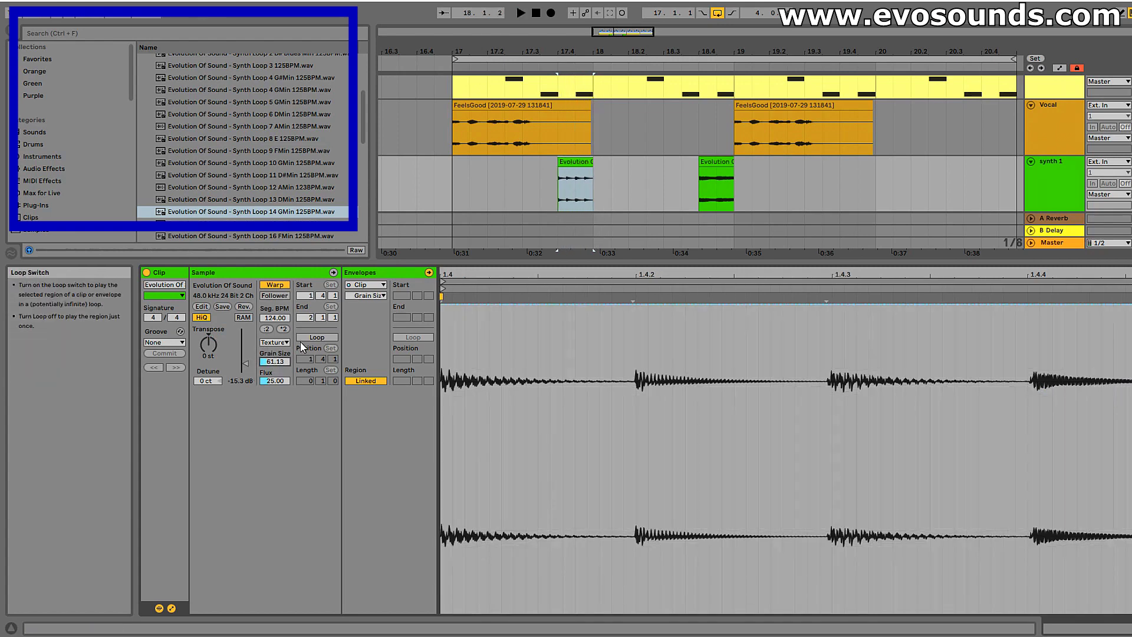
left_click(578, 163)
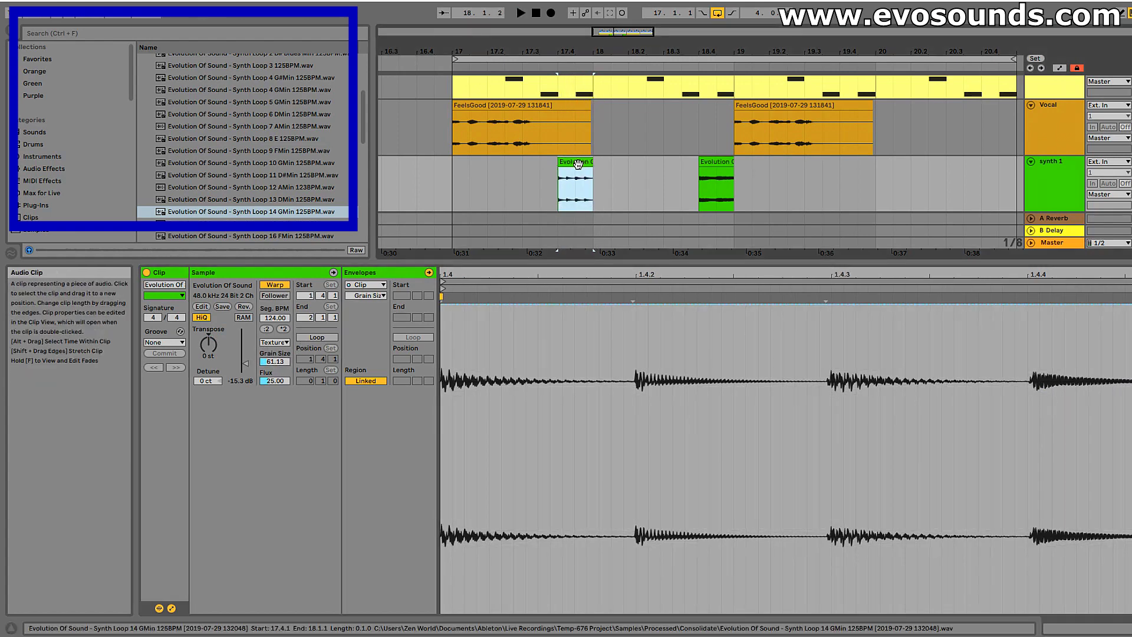
left_click(274, 342)
left_click(270, 361)
left_click(274, 342)
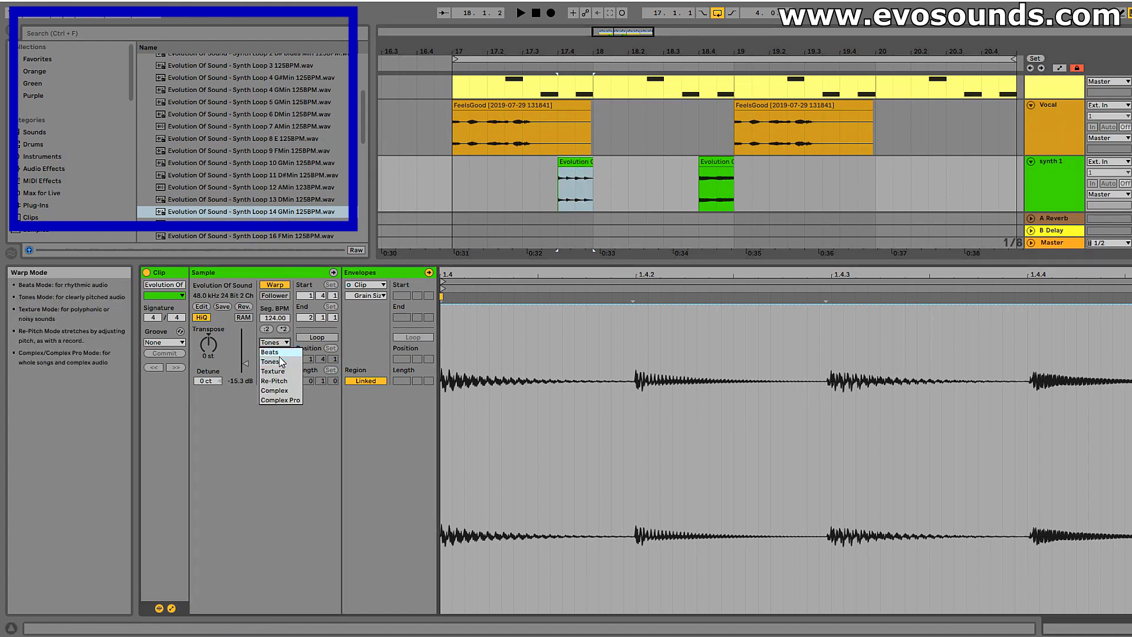
left_click(286, 373)
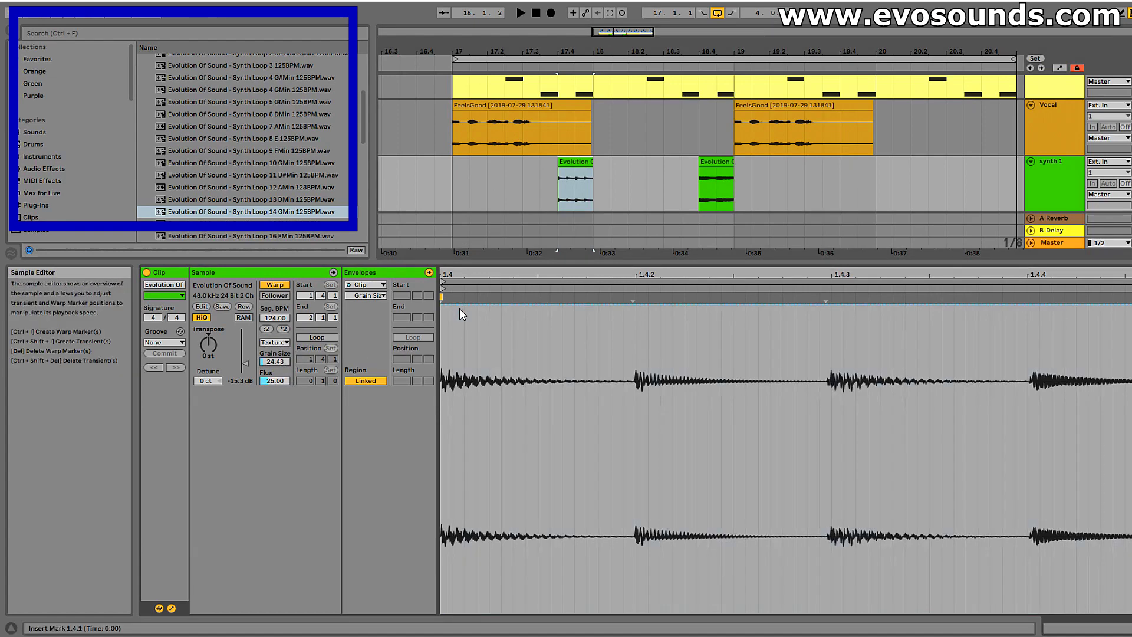
left_click(453, 345)
left_click(526, 352)
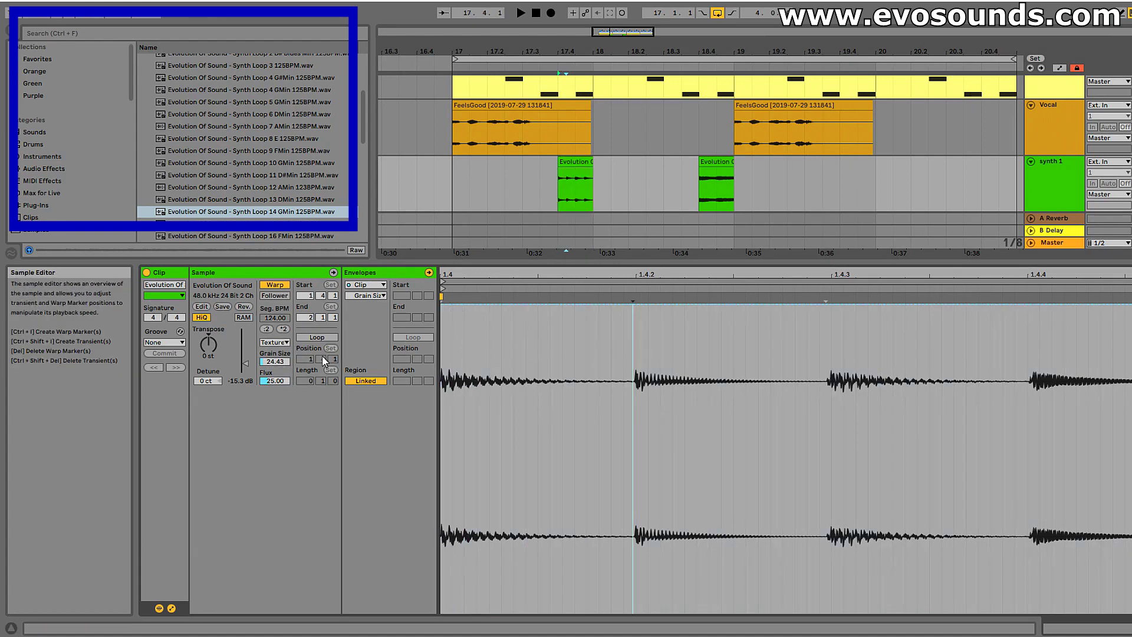
Set the first synth clip's Texture flux to 60.16 and its grain size to 173.28, playing the clip to compare.
left_click_drag(275, 361, 274, 318)
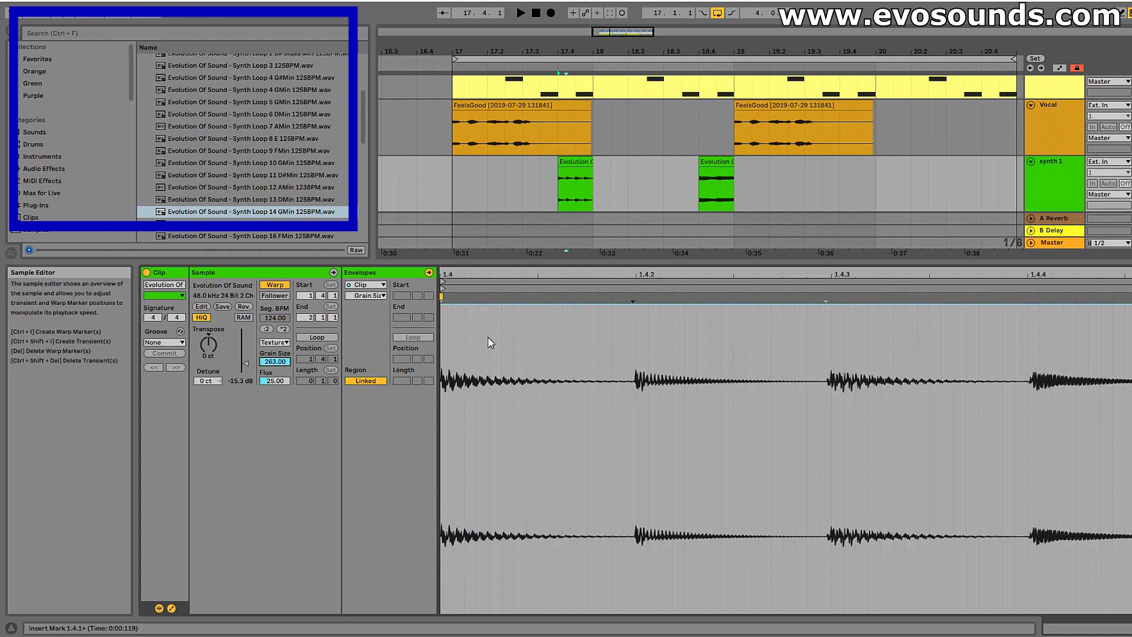
left_click_drag(441, 324, 1129, 377)
left_click_drag(275, 361, 275, 383)
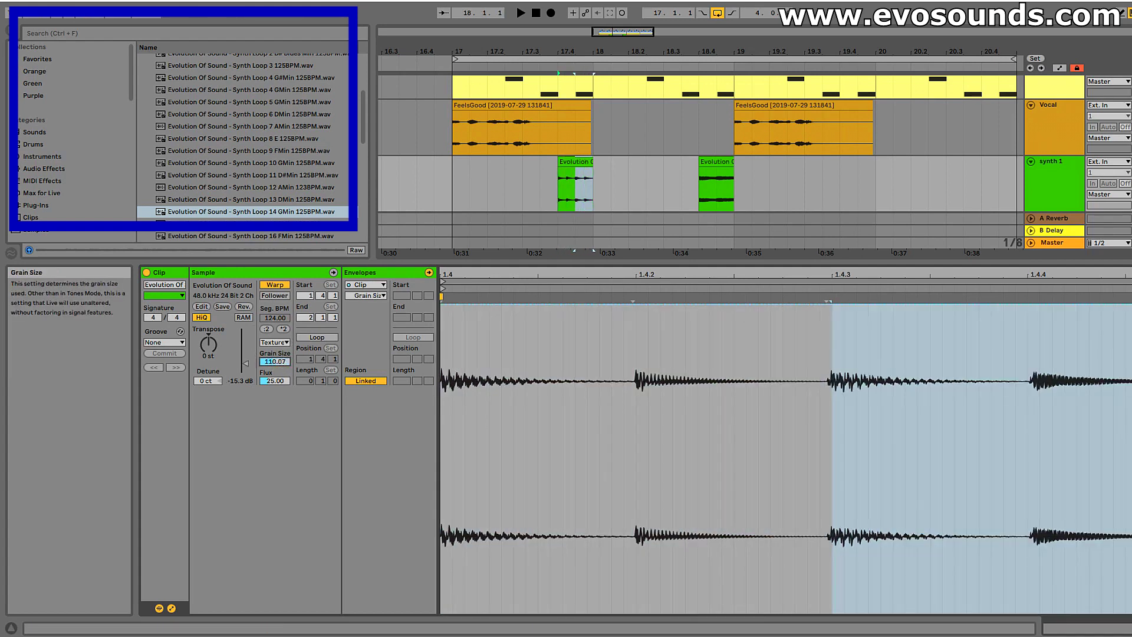
left_click_drag(443, 352, 648, 339)
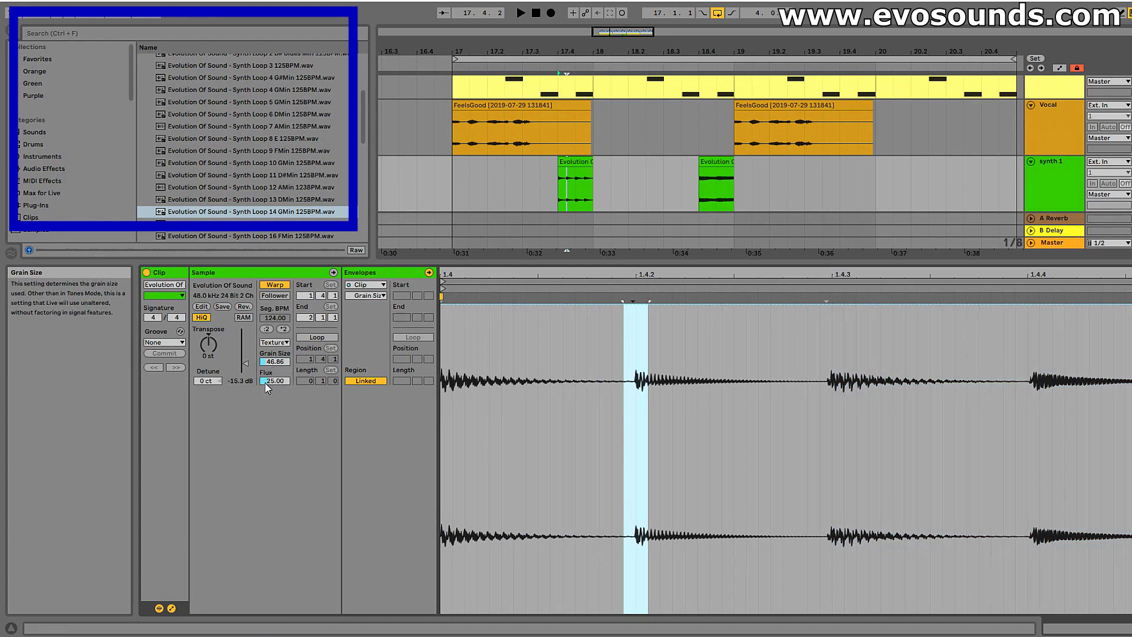
left_click_drag(264, 382, 264, 368)
key("space")
key("space")
left_click_drag(280, 366, 281, 401)
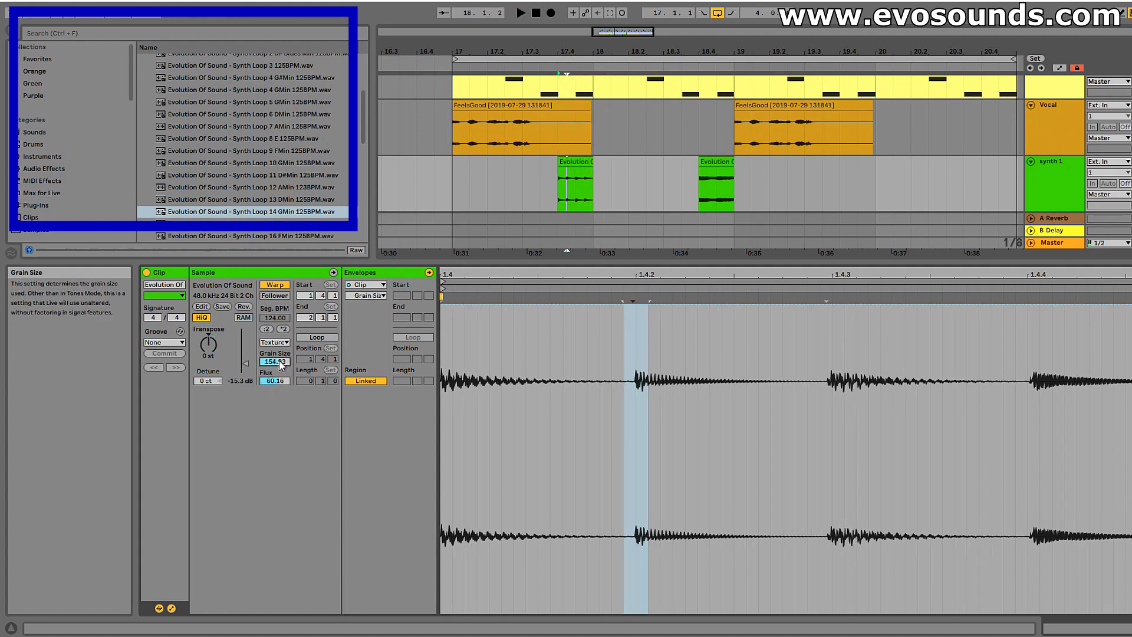
key("space")
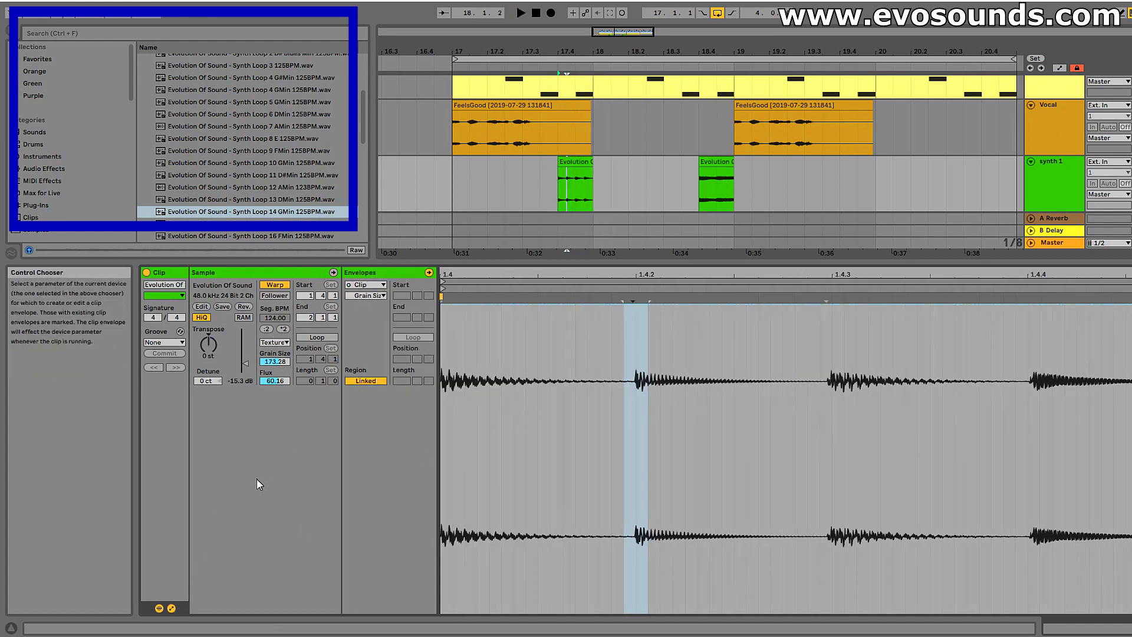
Show the first synth clip's transposition envelope, turn its ramp into a fall ending at about -16 st, and play from bar 17.
left_click(365, 284)
left_click(376, 296)
left_click(366, 297)
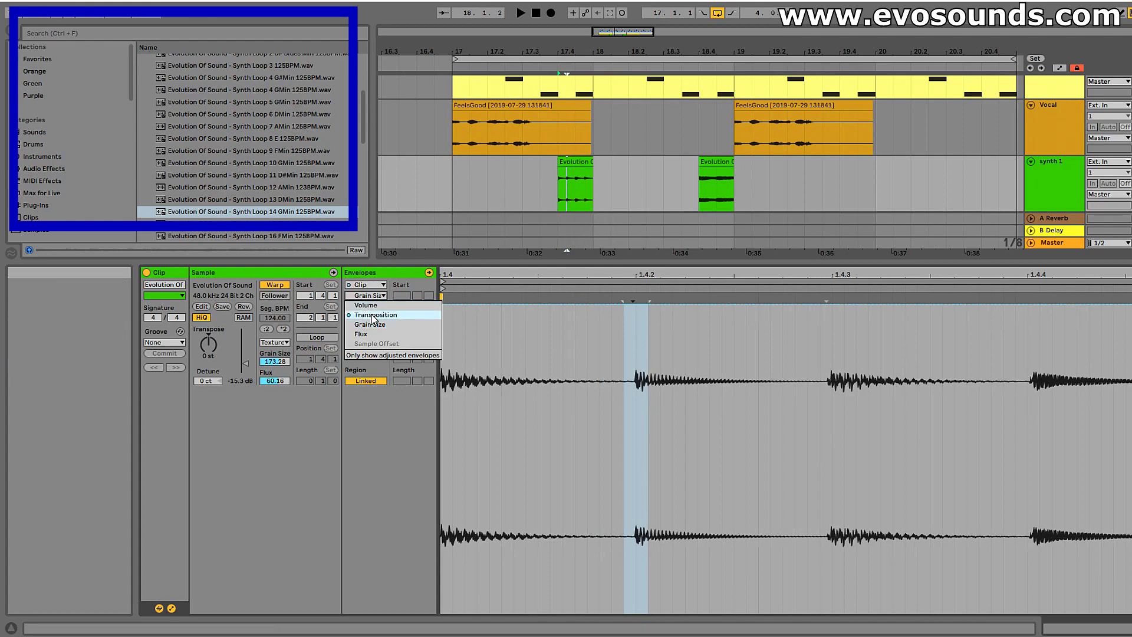
left_click(372, 315)
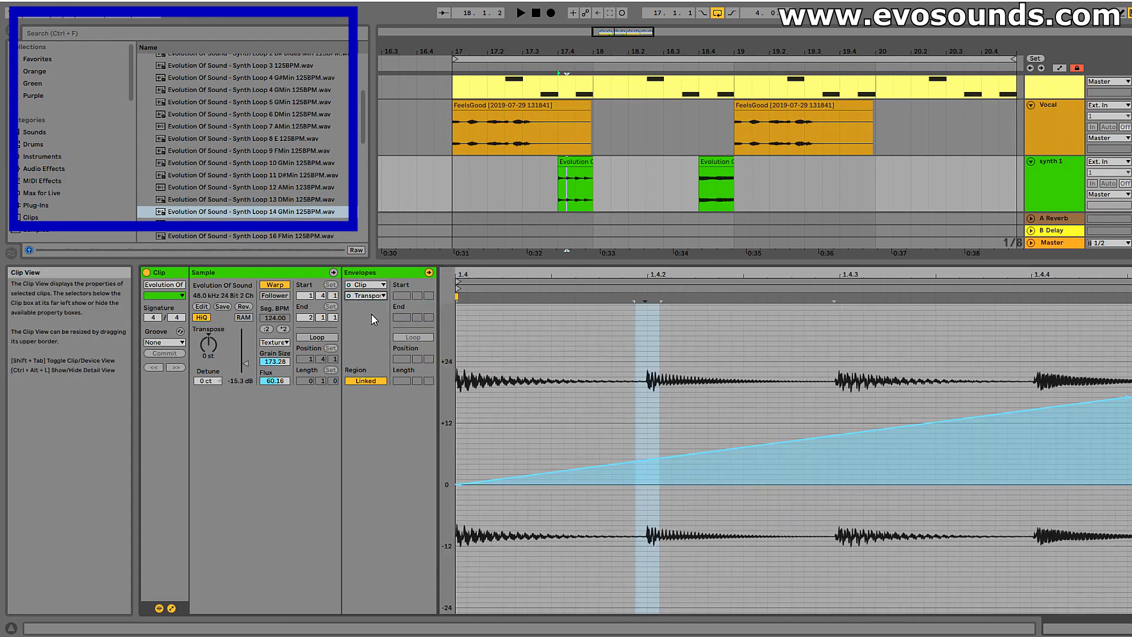
left_click_drag(1126, 398, 1126, 564)
key("space")
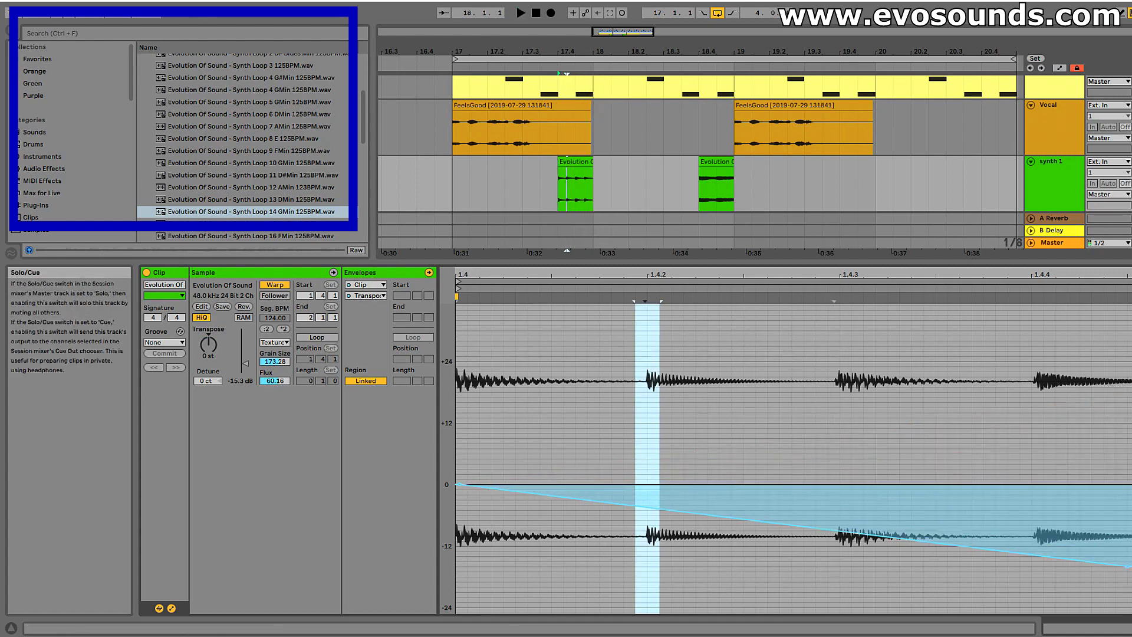
key("space")
left_click(455, 150)
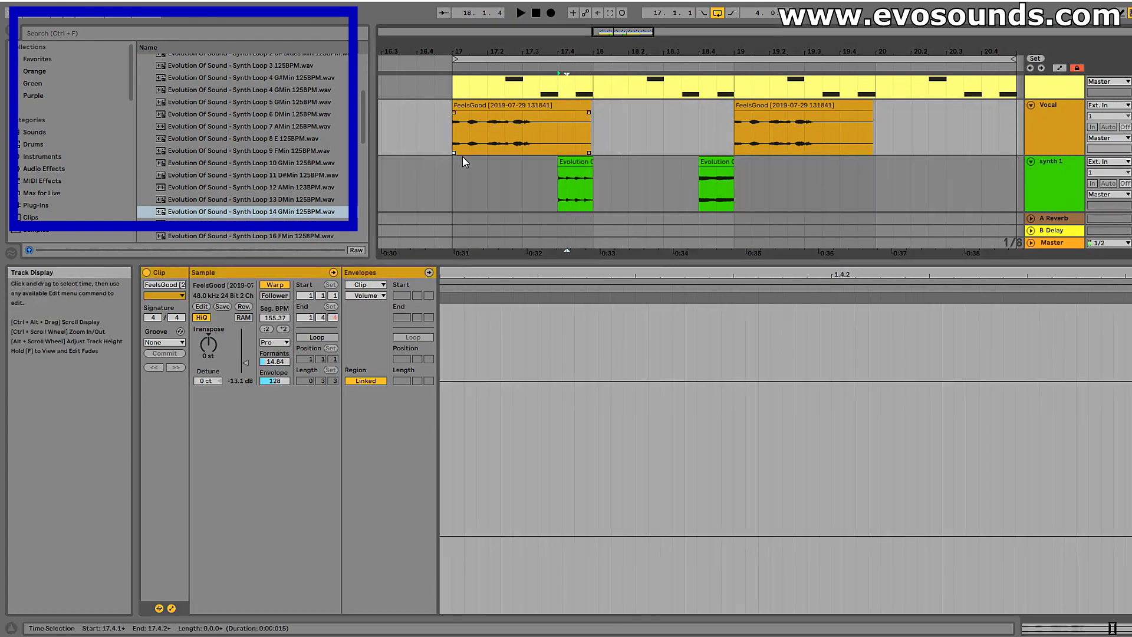
left_click(451, 148)
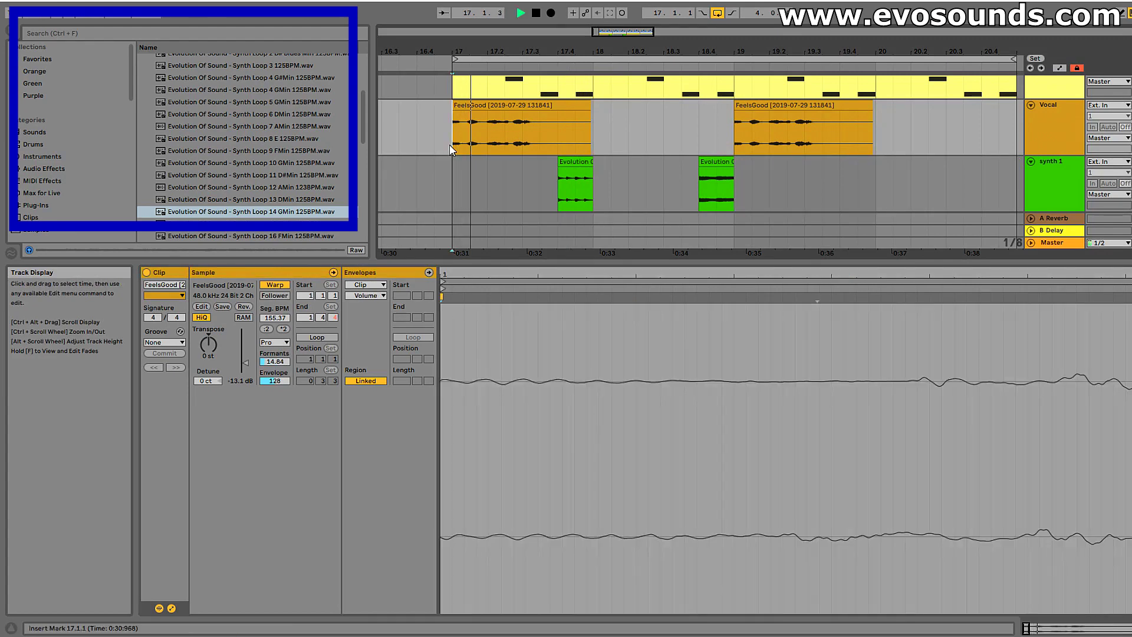
Delete the second synth clip at 18.4.1 and consolidate the first one over 17.4.1 to 18.1.1.
left_click(711, 171)
key("Delete")
key("space")
left_click_drag(579, 182, 591, 180)
left_click_drag(595, 52, 538, 98)
left_click(508, 159)
key("ctrl+z")
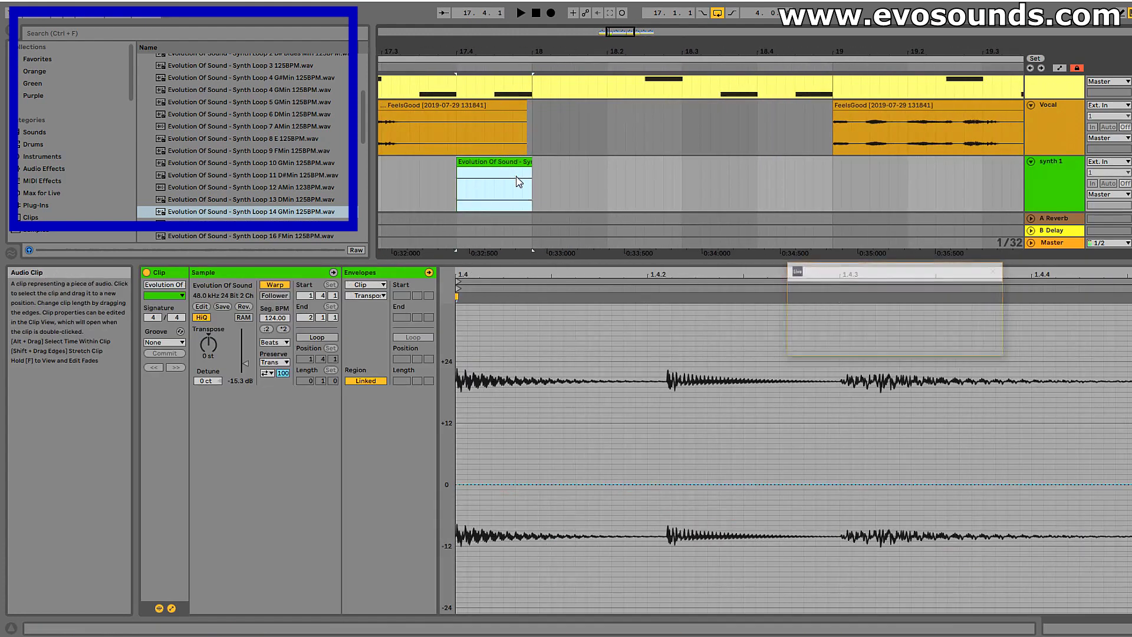
Play the consolidated synth clip and trim its end to just before bar 18.
left_click(522, 184)
key("space")
left_click(462, 174)
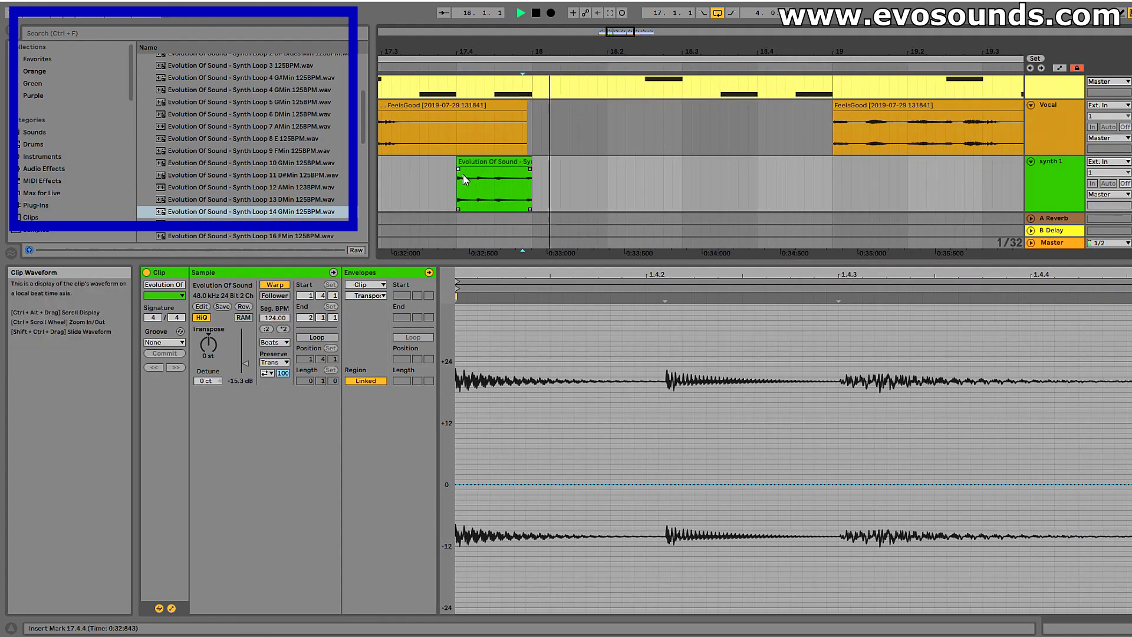
left_click_drag(531, 162, 523, 188)
key("space")
Place a copy of the synth clip's second half at 18.1.3 and duplicate that beat three times up to 19.1.1.
left_click(635, 185)
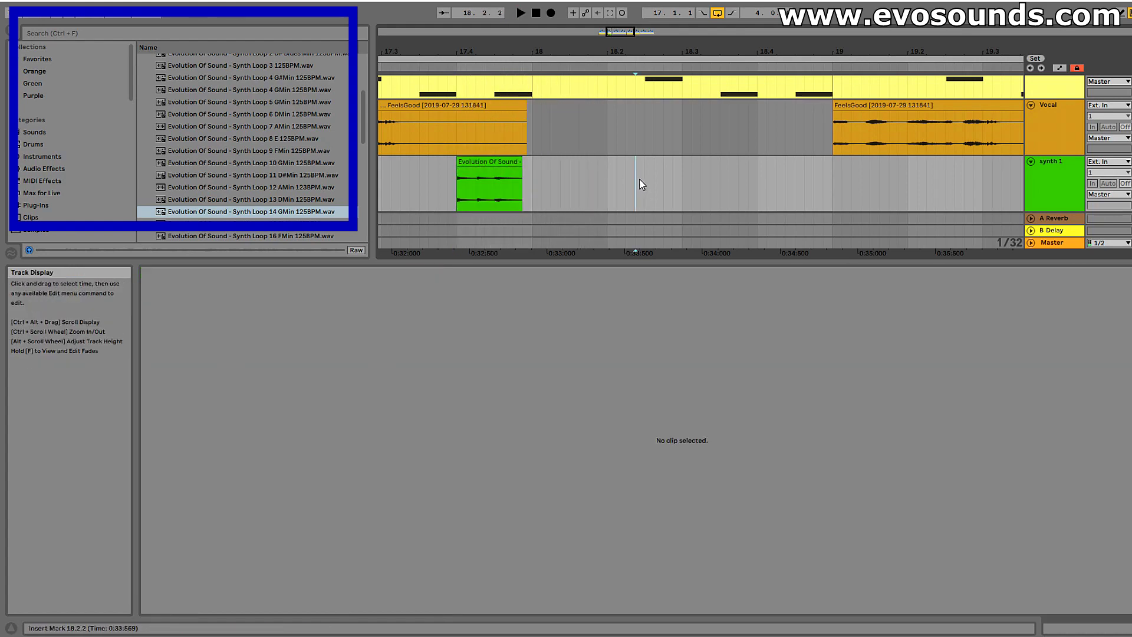
left_click(569, 179)
key("ctrl+v")
left_click_drag(607, 185, 539, 189)
key("ctrl+d")
key("ctrl+d")
key("ctrl+d")
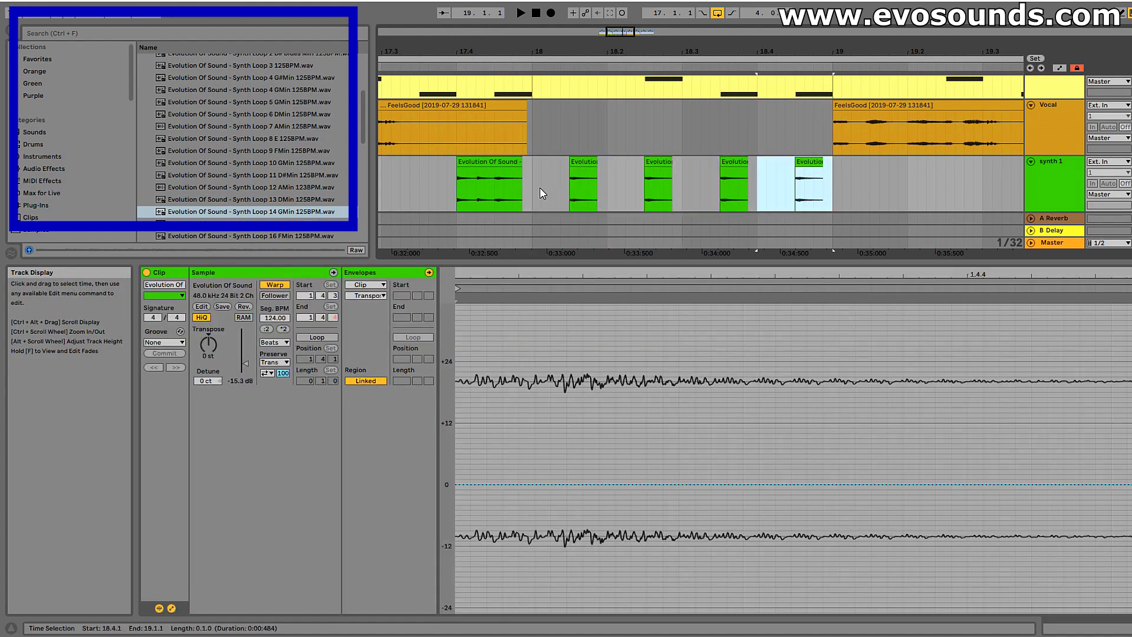
Play the short stabs from 18.1.1, delete the longer synth clip at 17.4.1, and play the beat.
left_click(532, 189)
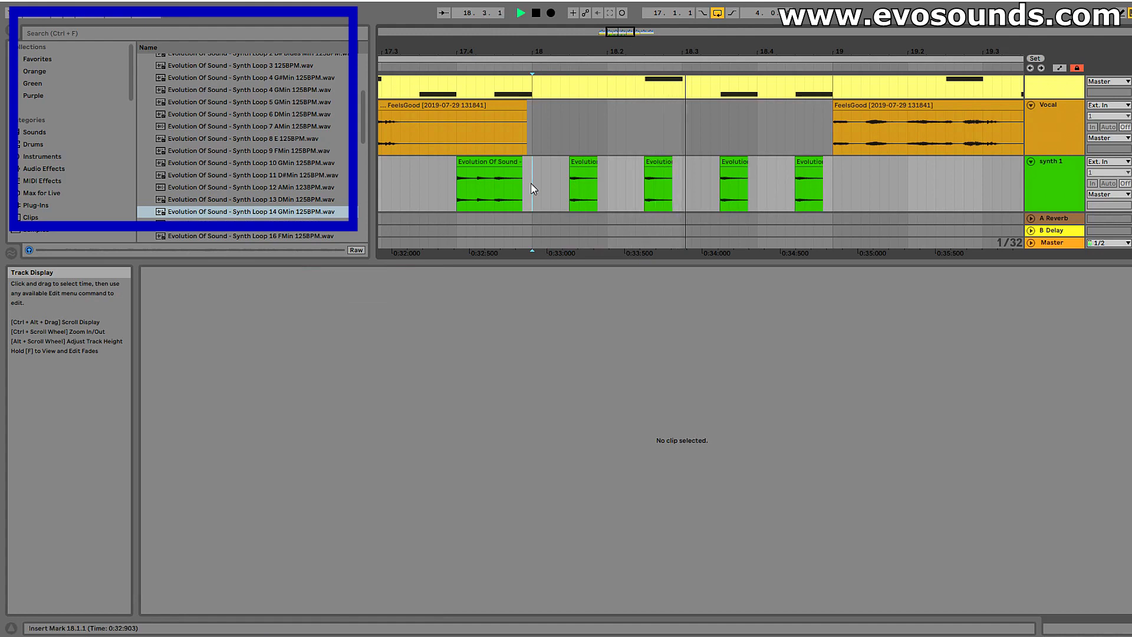
key("space")
left_click_drag(717, 48, 765, 24)
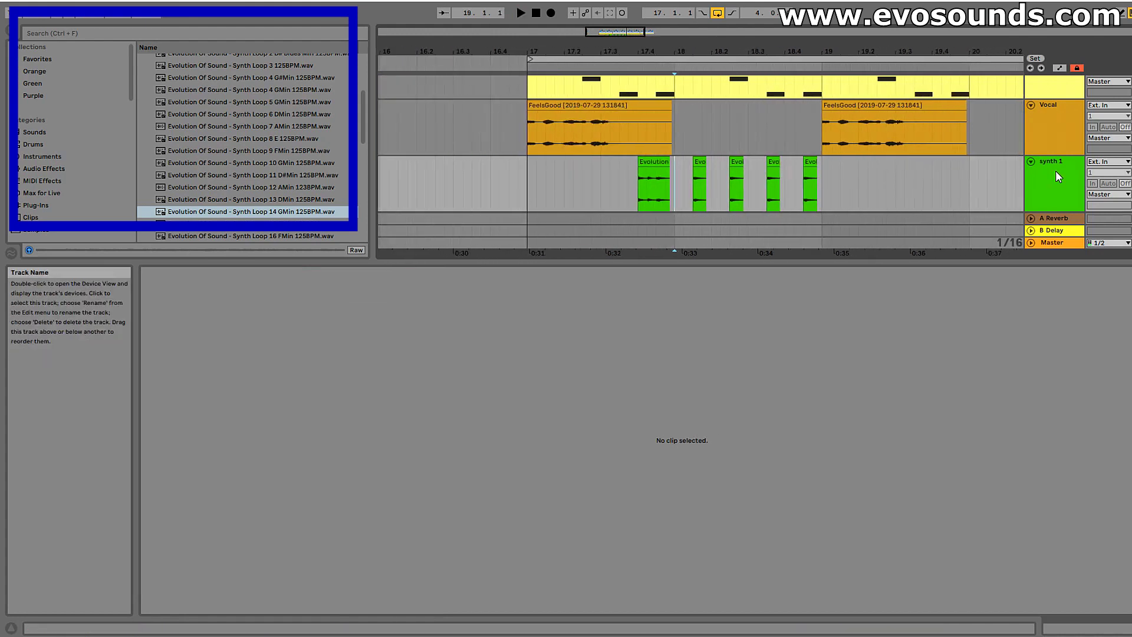
left_click(652, 179)
key("Delete")
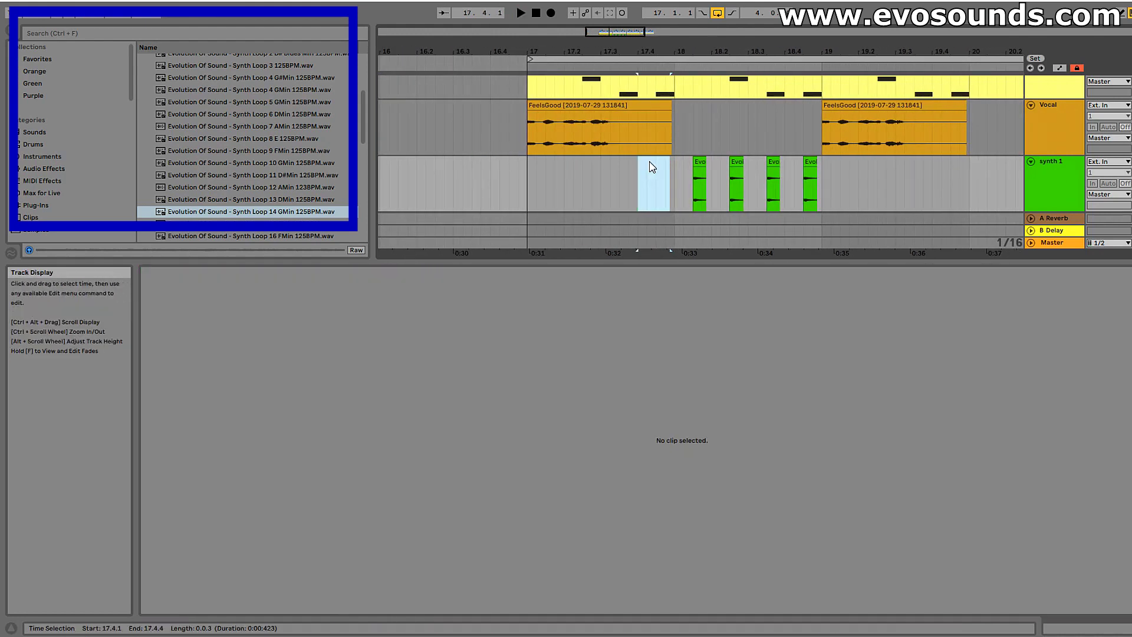
left_click(700, 162)
key("space")
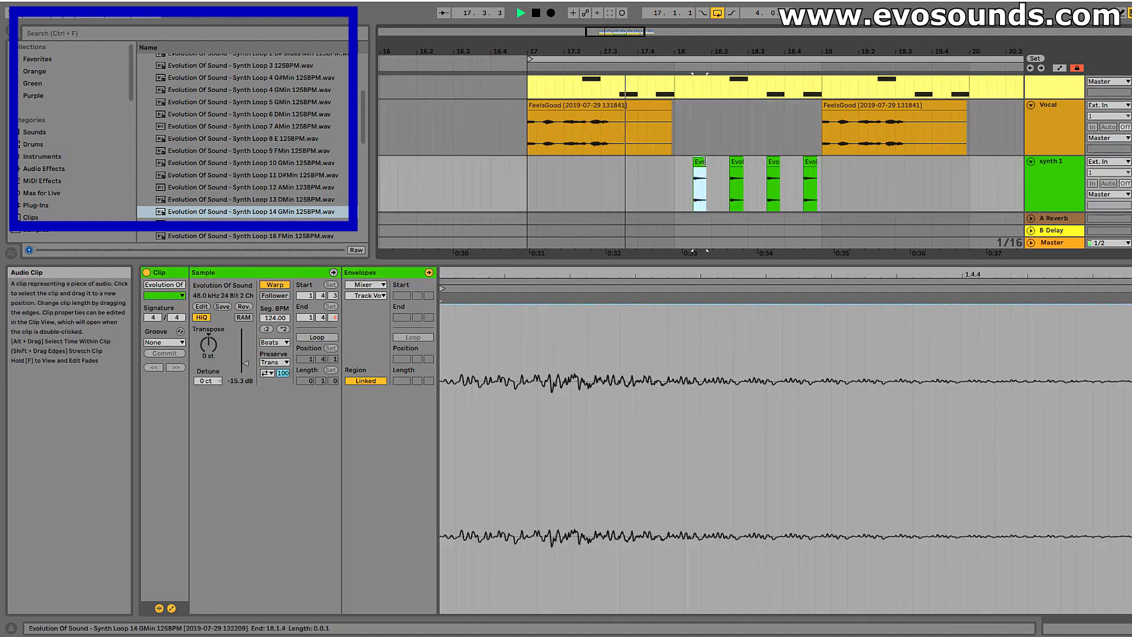
Search the audio effects for "rever" and add Reverb to the synth 1 track with a Dry/Wet of 37 %.
double_click(1060, 193)
key("space")
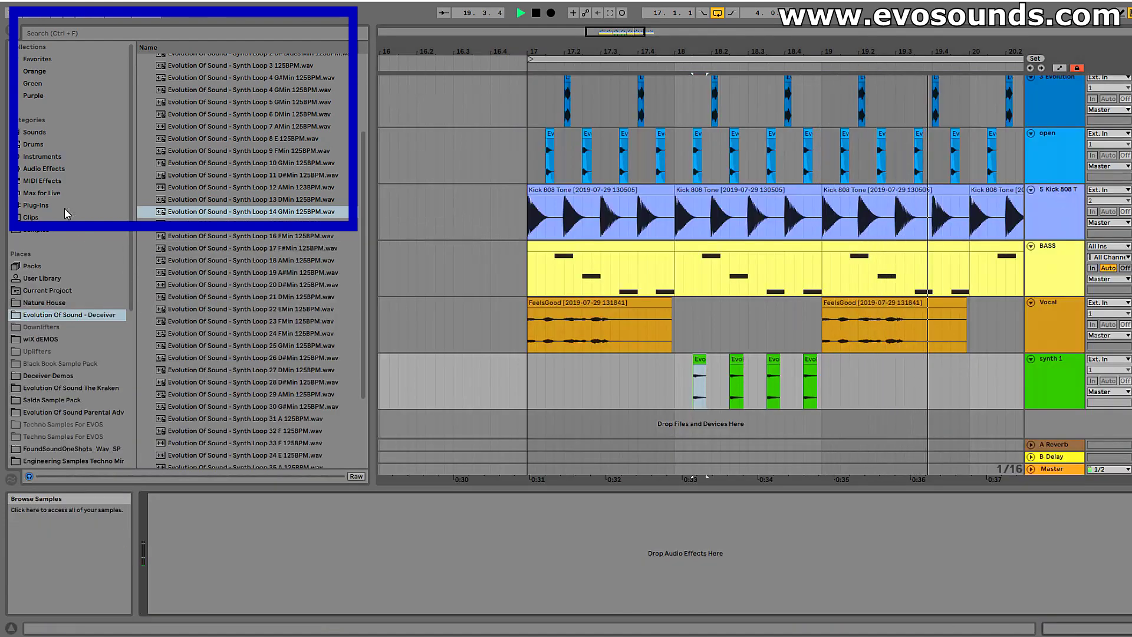
left_click(54, 170)
left_click(89, 33)
type("rever")
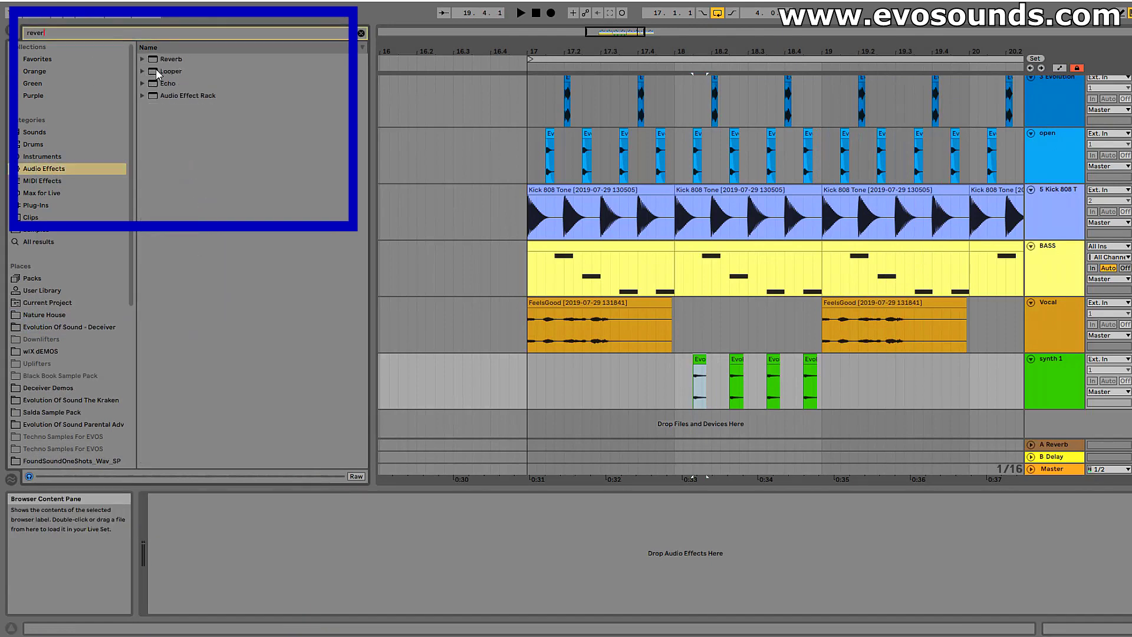
key("Return")
key("space")
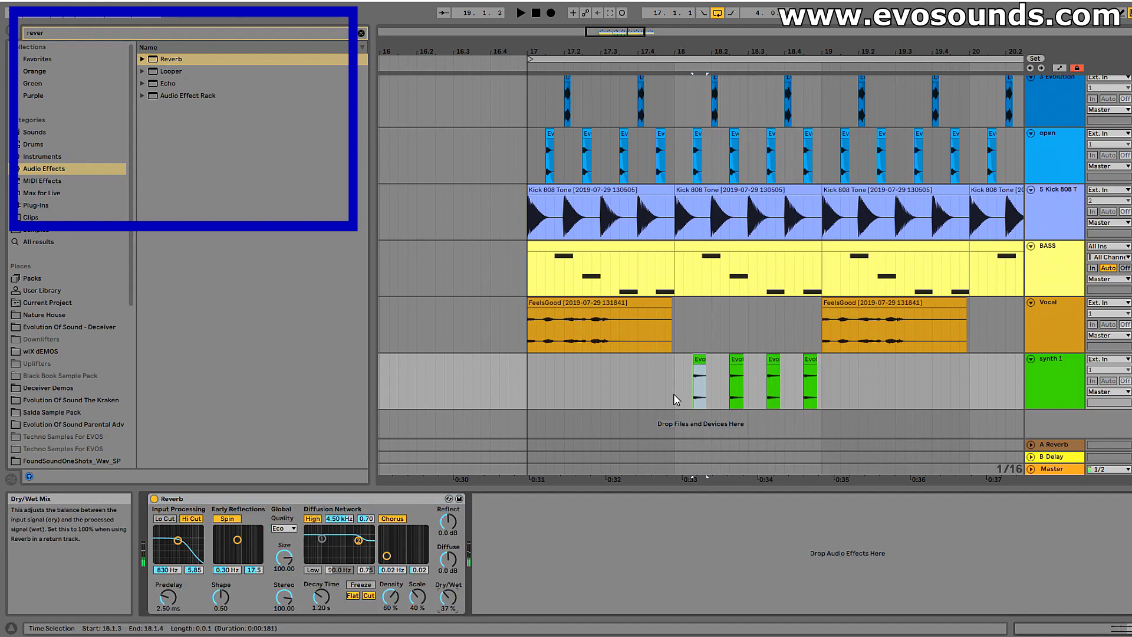
Consolidate the four synth stabs over 18.1.1 to 19.1.1 into one clip.
key("space")
left_click_drag(675, 381, 774, 377)
key("ctrl+j")
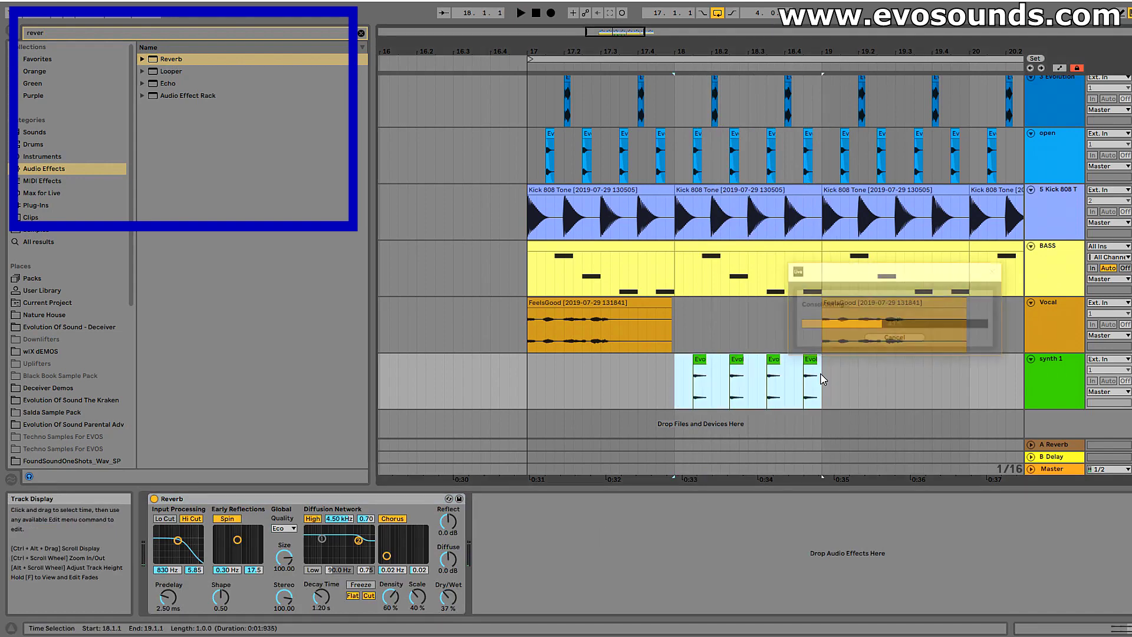
Set the consolidated synth clip's warp mode to Complex Pro and show its transposition envelope.
double_click(725, 360)
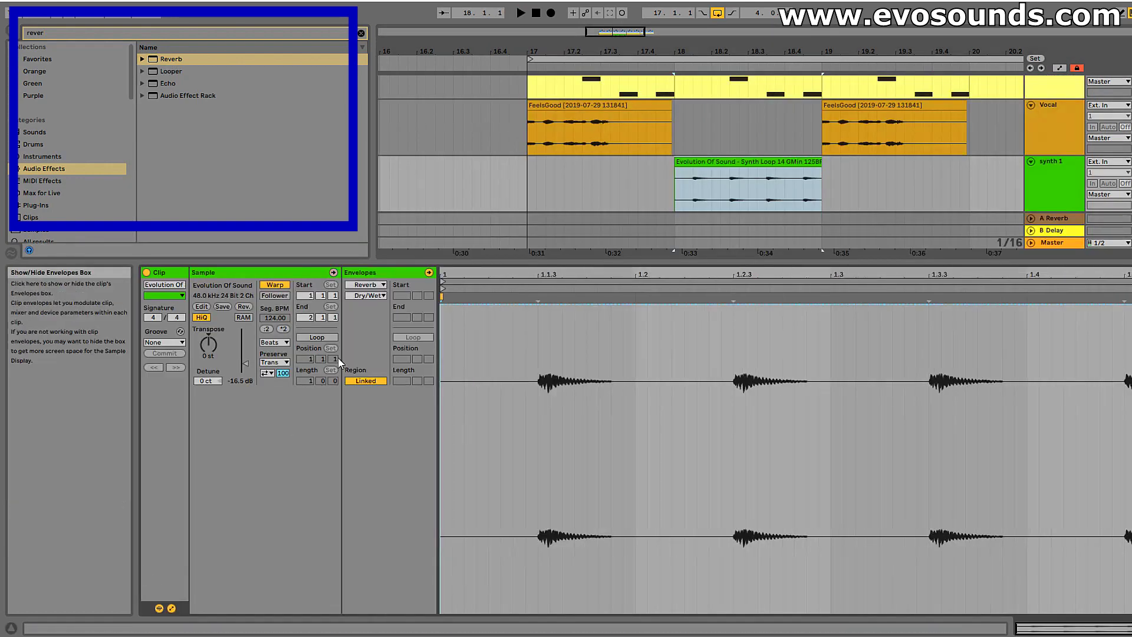
left_click(275, 342)
left_click(275, 390)
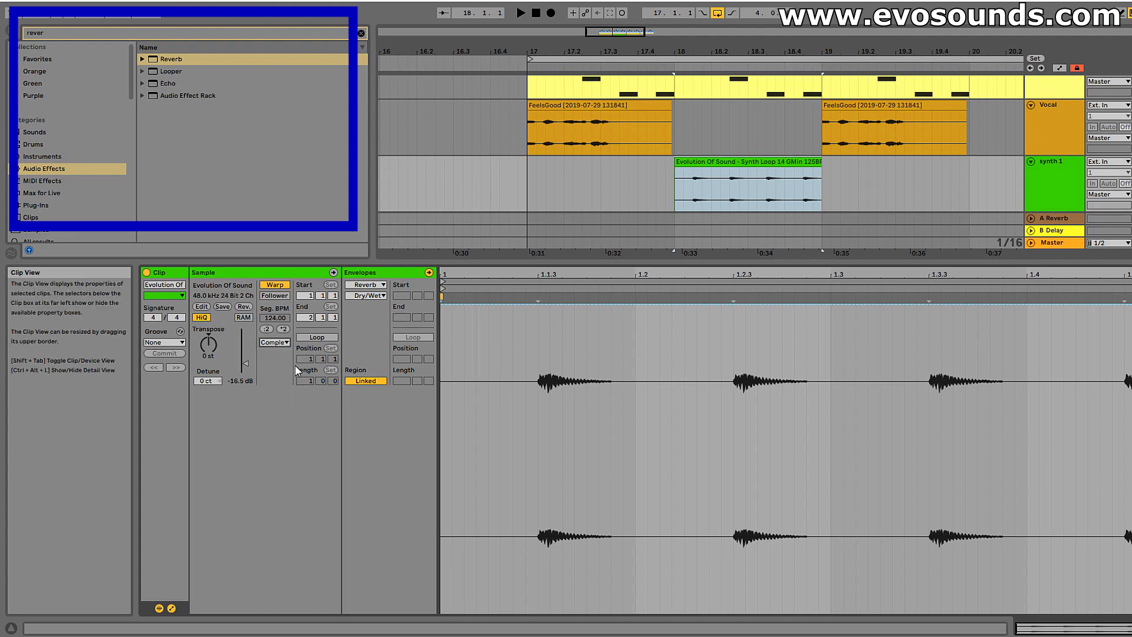
left_click(273, 341)
left_click(285, 398)
left_click(208, 345)
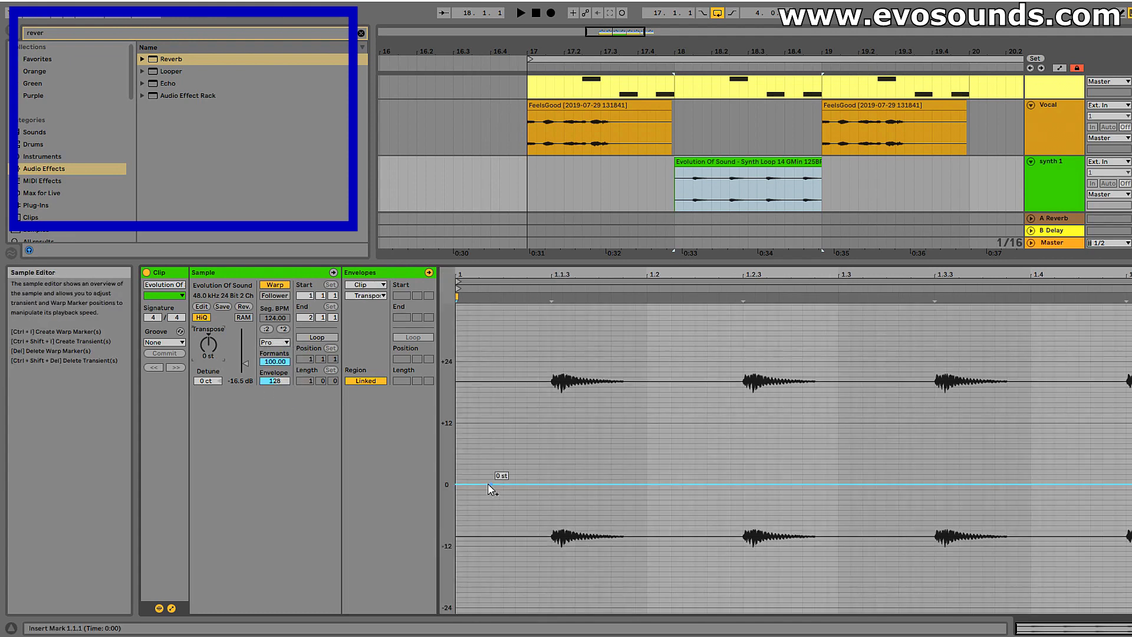
Play the beat and raise the Dry/Wet of the synth track's Reverb to 42 %.
key("space")
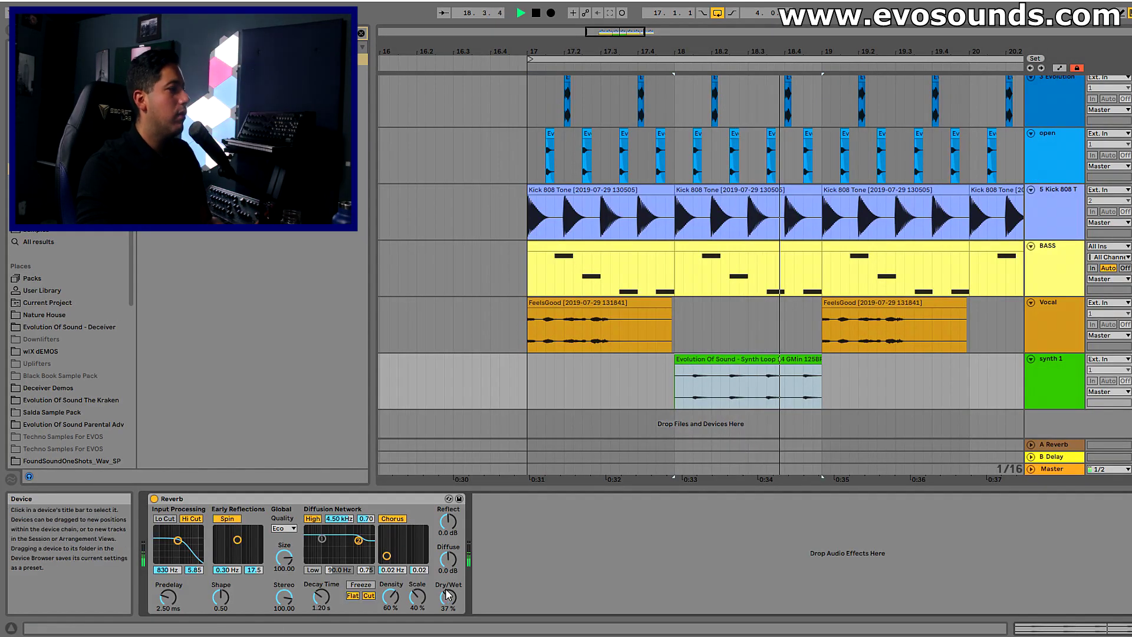
left_click_drag(448, 594, 448, 590)
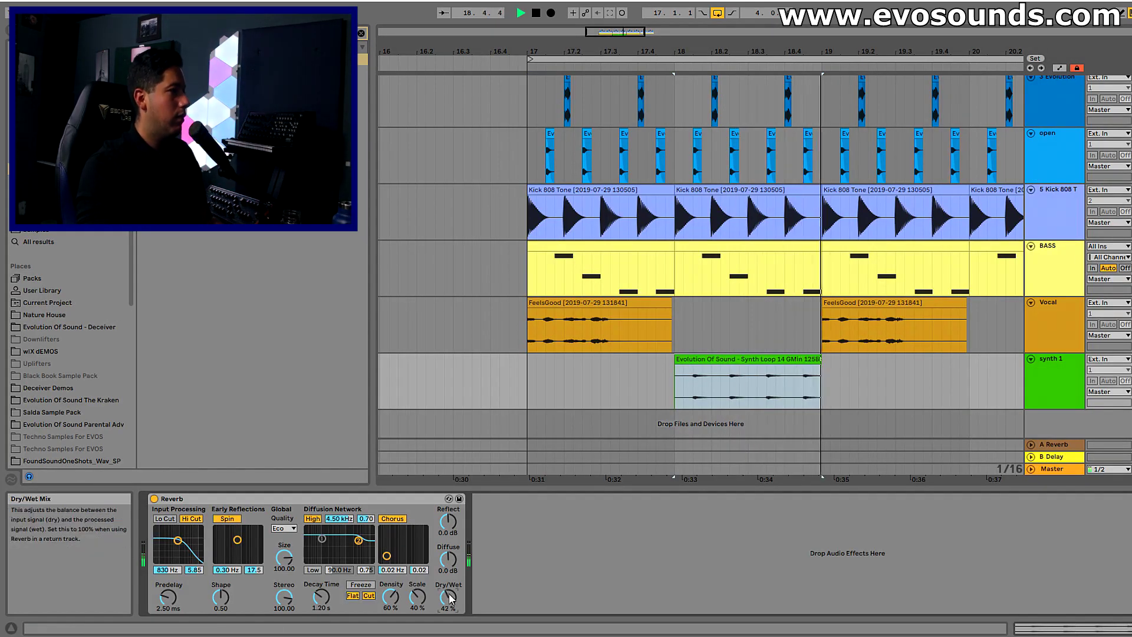
key("space")
Duplicate the synth 1 track and delete the clip on the copy.
left_click(1070, 365)
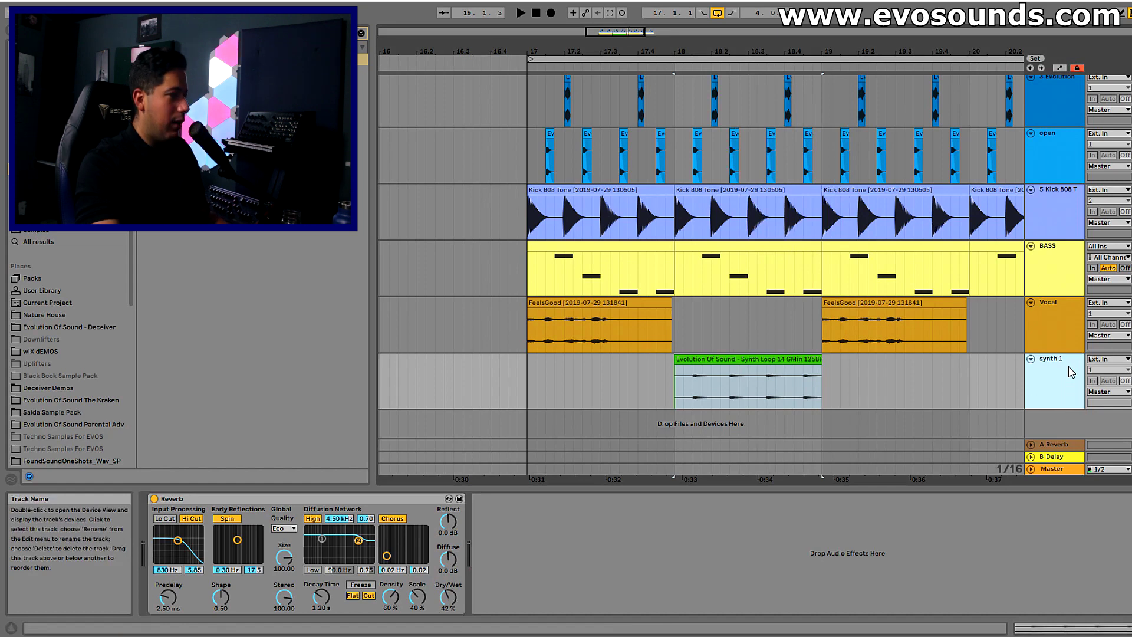
key("ctrl+d")
key("Delete")
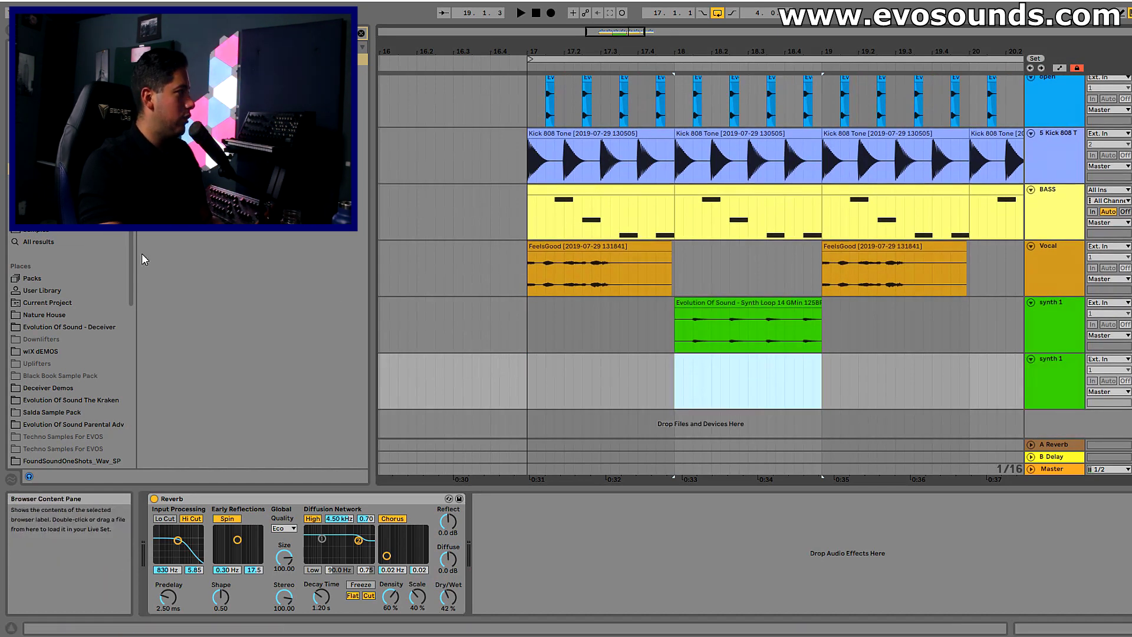
Insert a MIDI track below the first synth 1 track and load the Serum_x64 plug-in on it.
left_click(32, 205)
left_click(361, 34)
type("v")
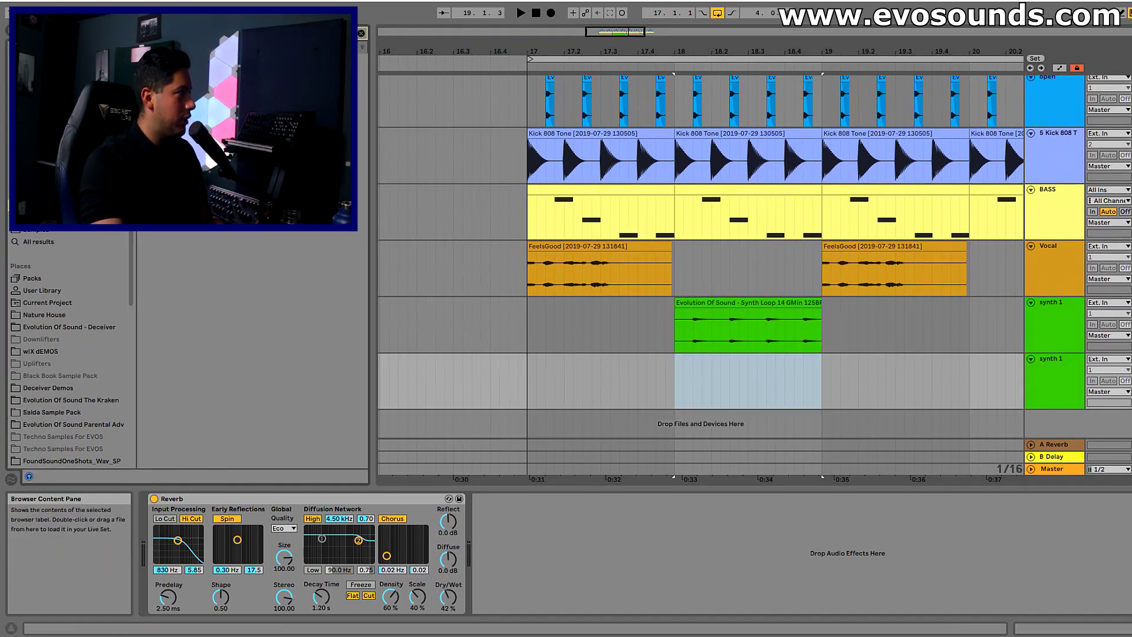
left_click_drag(1086, 403, 1054, 385)
left_click(1063, 321)
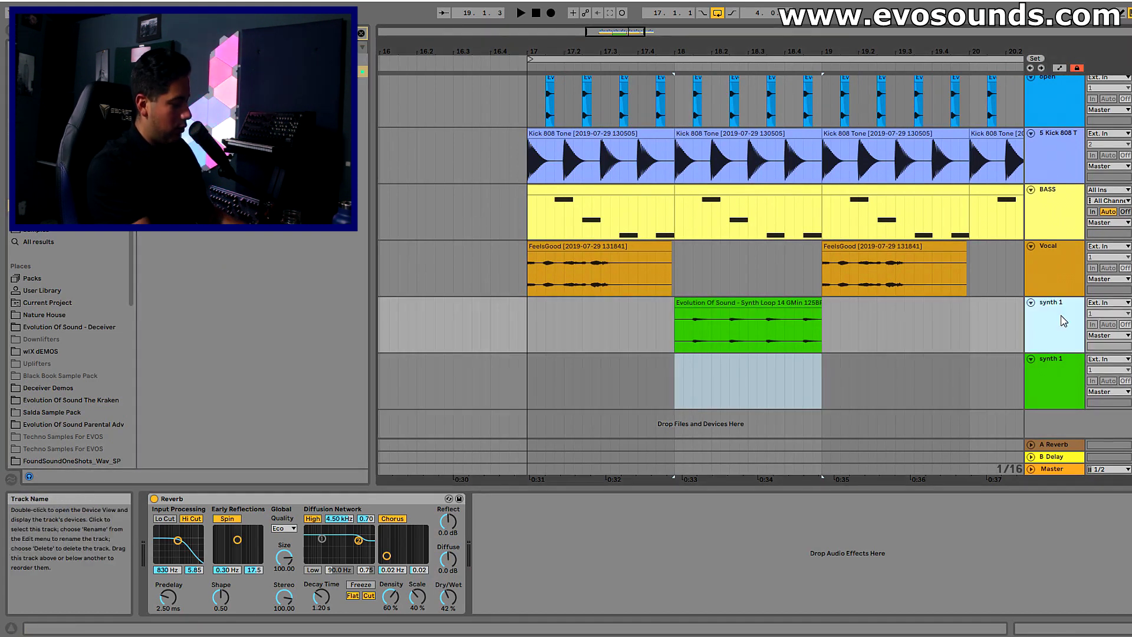
key("ctrl+shift+t")
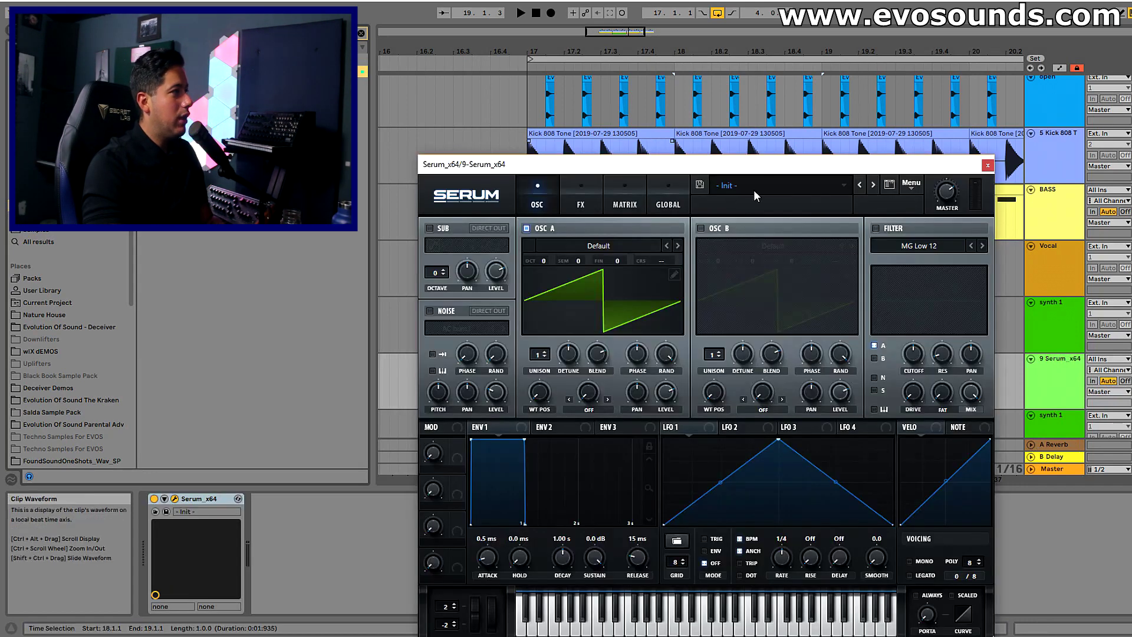
Load the preset "LD - Boxer Briefs" from the Deceiver bank in Serum.
left_click(755, 186)
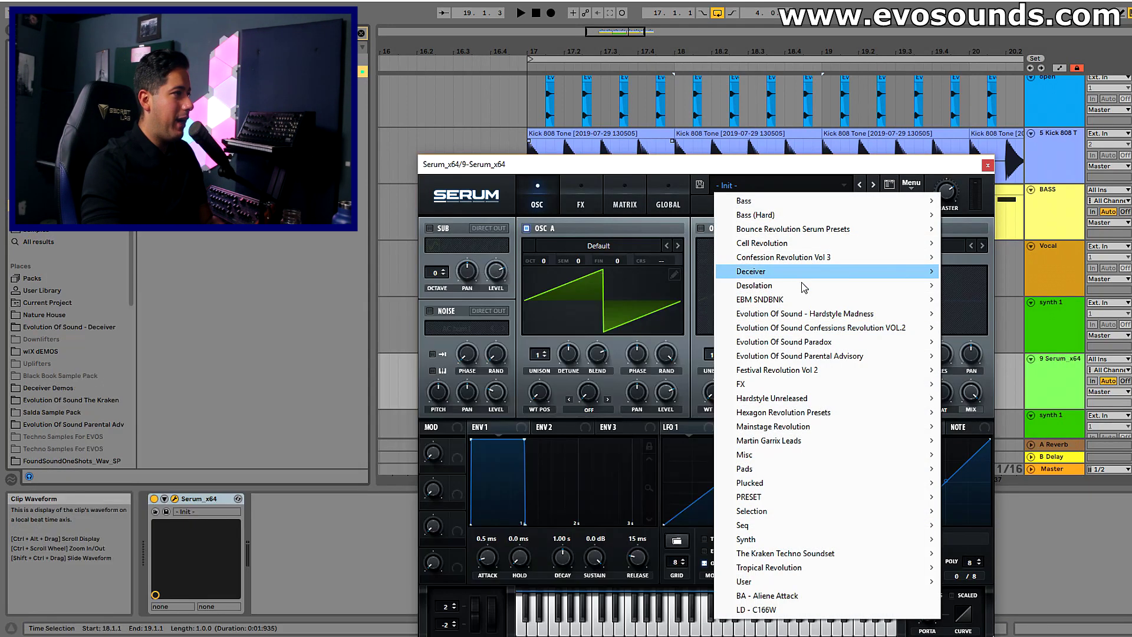
mouse_move(805, 283)
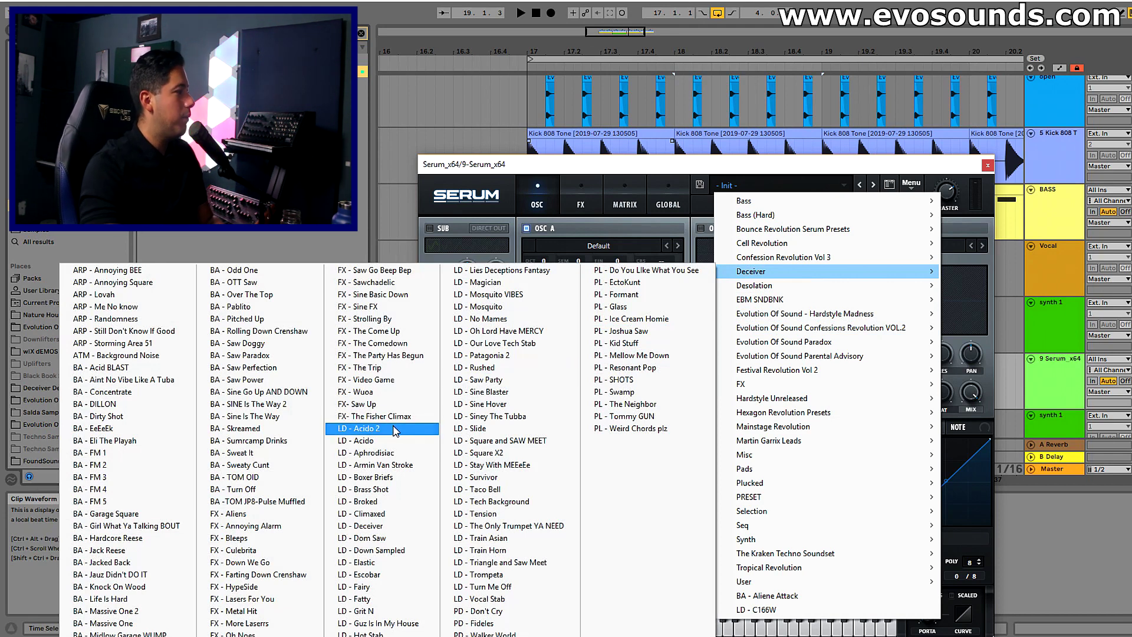
left_click(410, 481)
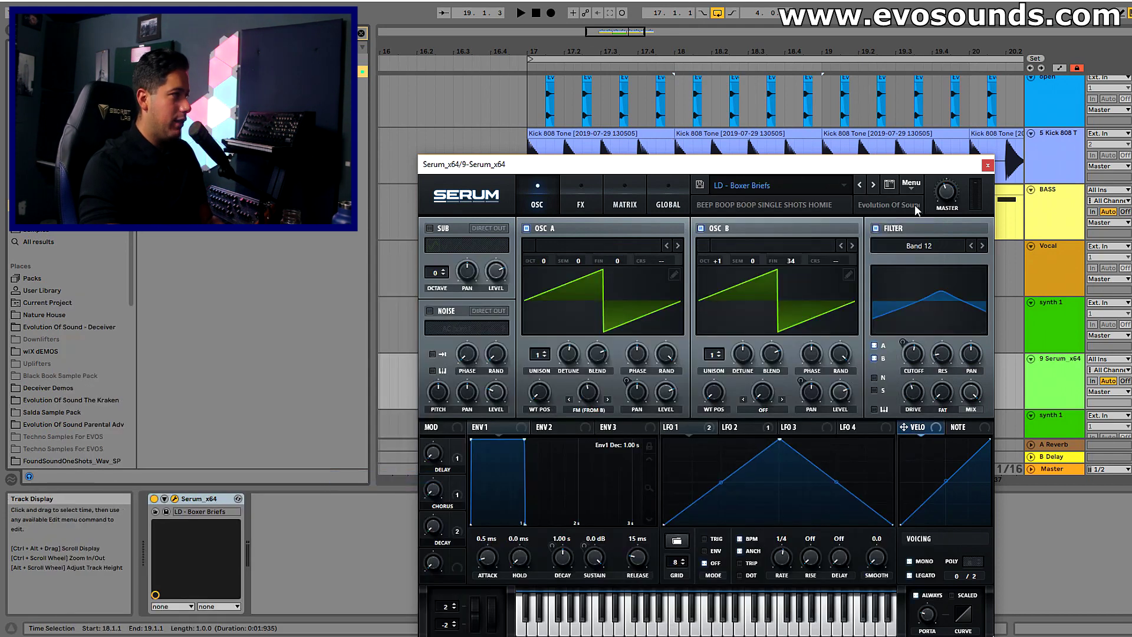
Step through the Deceiver lead presets in Serum up to "LD - Elastic" and lower the computer keyboard by one octave.
left_click(875, 186)
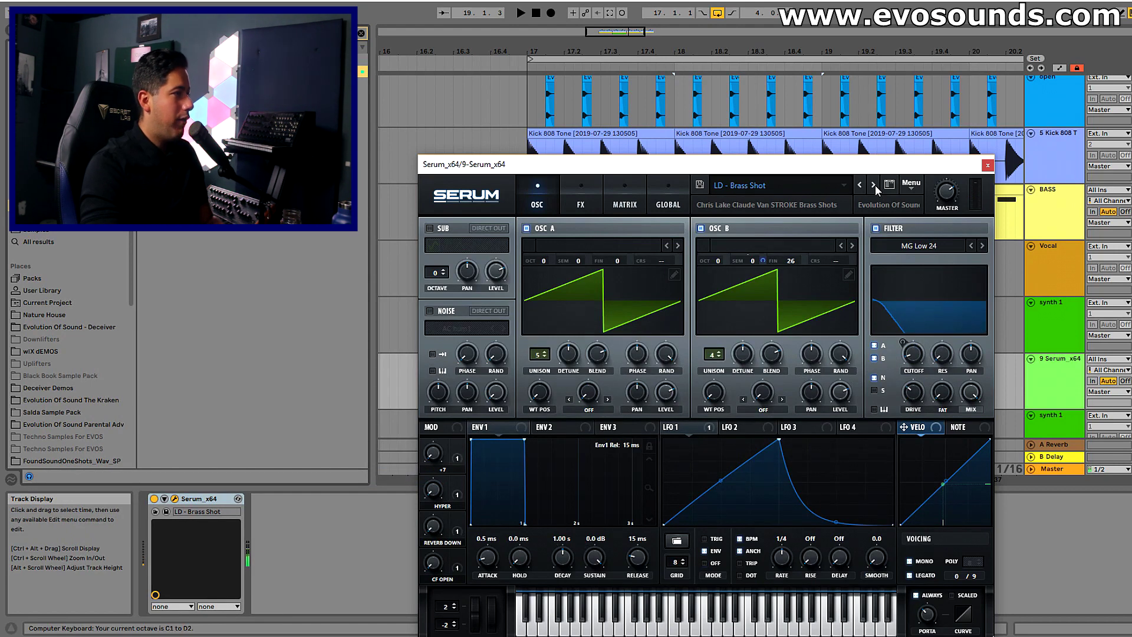
left_click(875, 185)
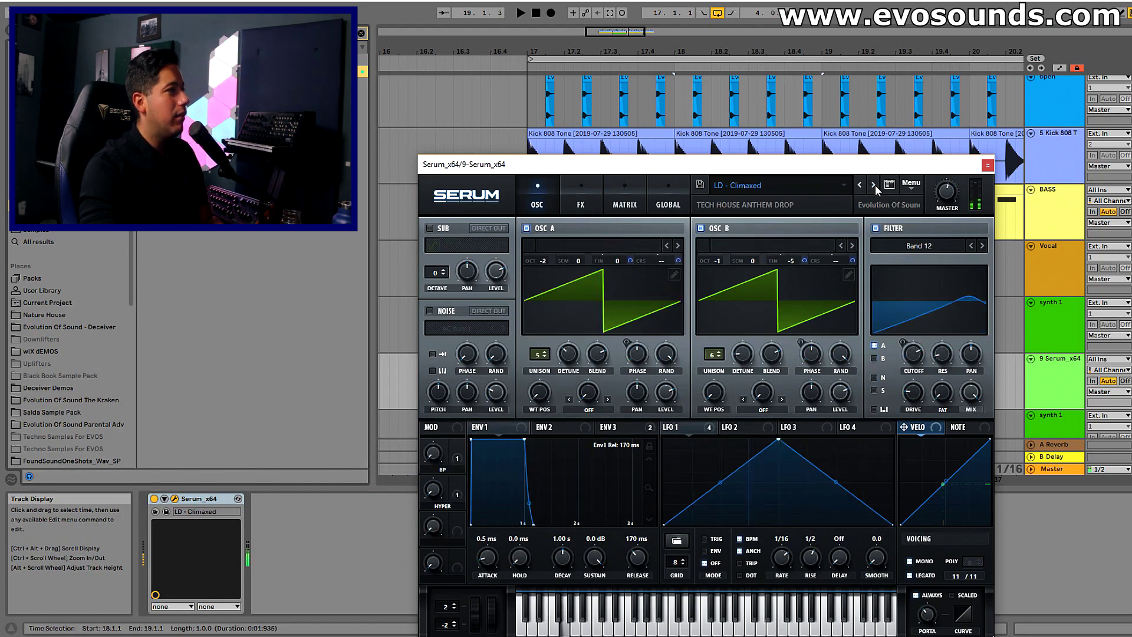
left_click(875, 185)
left_click(875, 186)
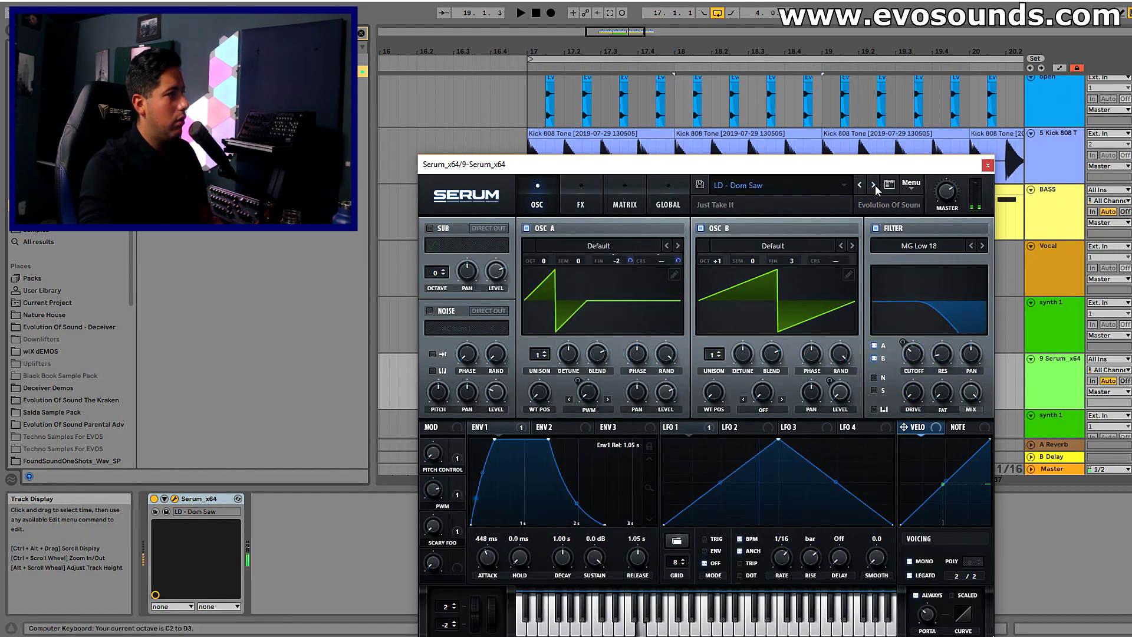
left_click(875, 185)
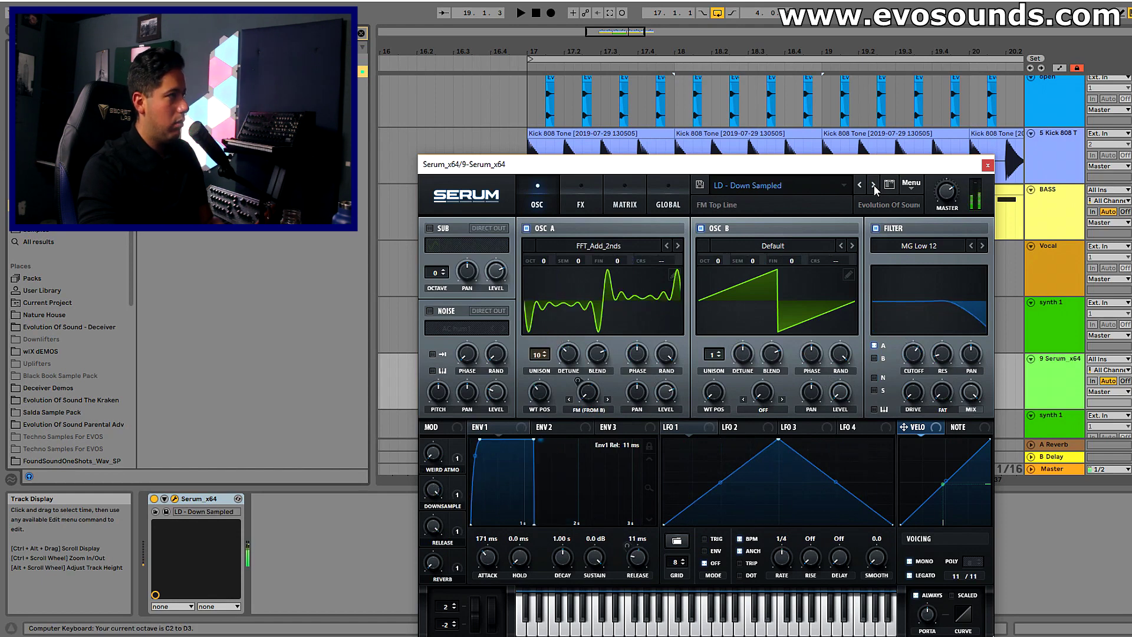
left_click(874, 185)
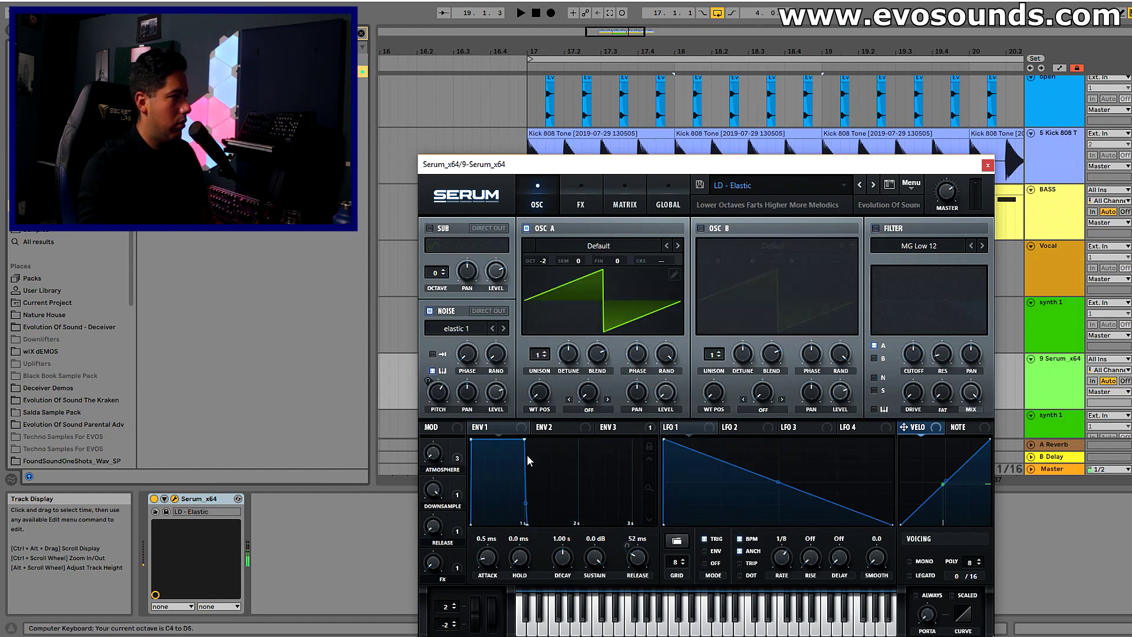
key("z")
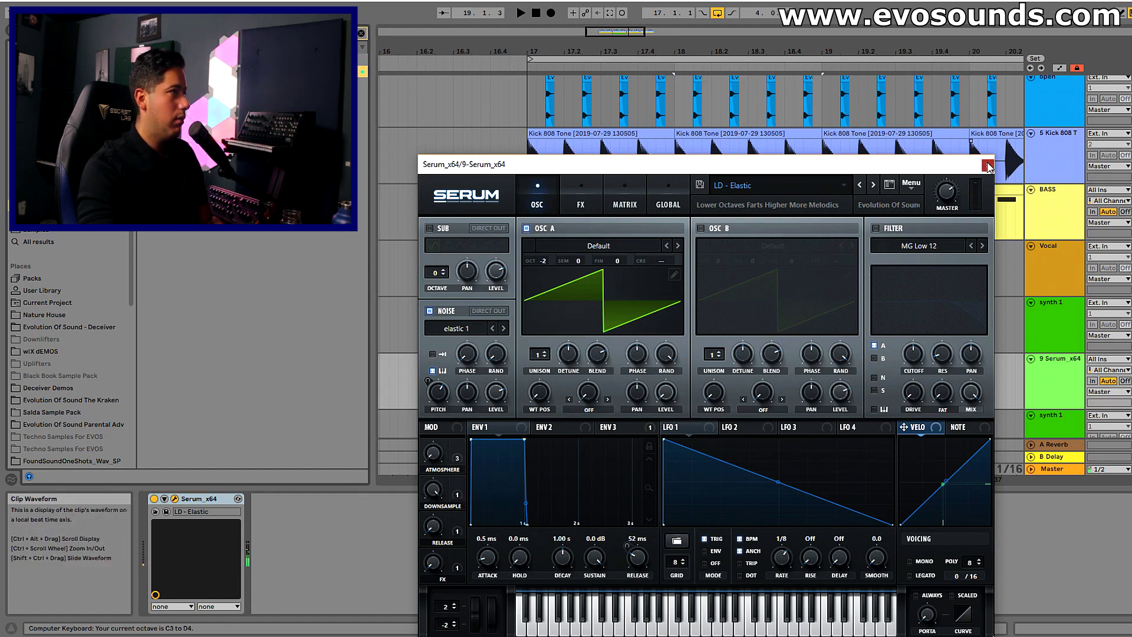
Play the beat and audition the "LD - Elastic" sound of the Serum track over it.
left_click(497, 328)
key("space")
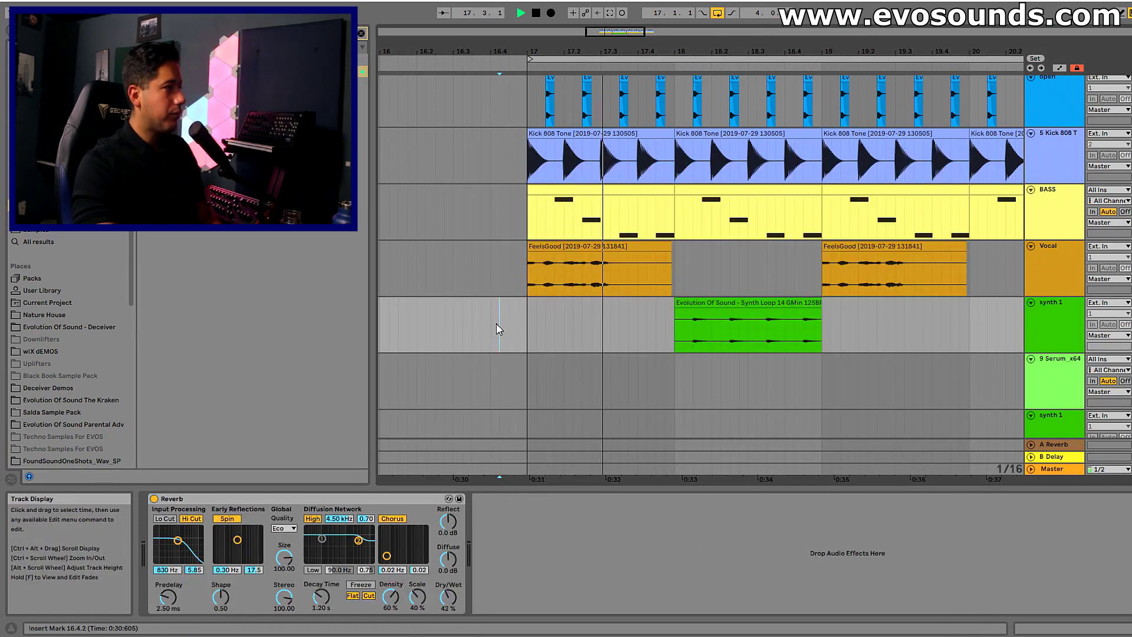
scroll(741, 320, "down", 2)
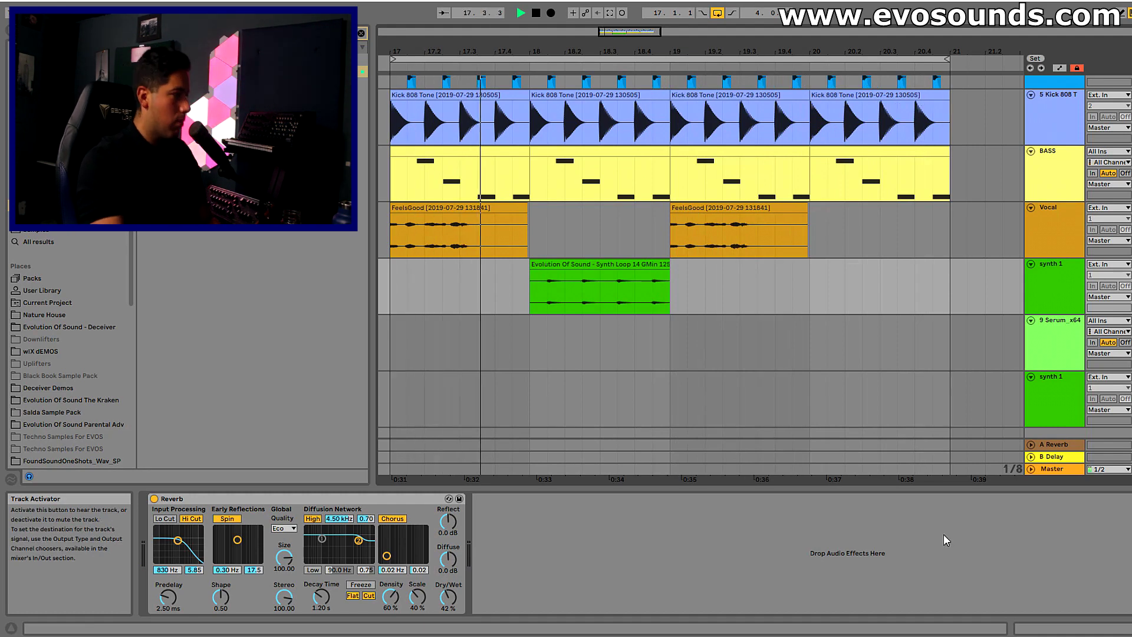
double_click(1049, 351)
key("space")
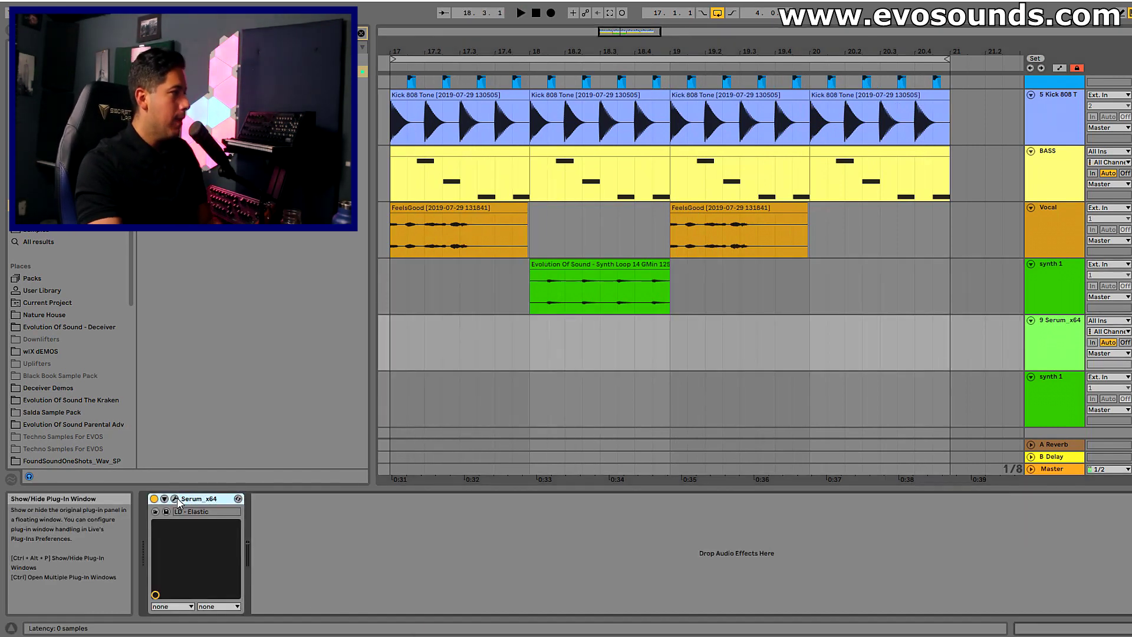
left_click(175, 498)
key("space")
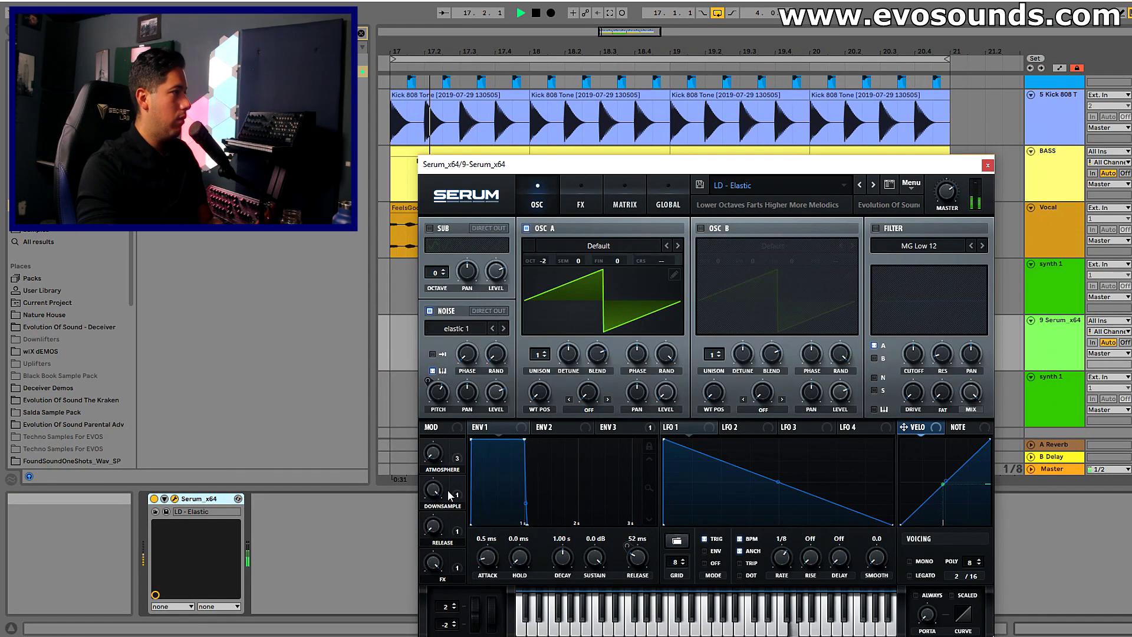
left_click(987, 166)
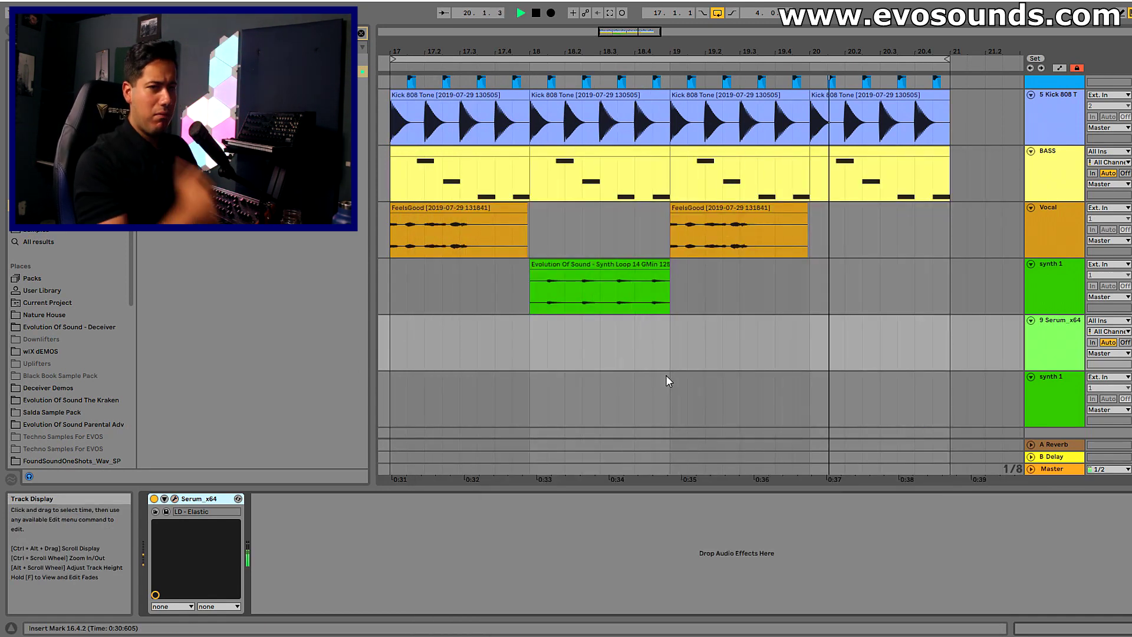
key("space")
Load the preset "LD - Acido" from the Deceiver bank in Serum and audition it over the beat.
left_click(175, 499)
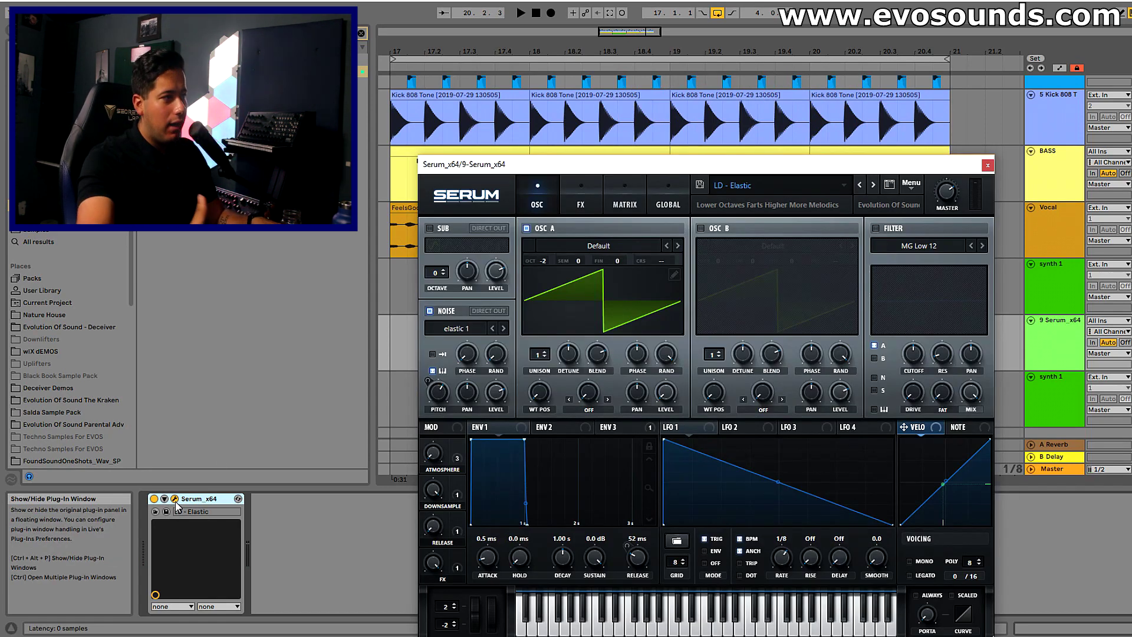
left_click(790, 187)
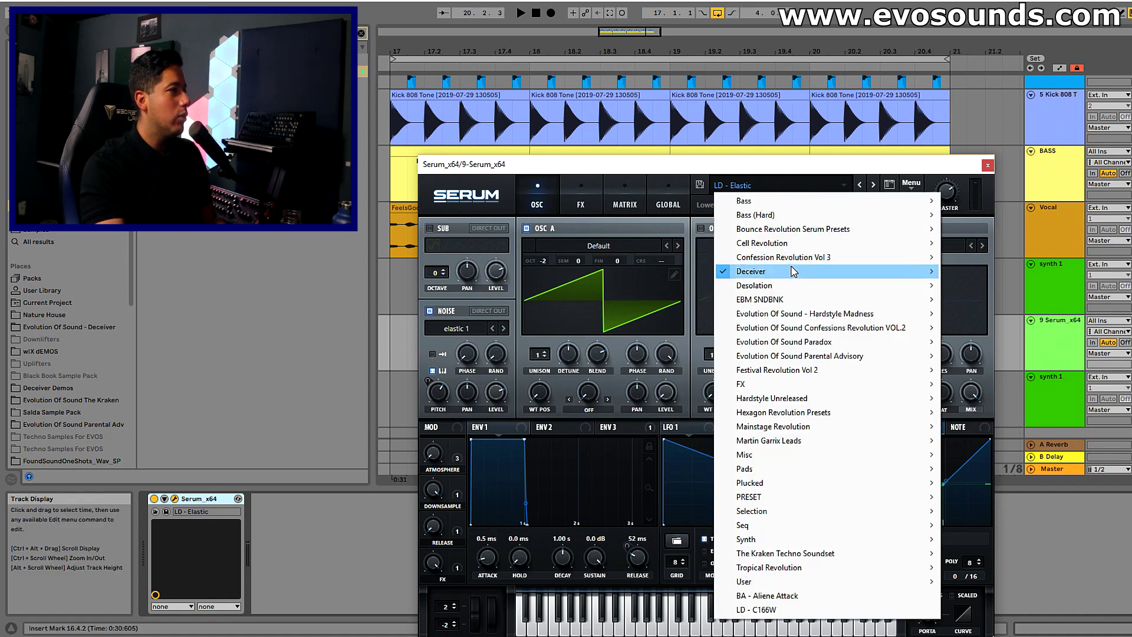
mouse_move(793, 271)
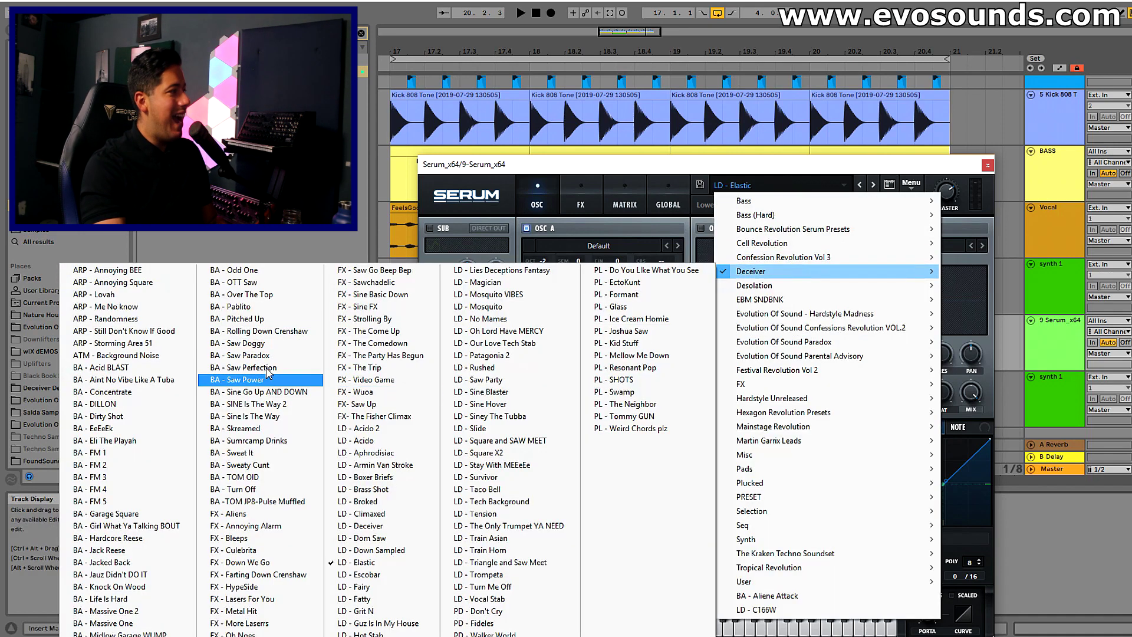
left_click(339, 441)
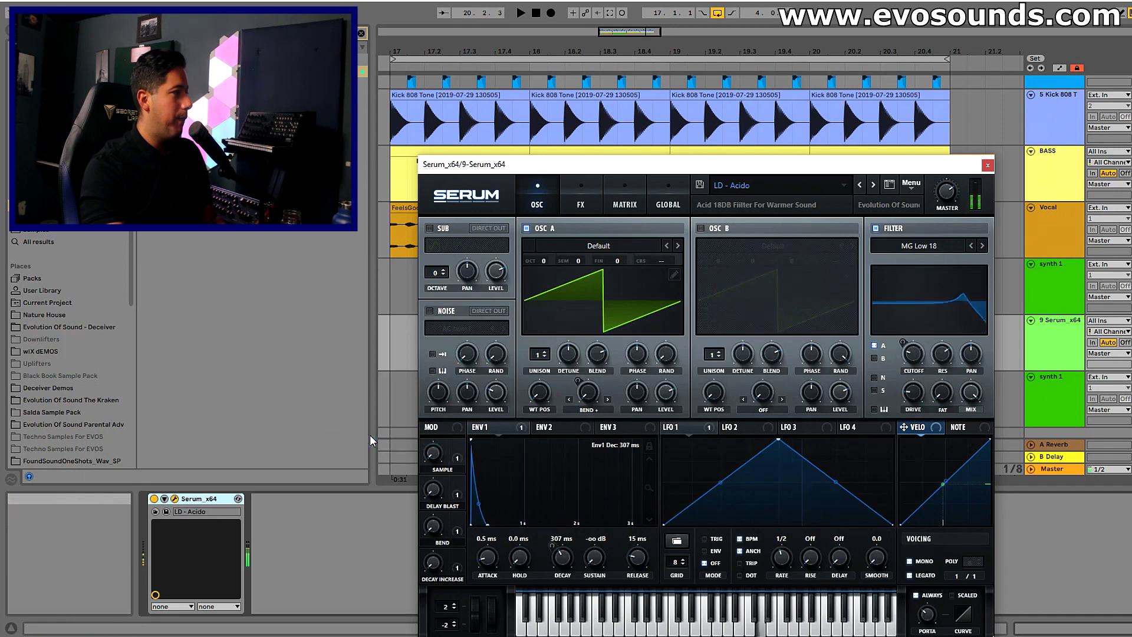
left_click(988, 165)
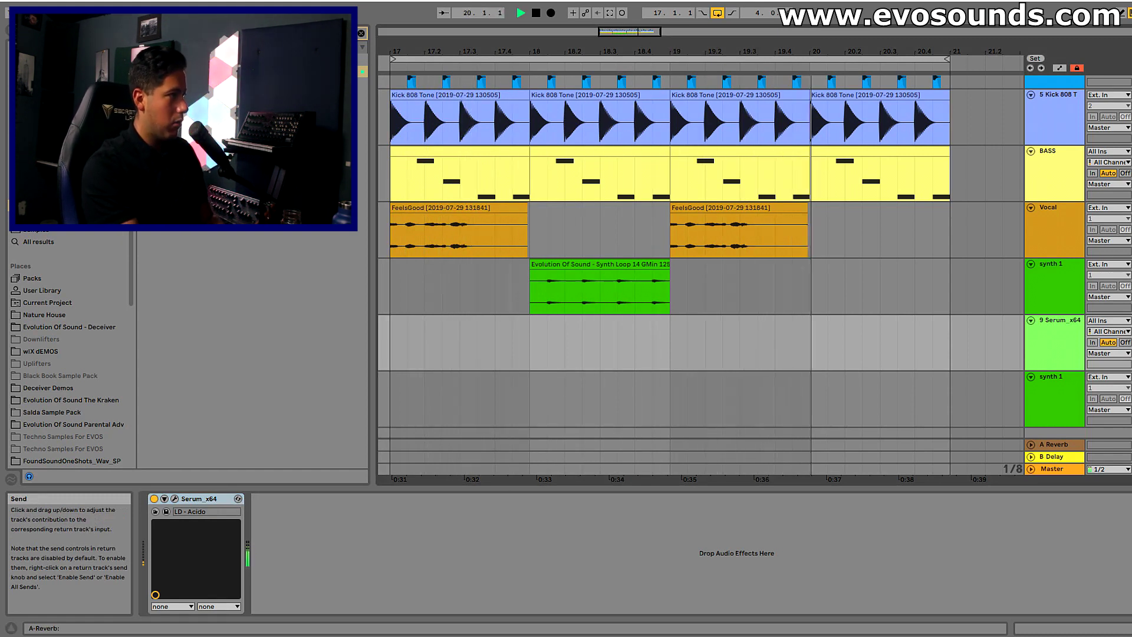
key("space")
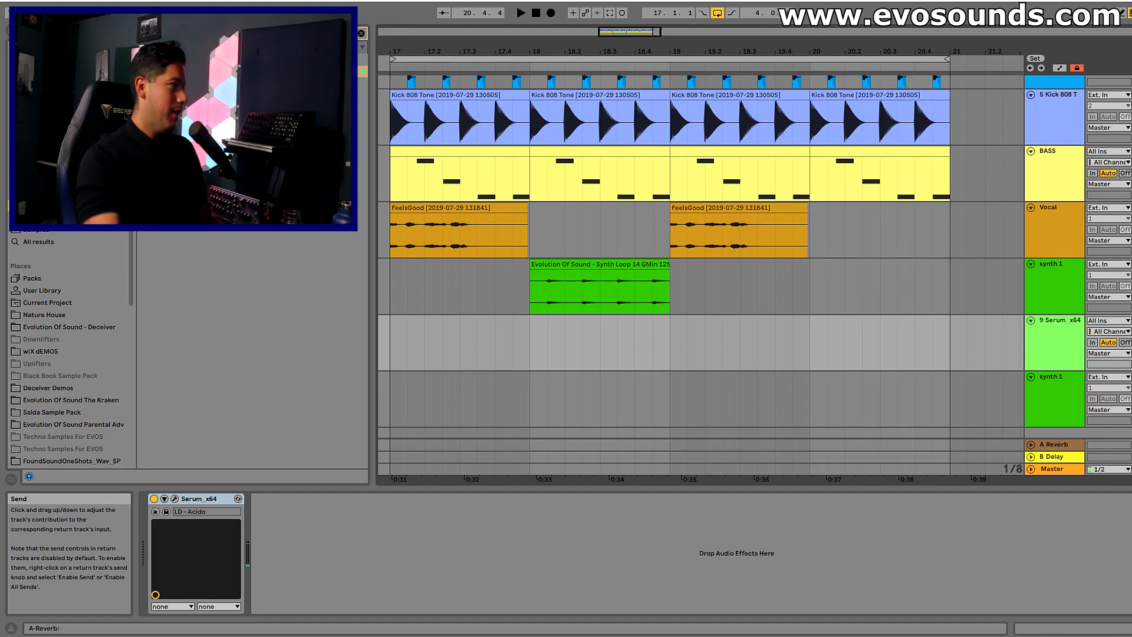
Duplicate the Serum track and step through the lead presets on the copy up to "LD - Climaxed".
left_click(1052, 342)
key("ctrl+d")
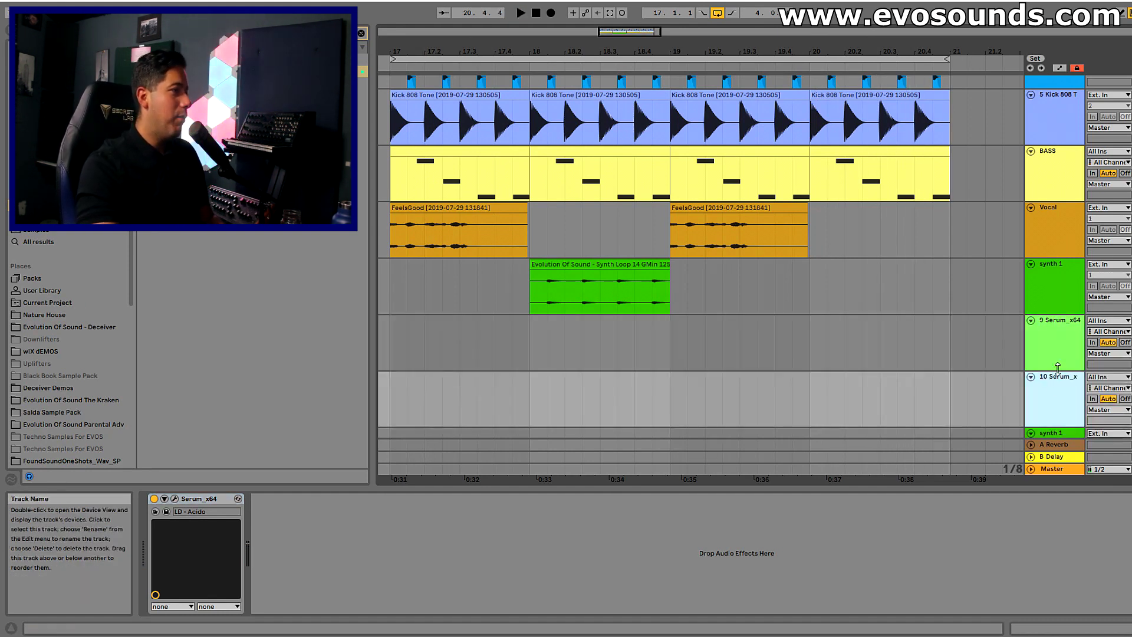
left_click(175, 499)
left_click(873, 185)
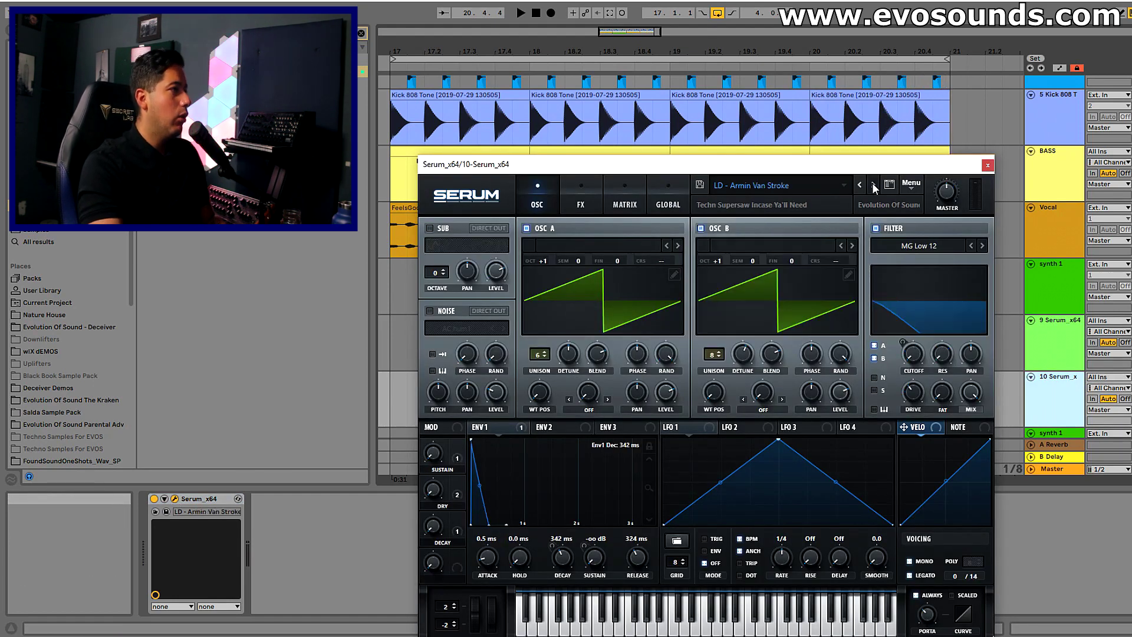
left_click(874, 184)
left_click(873, 185)
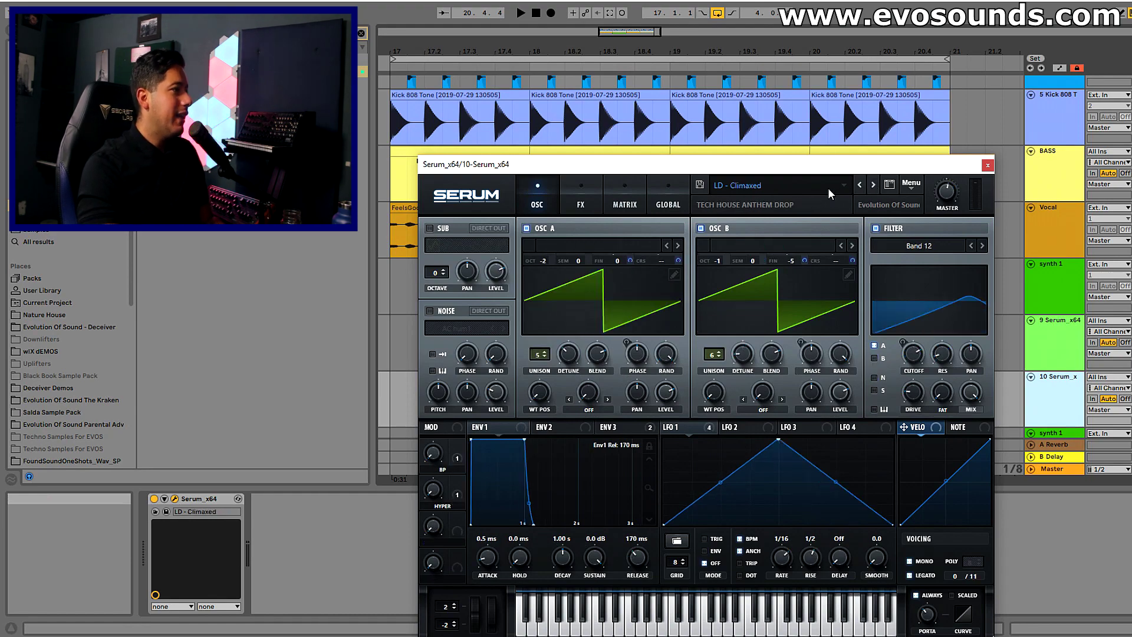
Load the Deceiver preset "LD - No Mames" on the duplicated Serum track and lower the computer keyboard octave to C1.
left_click(833, 186)
mouse_move(807, 271)
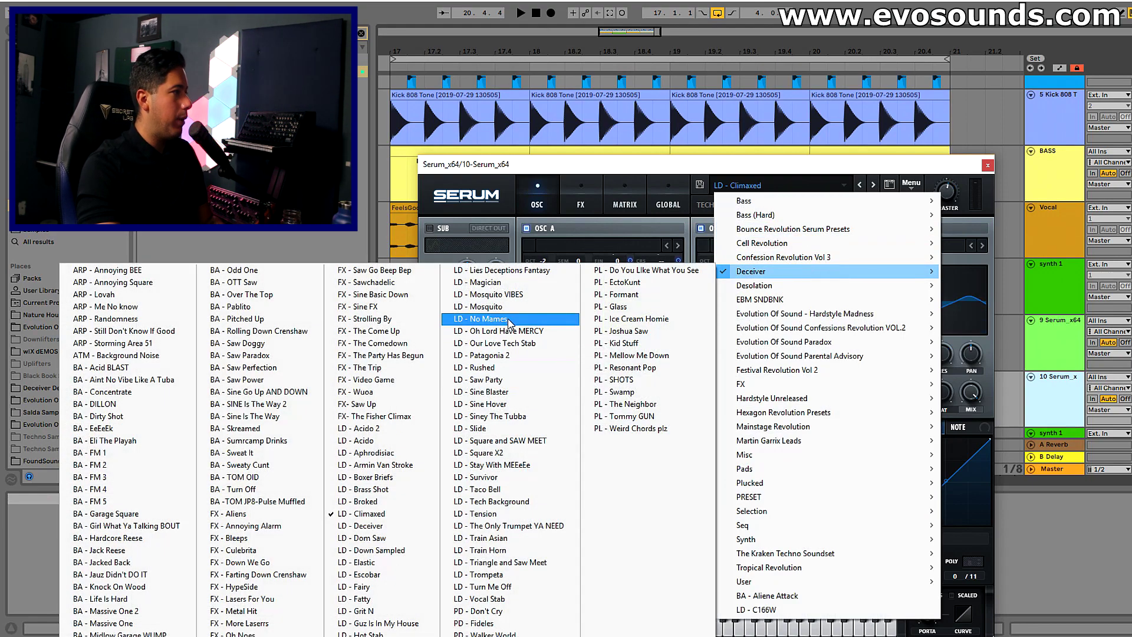
left_click(488, 319)
key("z")
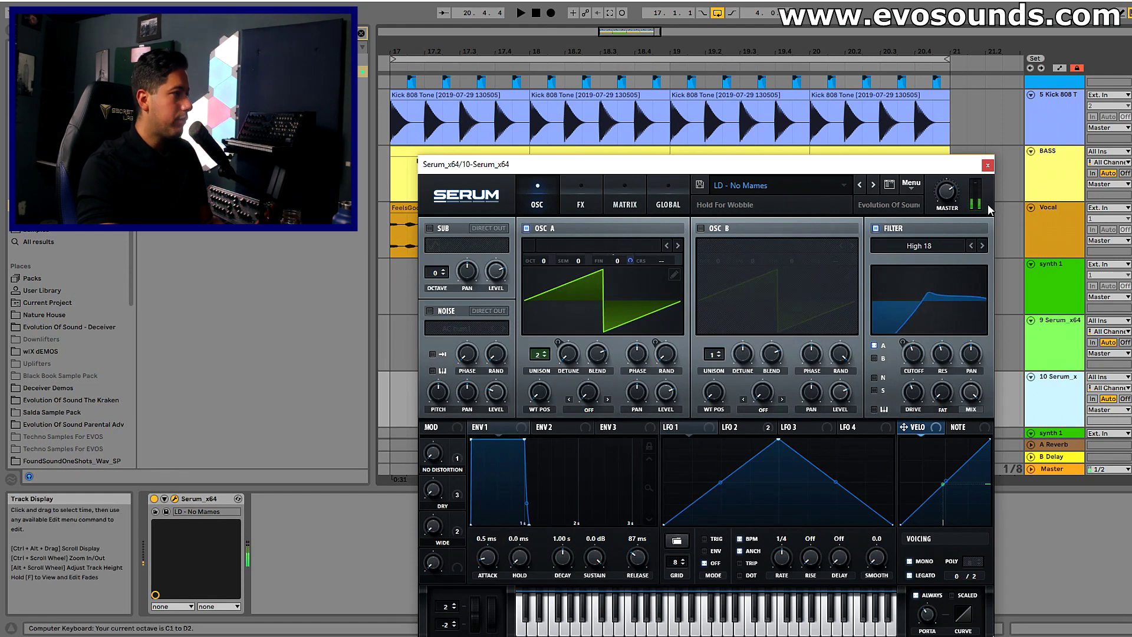
left_click(987, 164)
Insert an empty one-bar MIDI clip at bar 20 on the duplicated Serum track and raise the computer keyboard octave to C2.
left_click_drag(810, 377, 951, 394)
key("ctrl+shift+m")
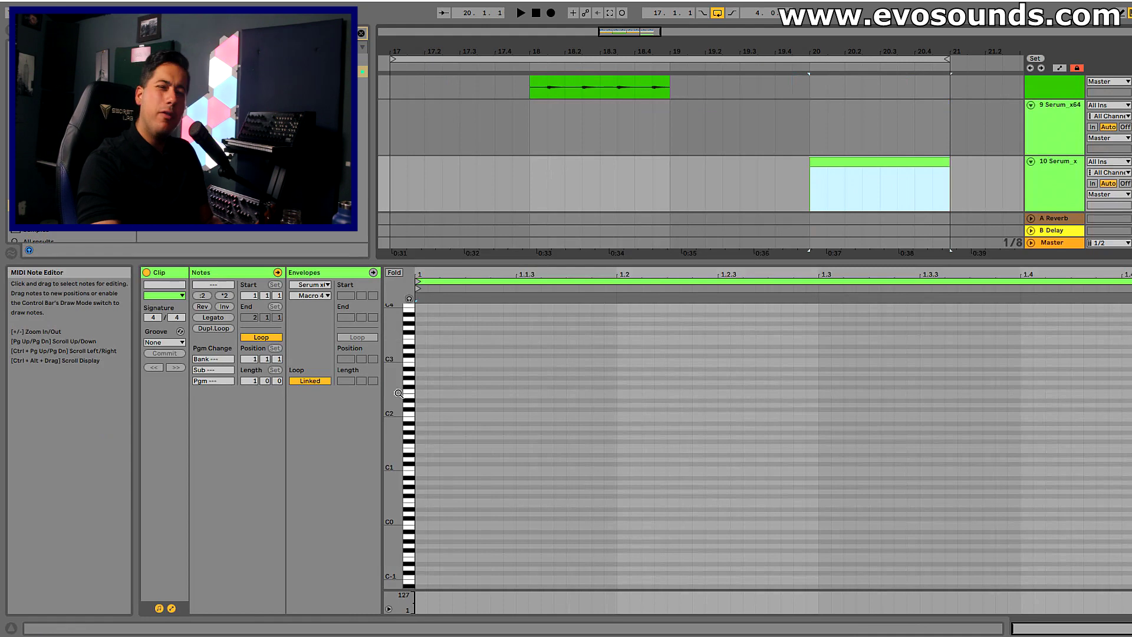
left_click_drag(390, 422, 398, 427)
key("x")
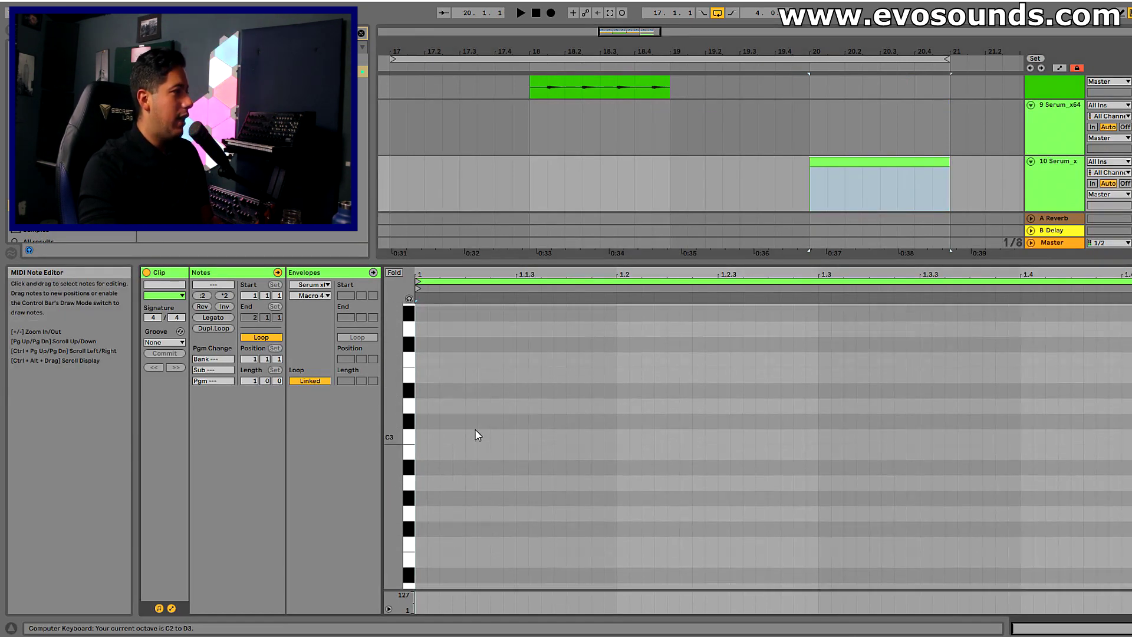
scroll(473, 427, "down", 5)
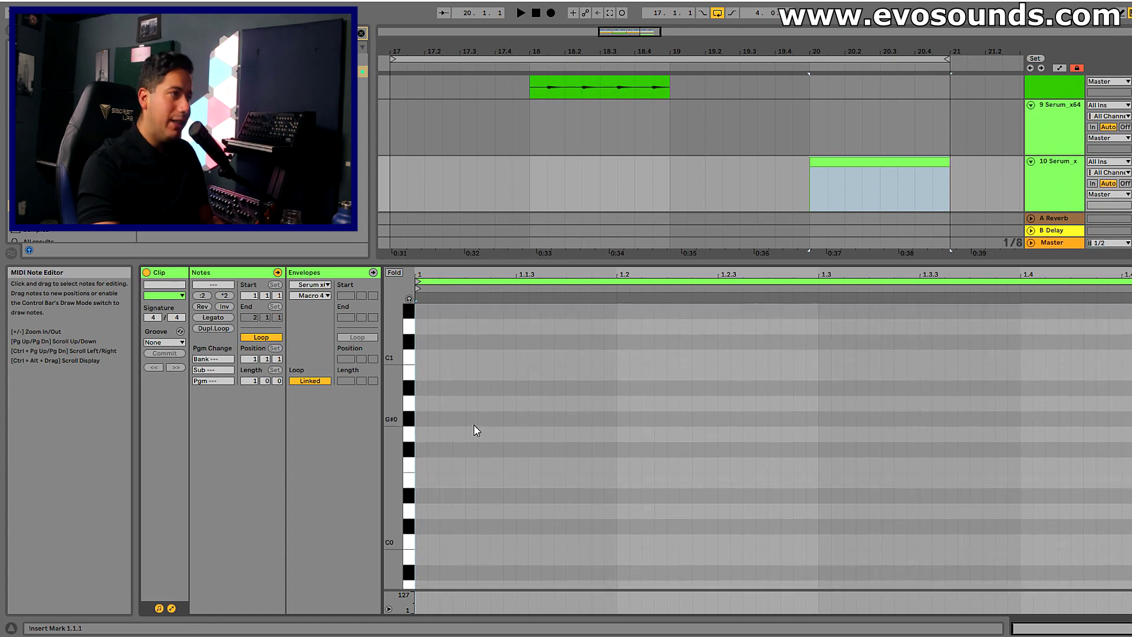
scroll(496, 408, "up", 8)
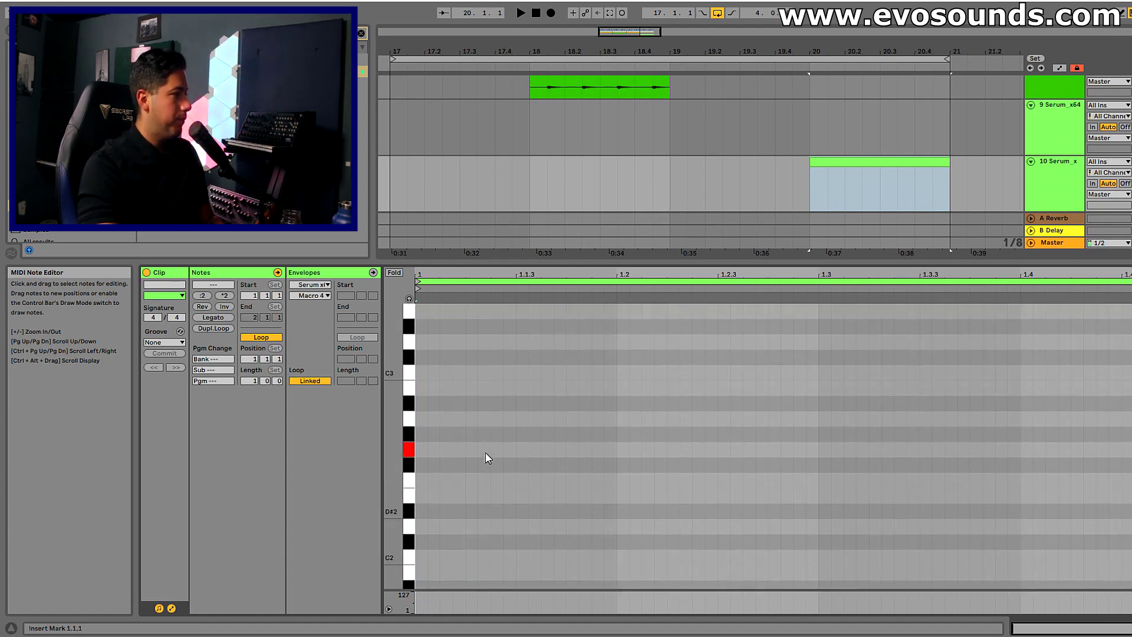
scroll(466, 457, "up", 3)
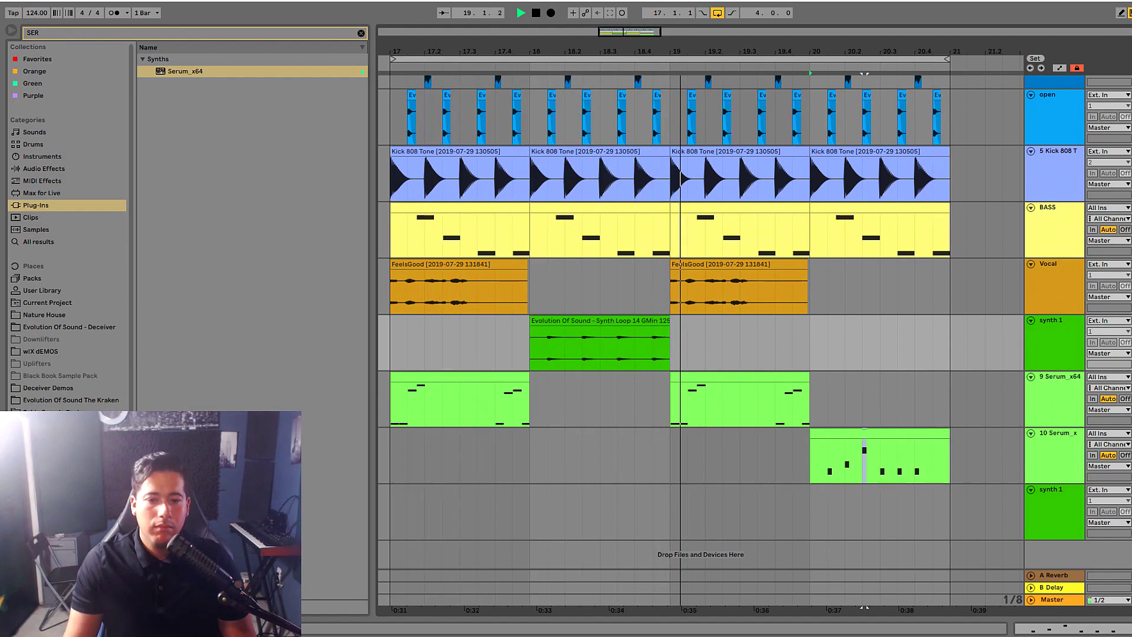
Trim the beginning of the first Serum track's clip at bar 19 so that it starts at 19.2.
mouse_move(581, 634)
left_click(759, 374)
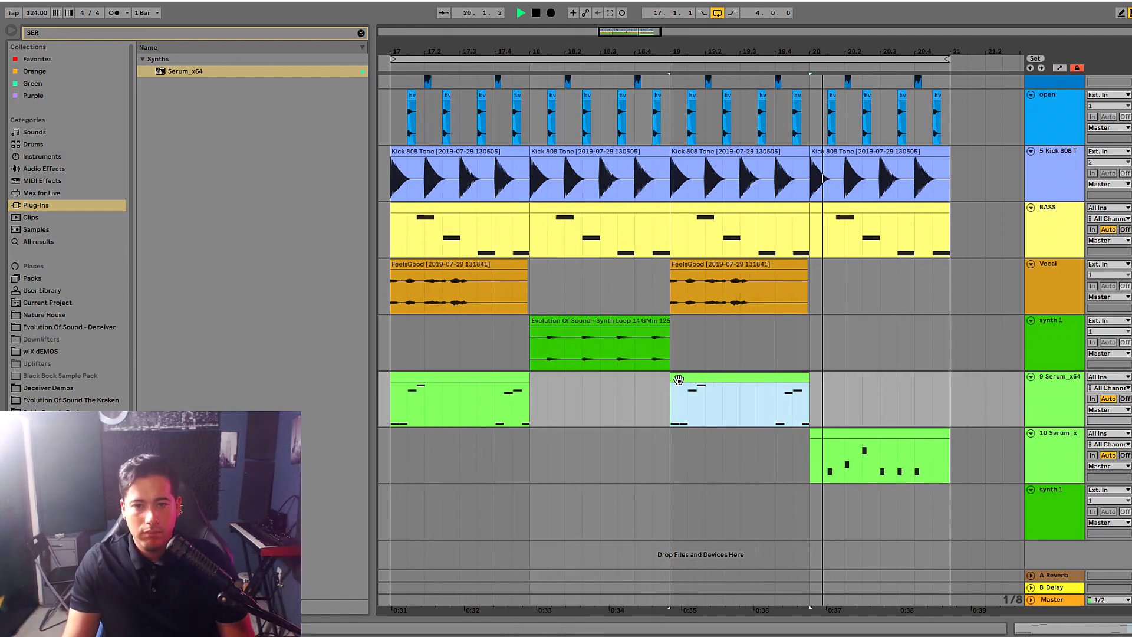
left_click_drag(671, 380, 704, 385)
Examine the clips of both Serum tracks and the synth loop to see how their parts fit around the vocal.
double_click(1054, 452)
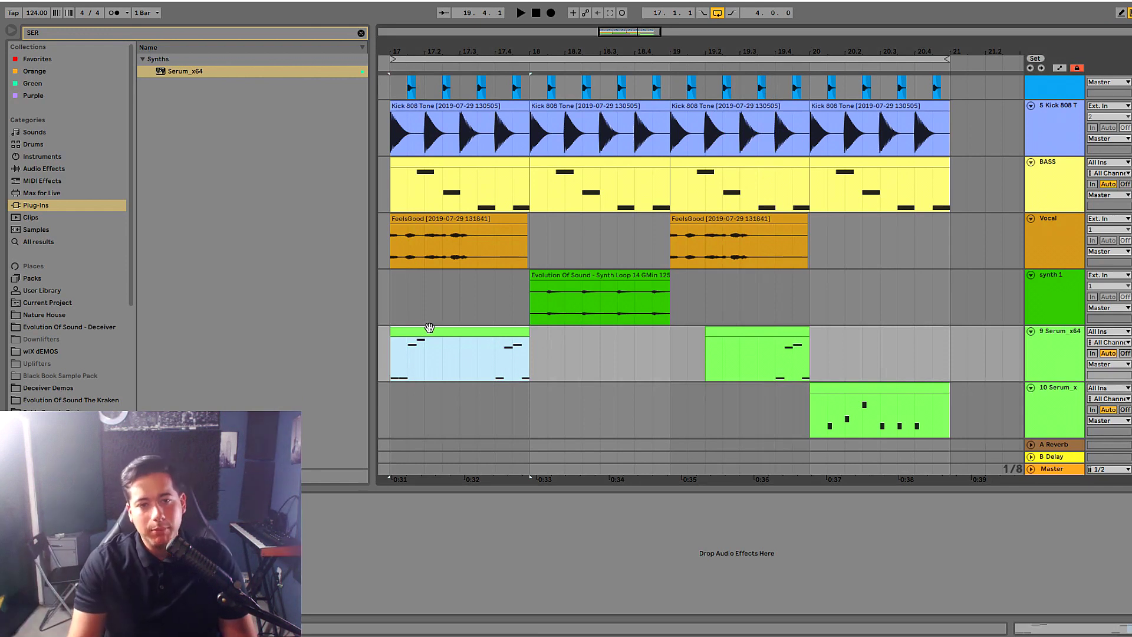
double_click(421, 329)
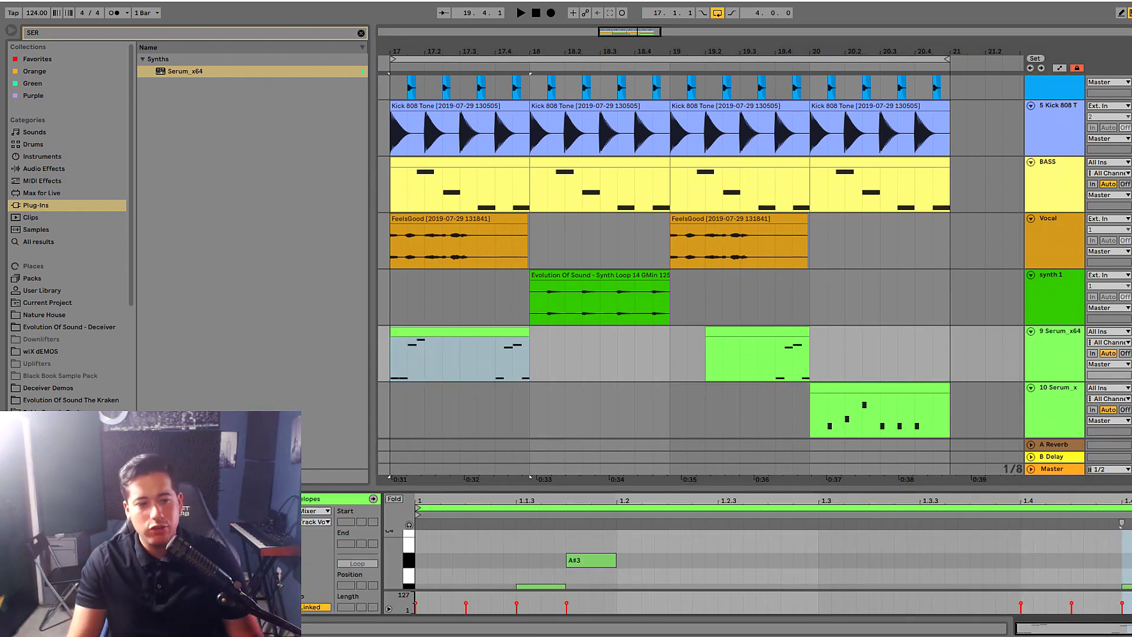
left_click(569, 276)
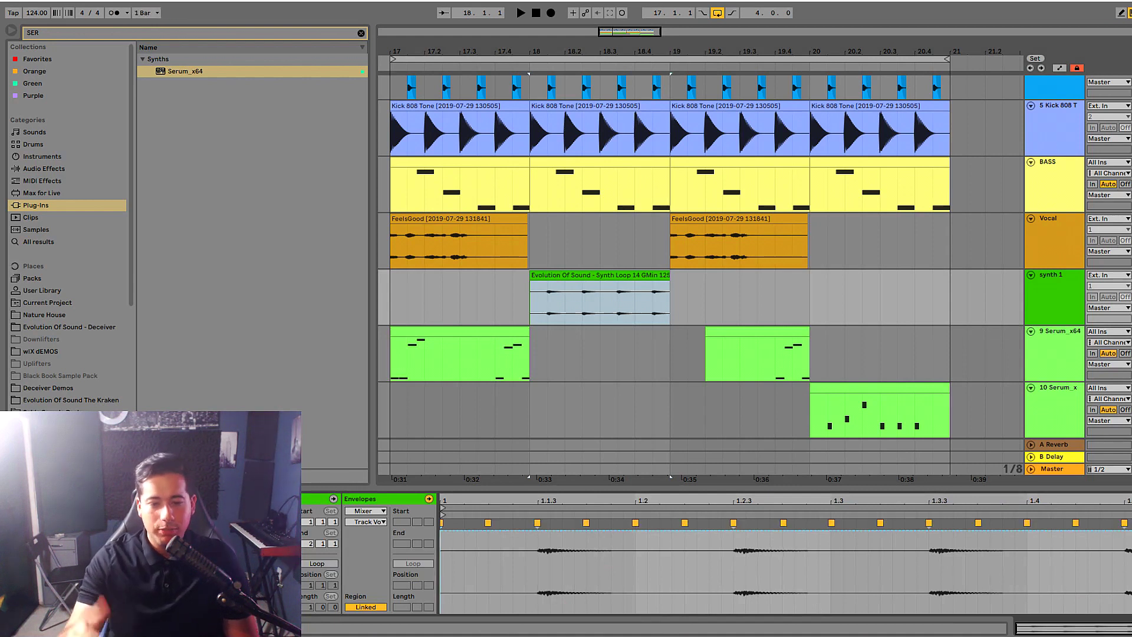
left_click(748, 335)
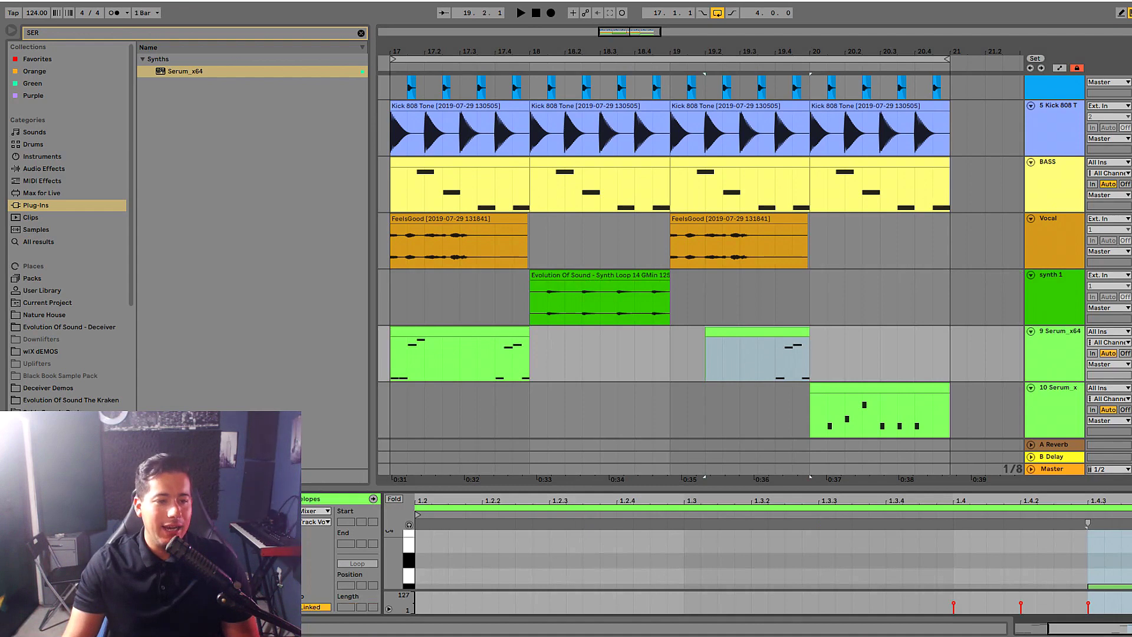
left_click(779, 354)
scroll(844, 372, "down", 3)
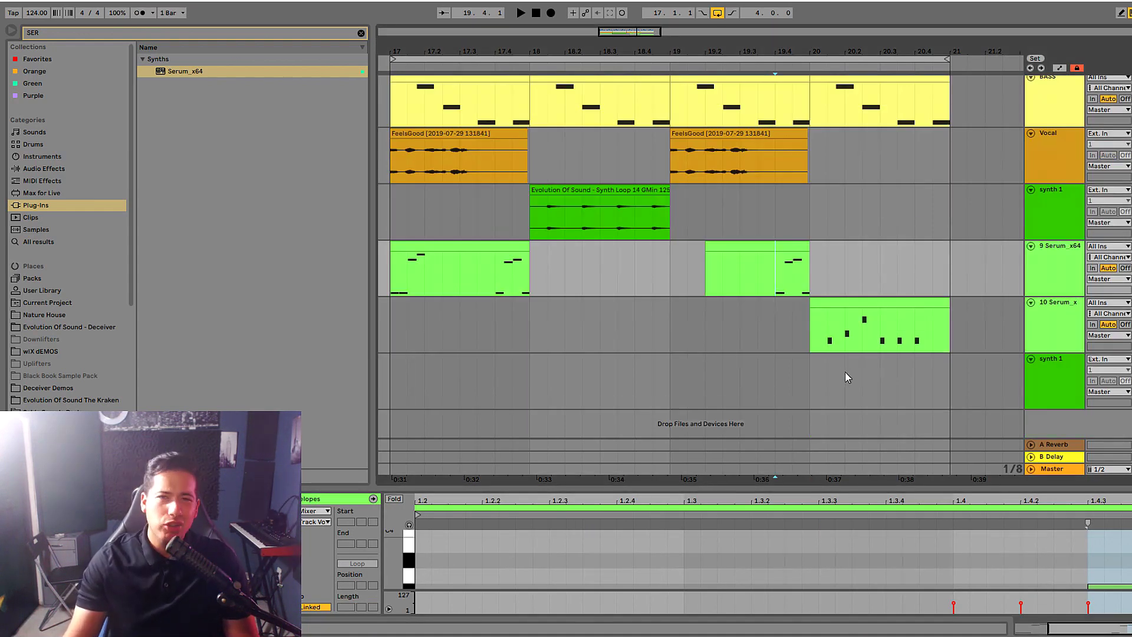
left_click(872, 302)
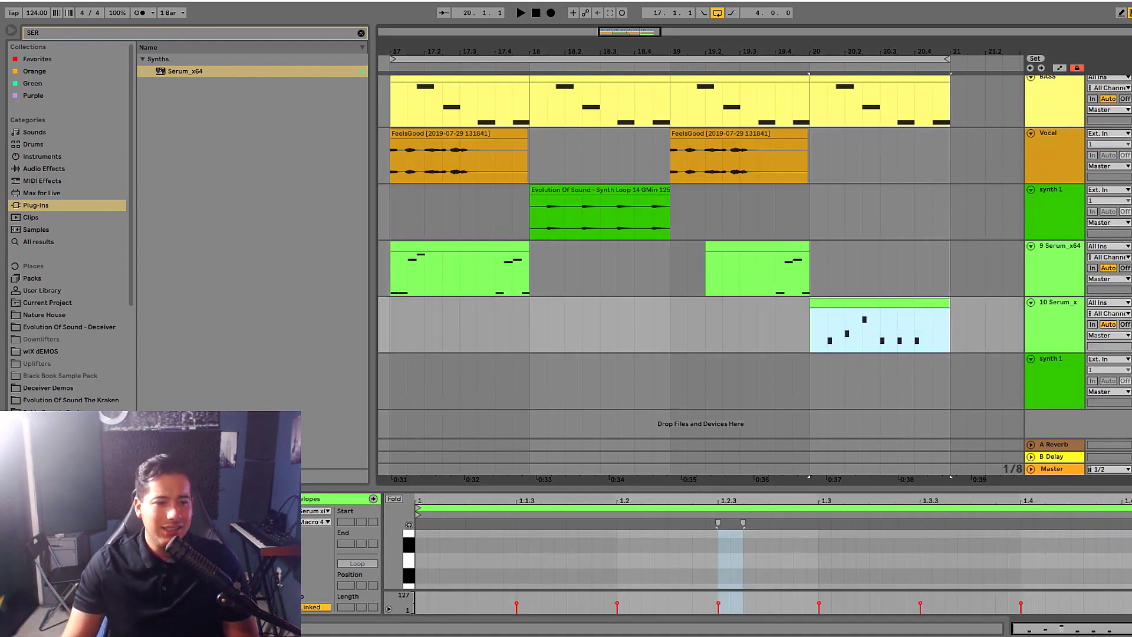
left_click(791, 260)
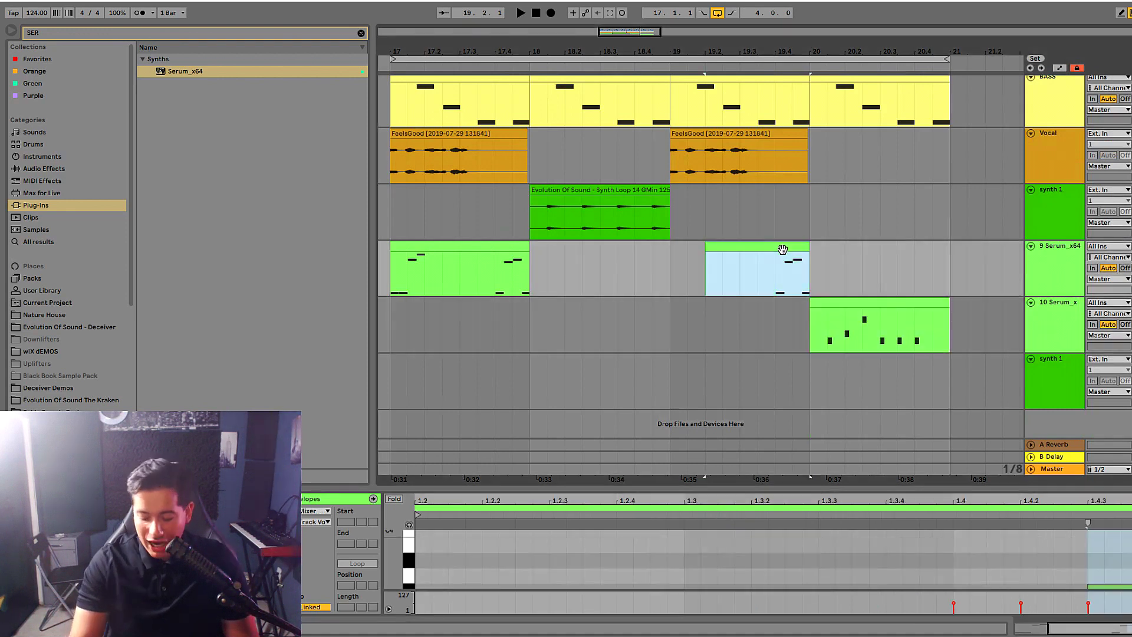
Delete both clips, at bars 19 and 17, from the first Serum track.
key("Delete")
left_click(617, 189)
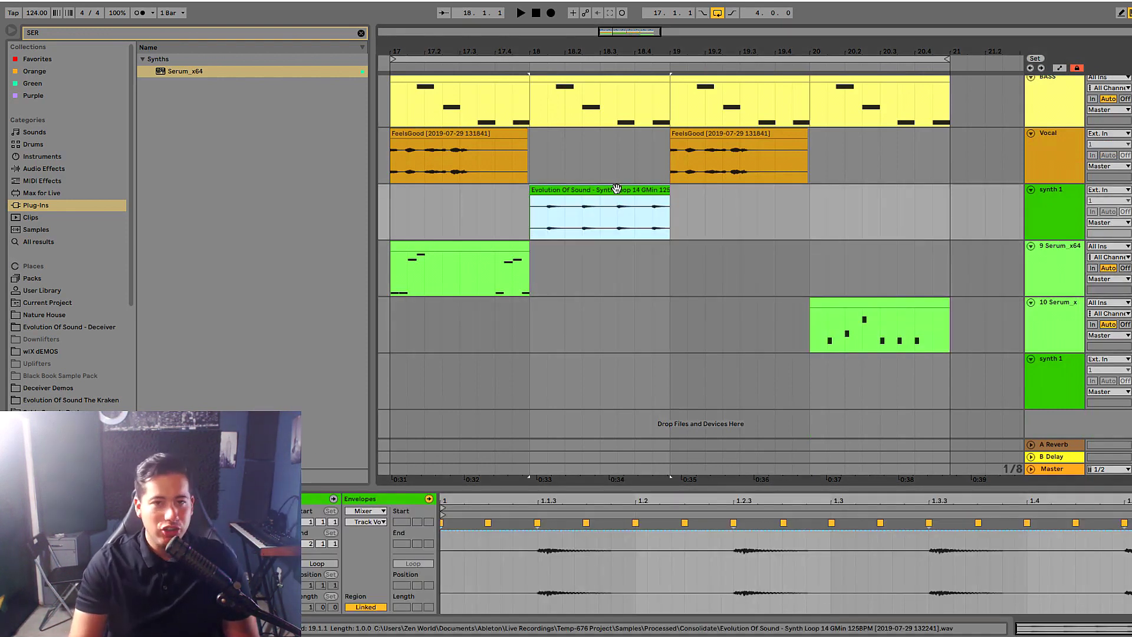
left_click(467, 246)
key("Delete")
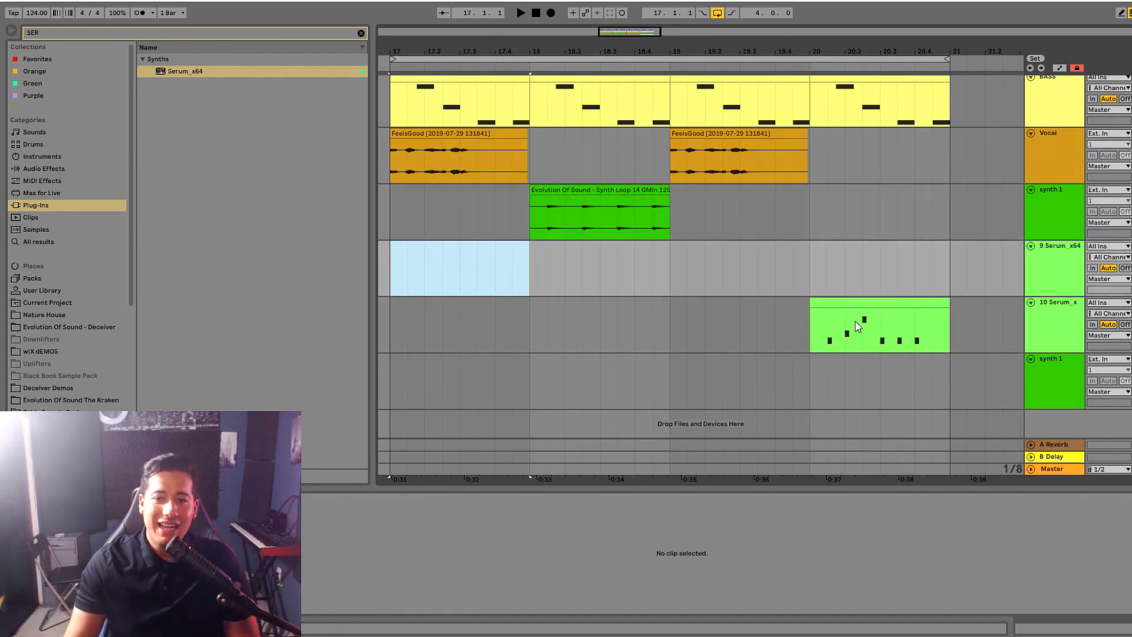
Play the loop to hear the remaining parts and show the effects on the upper synth 1 track.
mouse_move(876, 306)
left_mouse_down()
mouse_move(806, 308)
mouse_move(875, 308)
left_mouse_up()
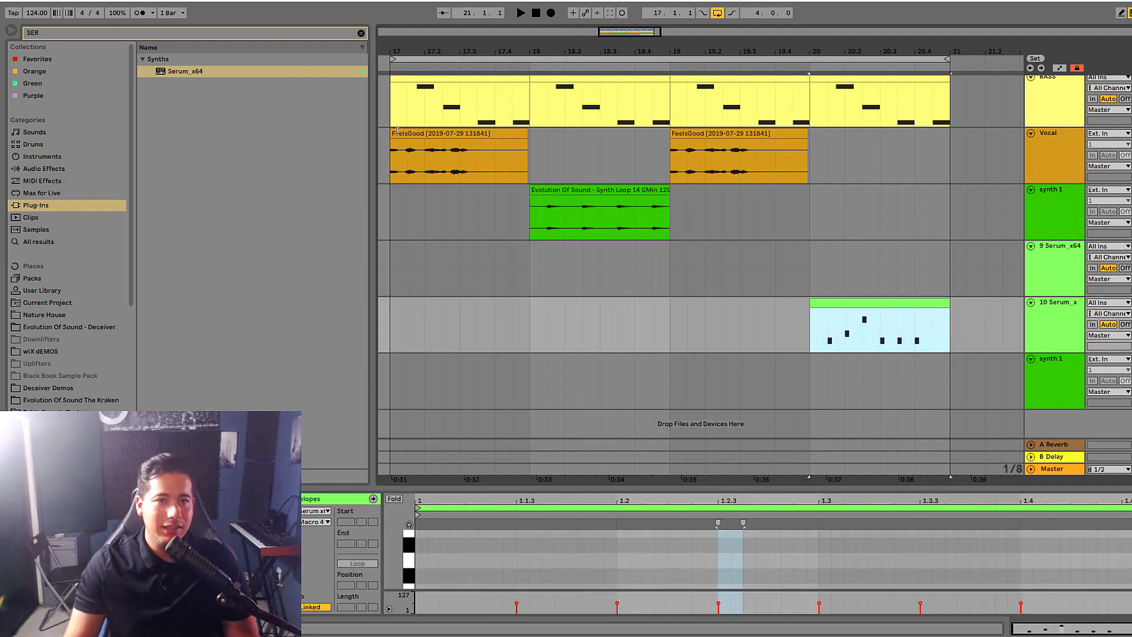
left_click(418, 133)
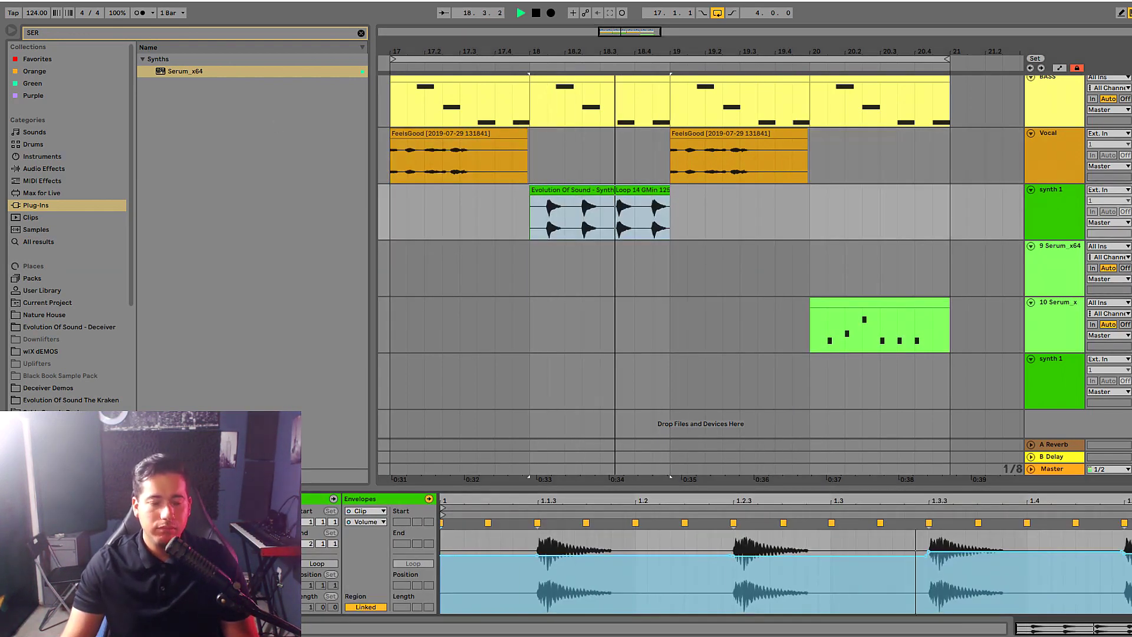
left_click(1061, 209)
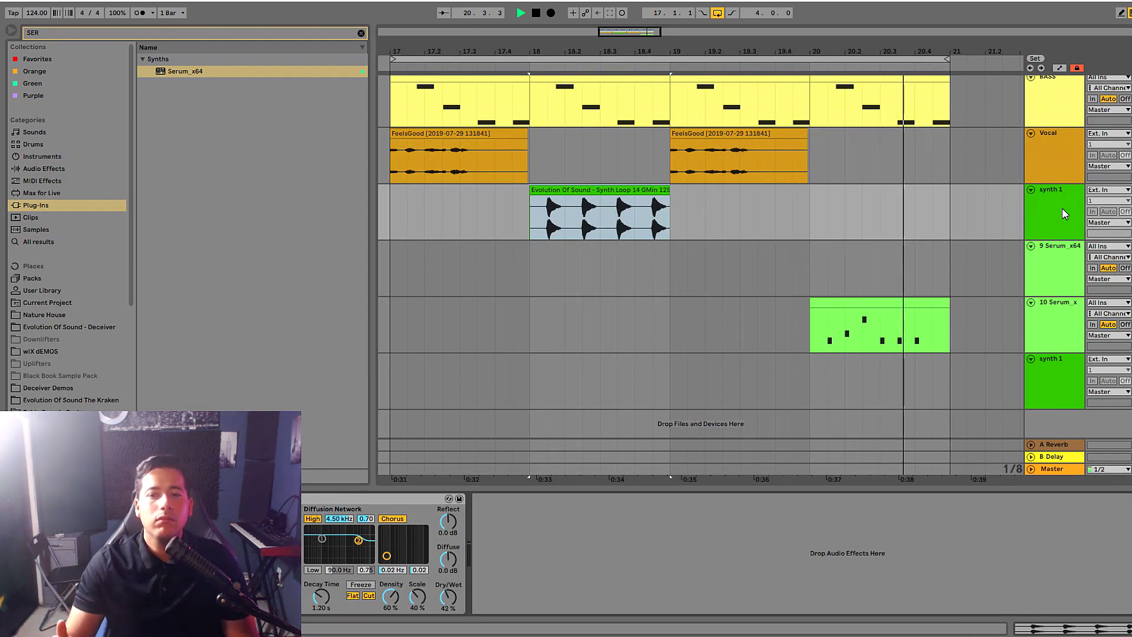
key("space")
Search the plug-ins for "haas" and add kHs Haas to the upper synth 1 track after its reverb.
left_click(26, 170)
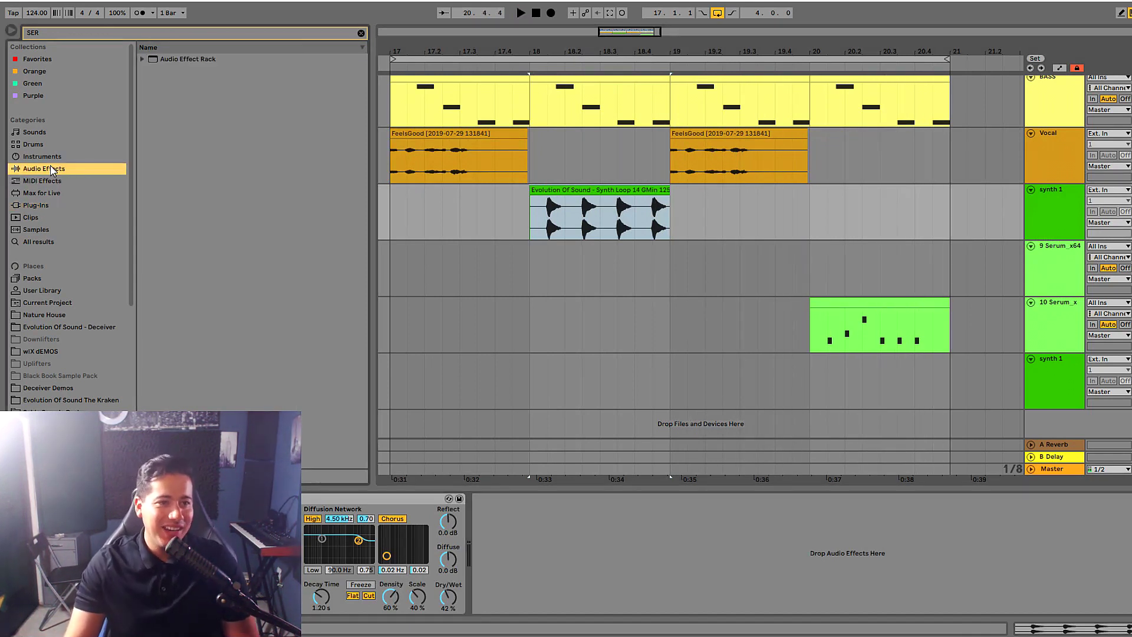
left_click(361, 34)
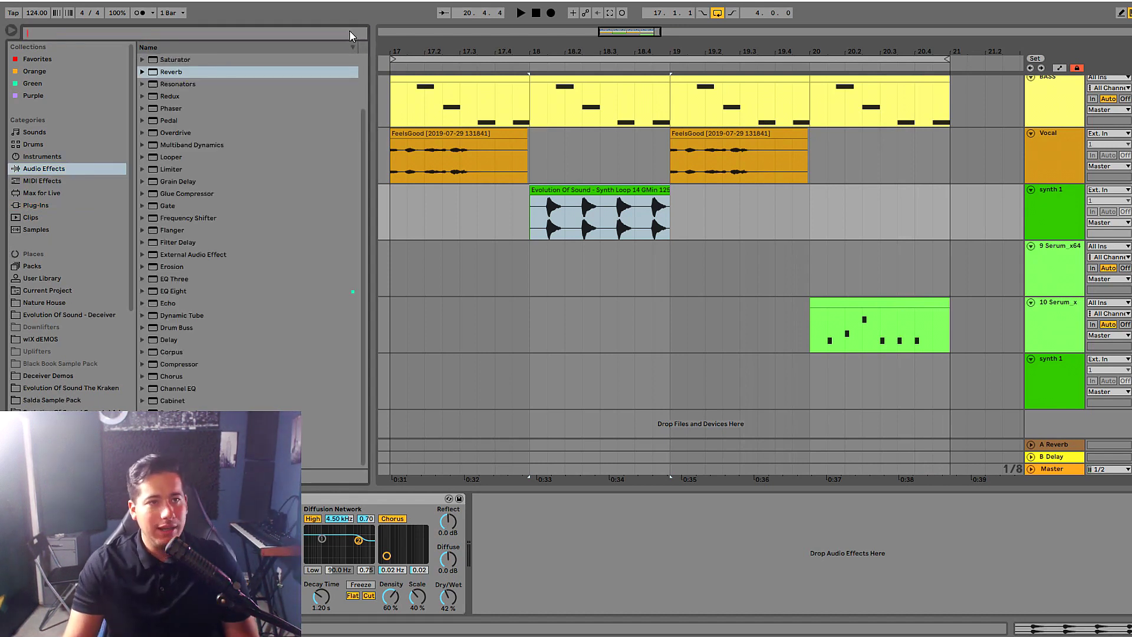
type("g")
type("haas")
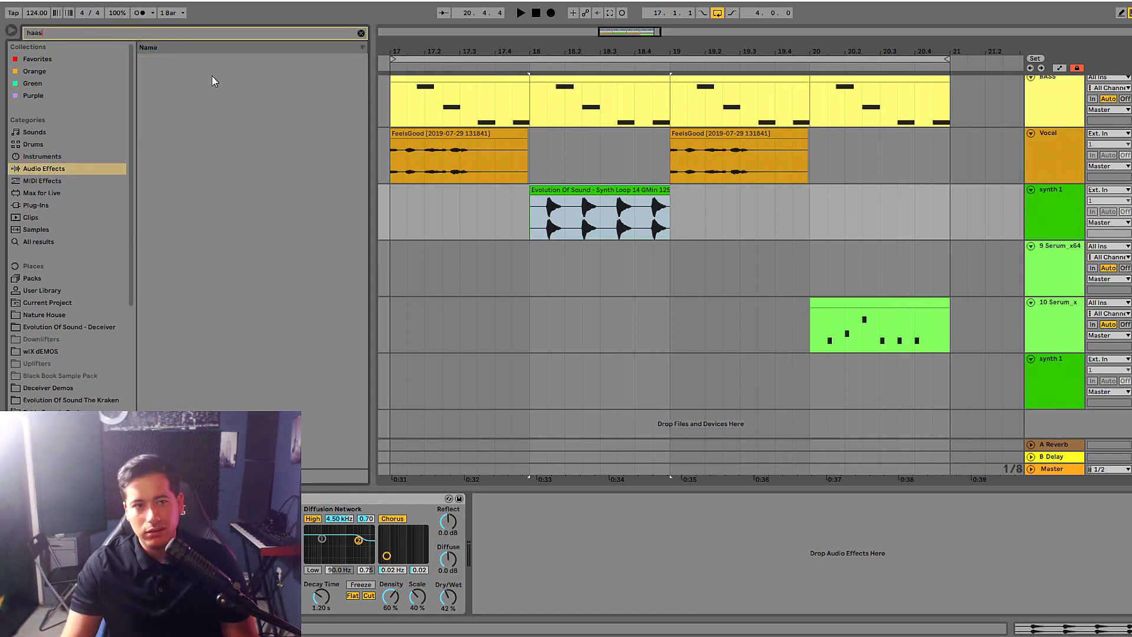
left_click(36, 205)
left_click_drag(177, 71, 1042, 216)
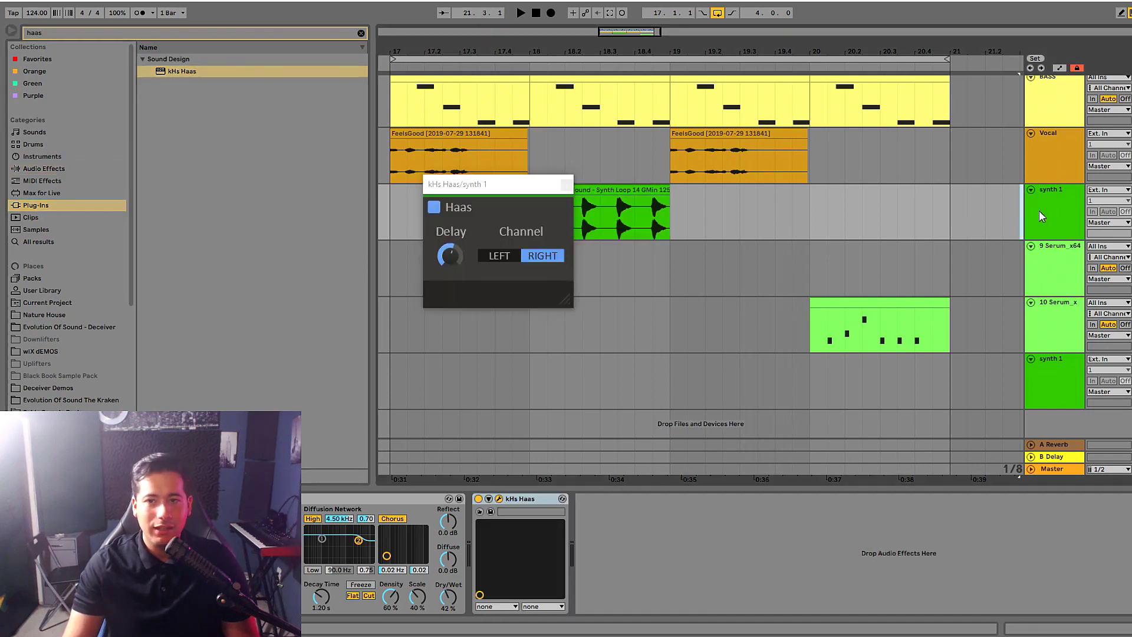
Play the arrangement to hear the synth loop with the Haas effect against the second Serum track's clip.
left_click(612, 190)
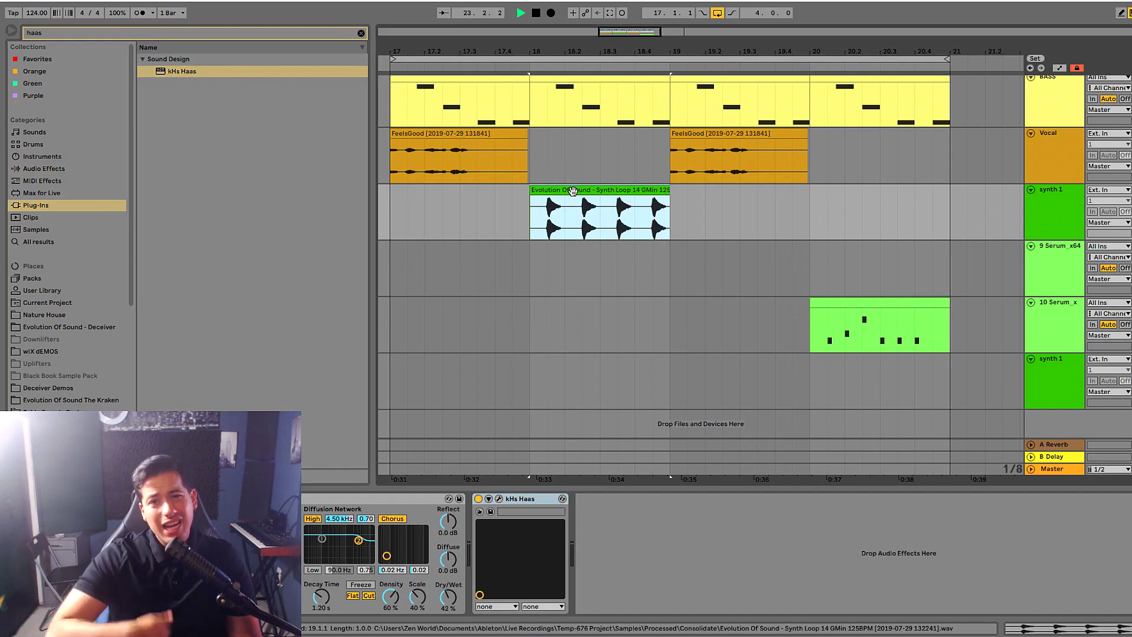
key("space")
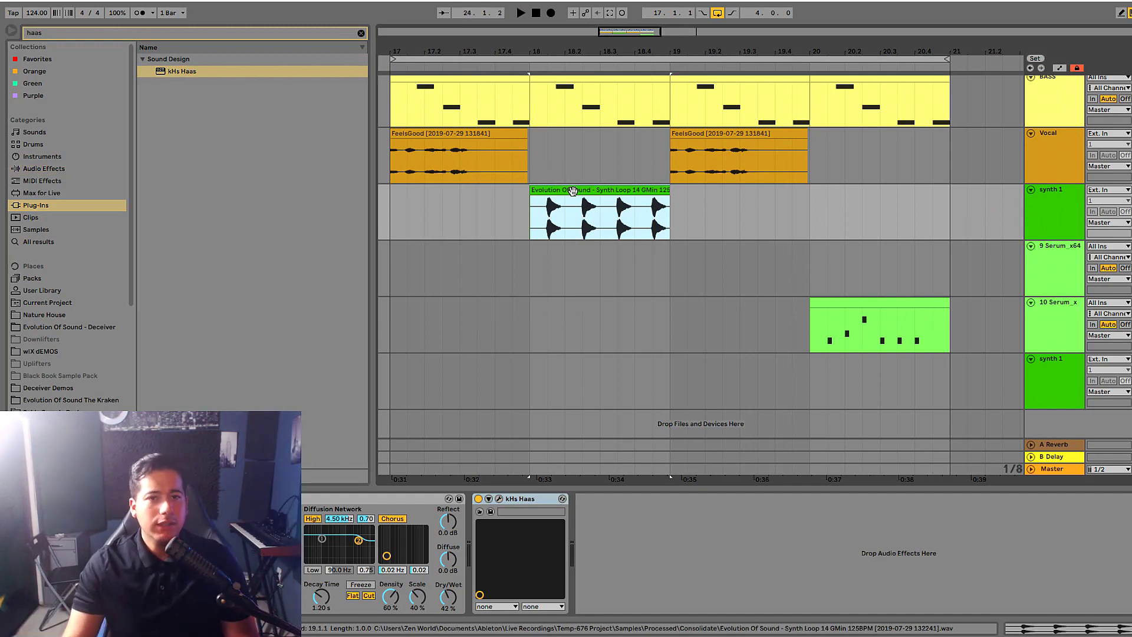
key("space")
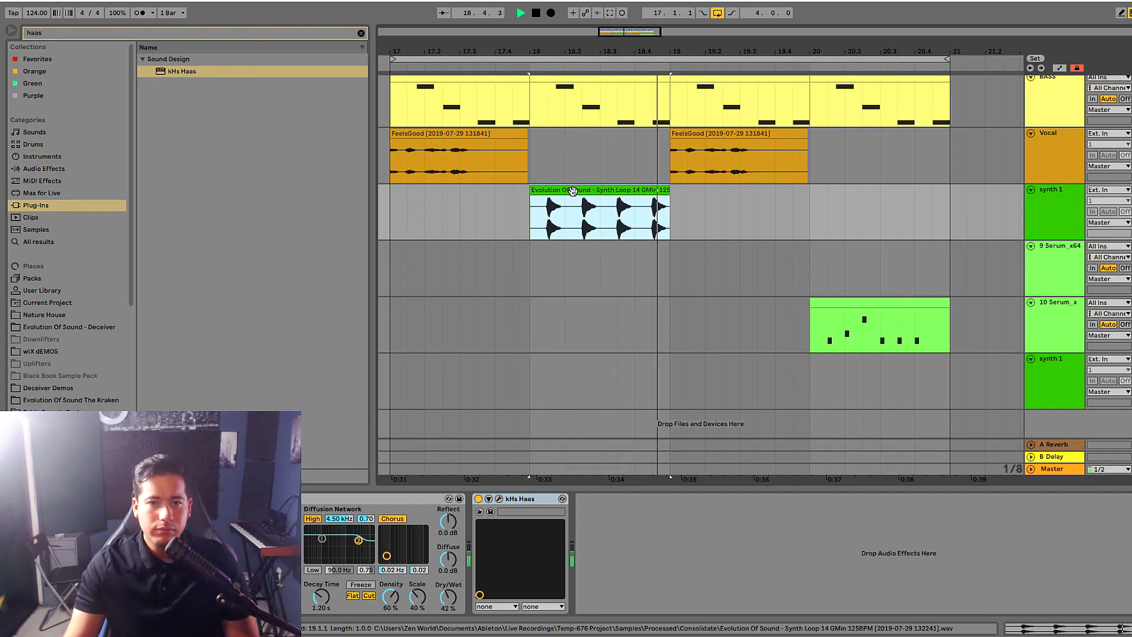
left_click(844, 292)
left_click(849, 303)
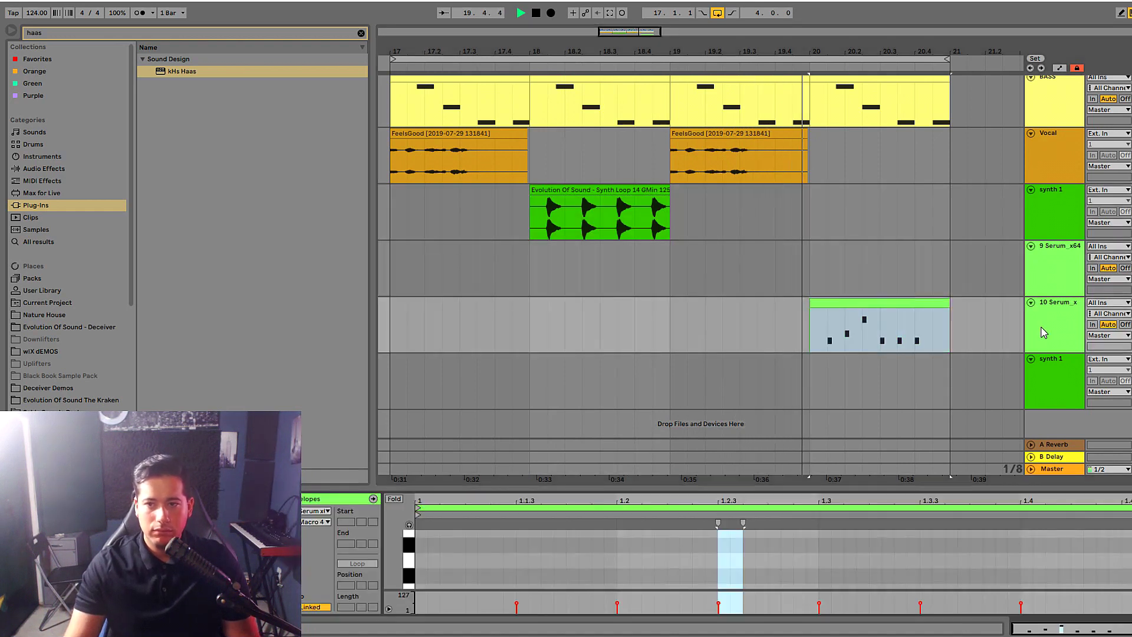
key("space")
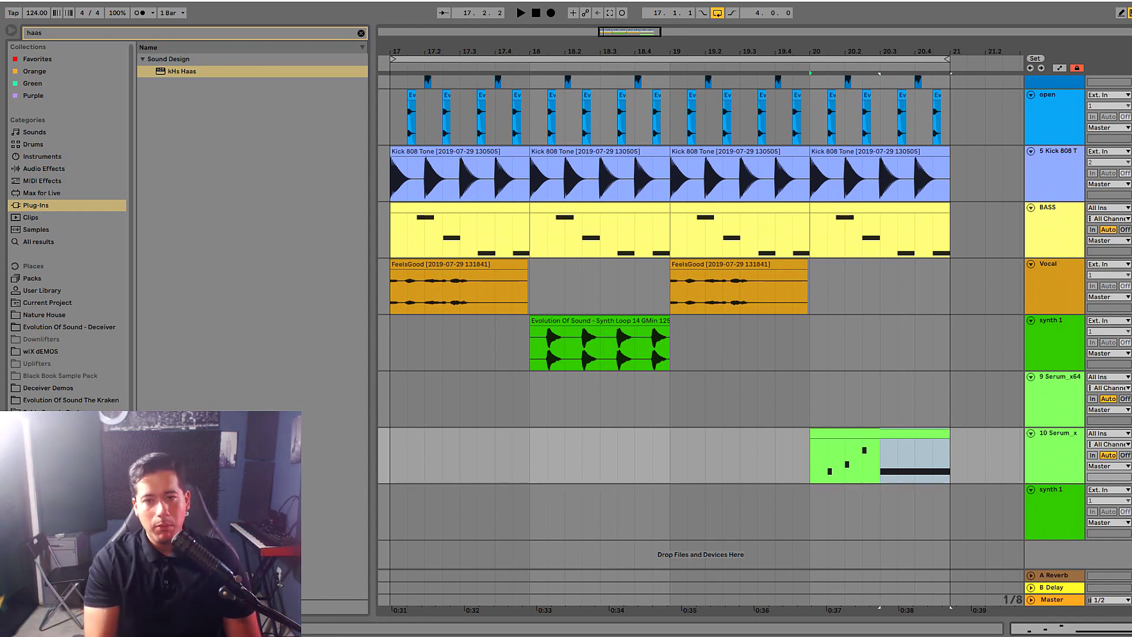
Clear the browser search and list the Construction Kits in the Evolution Of Sound - Deceiver folder.
left_click(101, 328)
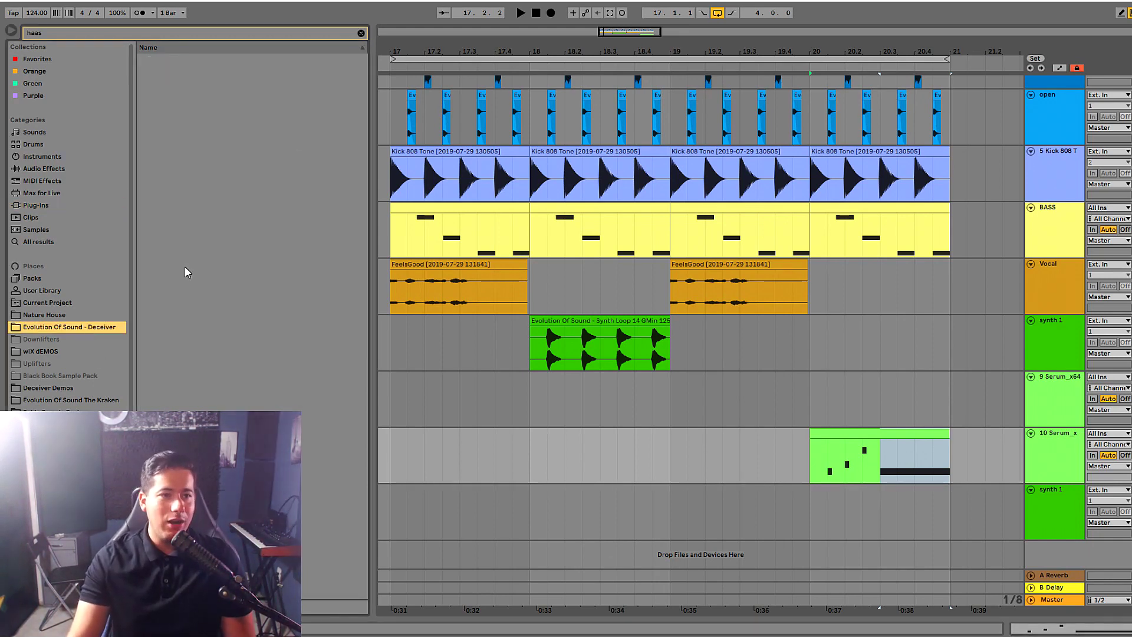
left_click(361, 33)
left_click(142, 57)
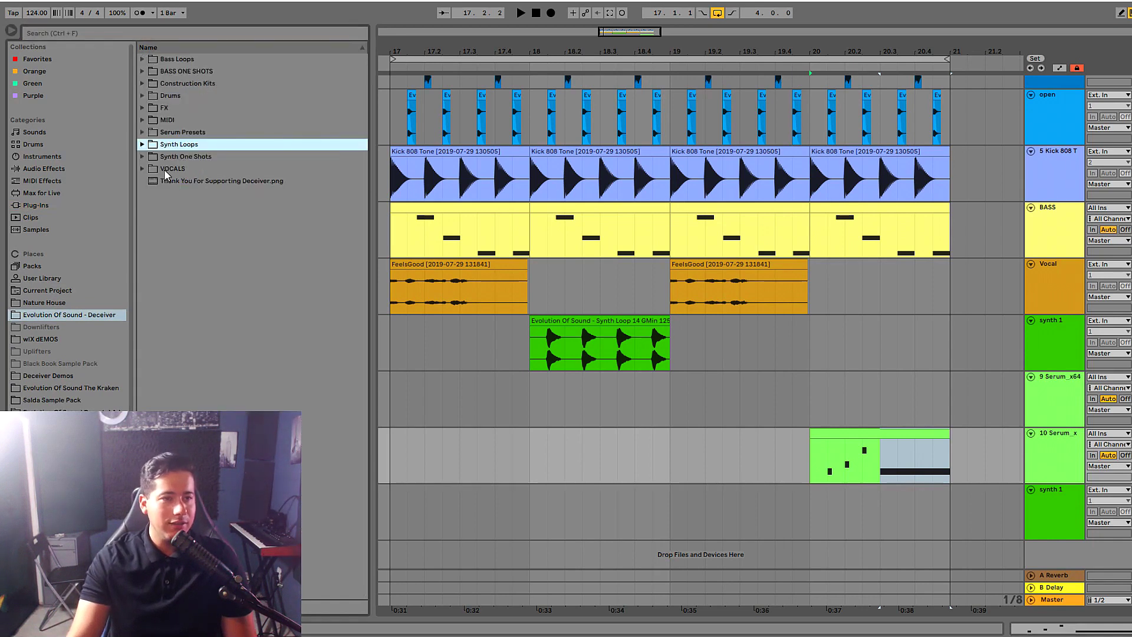
left_click(142, 96)
left_click(143, 83)
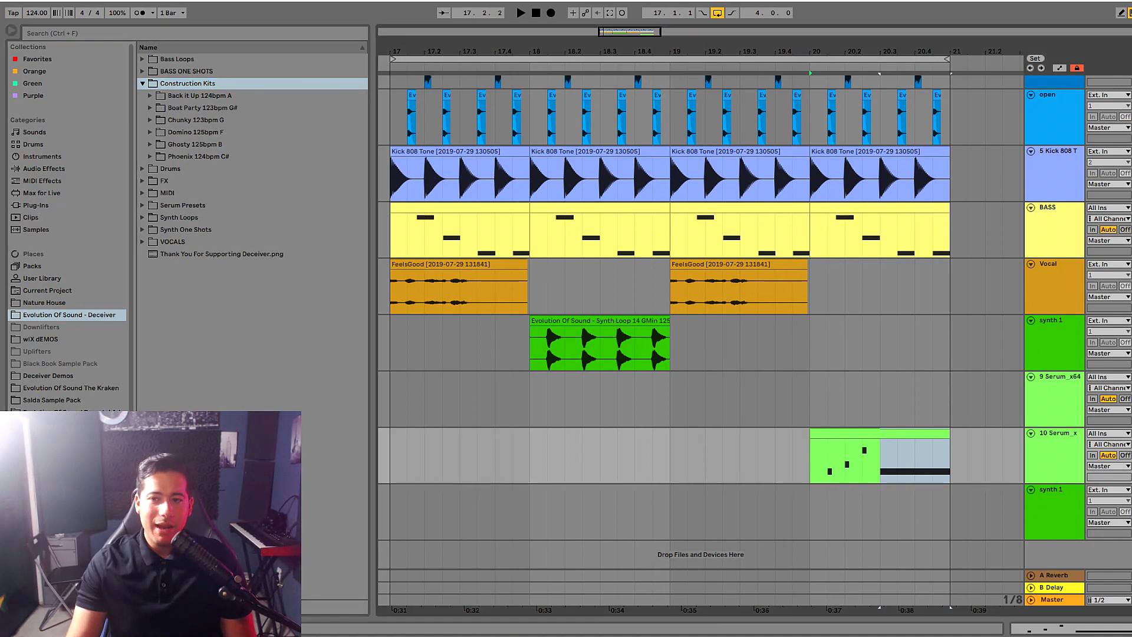
Play the complete four-bar beat from the kick clip at bar 17 and review all its tracks.
scroll(412, 280, "up", 4)
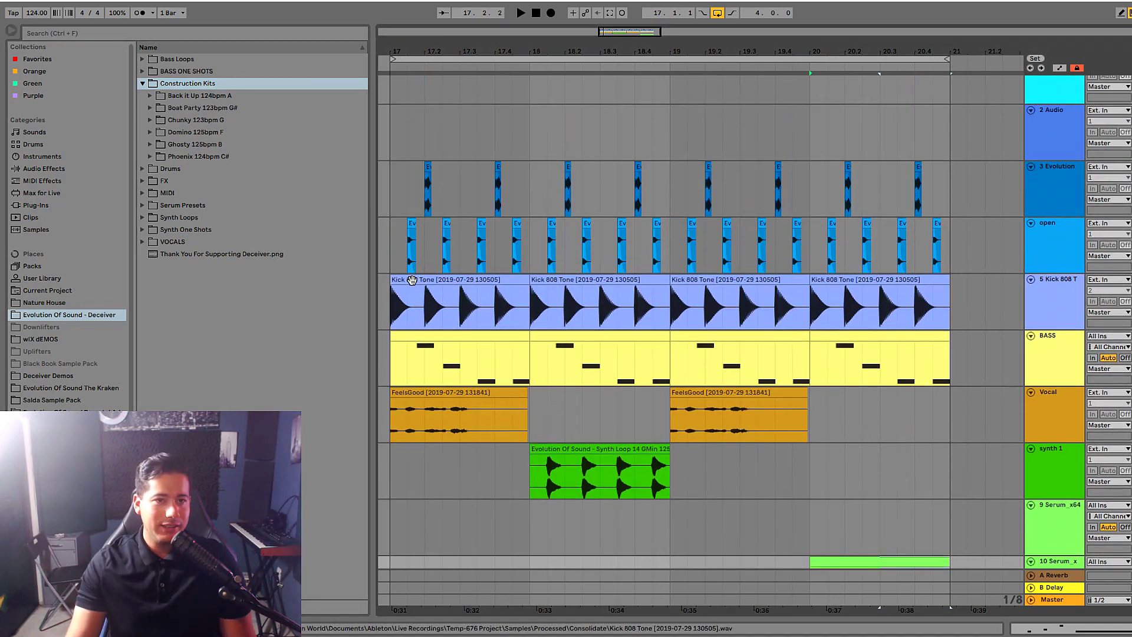
left_click(411, 281)
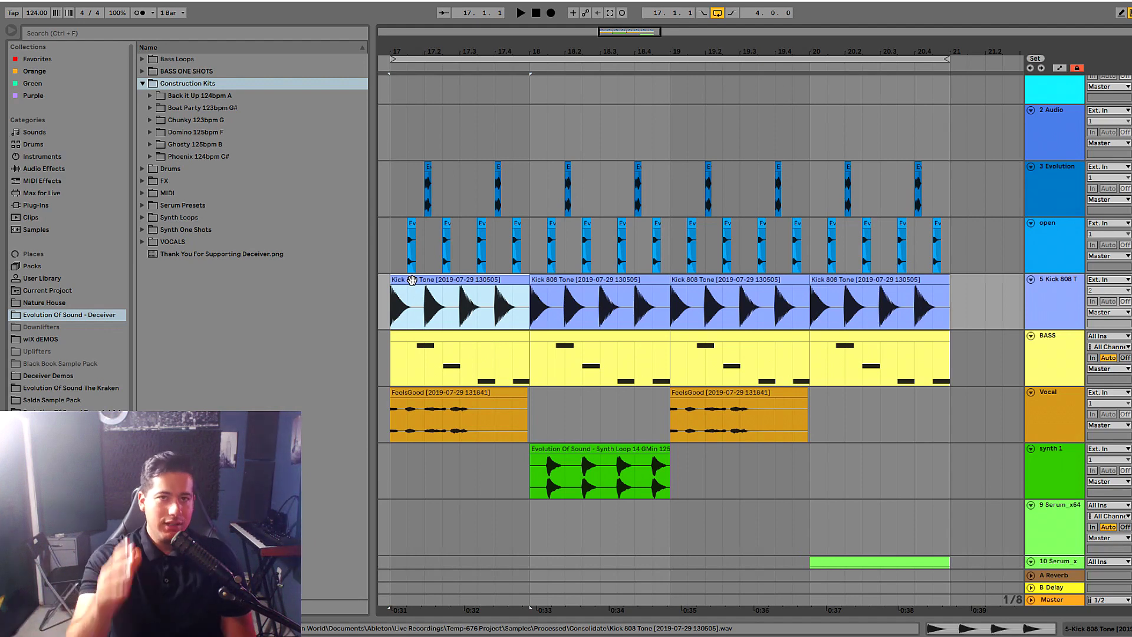
key("space")
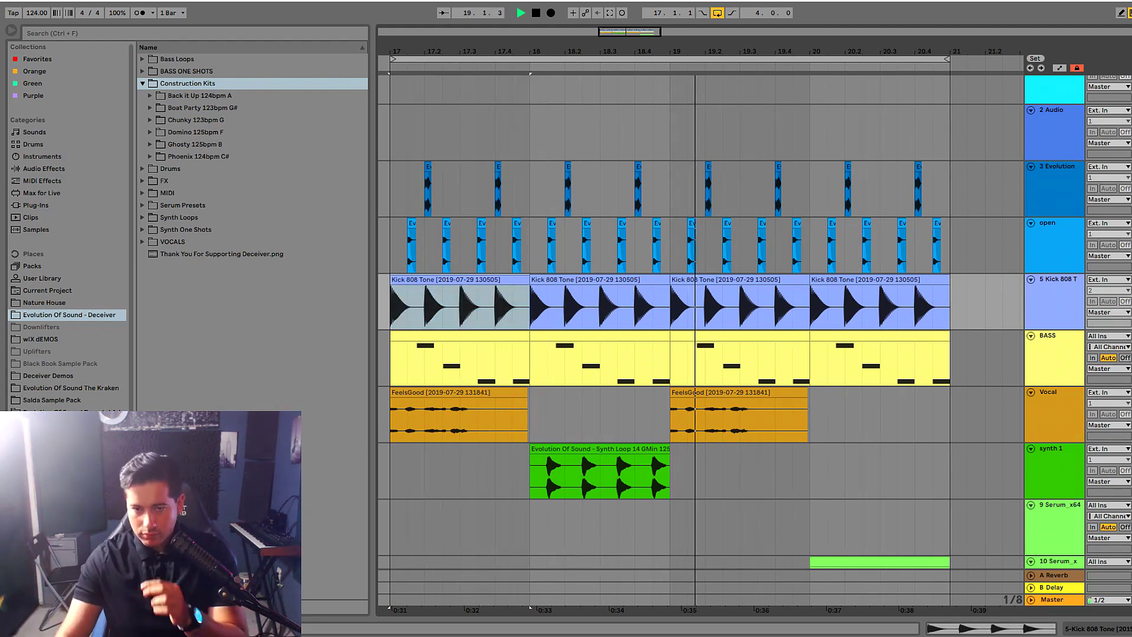
scroll(695, 342, "down", 3)
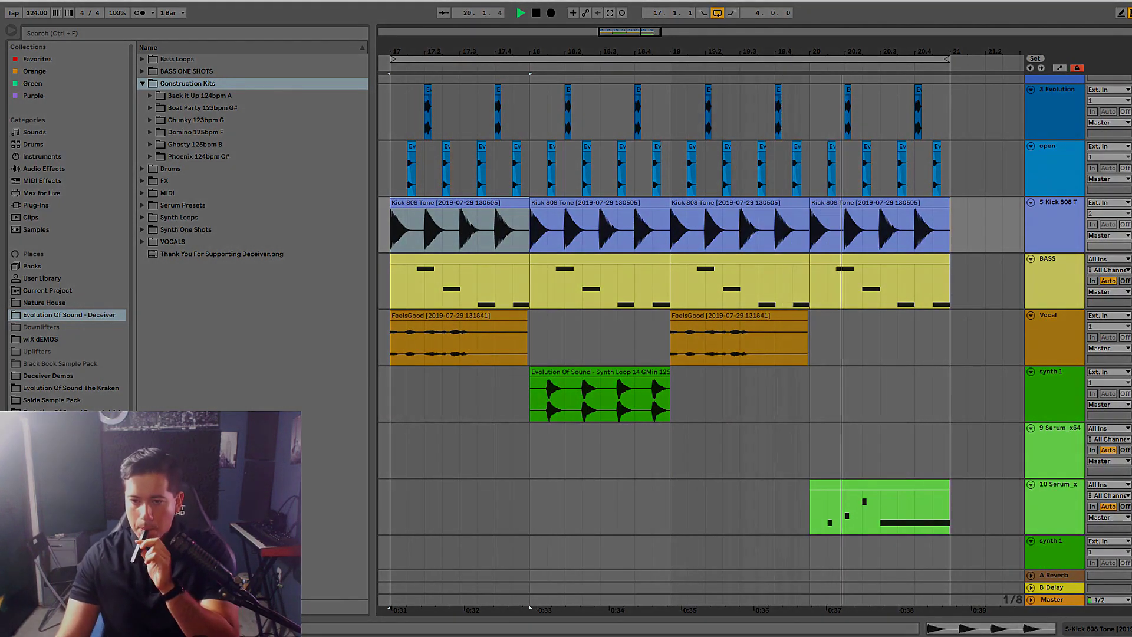